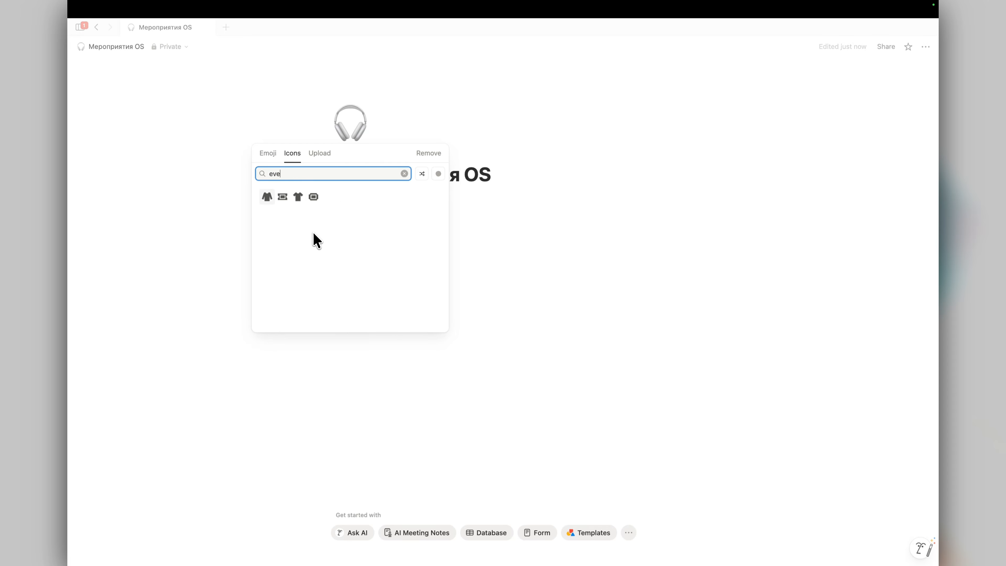
Step: Give the Мероприятия OS page the pink ticket icon and turn on Full width
{"action": "left_click", "coordinate": [306, 228]}
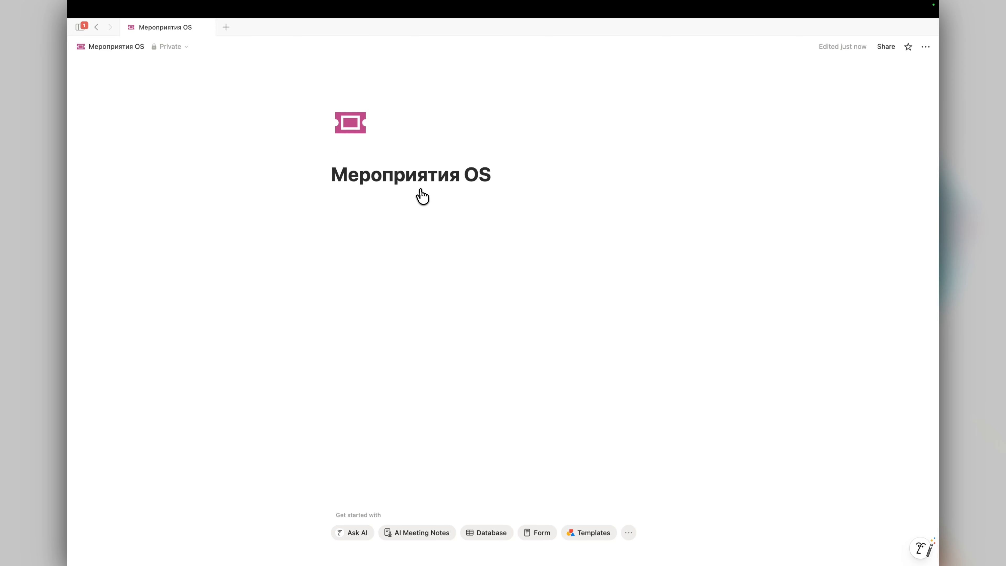
{"action": "left_click", "coordinate": [926, 47]}
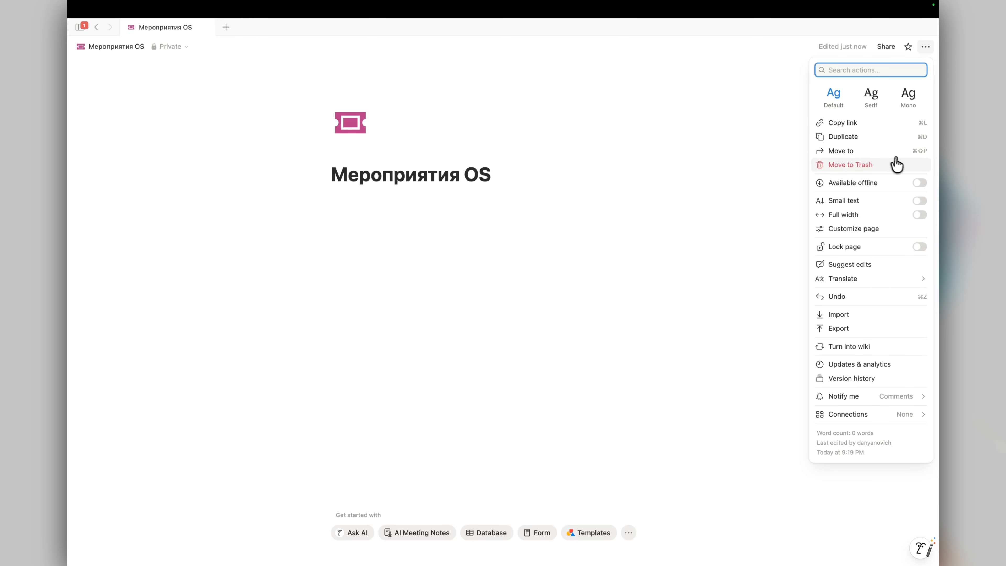
{"action": "left_click", "coordinate": [920, 216]}
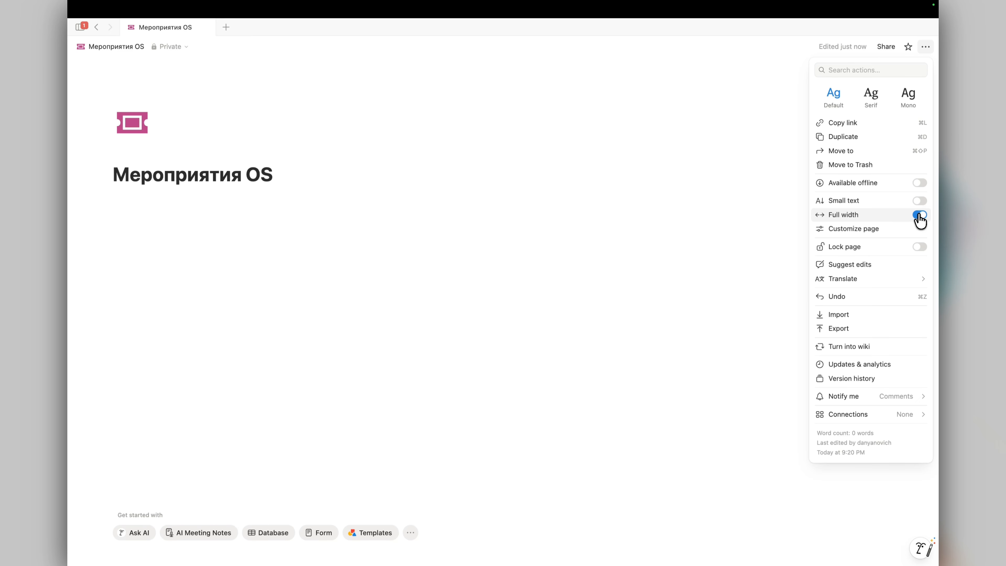
Step: Insert a two-column layout with /2 in the first block, then delete it
{"action": "left_click", "coordinate": [497, 207]}
{"action": "type", "text": "/2"}
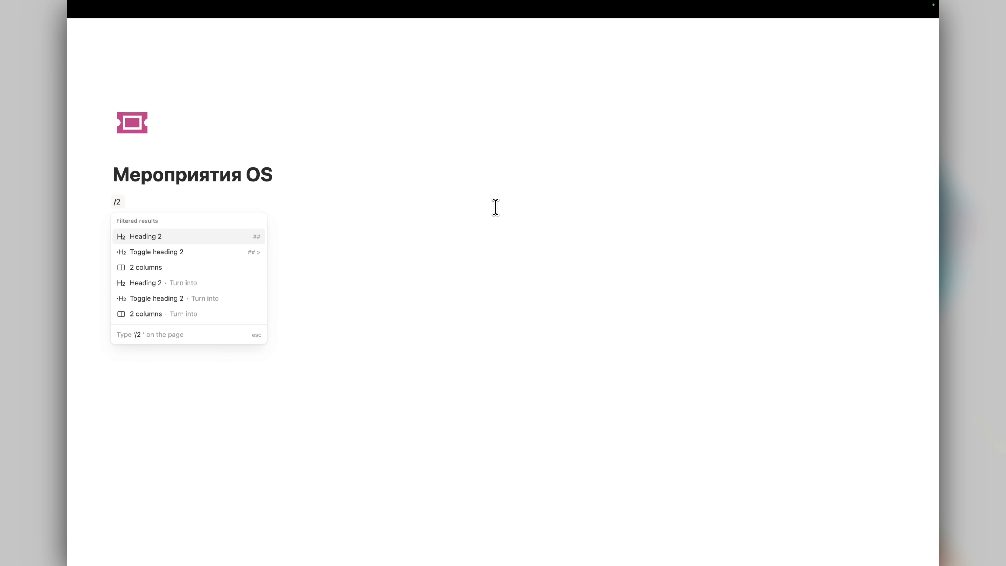
{"action": "key", "text": "BackSpace"}
{"action": "key", "text": "BackSpace"}
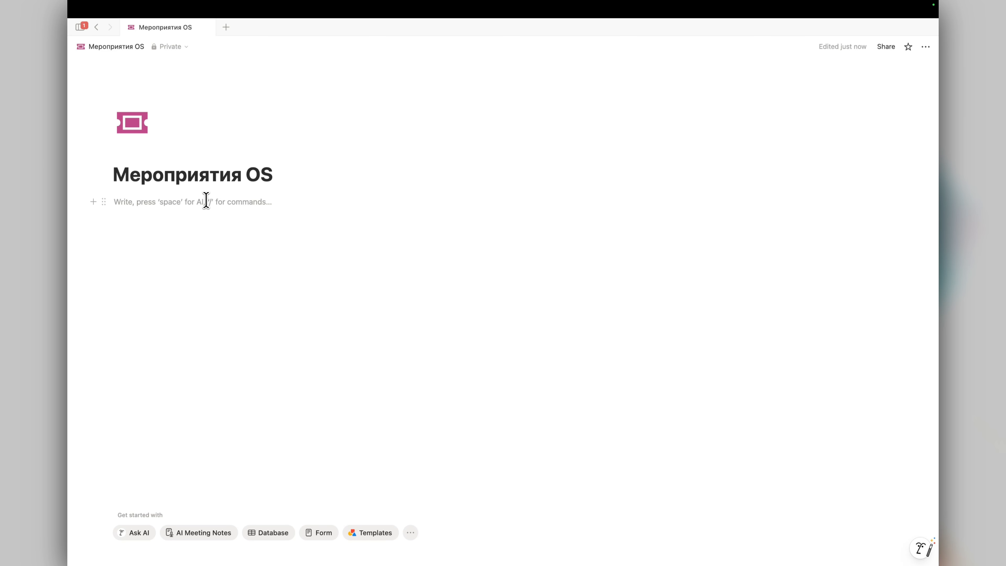
{"action": "type", "text": "/"}
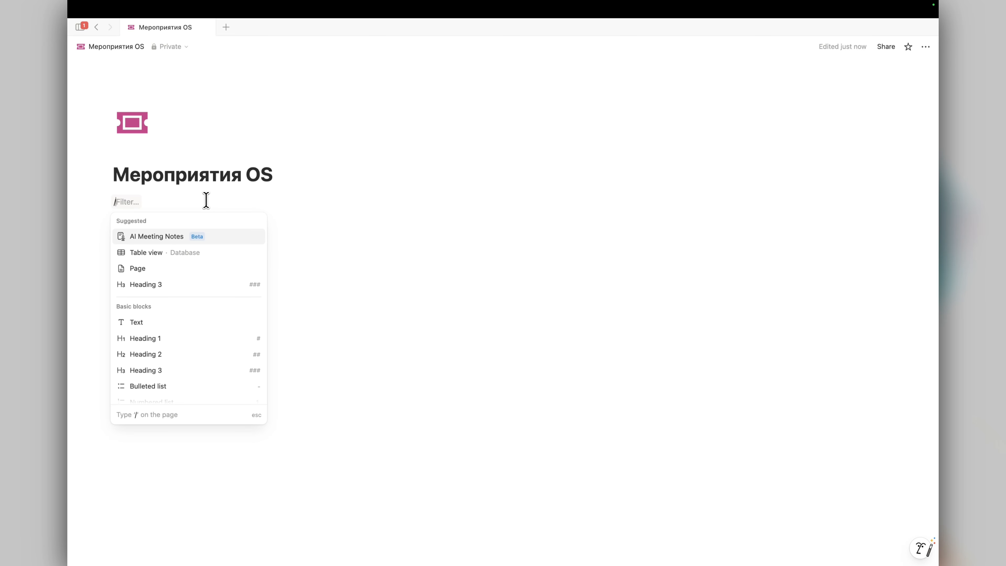
{"action": "type", "text": "2"}
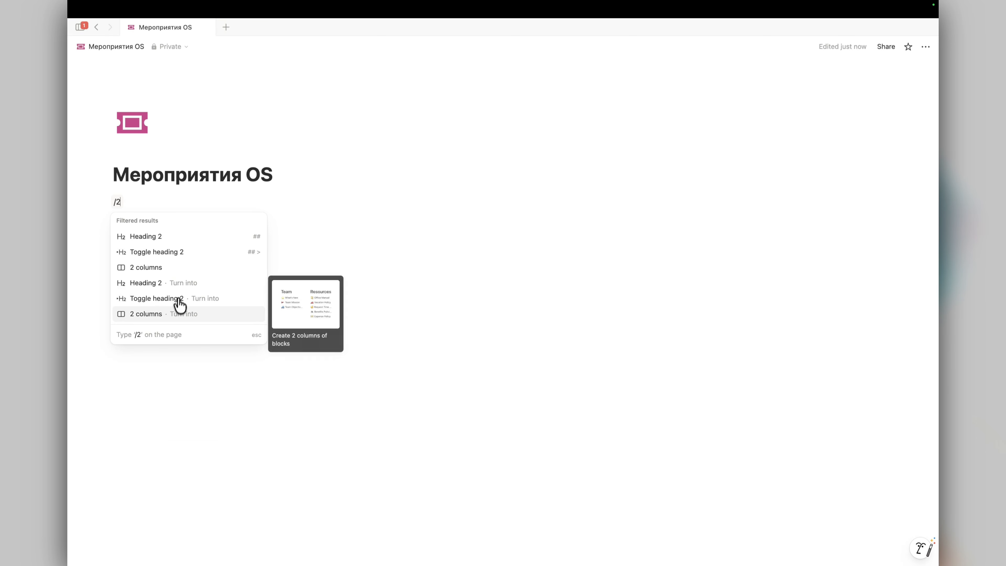
{"action": "left_click", "coordinate": [172, 316]}
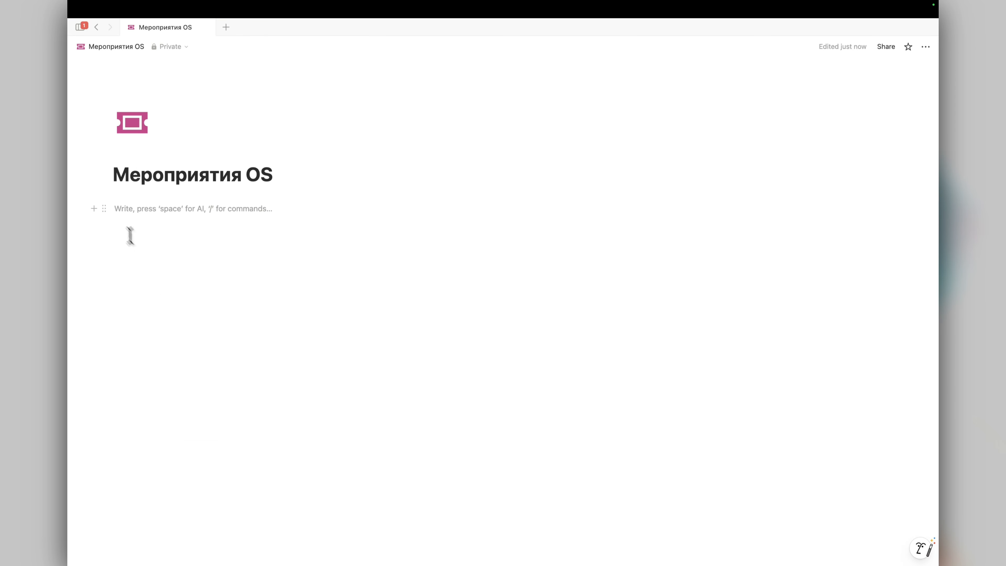
{"action": "left_click", "coordinate": [104, 208]}
{"action": "key", "text": "BackSpace"}
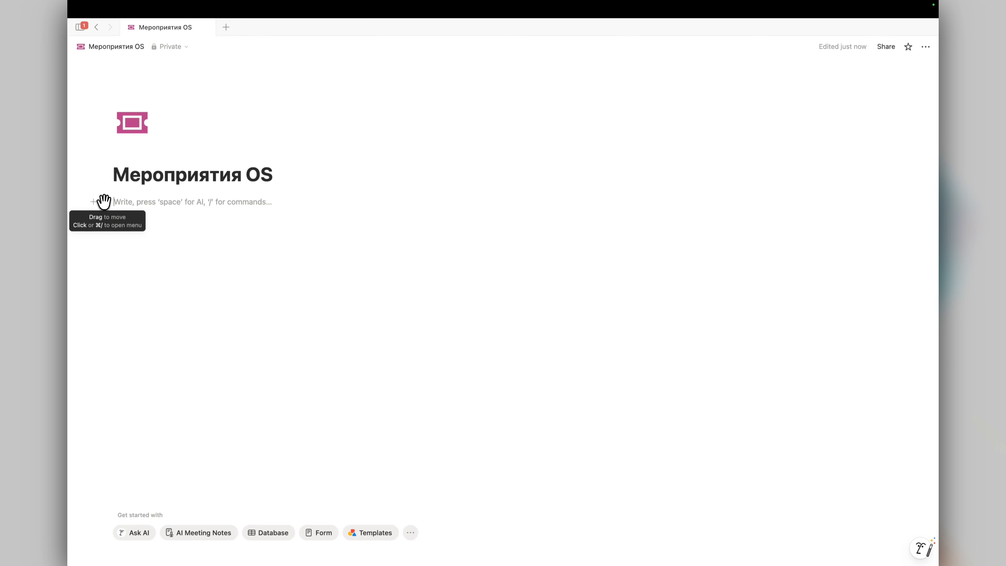
Step: Undo the block's conversion to 2 columns, then type /cal so only Callout is offered
{"action": "left_click", "coordinate": [104, 202]}
{"action": "mouse_move", "coordinate": [157, 156]}
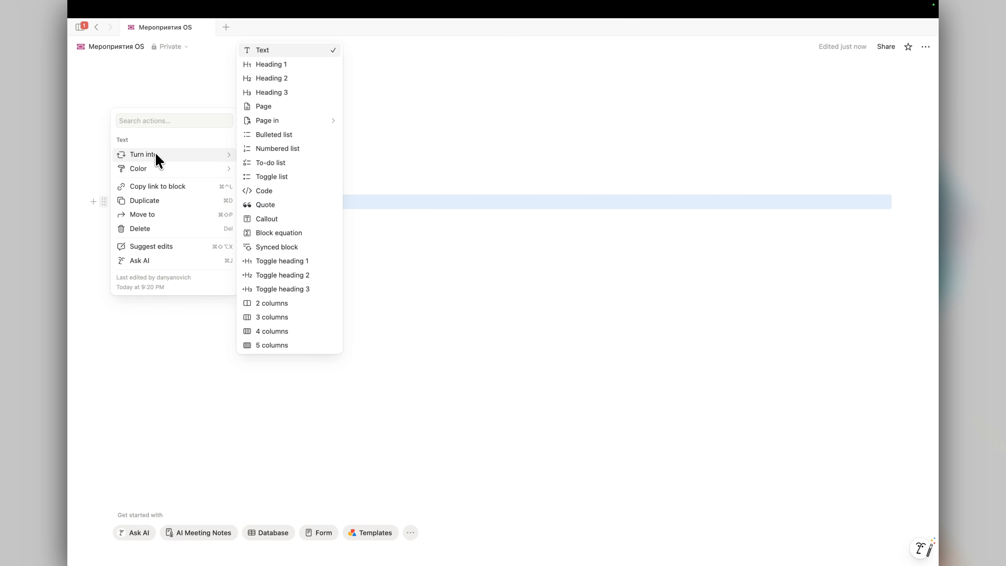
{"action": "left_click", "coordinate": [285, 299]}
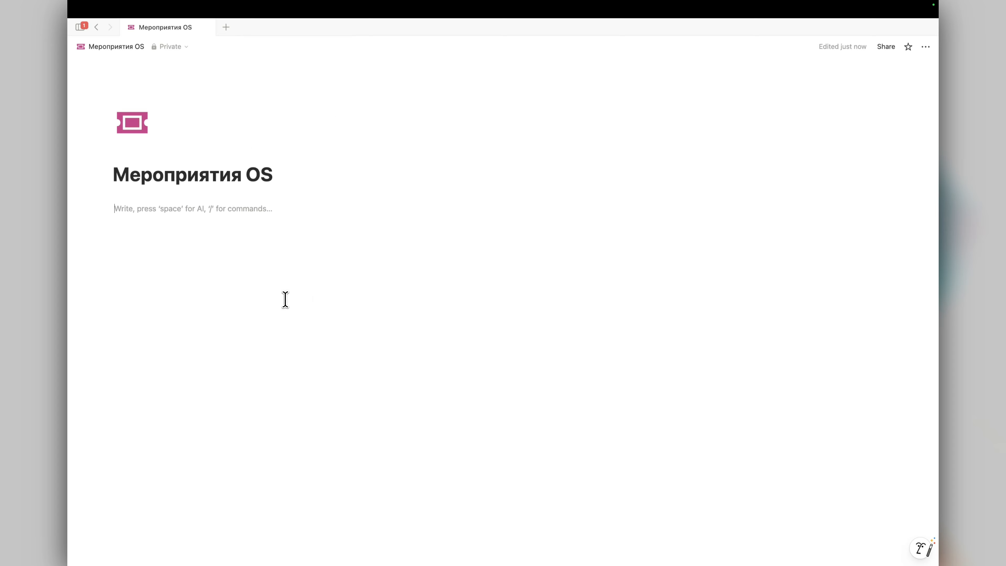
{"action": "key", "text": "super+z"}
{"action": "left_click", "coordinate": [145, 207]}
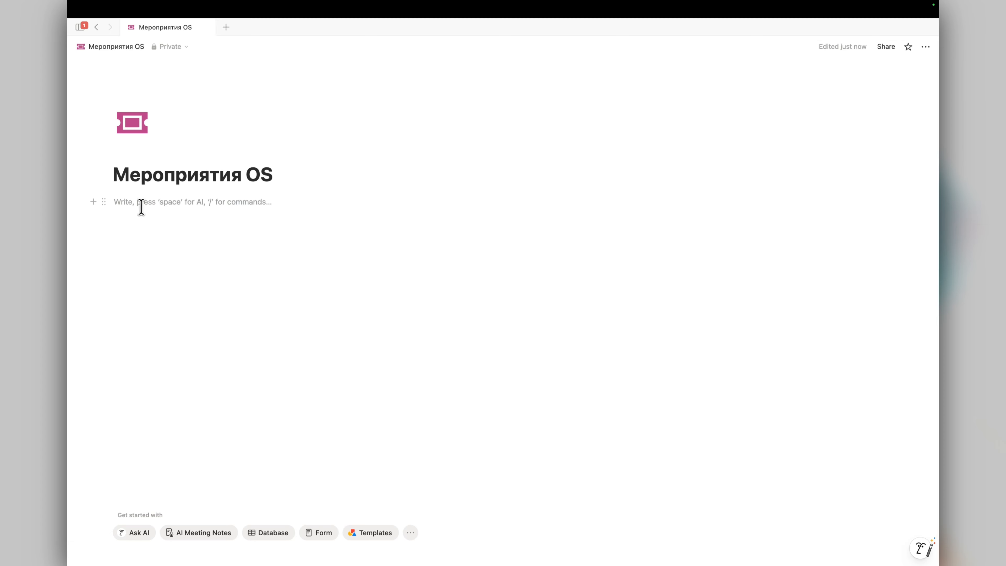
{"action": "left_click", "coordinate": [92, 203]}
{"action": "type", "text": "2"}
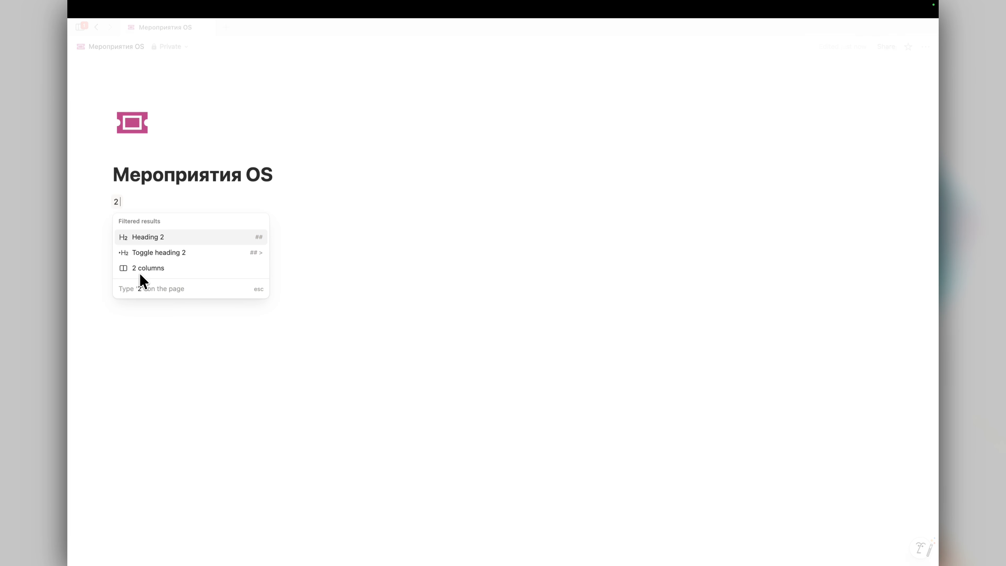
{"action": "type", "text": " col"}
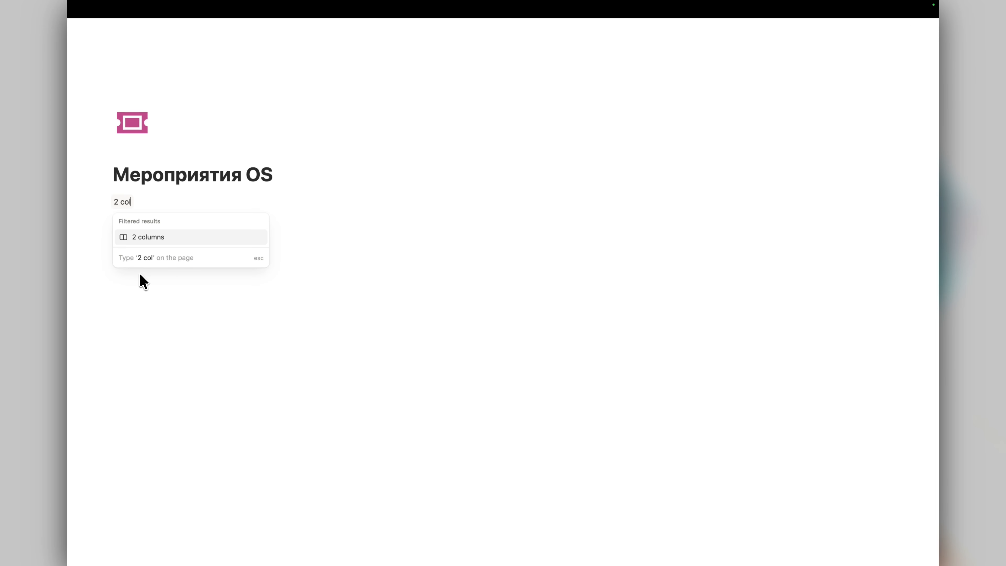
{"action": "left_click", "coordinate": [162, 240]}
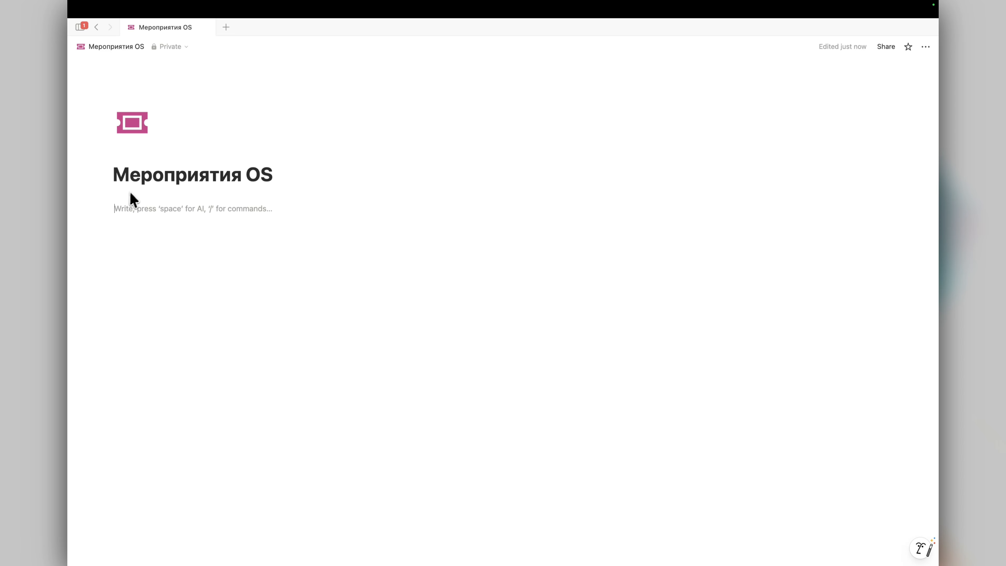
{"action": "type", "text": "/cal"}
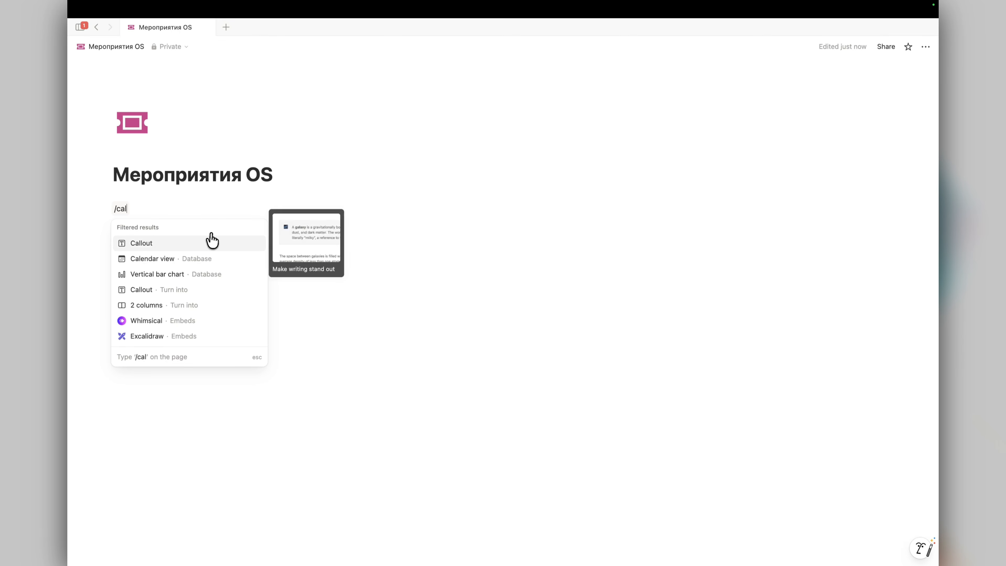
Step: Insert a callout block and set its icon to the map emoji
{"action": "left_click", "coordinate": [164, 245]}
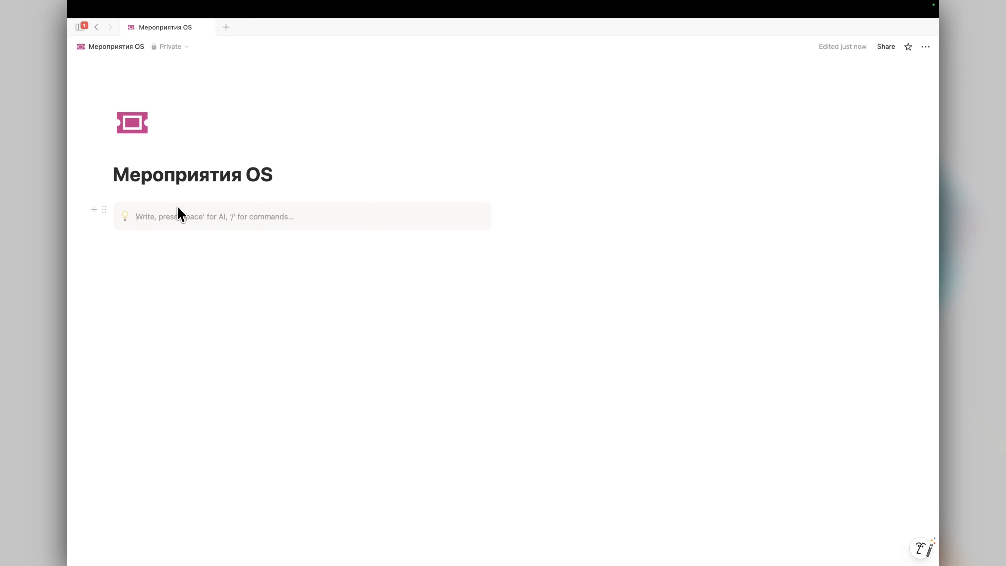
{"action": "left_click", "coordinate": [126, 215]}
{"action": "left_click", "coordinate": [113, 237]}
{"action": "left_click", "coordinate": [91, 238]}
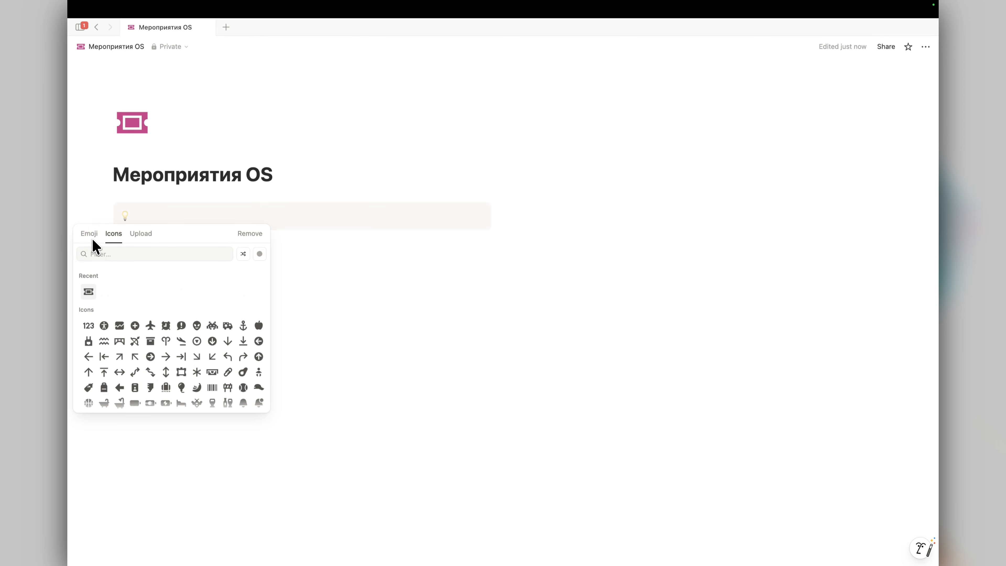
{"action": "type", "text": "map"}
{"action": "left_click", "coordinate": [130, 274]}
Step: Change the callout's background colour from gray to green
{"action": "left_click", "coordinate": [104, 209]}
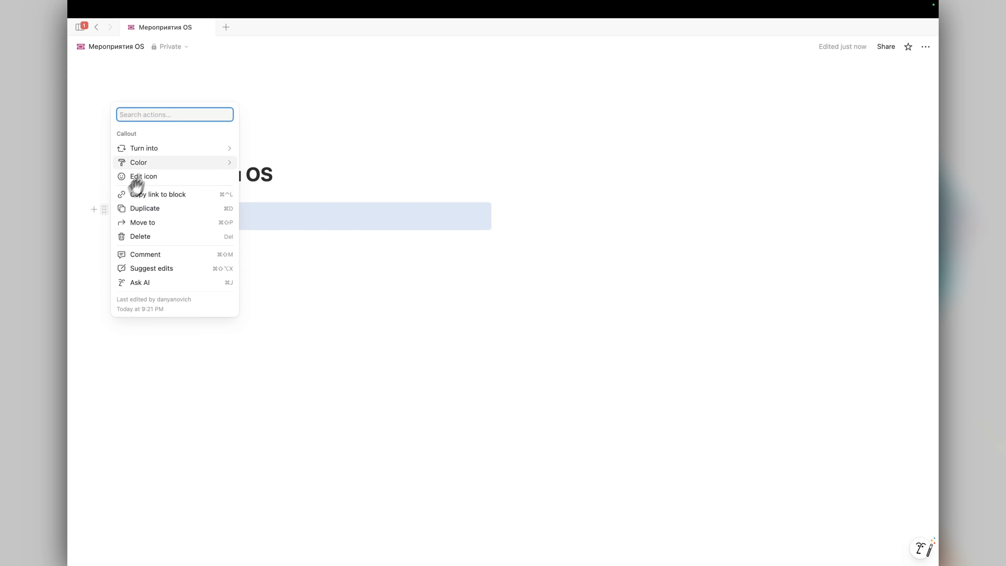
{"action": "mouse_move", "coordinate": [160, 161]}
{"action": "key", "text": "Escape"}
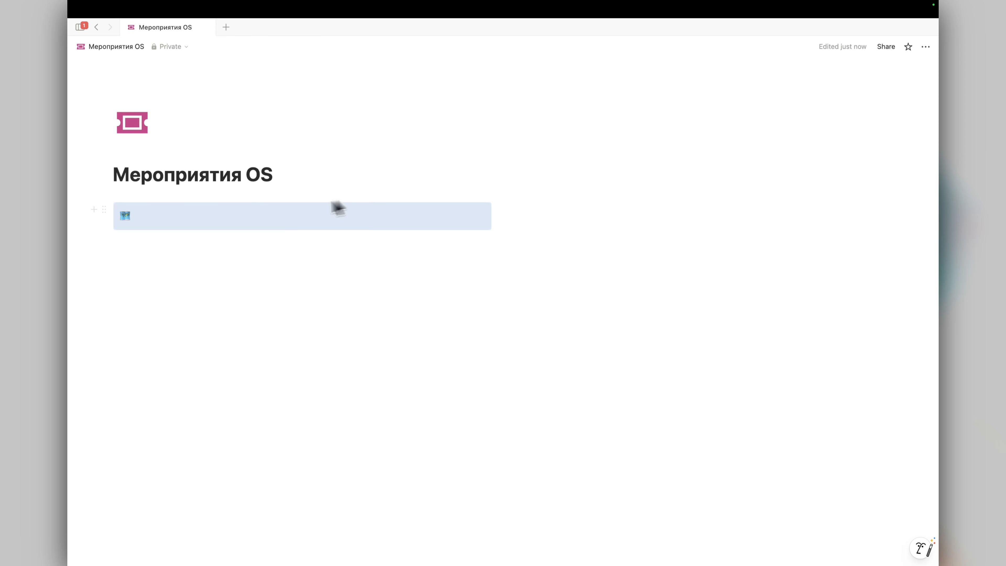
{"action": "left_click", "coordinate": [105, 209]}
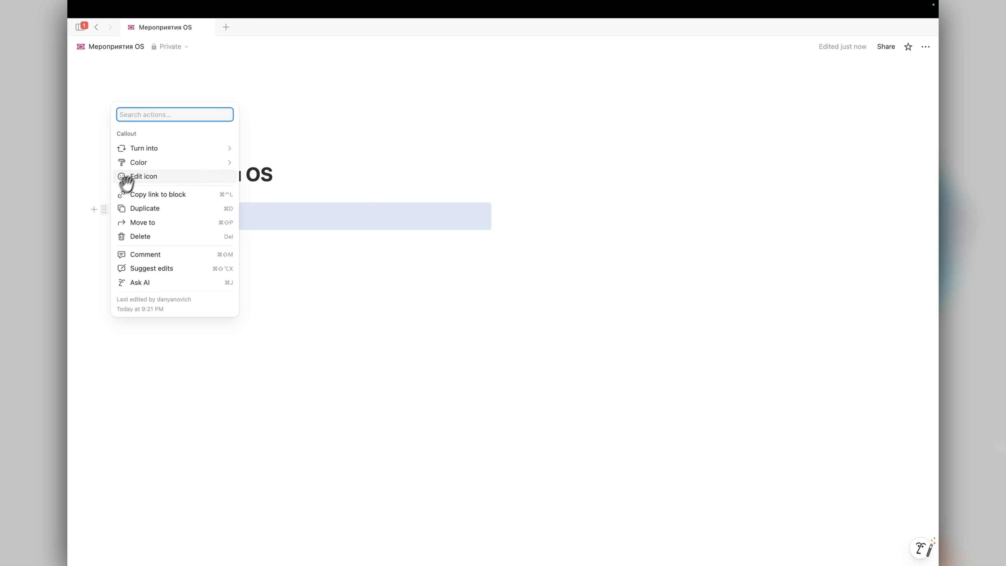
{"action": "mouse_move", "coordinate": [142, 161]}
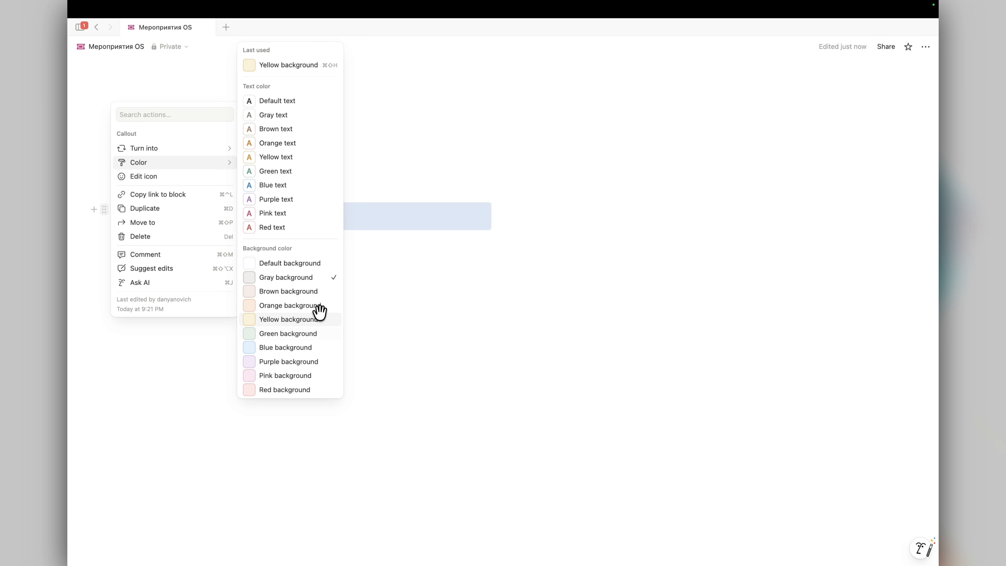
{"action": "left_click", "coordinate": [291, 333]}
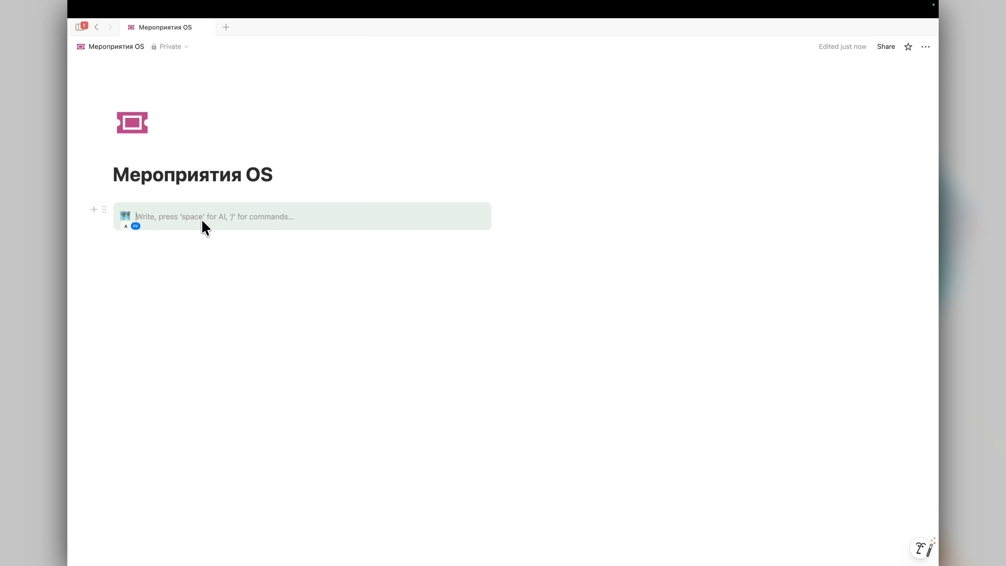
Step: Write Навигация in bold inside the callout and add an empty line below it
{"action": "type", "text": "Навиг"}
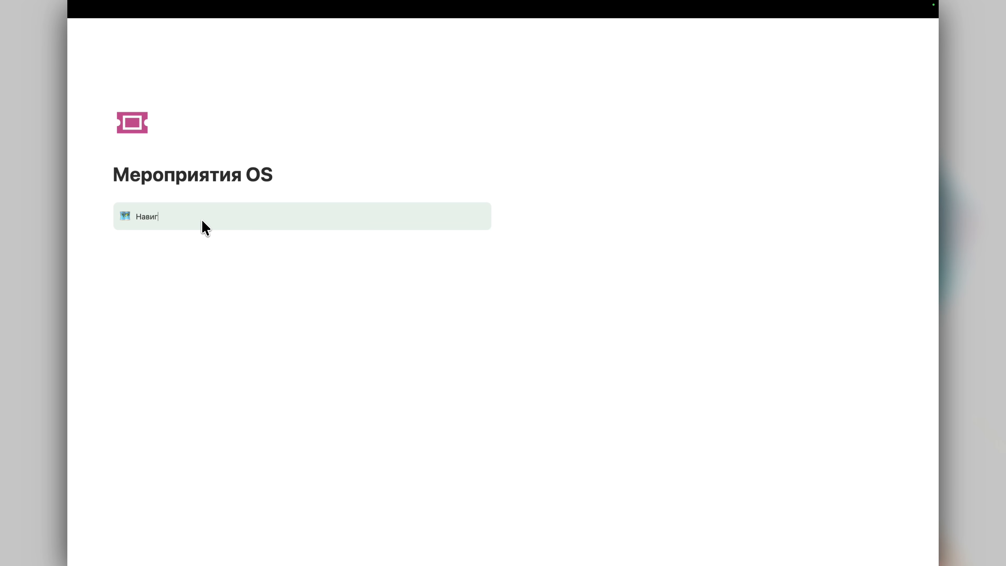
{"action": "type", "text": "ация"}
{"action": "double_click", "coordinate": [151, 220]}
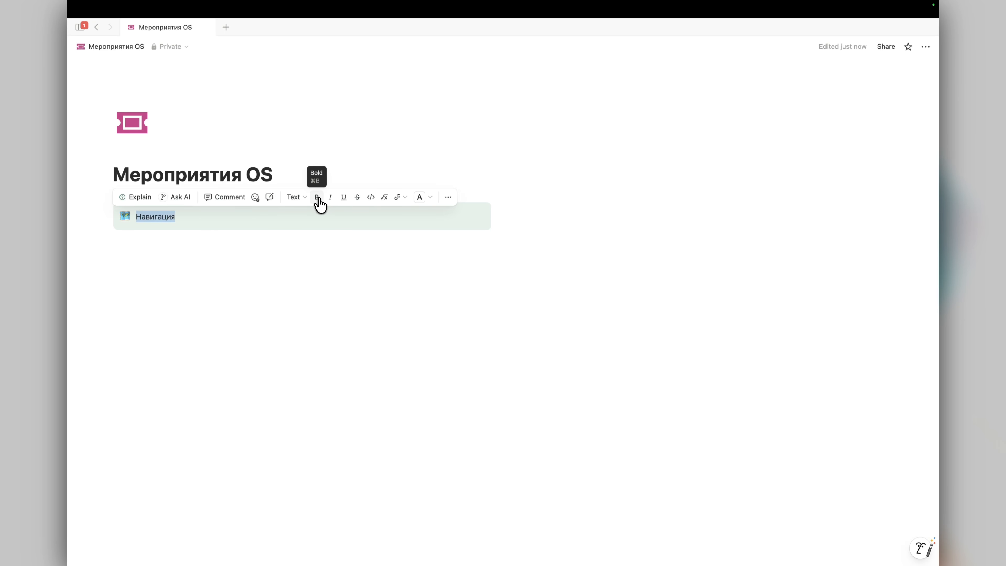
{"action": "left_click", "coordinate": [318, 201]}
{"action": "left_click", "coordinate": [249, 215]}
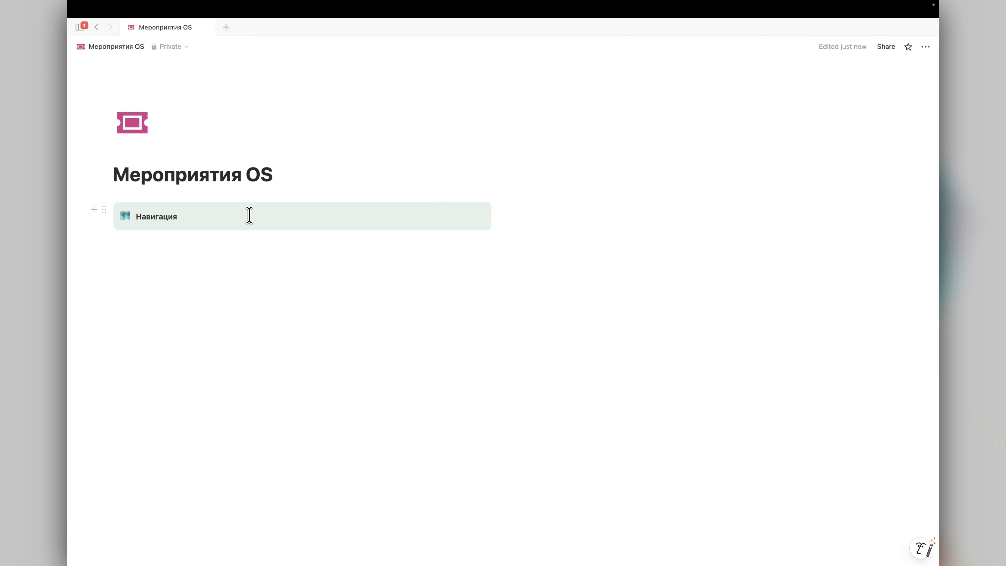
{"action": "key", "text": "Return"}
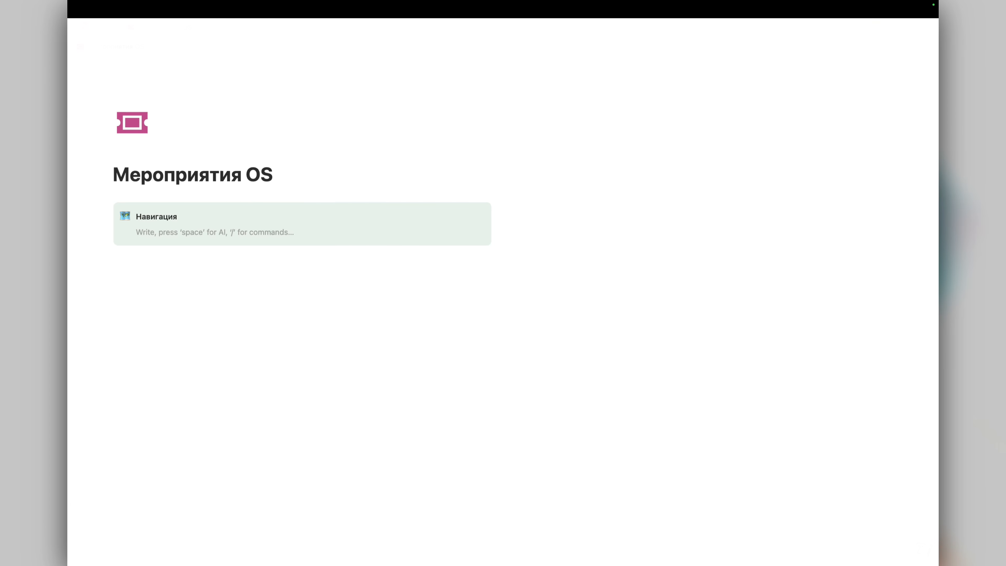
{"action": "key", "text": "BackSpace"}
{"action": "key", "text": "Return"}
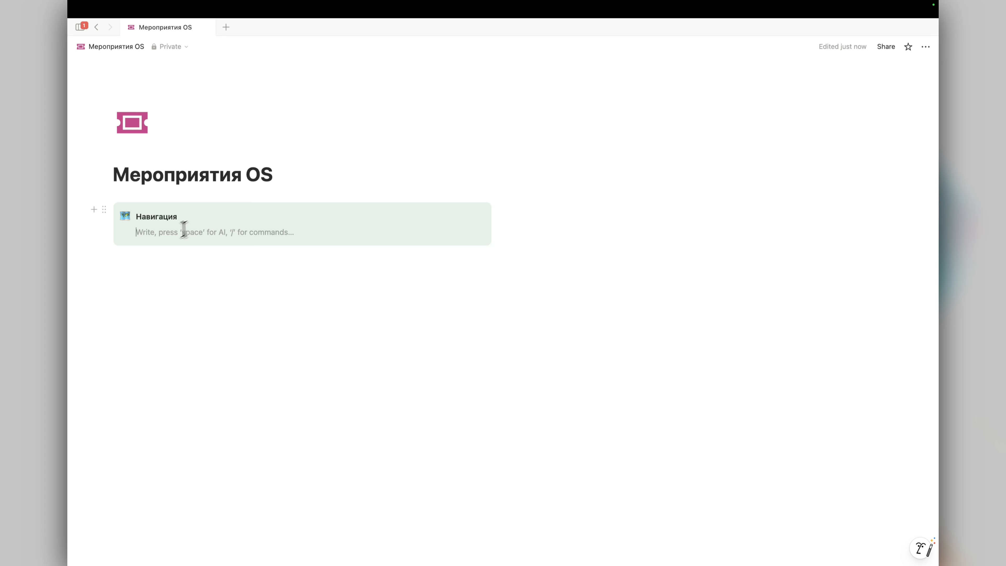
Step: Insert a divider under Навигация, undo it, then type --- on that line
{"action": "left_click", "coordinate": [127, 235]}
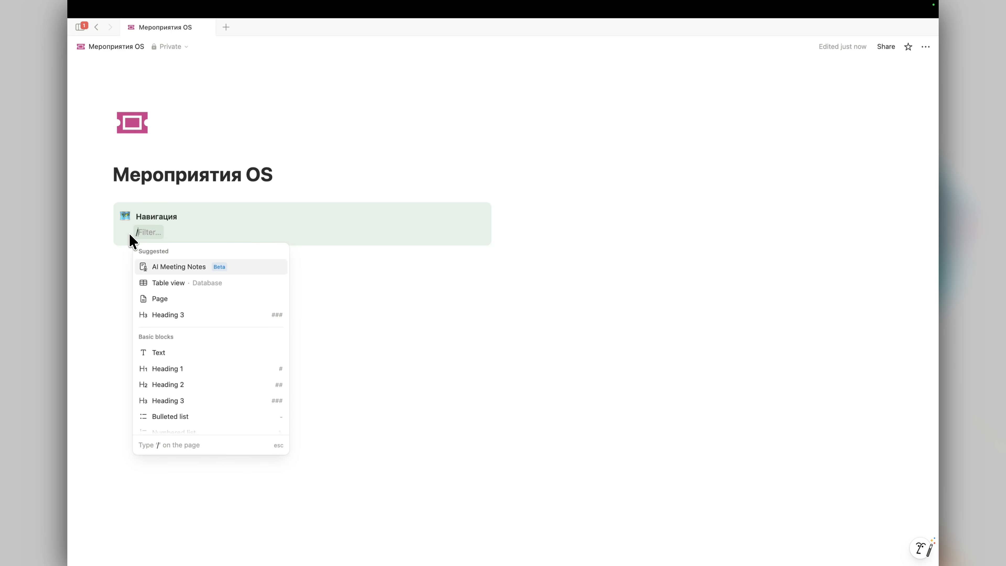
{"action": "type", "text": "div"}
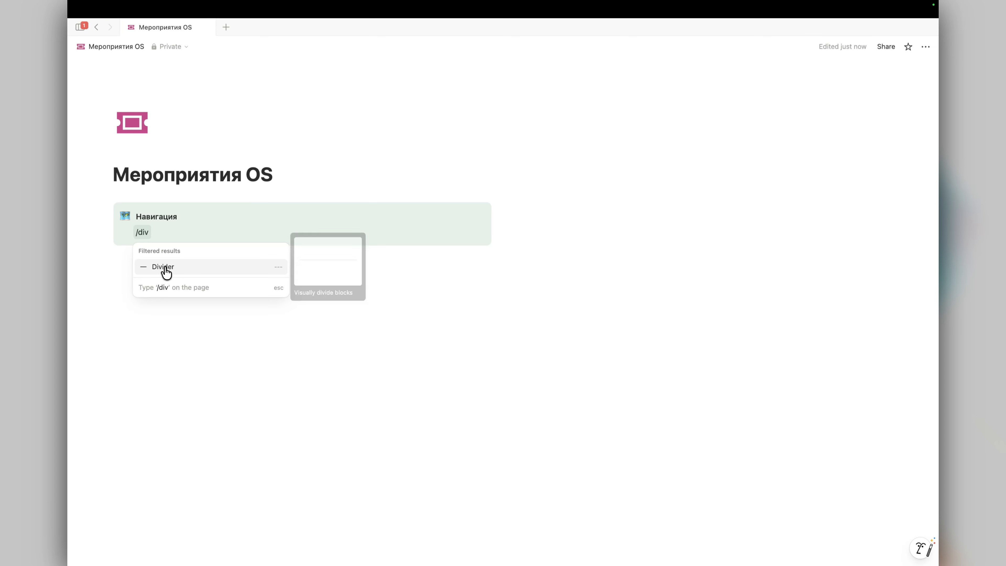
{"action": "left_click", "coordinate": [165, 273]}
{"action": "key", "text": "BackSpace"}
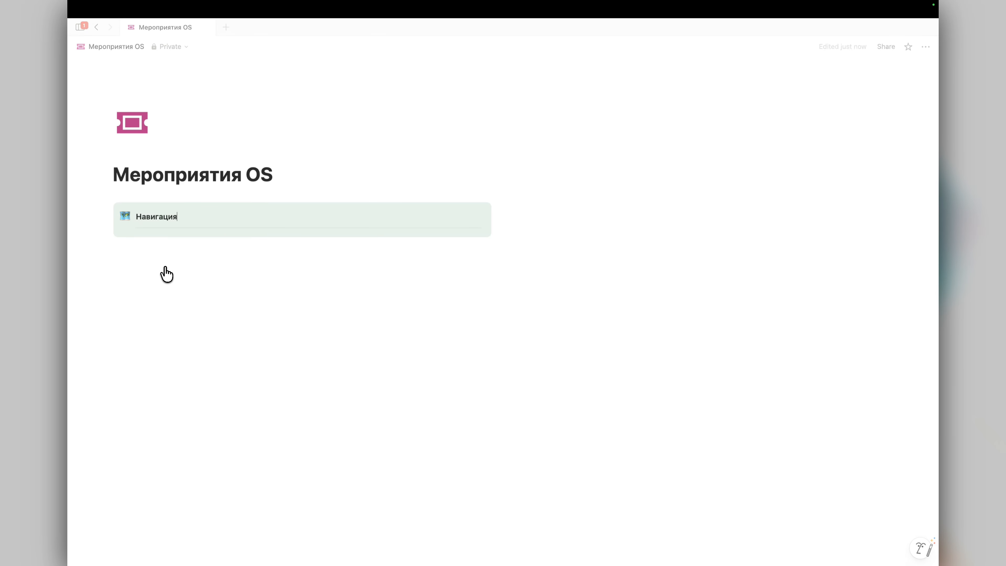
{"action": "key", "text": "super+z"}
{"action": "key", "text": "super+z"}
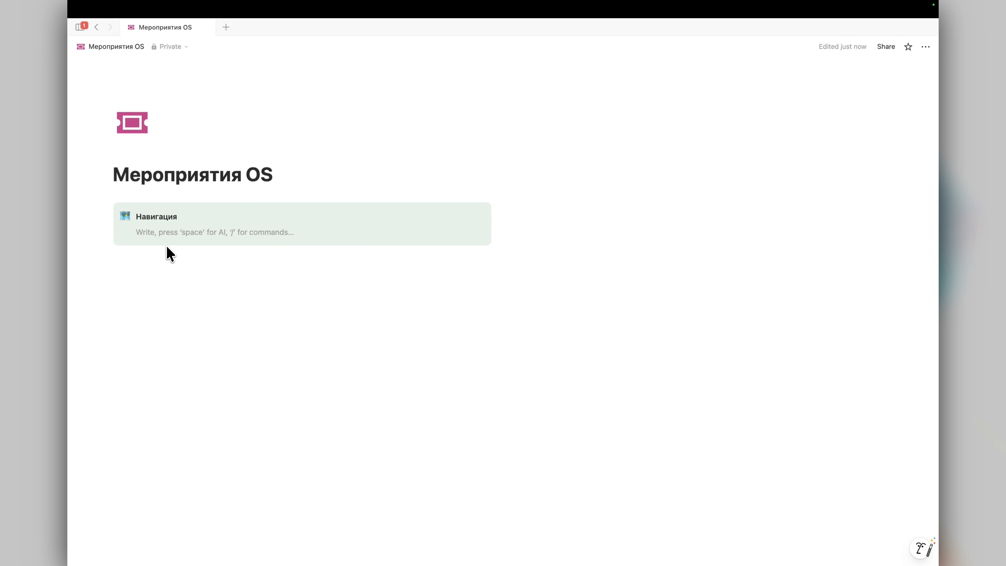
{"action": "type", "text": "--"}
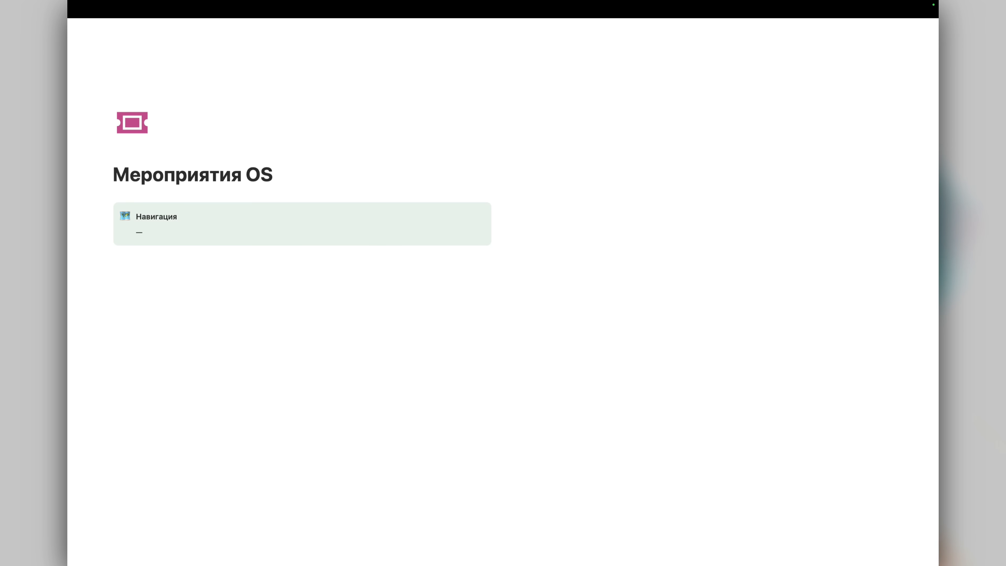
{"action": "type", "text": "-"}
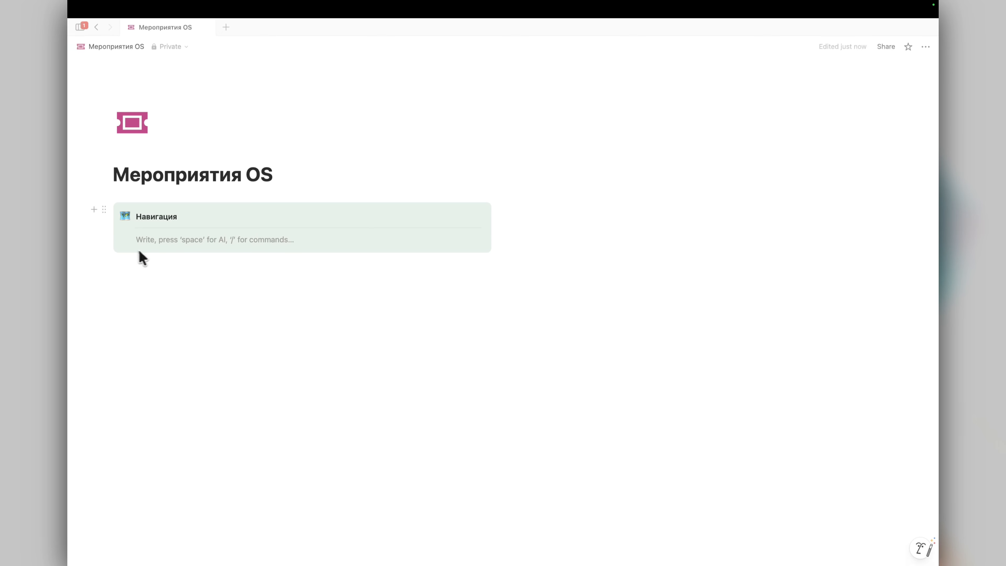
Step: Add a Мероприятия subpage inside the callout and return to Мероприятия OS
{"action": "left_click", "coordinate": [123, 239]}
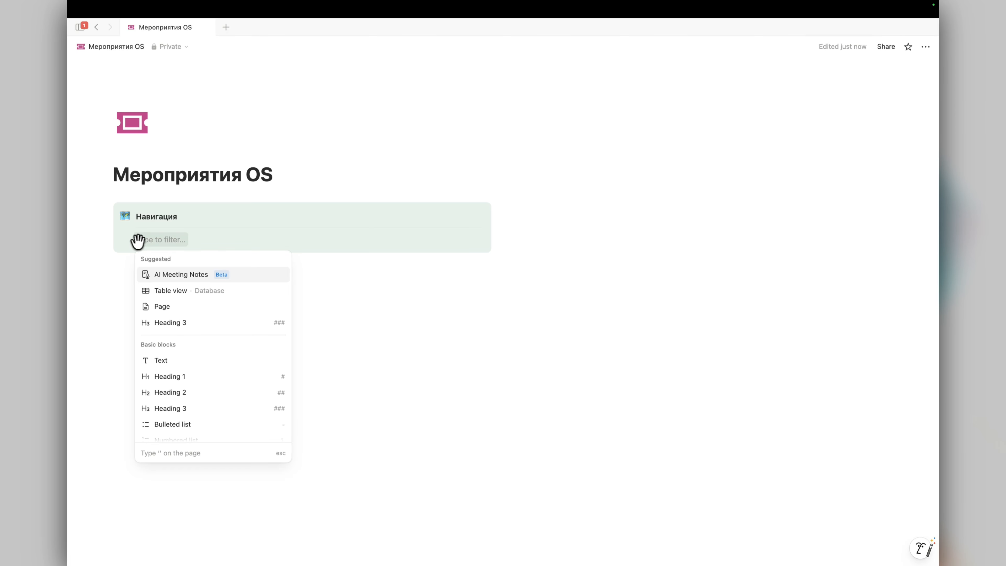
{"action": "scroll", "coordinate": [187, 391], "scroll_direction": "down", "scroll_amount": 3}
{"action": "scroll", "coordinate": [183, 392], "scroll_direction": "down", "scroll_amount": 2}
{"action": "left_click", "coordinate": [170, 363]}
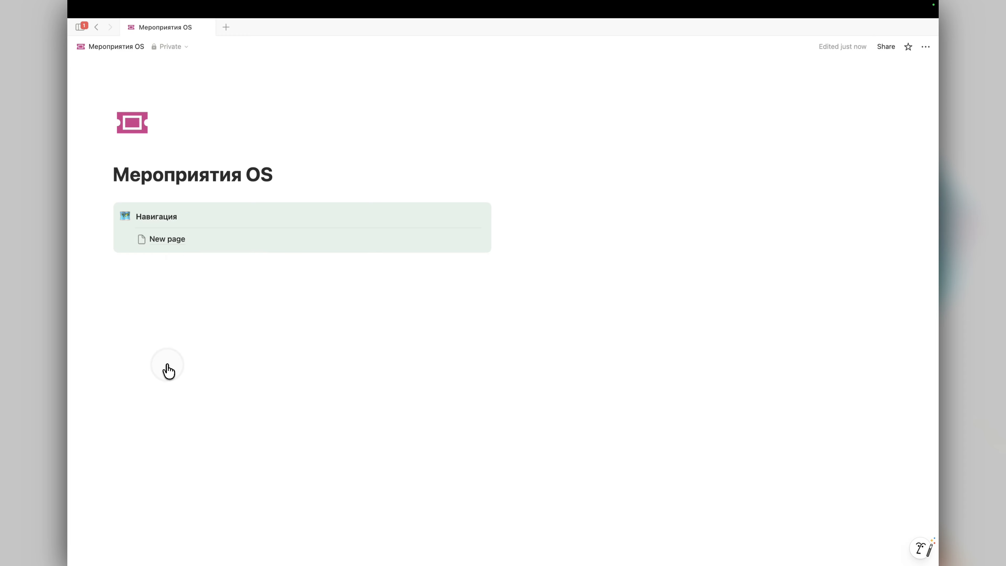
{"action": "type", "text": "Мероприятия"}
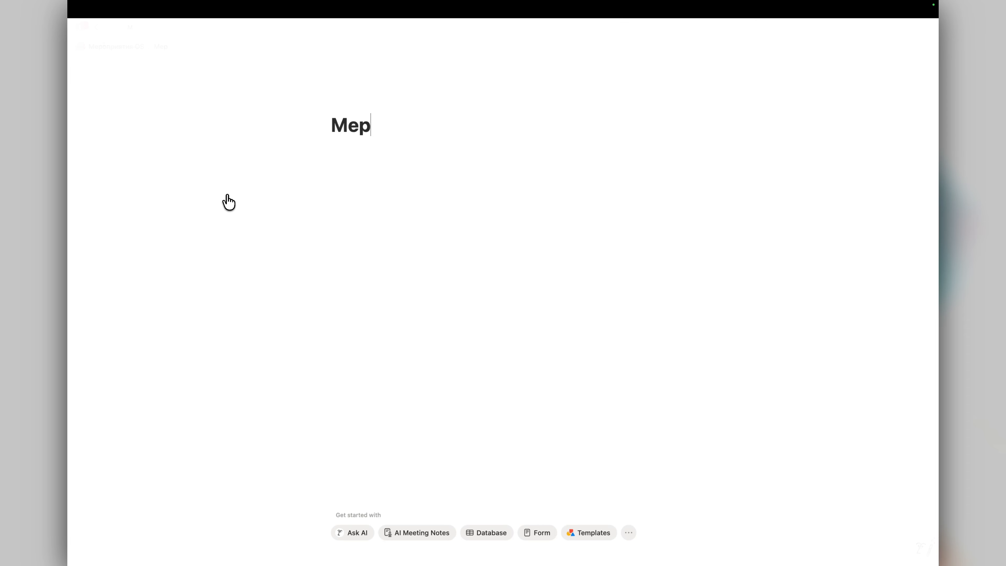
{"action": "left_click", "coordinate": [131, 47]}
Step: Add a Задачи line in the callout and turn it into a page
{"action": "left_click", "coordinate": [114, 238]}
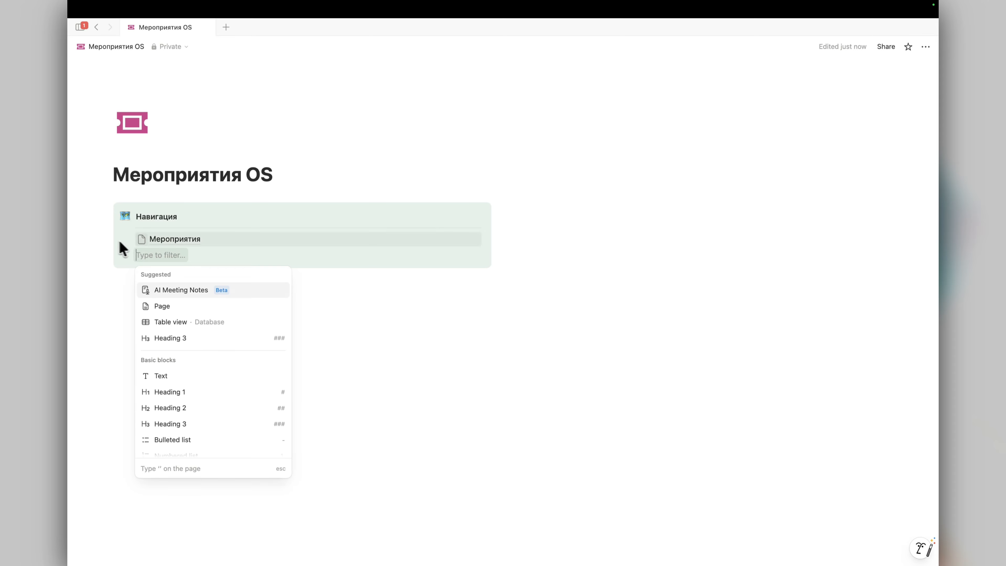
{"action": "type", "text": "Задачи"}
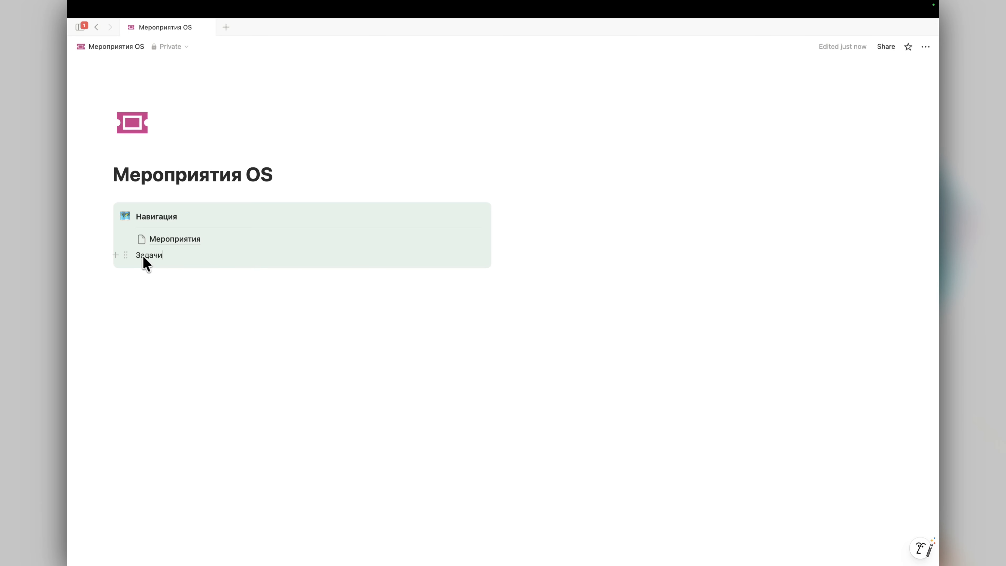
{"action": "left_click", "coordinate": [126, 255]}
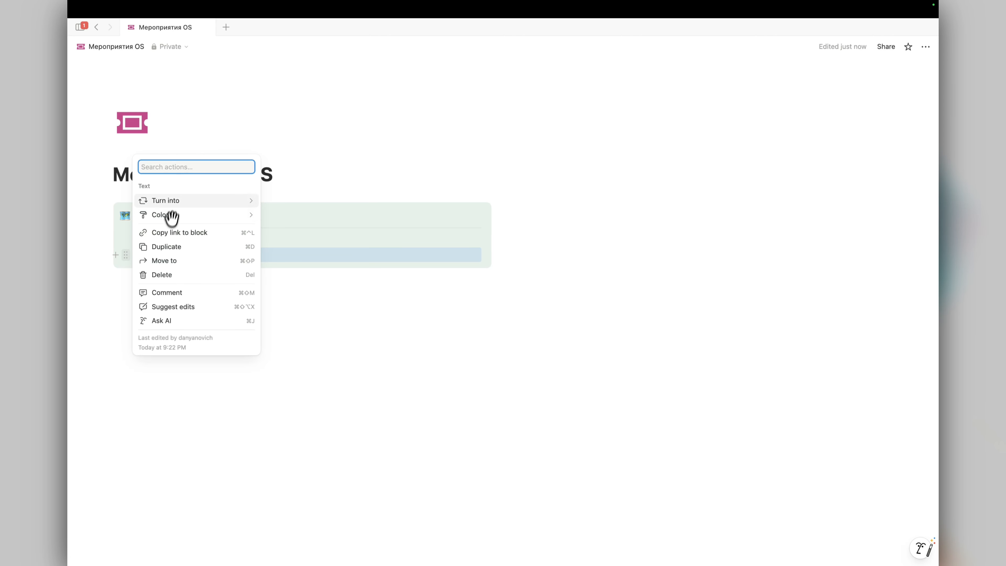
{"action": "mouse_move", "coordinate": [171, 201]}
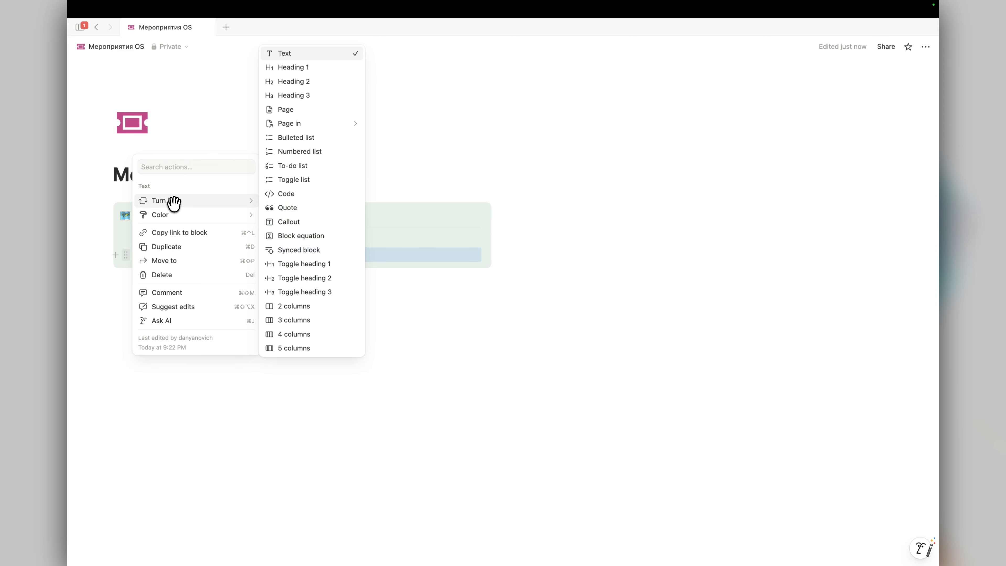
{"action": "left_click", "coordinate": [307, 115]}
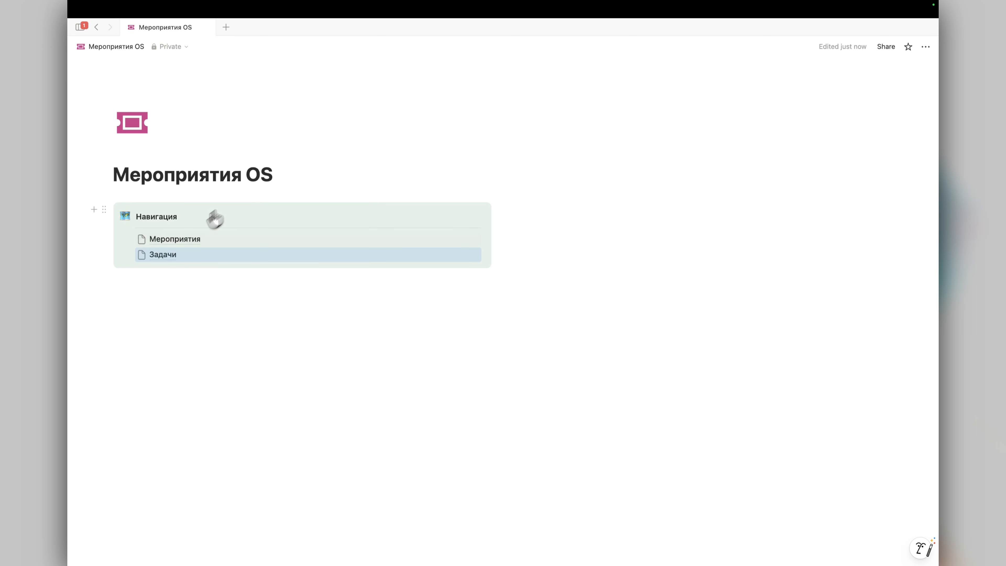
Step: Type the Поставщики and База знаний lines below Задачи
{"action": "left_click", "coordinate": [115, 255]}
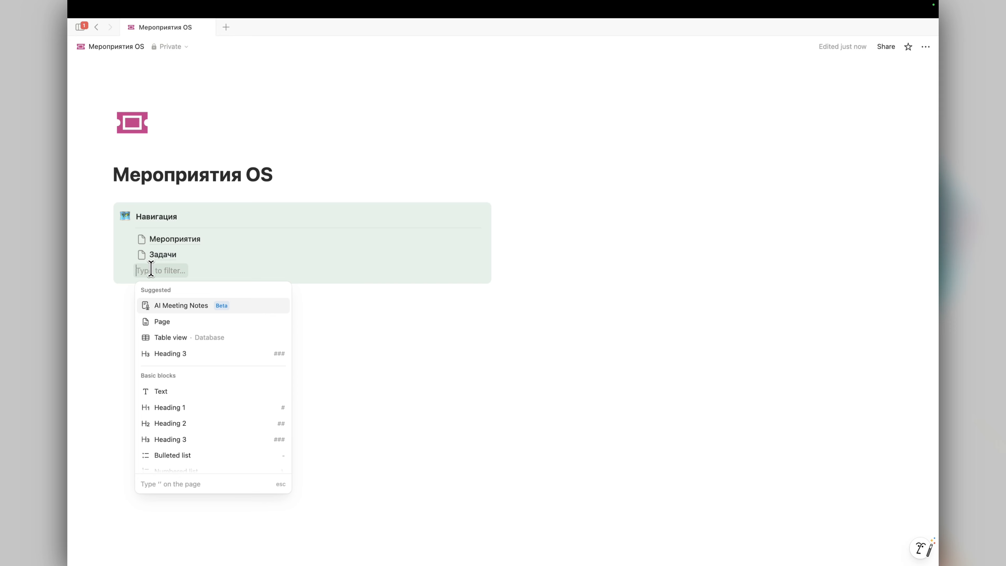
{"action": "type", "text": "Поставщики"}
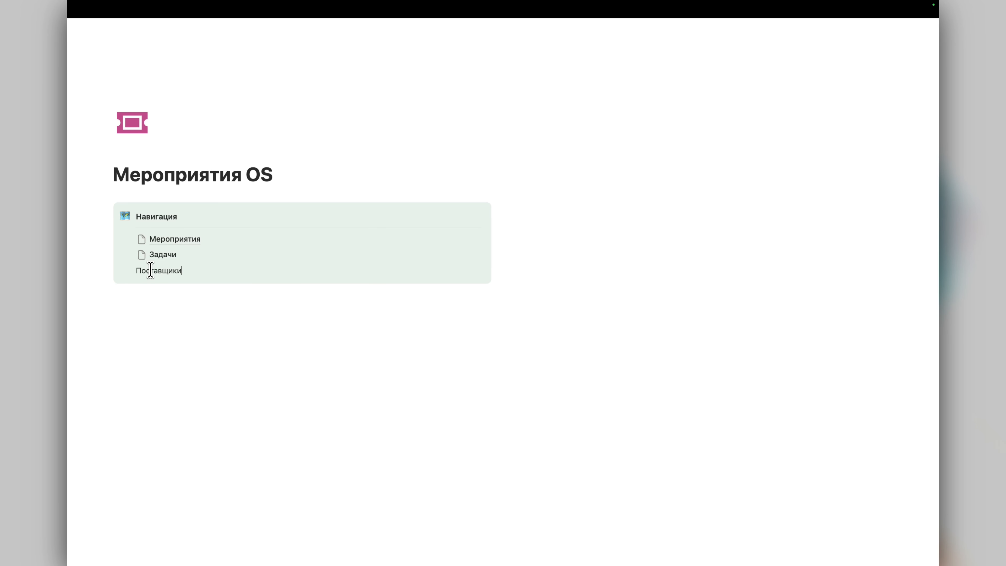
{"action": "key", "text": "Return"}
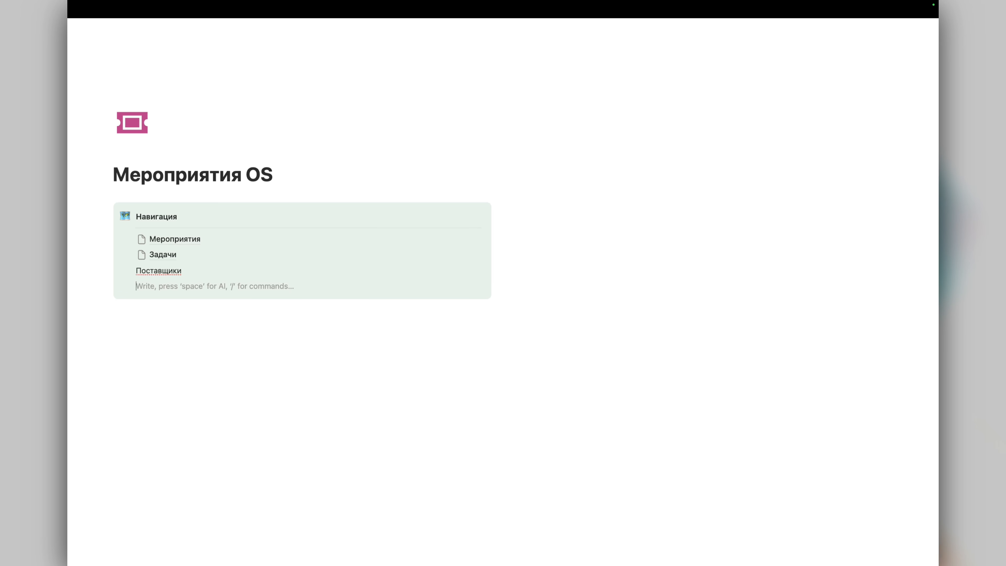
{"action": "type", "text": "ба"}
{"action": "key", "text": "BackSpace"}
{"action": "type", "text": "База знаний"}
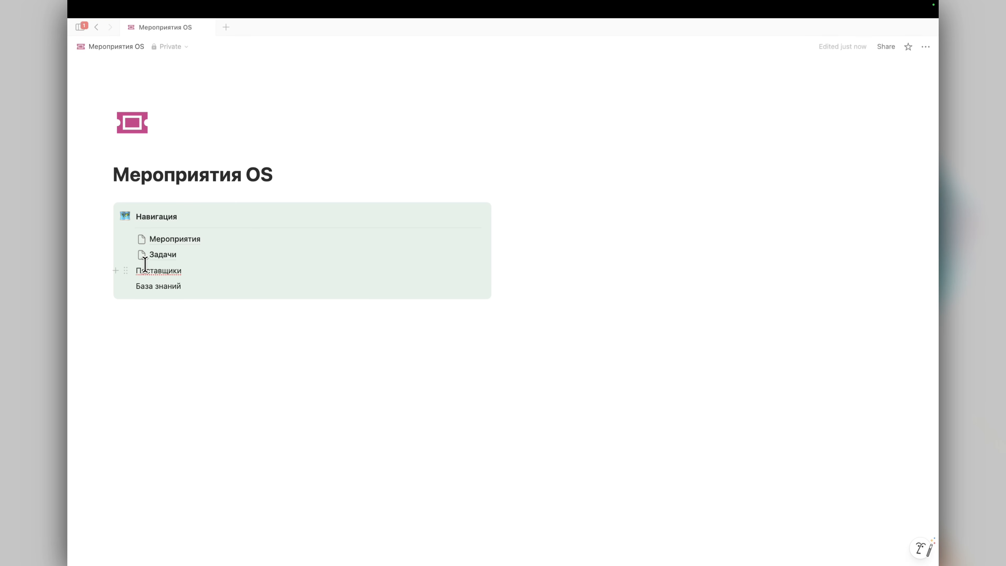
Step: Select the Поставщики and База знаний lines together and turn both into pages
{"action": "left_click", "coordinate": [127, 271]}
{"action": "key", "text": "Escape"}
{"action": "left_click", "coordinate": [126, 271]}
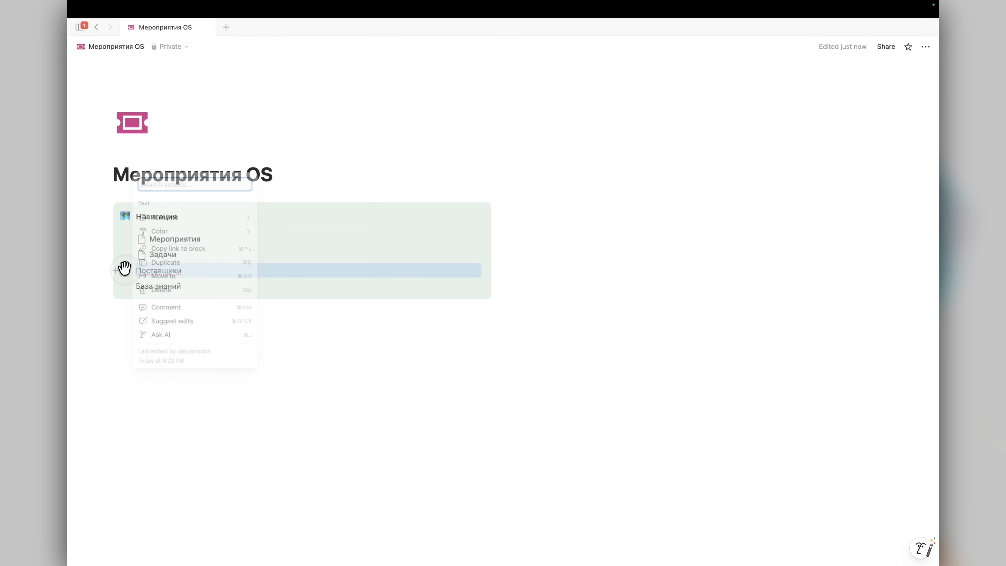
{"action": "left_click", "coordinate": [123, 270]}
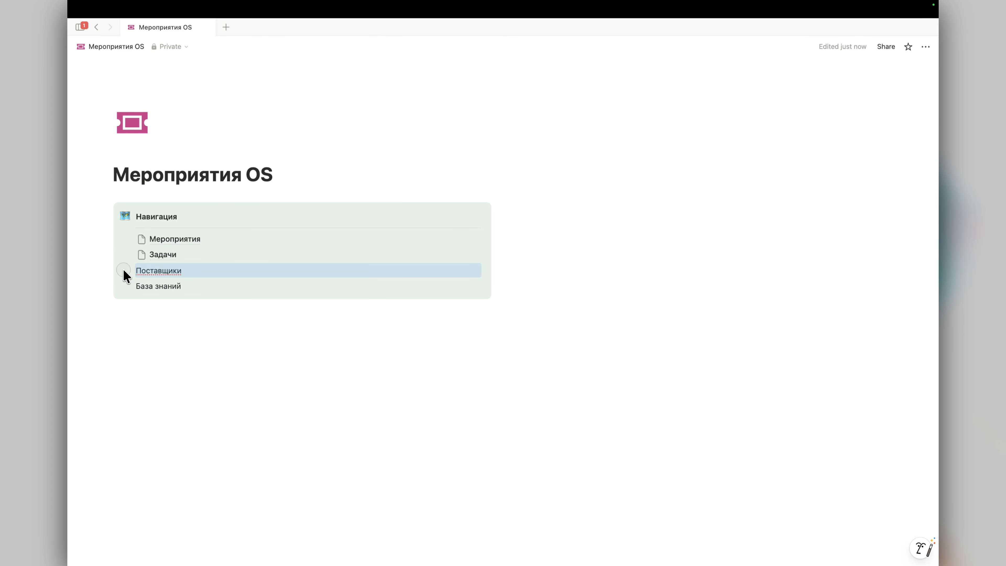
{"action": "left_click", "coordinate": [194, 285], "text": "shift"}
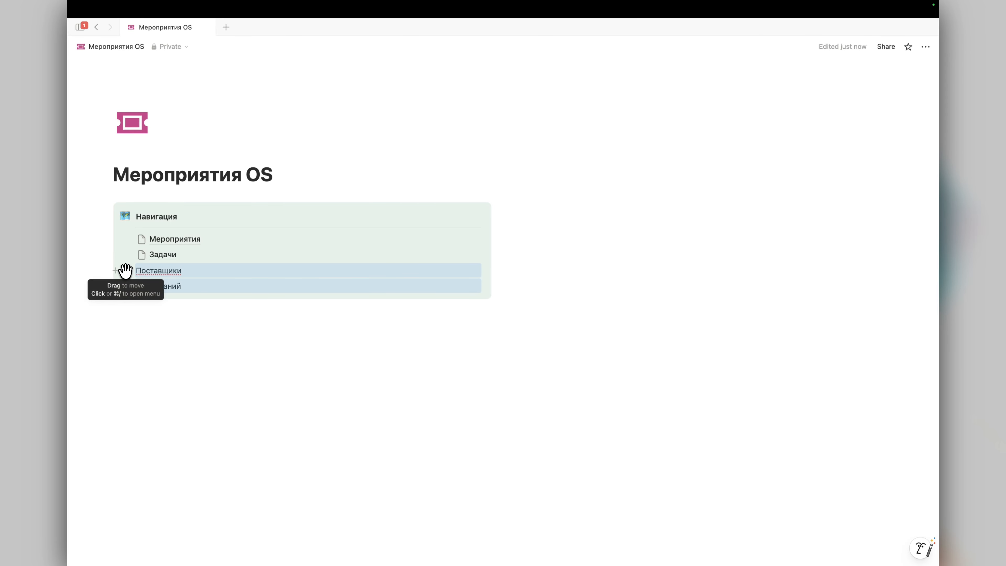
{"action": "left_click", "coordinate": [125, 270]}
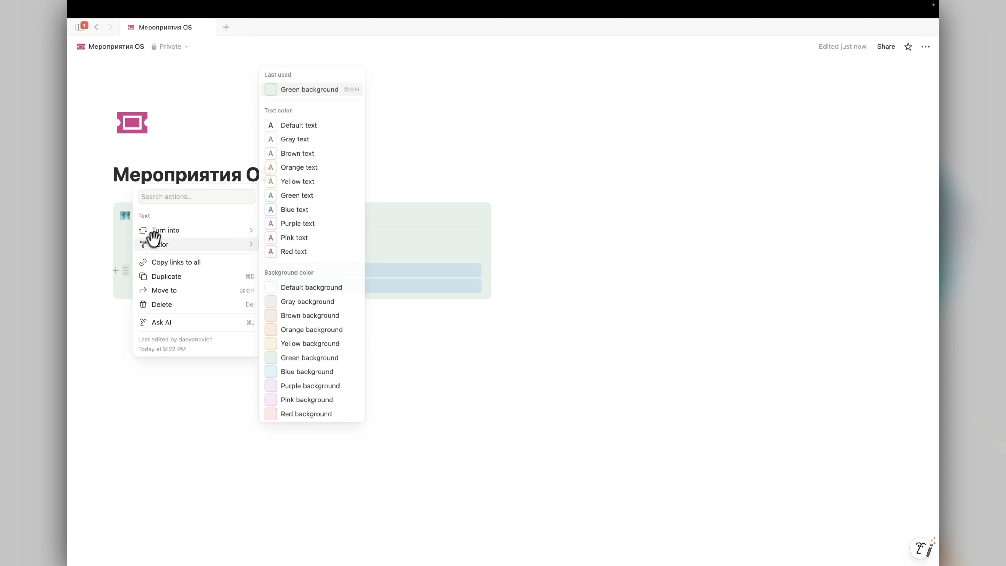
{"action": "mouse_move", "coordinate": [158, 234]}
{"action": "left_click", "coordinate": [298, 163]}
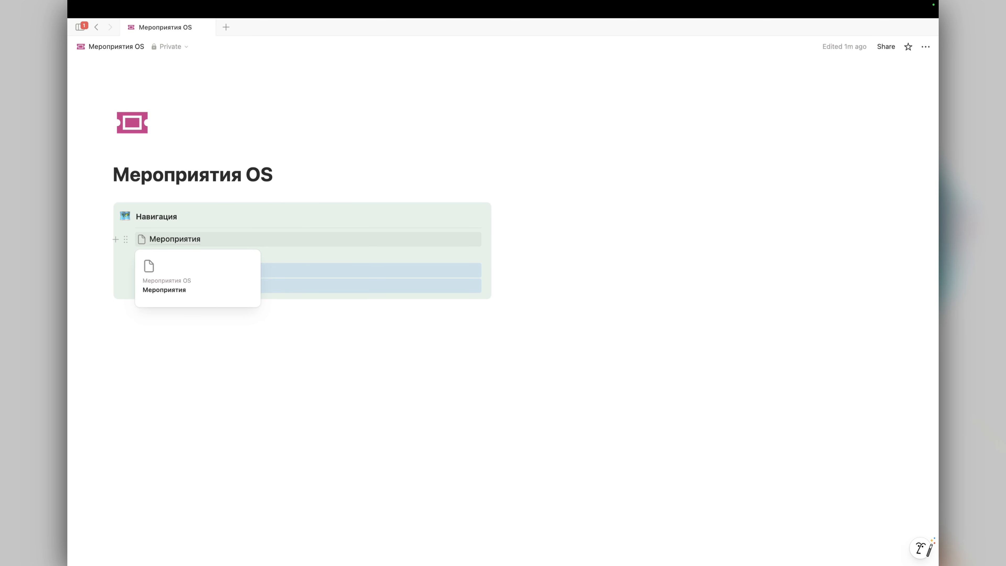
Step: On the Мероприятия subpage, insert a table database via /table, name it Мероприятия [бд], and hide the title
{"action": "left_click", "coordinate": [265, 239]}
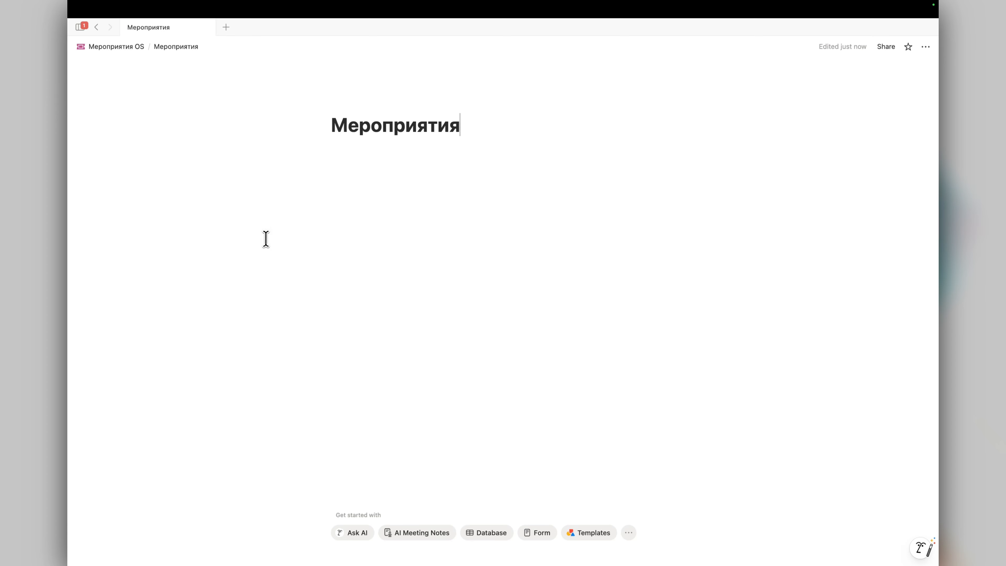
{"action": "left_click", "coordinate": [395, 158]}
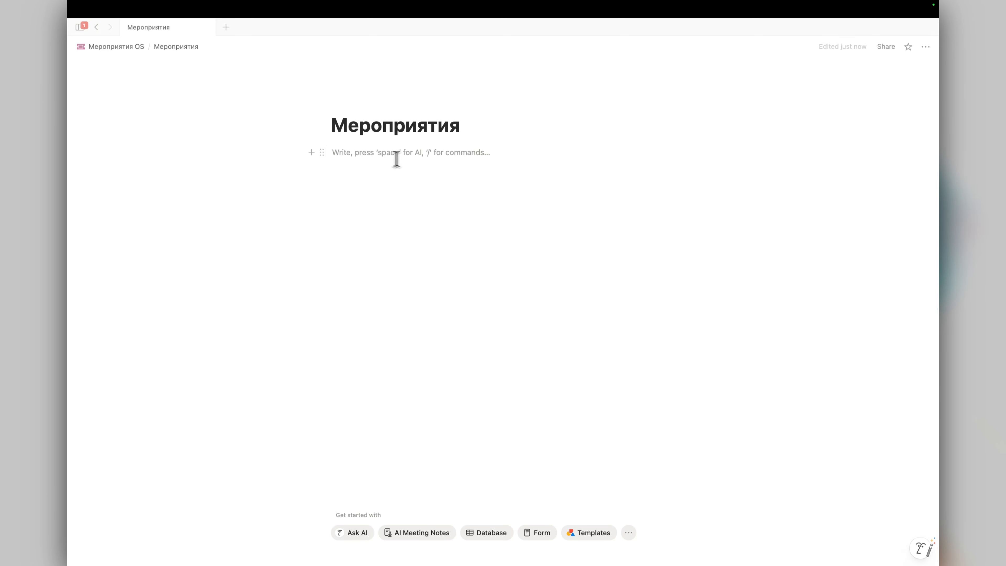
{"action": "type", "text": "/ta"}
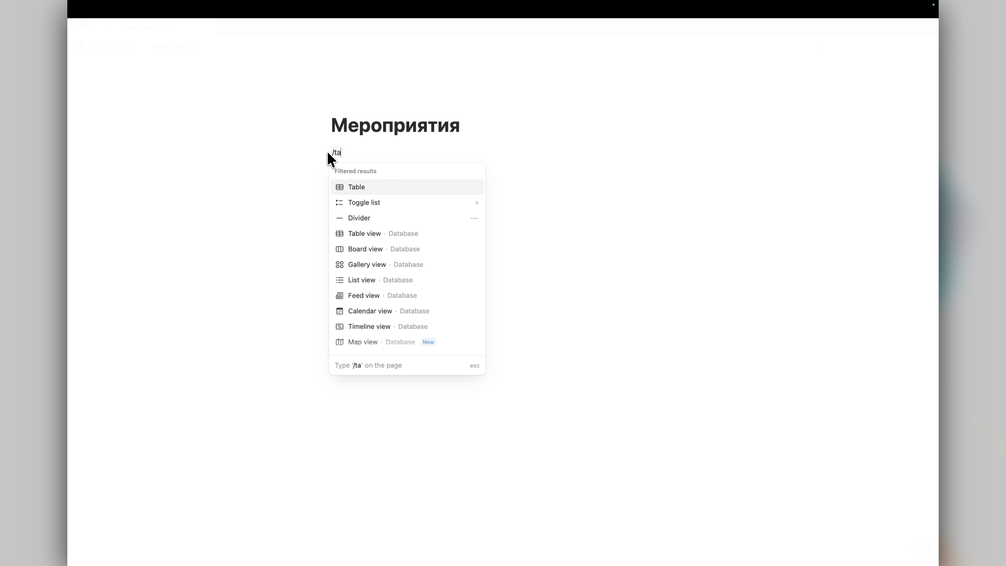
{"action": "type", "text": "ble"}
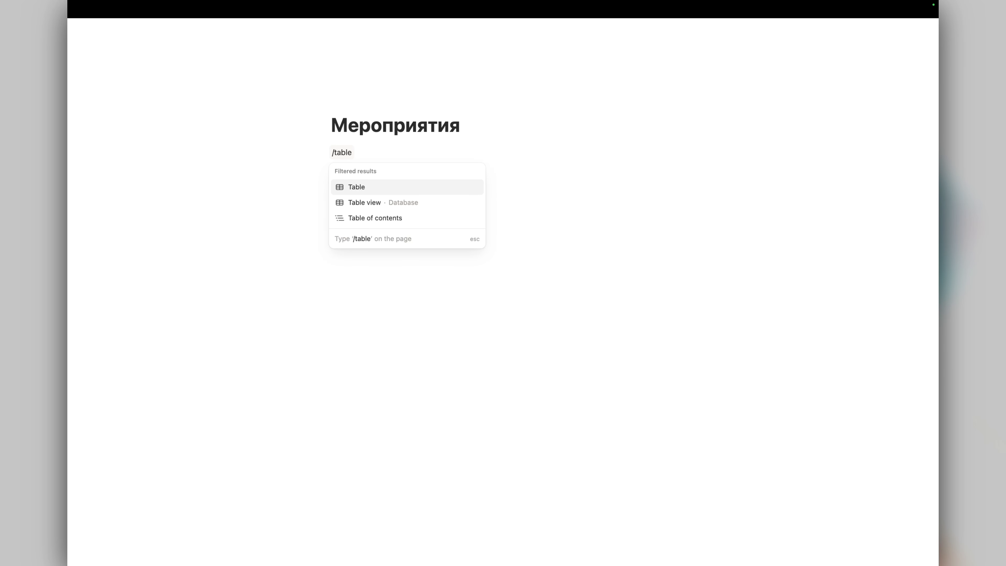
{"action": "key", "text": "Down"}
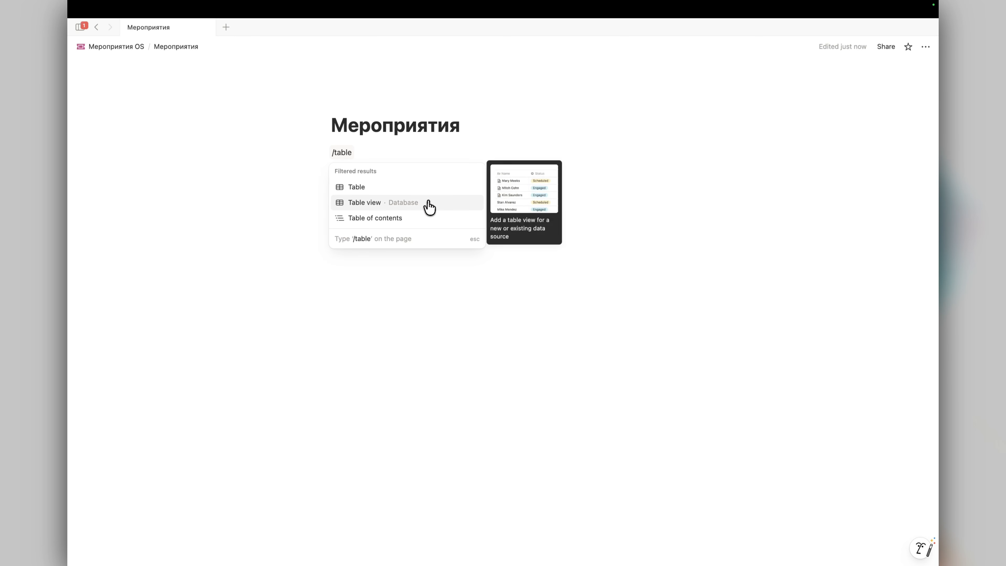
{"action": "left_click", "coordinate": [429, 205]}
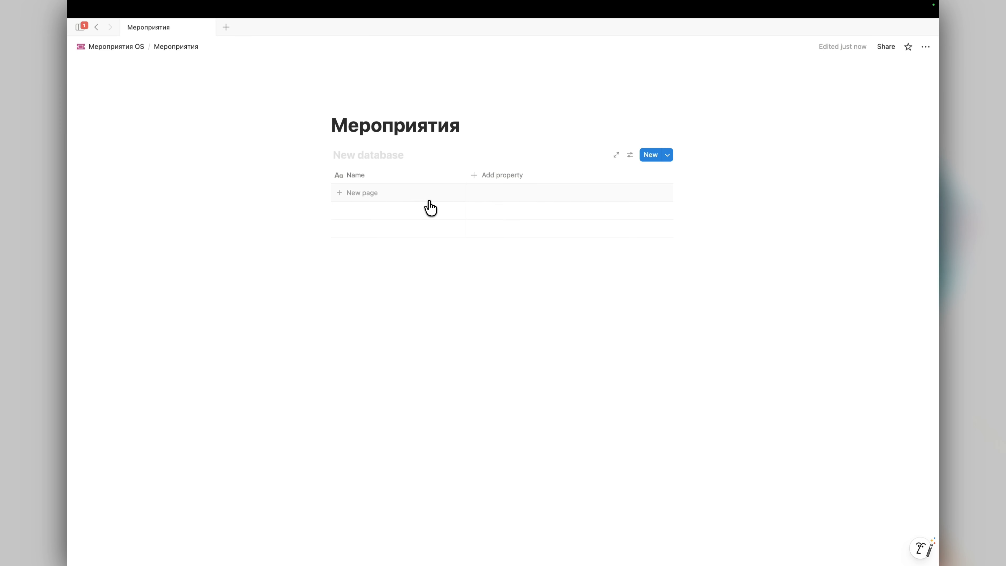
{"action": "left_click", "coordinate": [371, 160]}
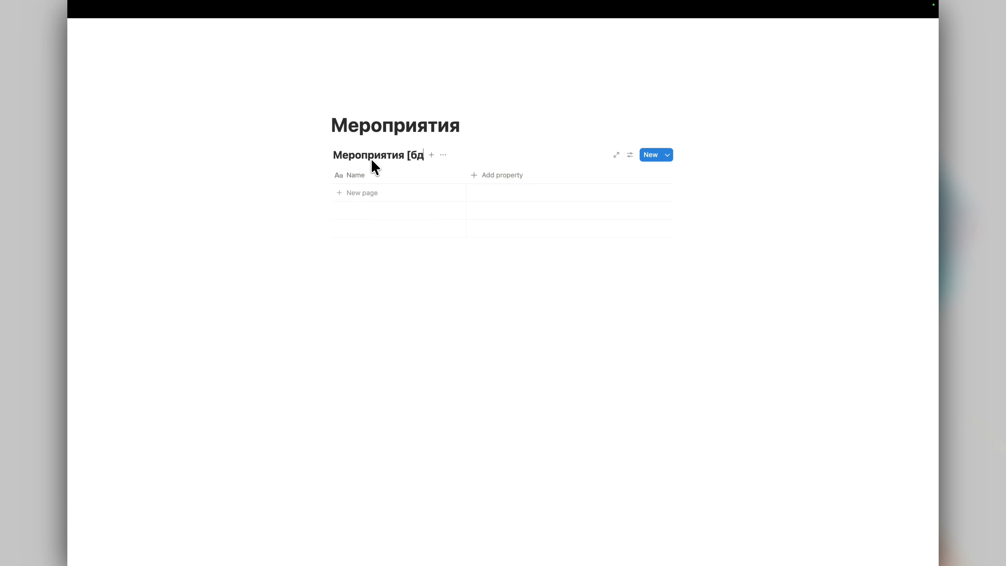
{"action": "left_click", "coordinate": [448, 154]}
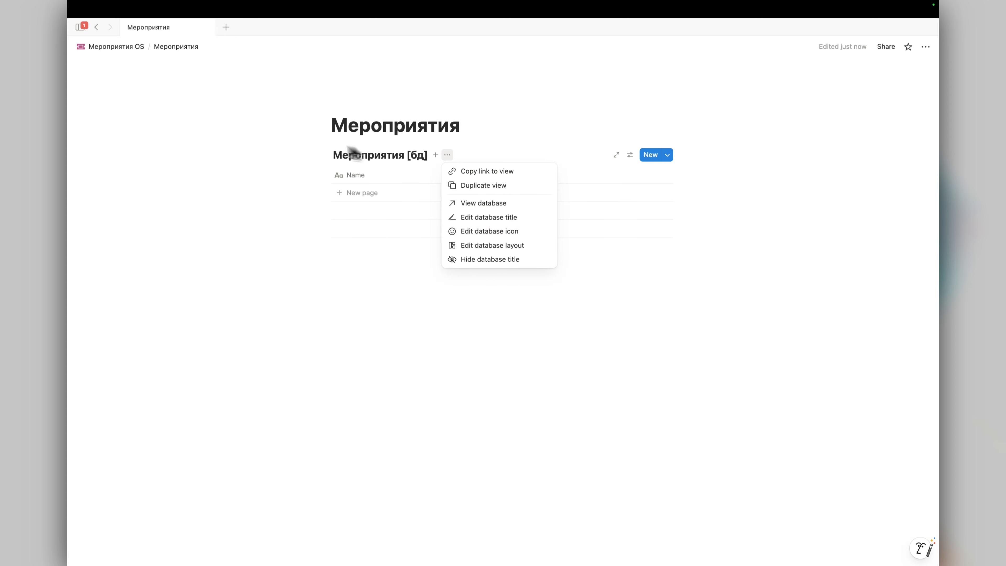
{"action": "left_click", "coordinate": [479, 260]}
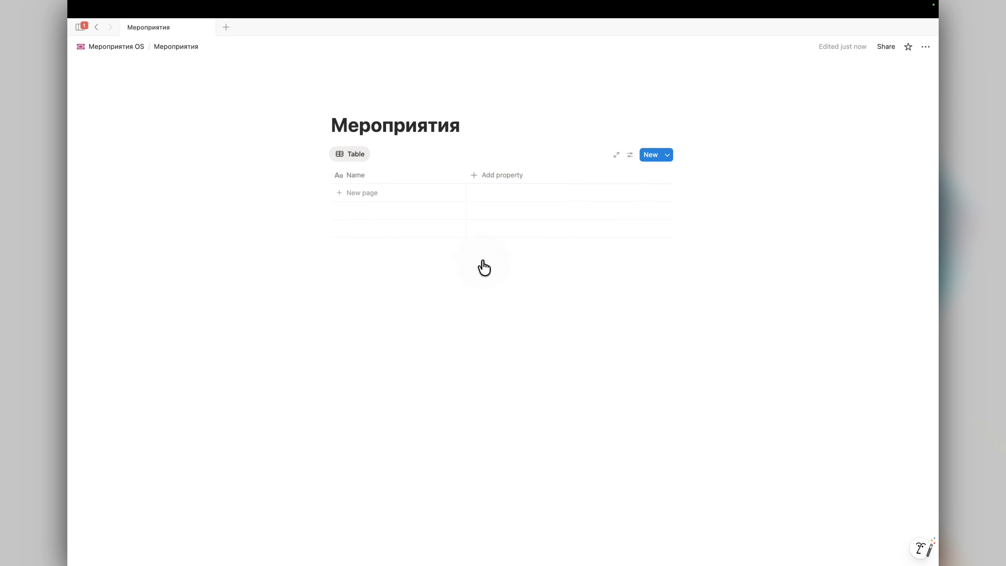
Step: Rename the table view to Текущие
{"action": "left_click", "coordinate": [357, 157]}
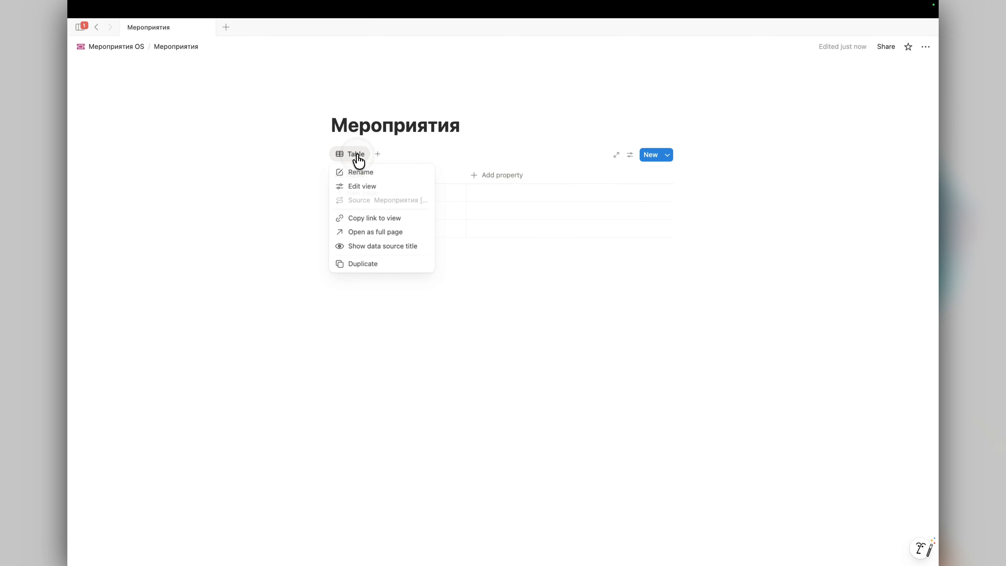
{"action": "left_click", "coordinate": [366, 173]}
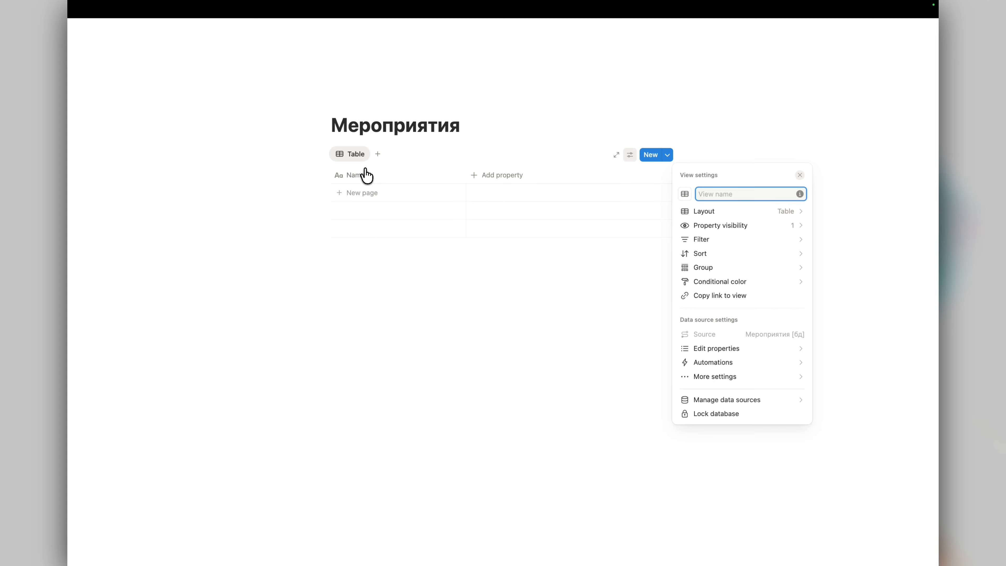
{"action": "type", "text": "T"}
Step: Rename the Name column to Название
{"action": "left_click", "coordinate": [399, 175]}
{"action": "double_click", "coordinate": [365, 194]}
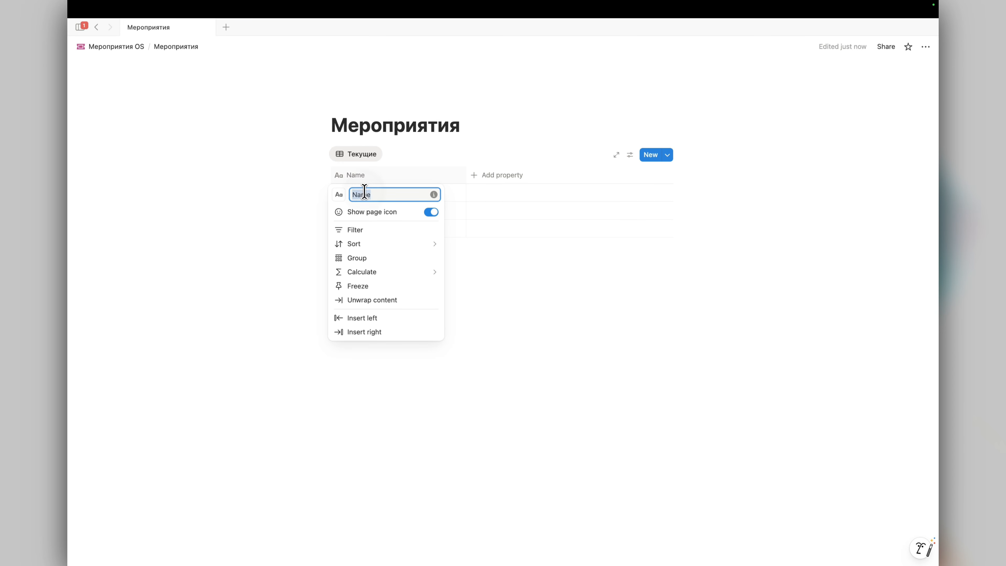
{"action": "key", "text": "BackSpace"}
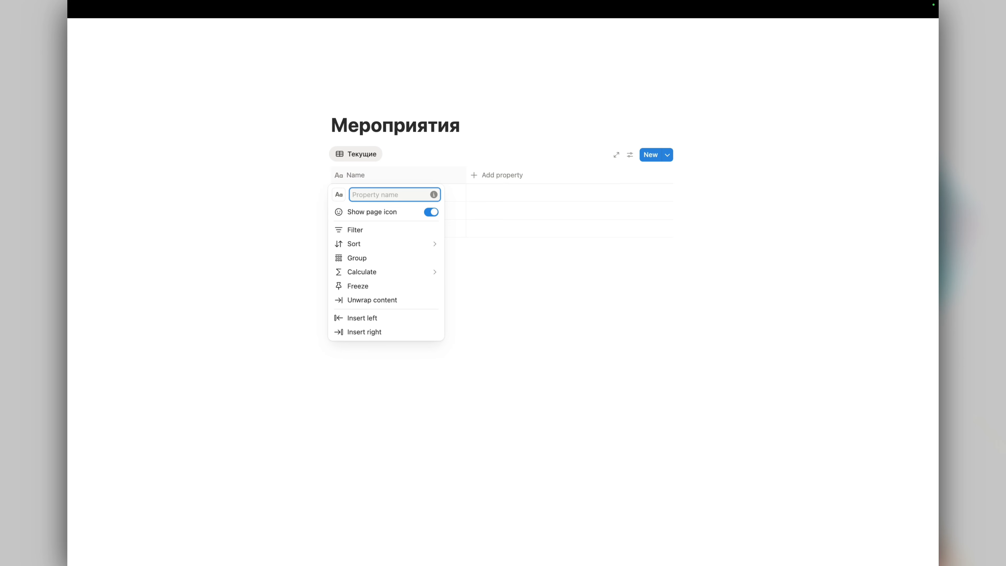
{"action": "type", "text": "Название"}
{"action": "key", "text": "Return"}
{"action": "left_click", "coordinate": [469, 178]}
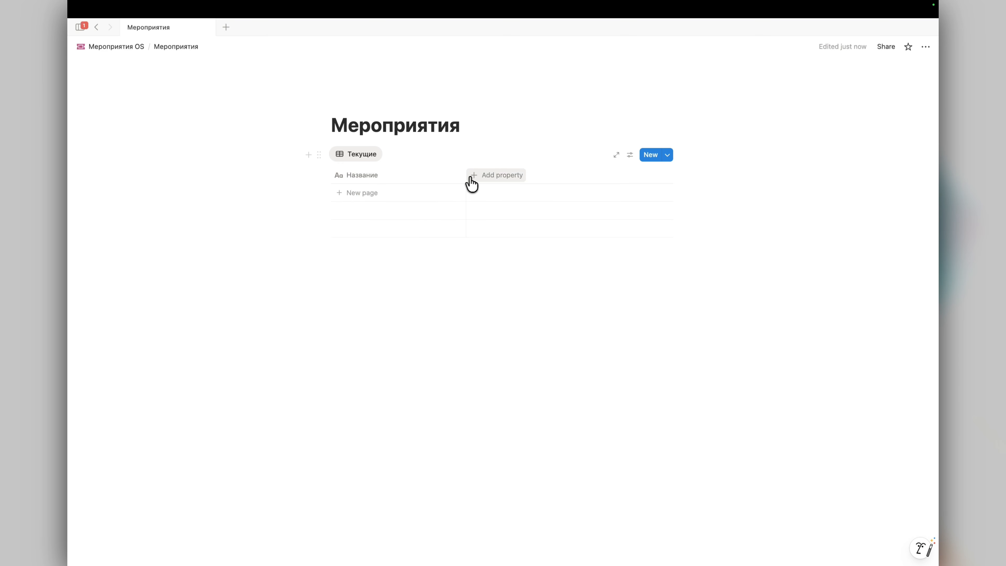
Step: Add a Дата date column showing Day/Month/Year with the time format hidden
{"action": "left_click", "coordinate": [491, 179]}
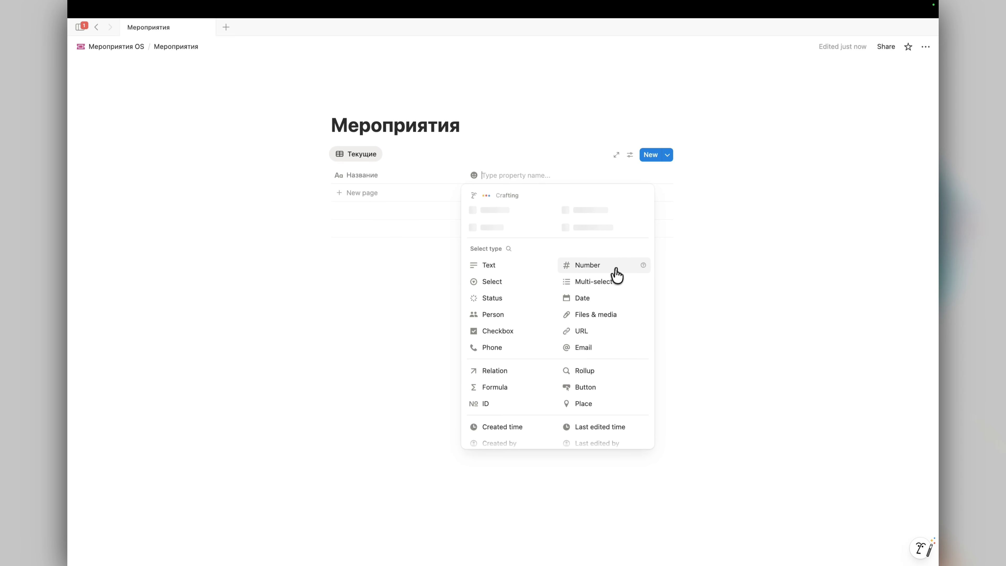
{"action": "left_click", "coordinate": [573, 299]}
{"action": "type", "text": "та"}
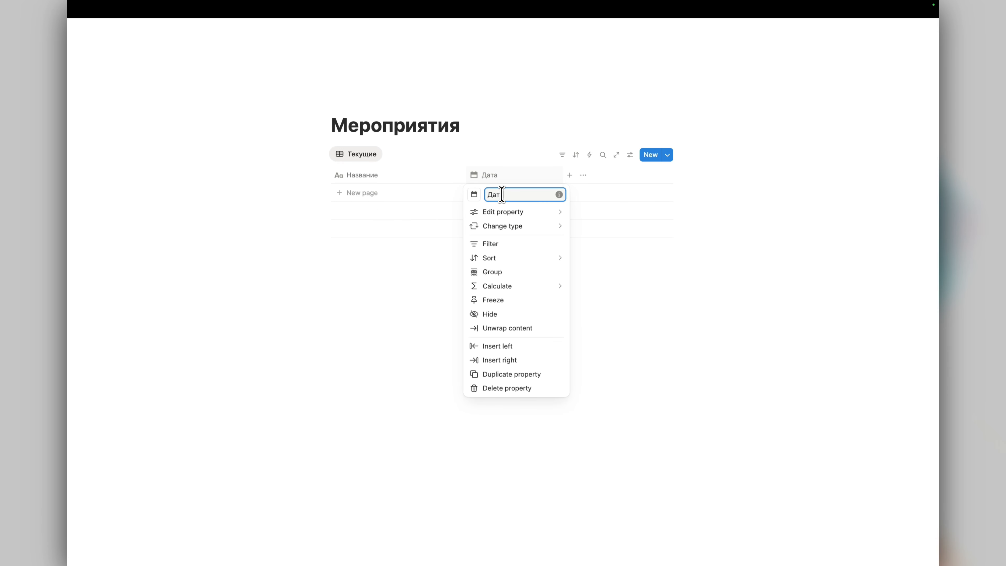
{"action": "mouse_move", "coordinate": [496, 212]}
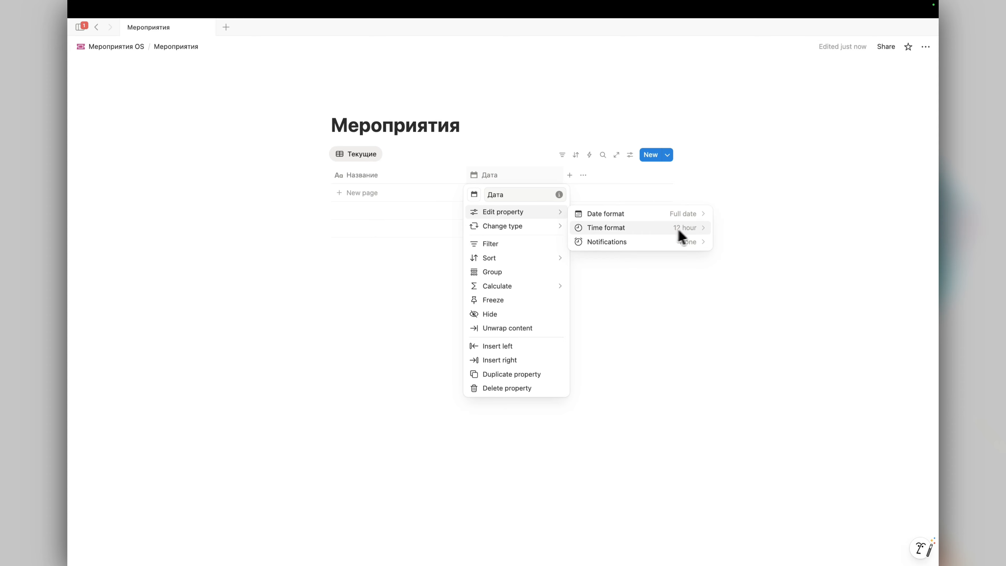
{"action": "left_click", "coordinate": [676, 218]}
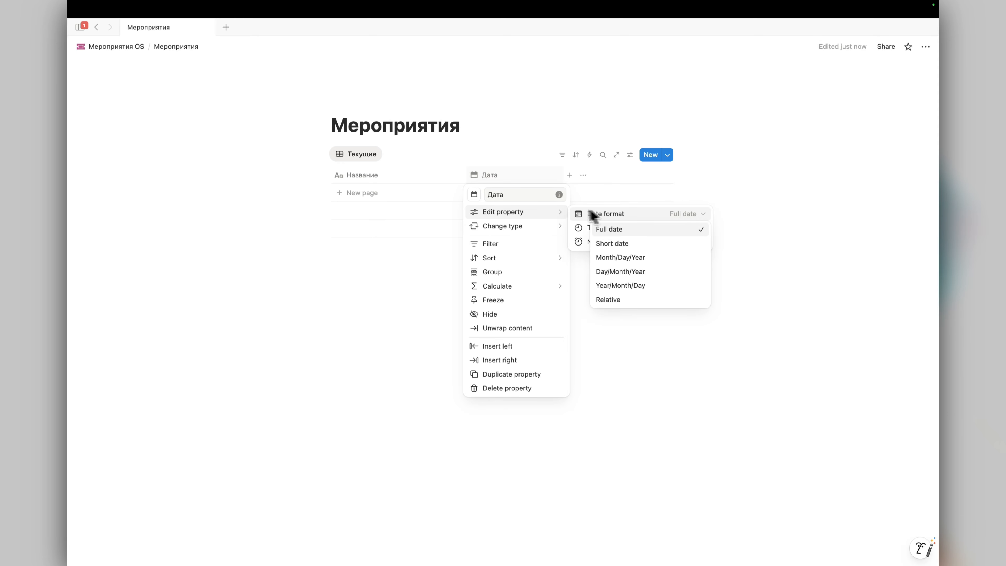
{"action": "left_click", "coordinate": [658, 274]}
{"action": "left_click", "coordinate": [689, 228]}
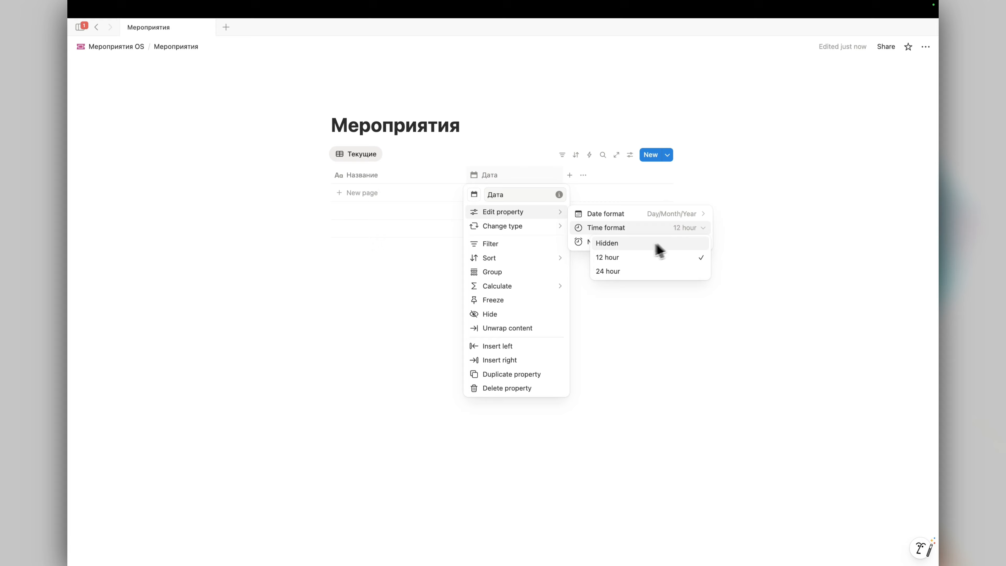
{"action": "left_click", "coordinate": [612, 244]}
{"action": "left_click", "coordinate": [480, 179]}
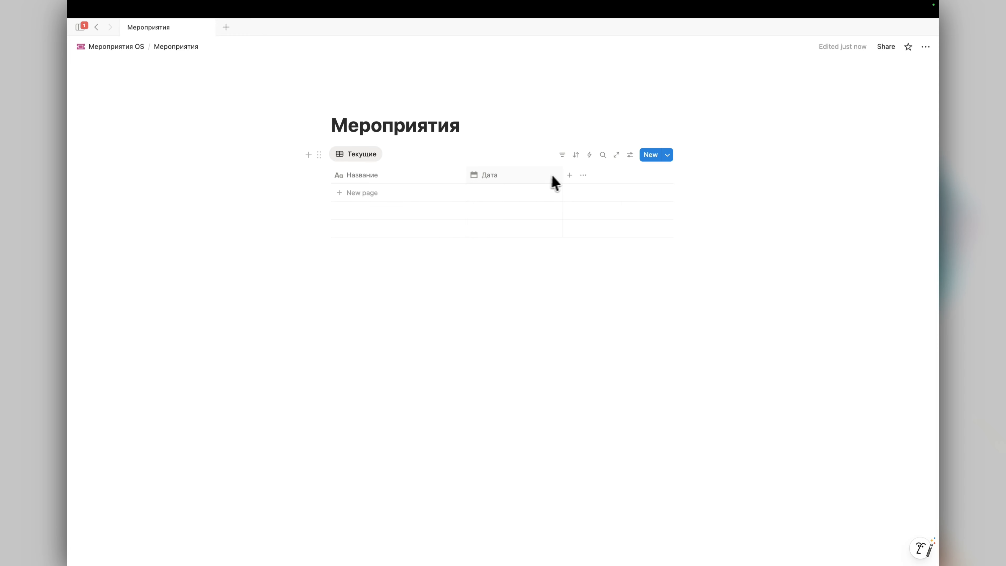
{"action": "left_click", "coordinate": [569, 176]}
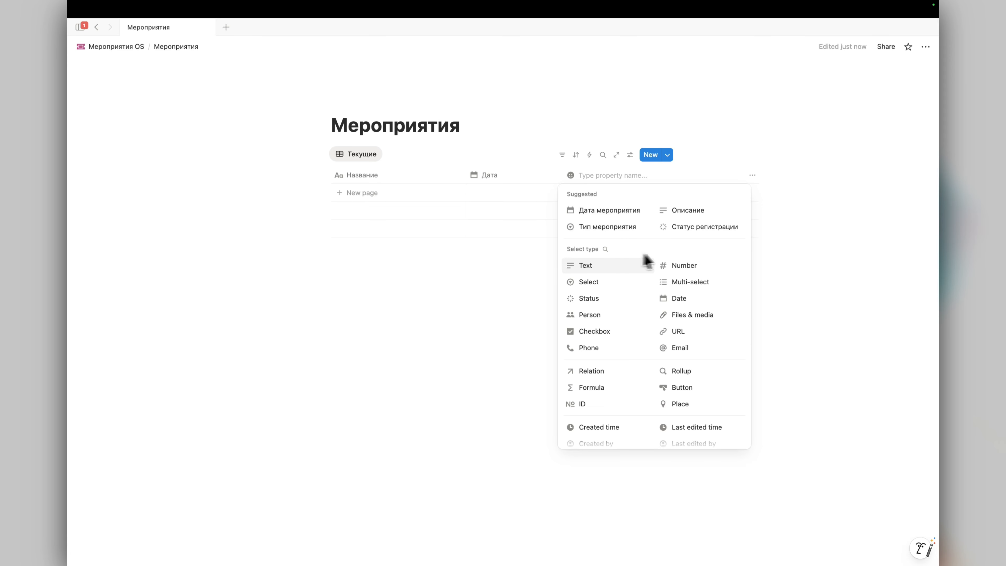
Step: Make the new property a Select with a tag icon
{"action": "left_click", "coordinate": [624, 282]}
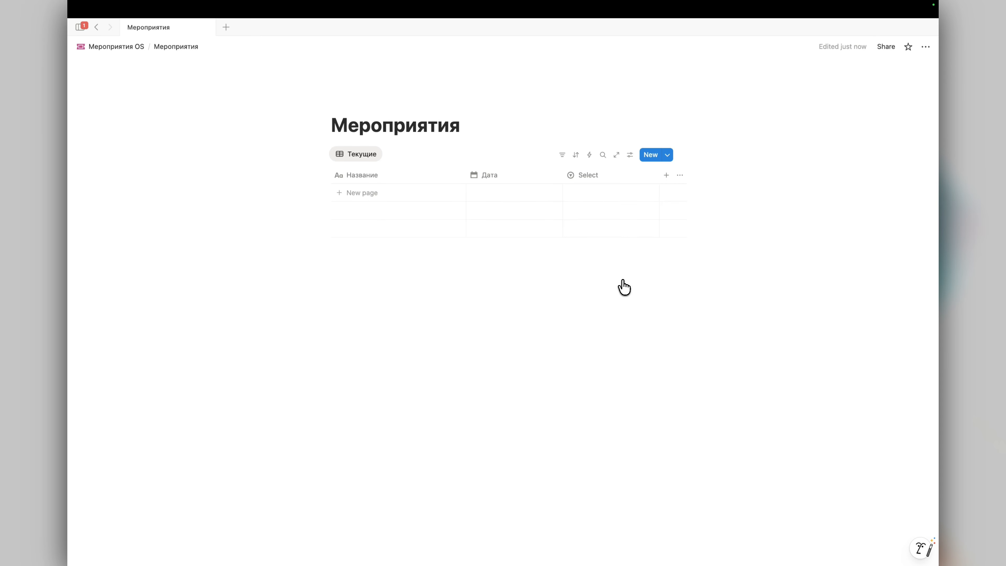
{"action": "left_click", "coordinate": [602, 177]}
{"action": "left_click", "coordinate": [574, 195]}
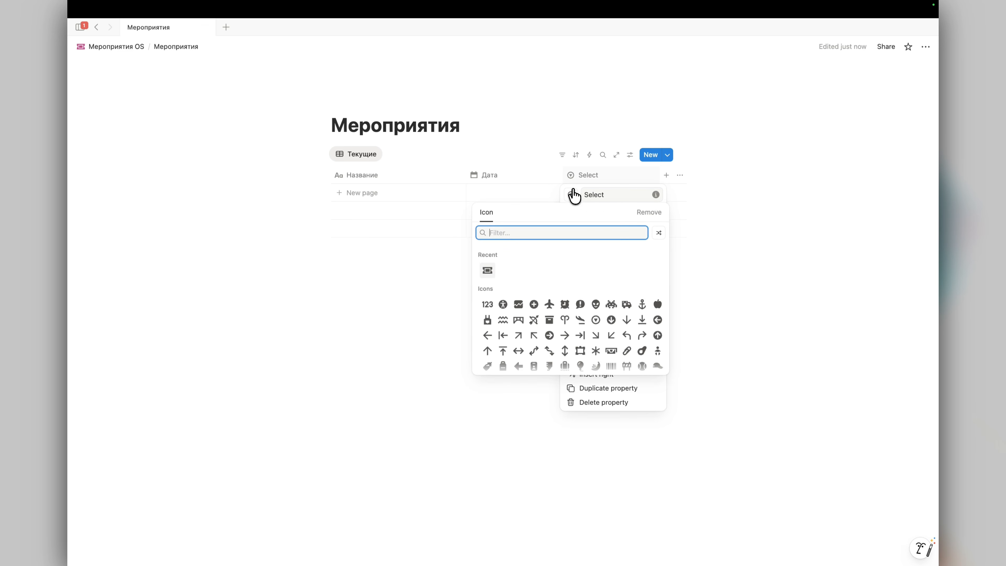
{"action": "type", "text": "e"}
{"action": "key", "text": "BackSpace"}
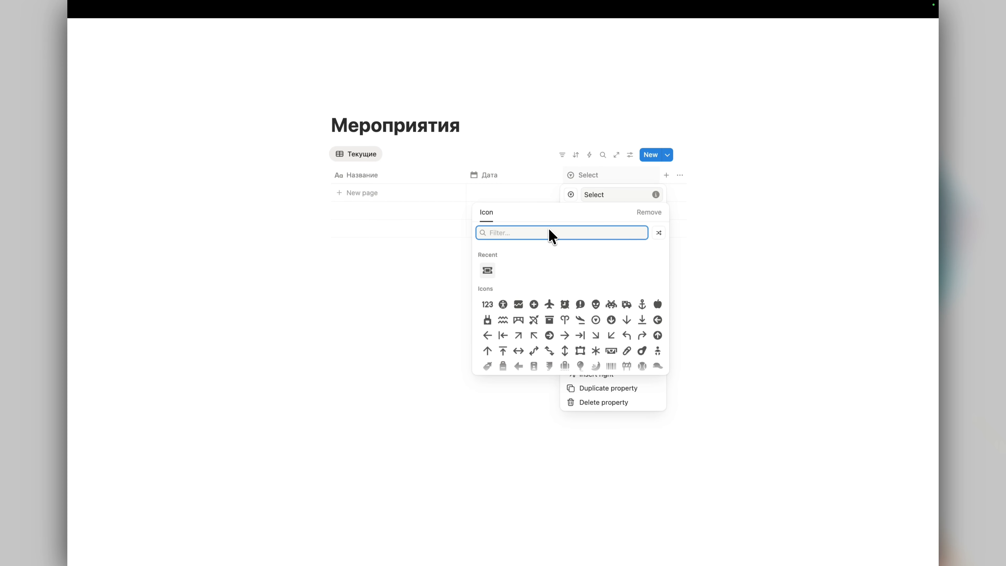
{"action": "type", "text": "tag"}
{"action": "key", "text": "BackSpace"}
{"action": "key", "text": "BackSpace"}
{"action": "key", "text": "BackSpace"}
{"action": "key", "text": "Escape"}
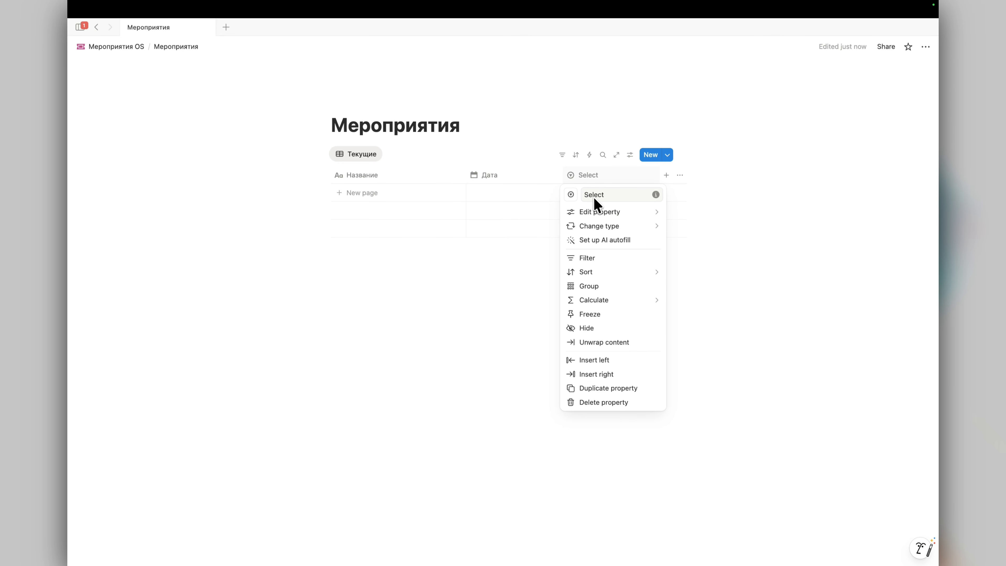
{"action": "left_click", "coordinate": [570, 195]}
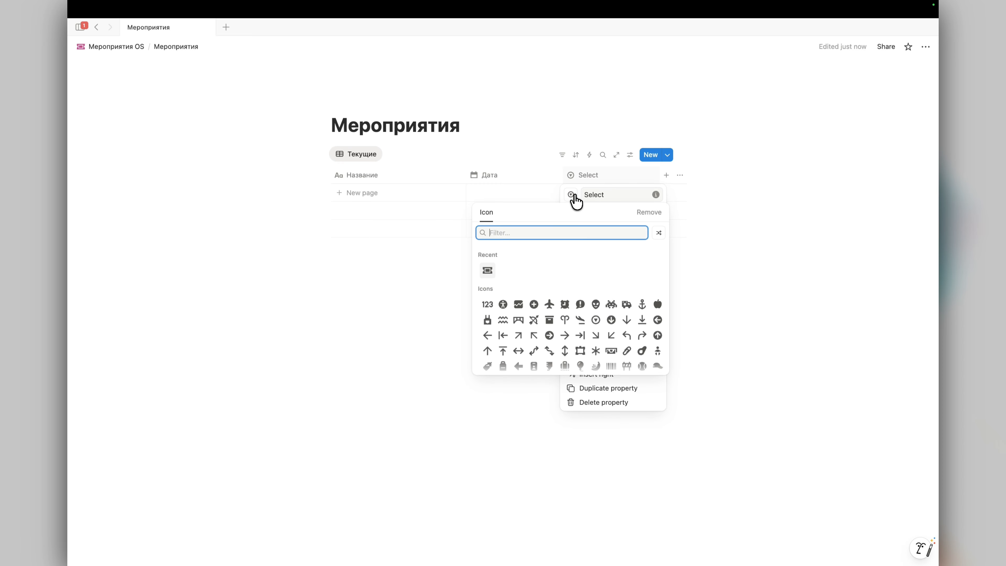
{"action": "type", "text": "tag"}
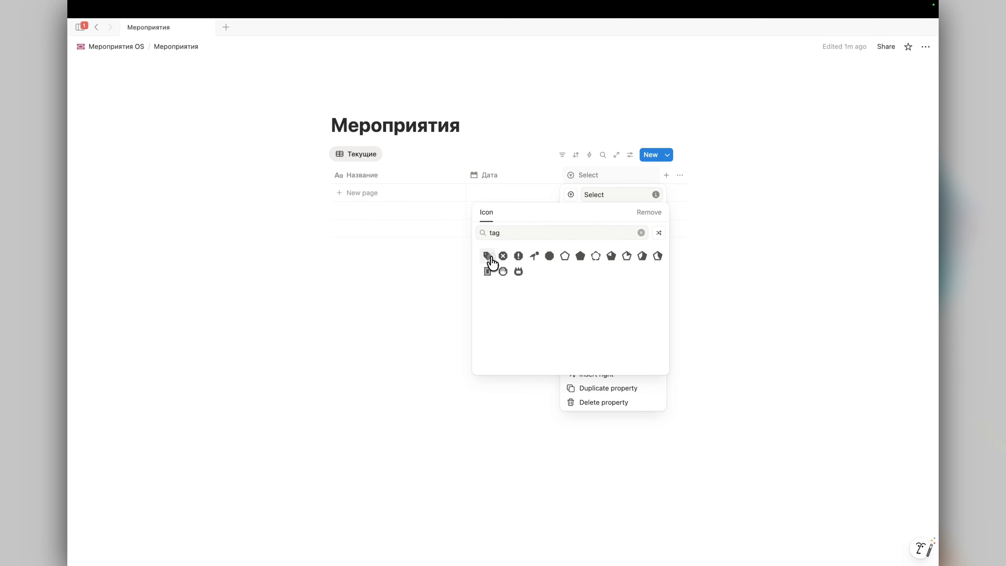
{"action": "left_click", "coordinate": [488, 256]}
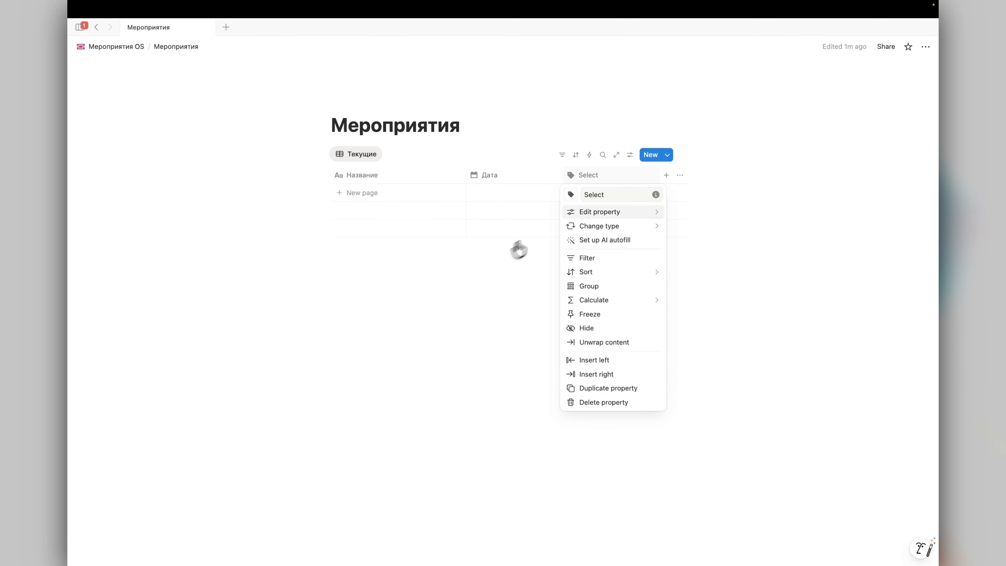
Step: Rename the Select property to Тип мероприятия
{"action": "left_click", "coordinate": [600, 194]}
{"action": "key", "text": "BackSpace"}
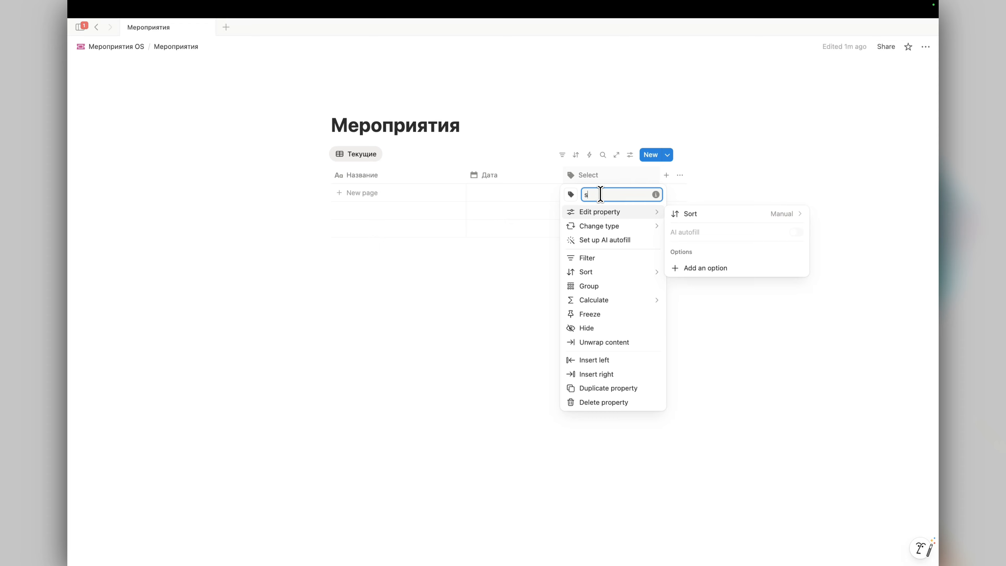
{"action": "type", "text": "Тип мероприятия"}
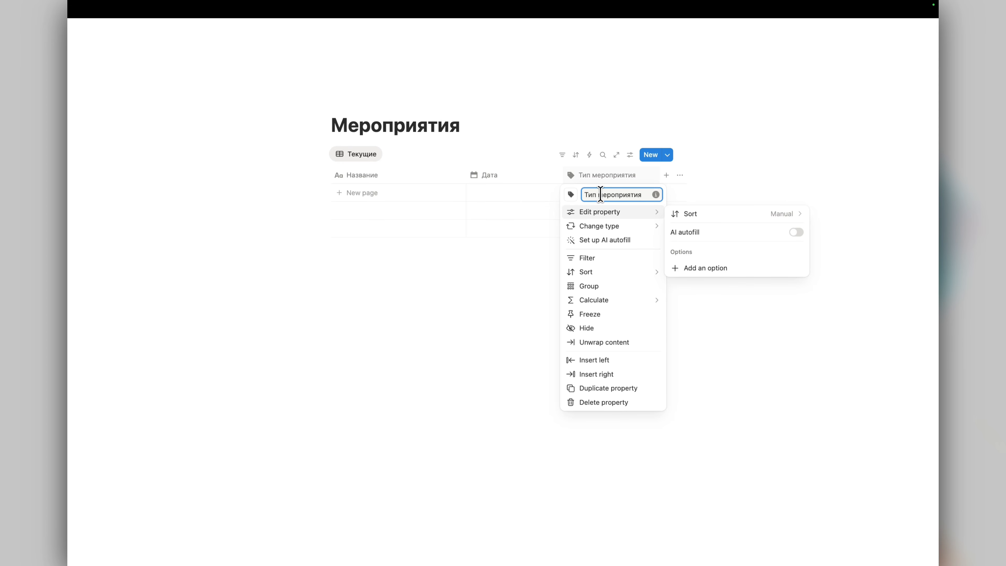
{"action": "left_click", "coordinate": [592, 172]}
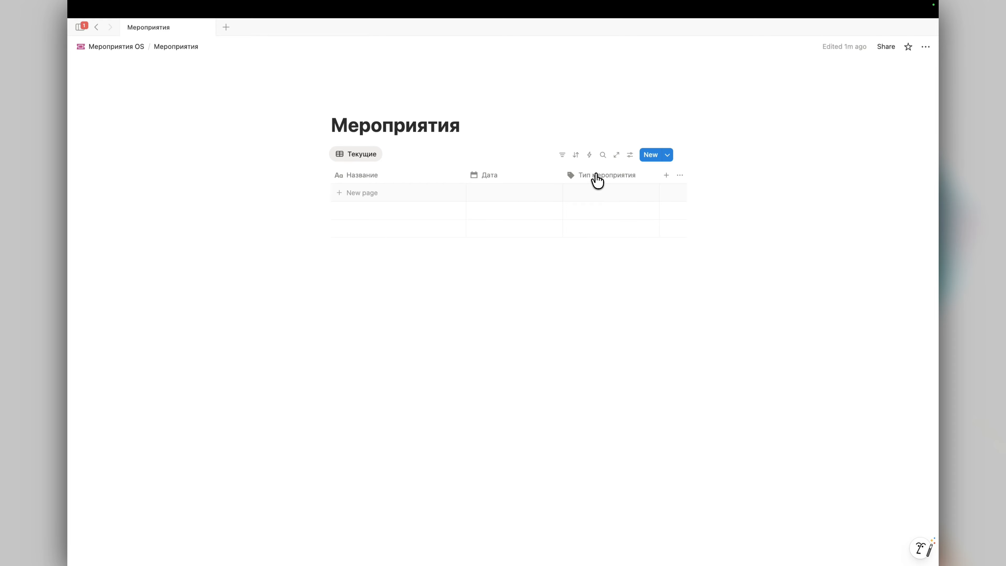
{"action": "left_click", "coordinate": [595, 173]}
{"action": "left_click", "coordinate": [557, 174]}
{"action": "left_click", "coordinate": [593, 182]}
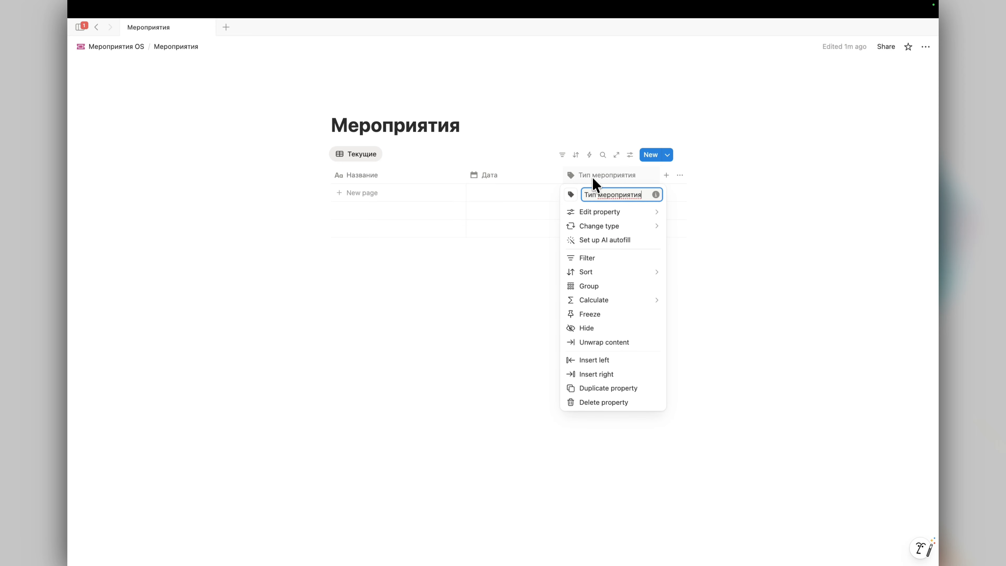
{"action": "mouse_move", "coordinate": [594, 216]}
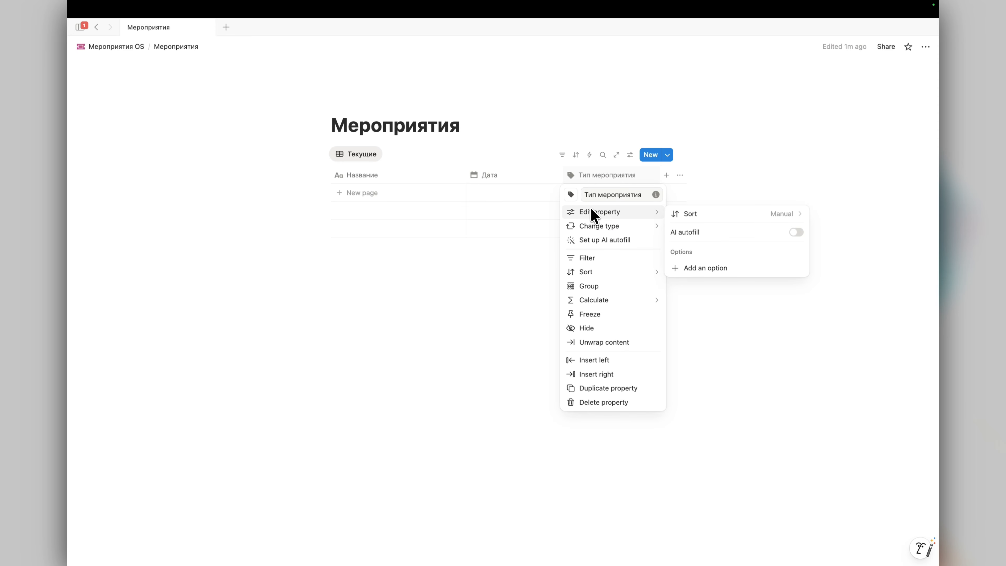
{"action": "left_click", "coordinate": [595, 185]}
{"action": "left_click", "coordinate": [595, 182]}
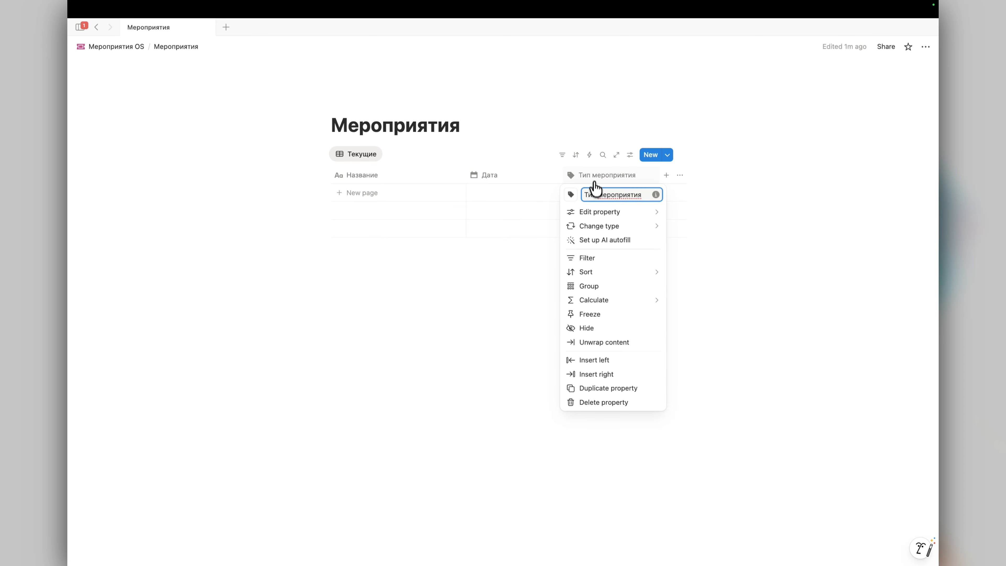
{"action": "mouse_move", "coordinate": [592, 212]}
Step: Add the options Конференция, Вебинар and Тренинг to Тип мероприятия
{"action": "left_click", "coordinate": [702, 268]}
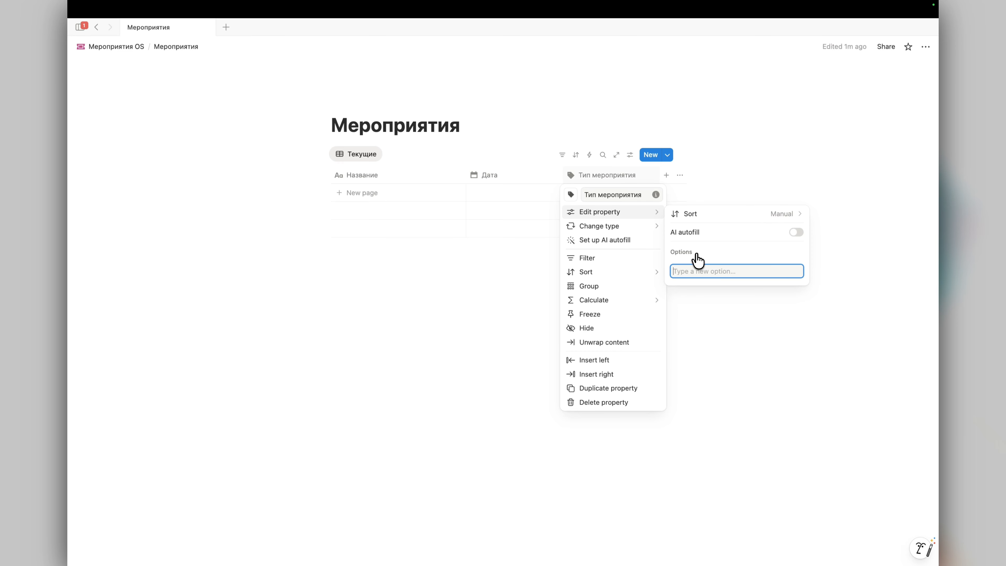
{"action": "type", "text": "Коф"}
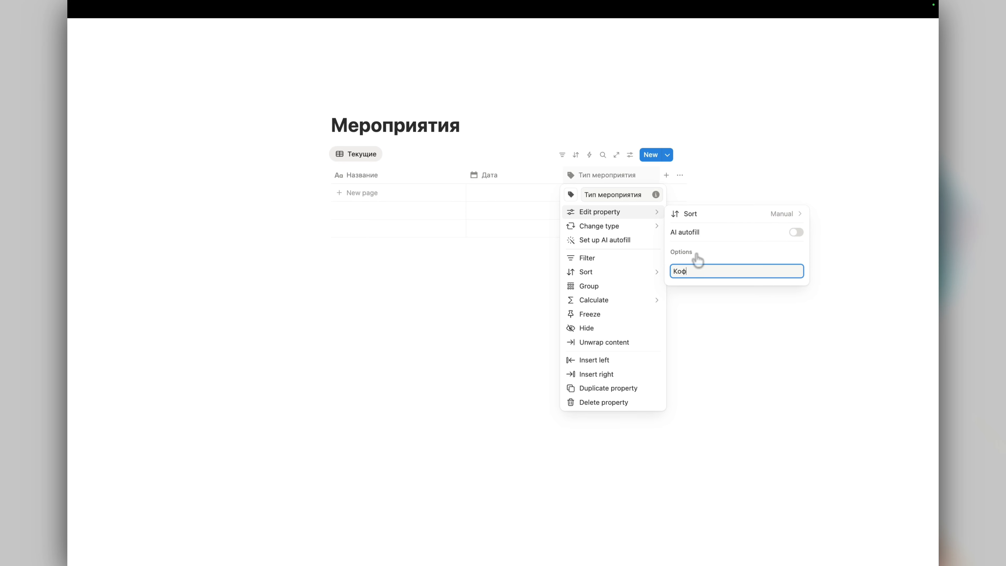
{"action": "type", "text": "онференция"}
{"action": "key", "text": "Return"}
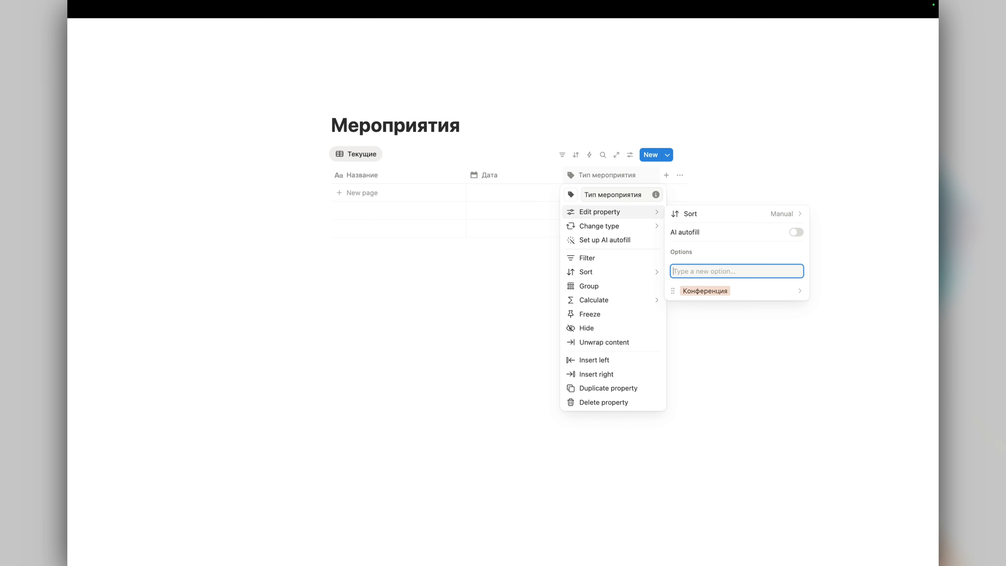
{"action": "type", "text": "Вебинар"}
{"action": "key", "text": "Return"}
{"action": "type", "text": "Тренинг"}
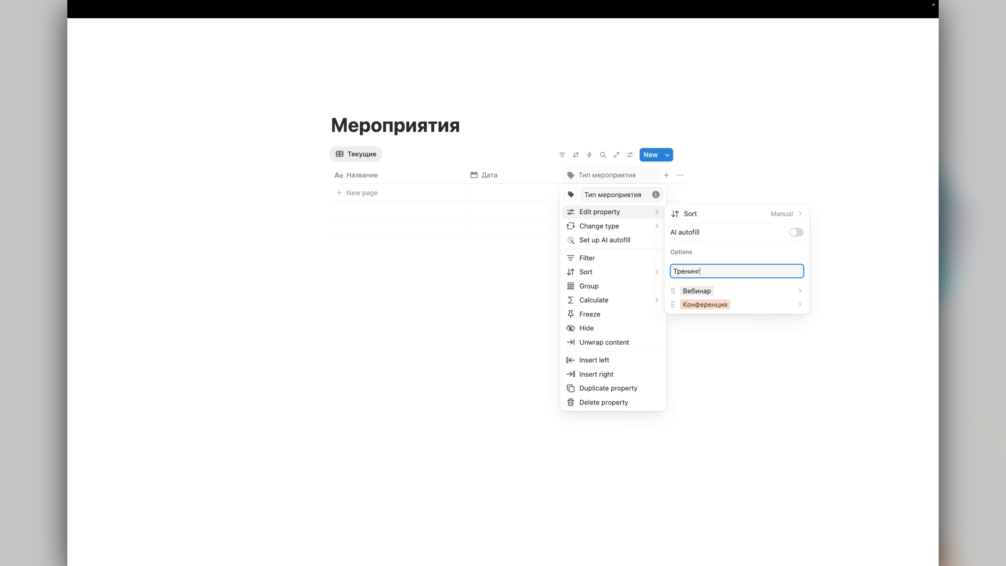
{"action": "key", "text": "Return"}
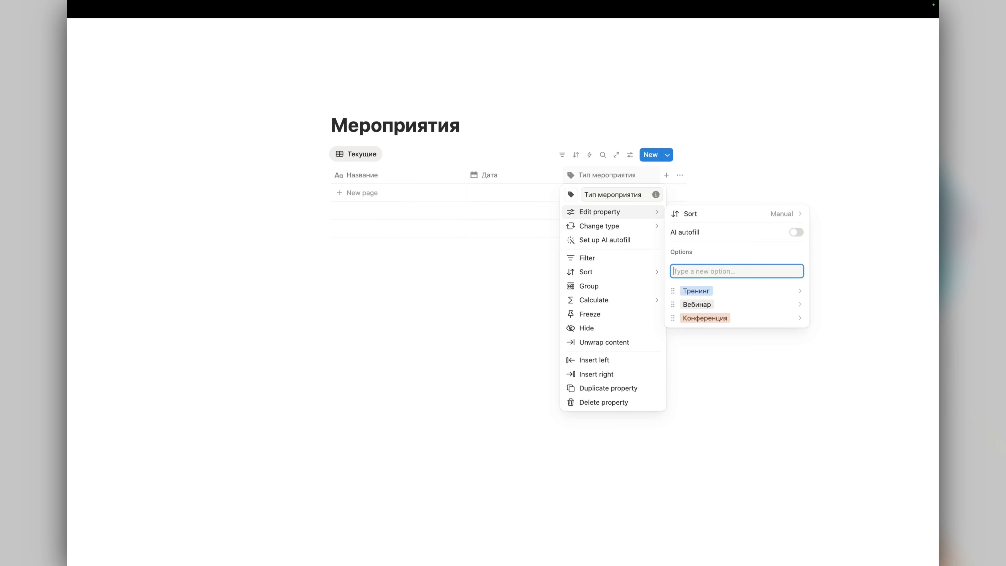
{"action": "left_click", "coordinate": [569, 175]}
Step: Add a new empty row to the events table
{"action": "left_click", "coordinate": [535, 177]}
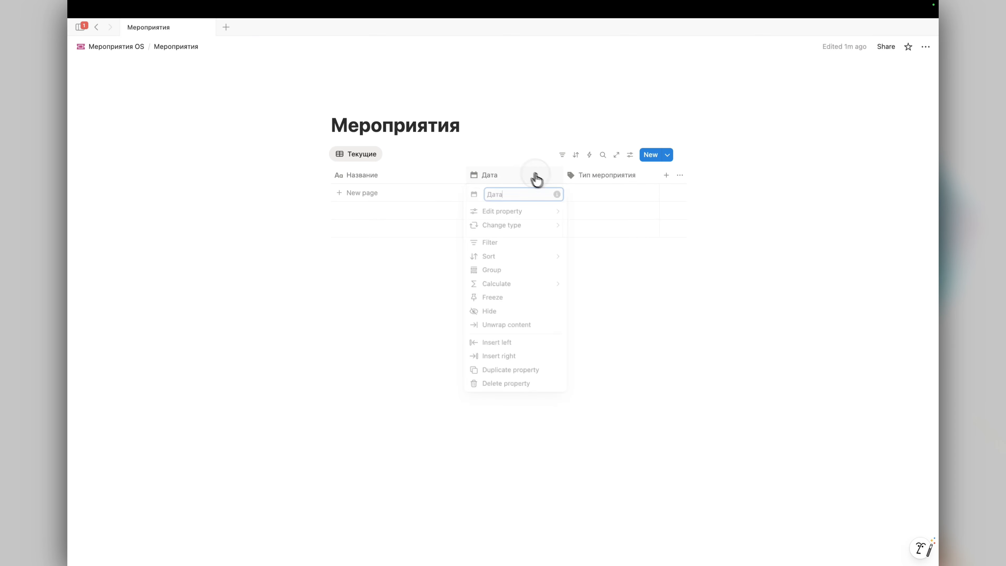
{"action": "key", "text": "Escape"}
{"action": "left_click", "coordinate": [383, 192]}
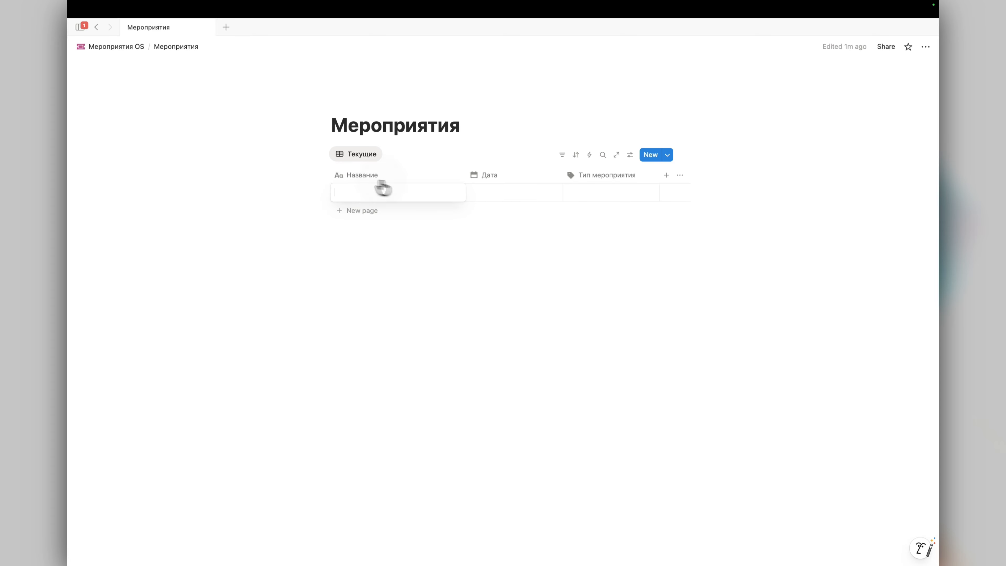
{"action": "key", "text": "Escape"}
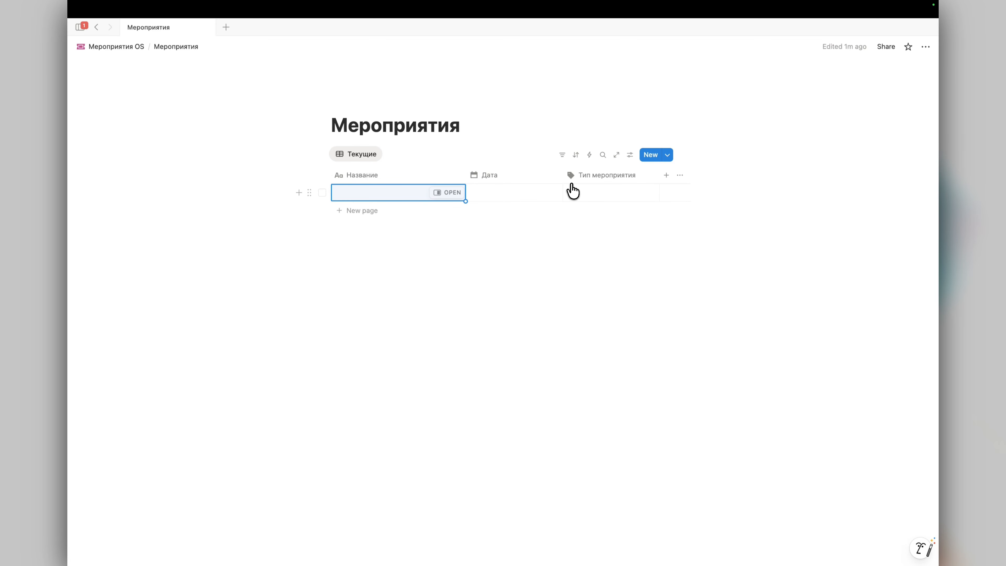
Step: Set the row's Тип мероприятия to a new Семинар option, then begin adding a property
{"action": "left_click", "coordinate": [613, 195]}
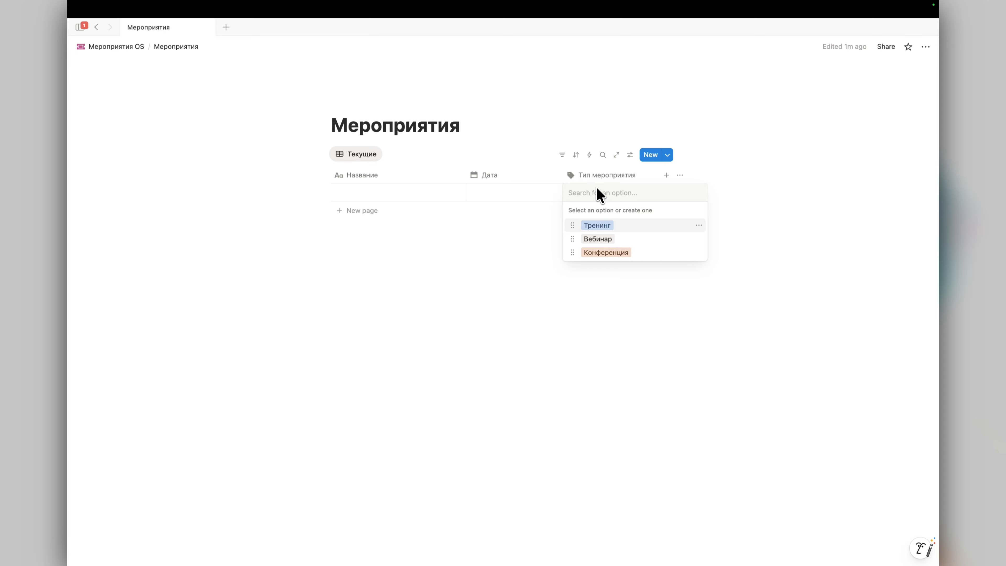
{"action": "type", "text": "м"}
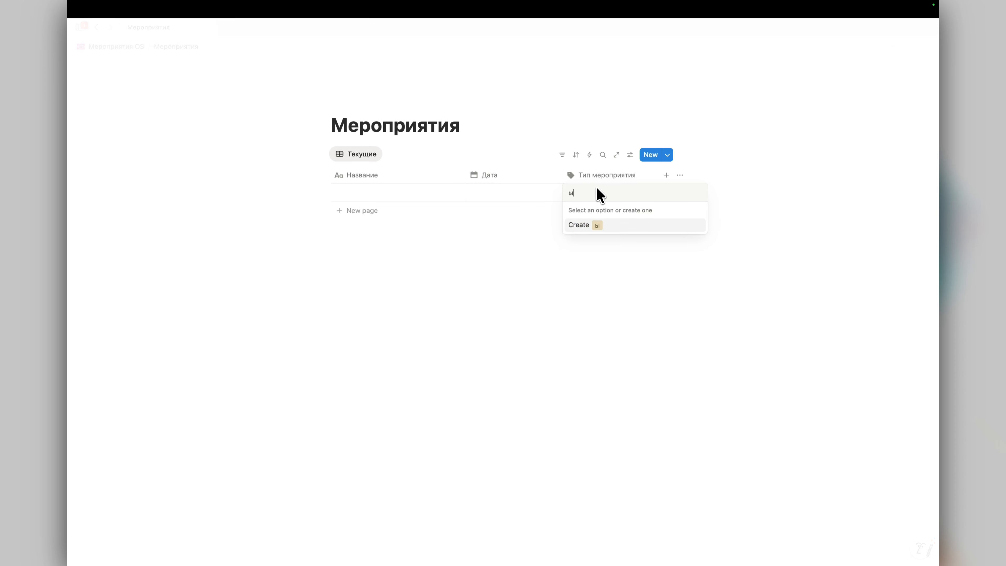
{"action": "key", "text": "BackSpace"}
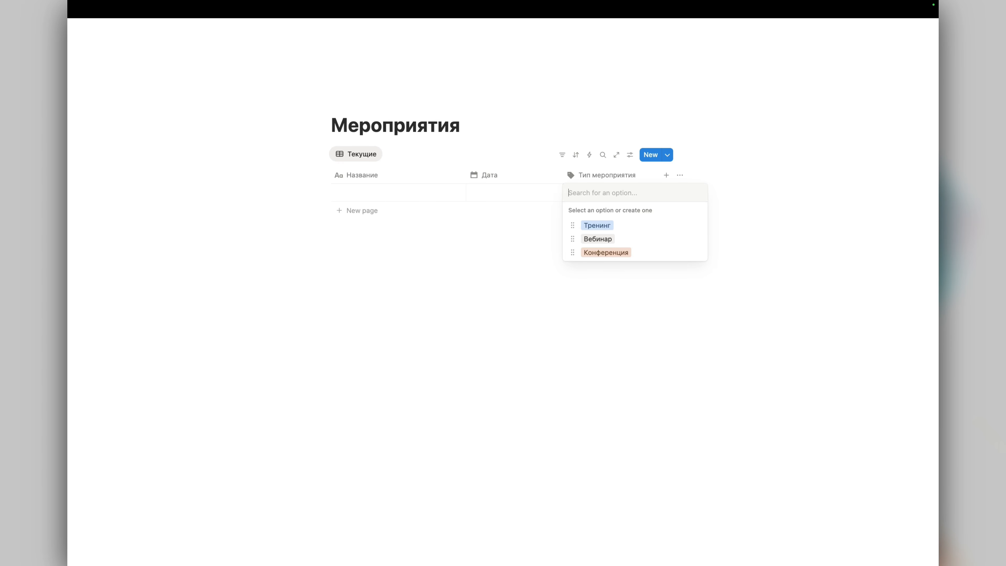
{"action": "type", "text": "Сем"}
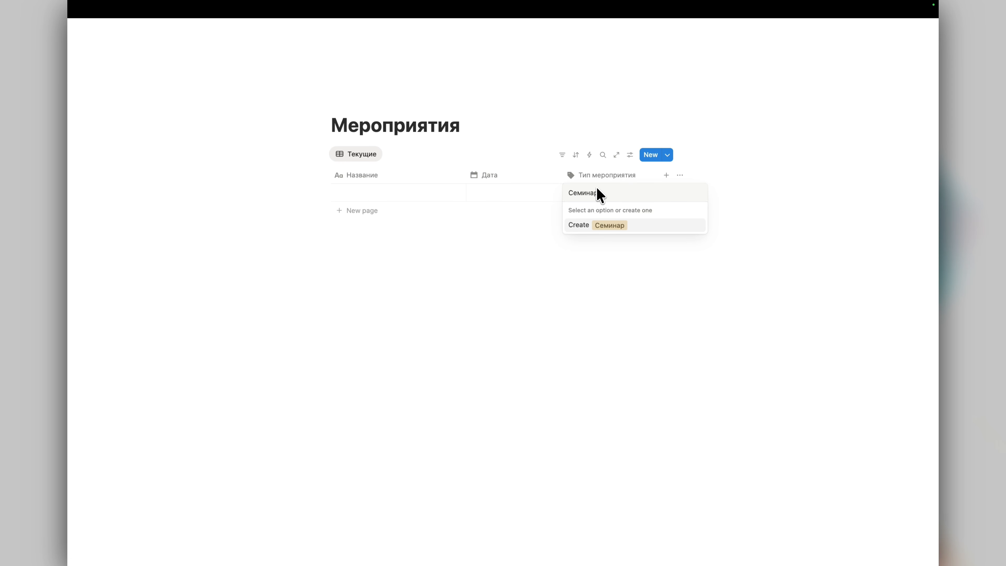
{"action": "type", "text": "инар"}
{"action": "left_click", "coordinate": [610, 226]}
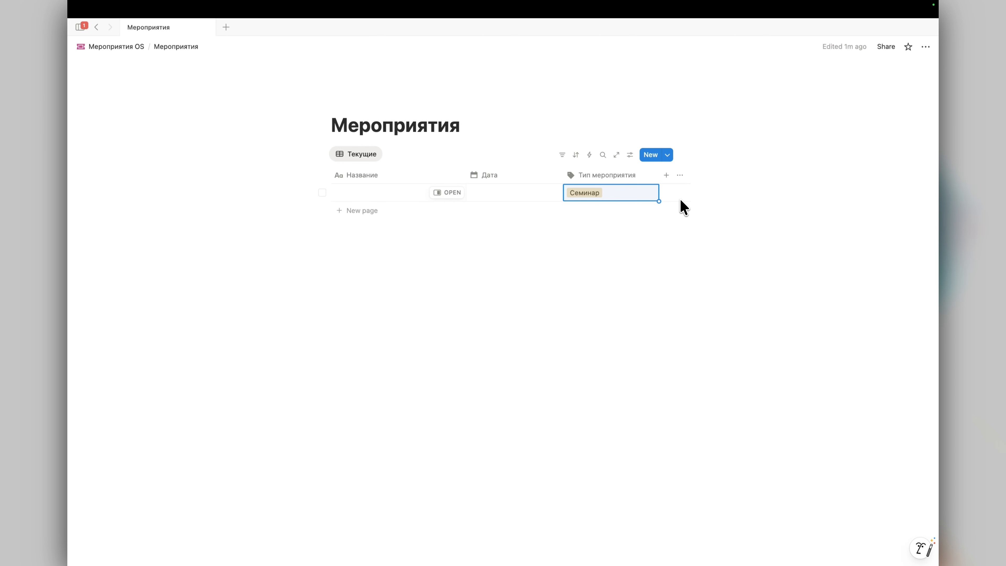
{"action": "left_click", "coordinate": [667, 175]}
Step: Make the new property a Select column named Статус
{"action": "left_click", "coordinate": [702, 283]}
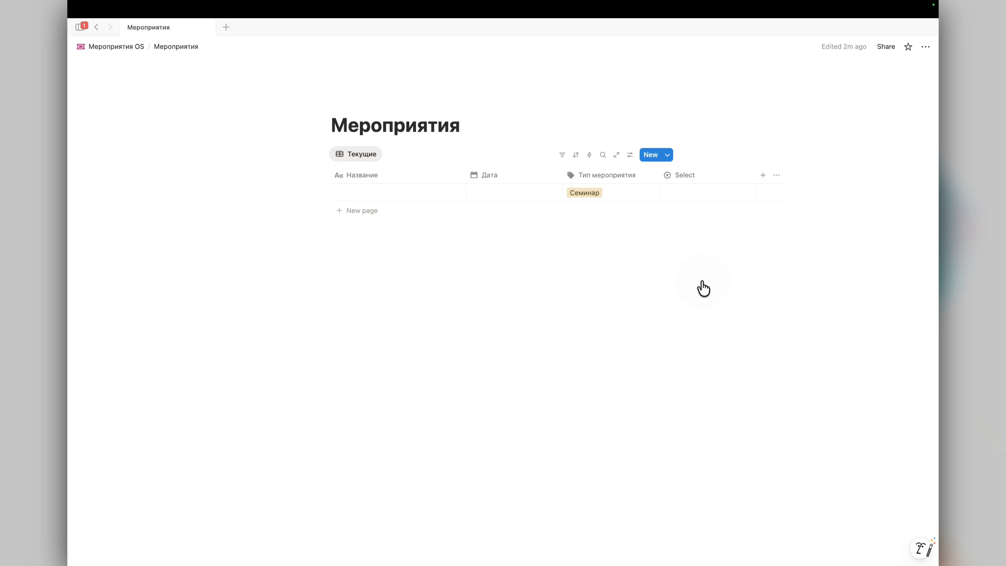
{"action": "left_click", "coordinate": [689, 180]}
{"action": "type", "text": "Статус"}
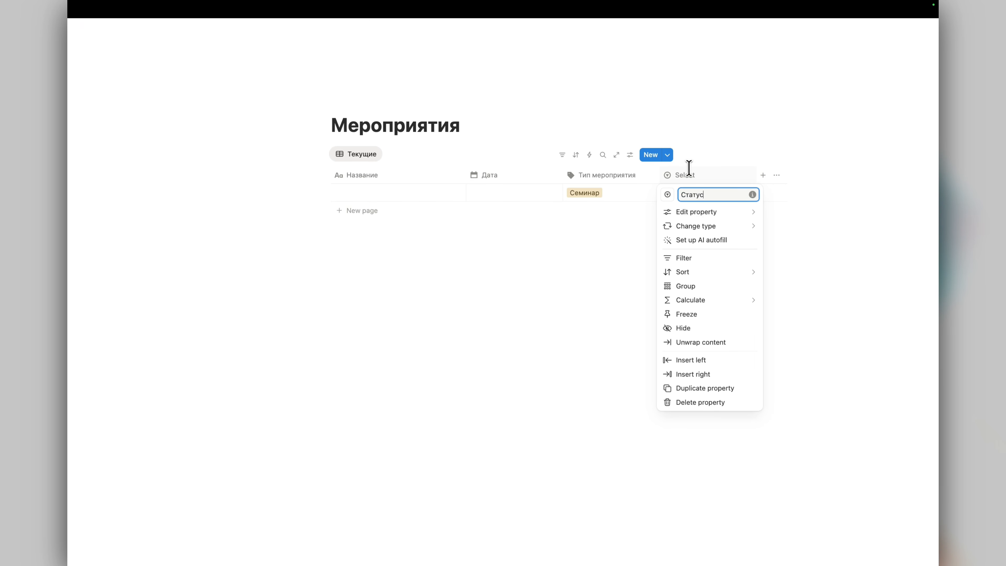
{"action": "key", "text": "Return"}
Step: Create the Планируется and В подготовке status options from the first row's cell
{"action": "left_click", "coordinate": [690, 194]}
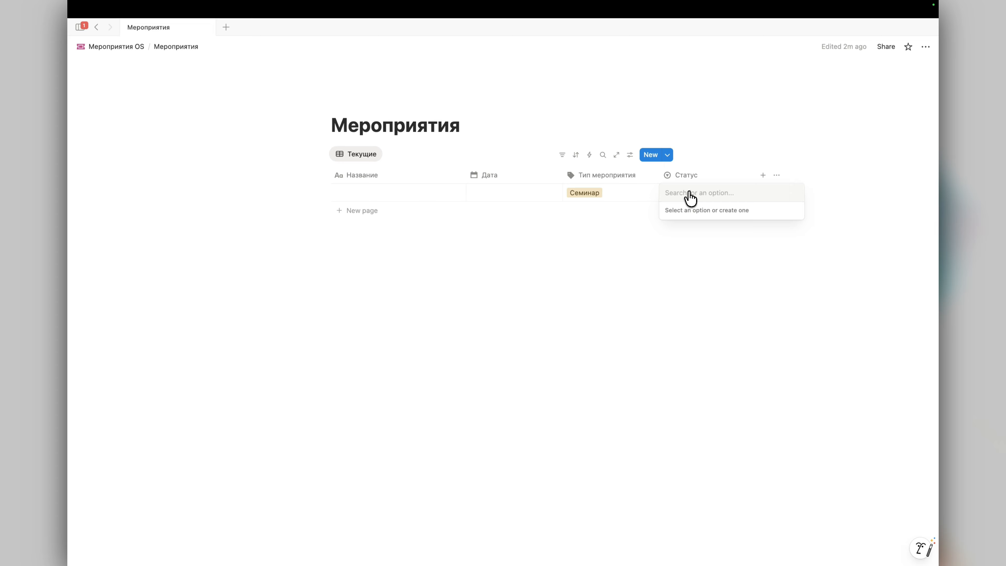
{"action": "type", "text": "Планируется"}
{"action": "key", "text": "Return"}
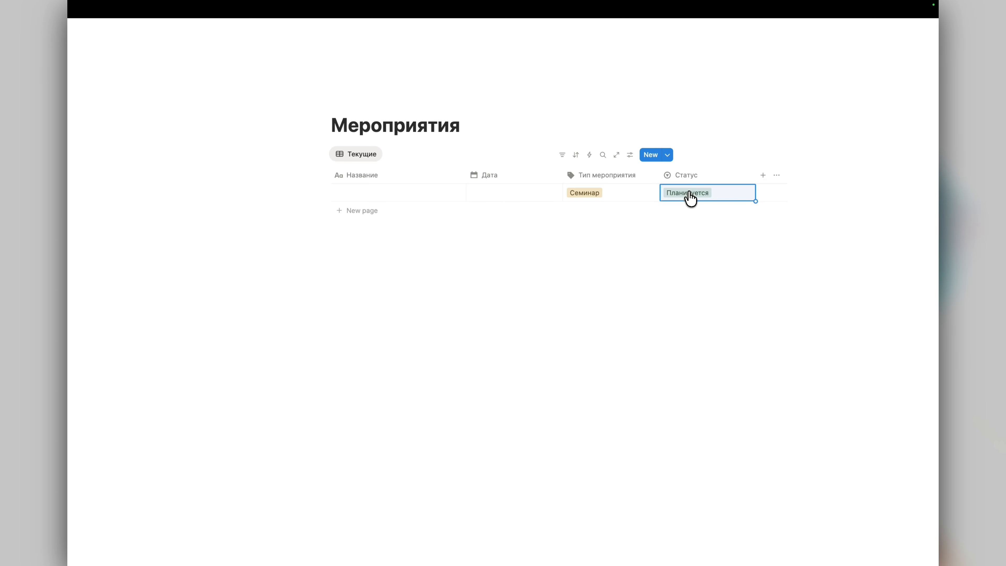
{"action": "left_click", "coordinate": [697, 200]}
{"action": "type", "text": "В по"}
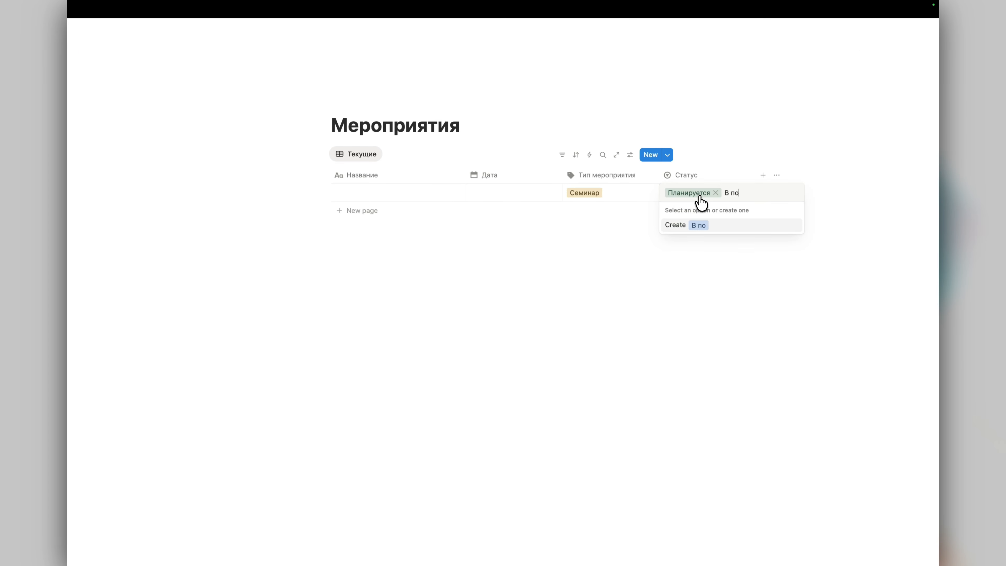
{"action": "type", "text": "дготовке"}
{"action": "key", "text": "Return"}
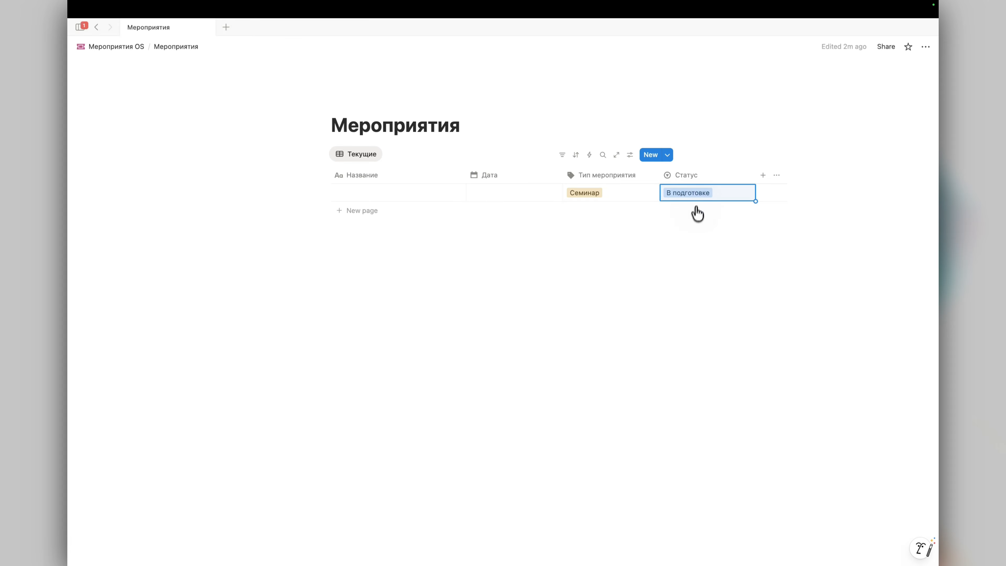
Step: Add the Проведено and Отменено status options, leaving the row set to Отменено
{"action": "left_click", "coordinate": [699, 201]}
{"action": "type", "text": "Пров"}
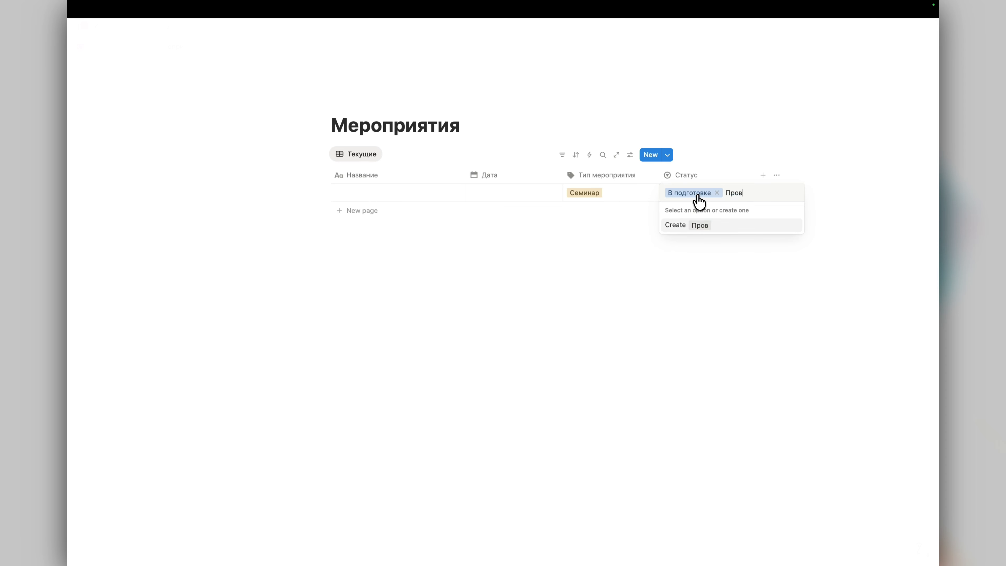
{"action": "type", "text": "едено"}
{"action": "left_click", "coordinate": [697, 225]}
{"action": "left_click", "coordinate": [697, 198]}
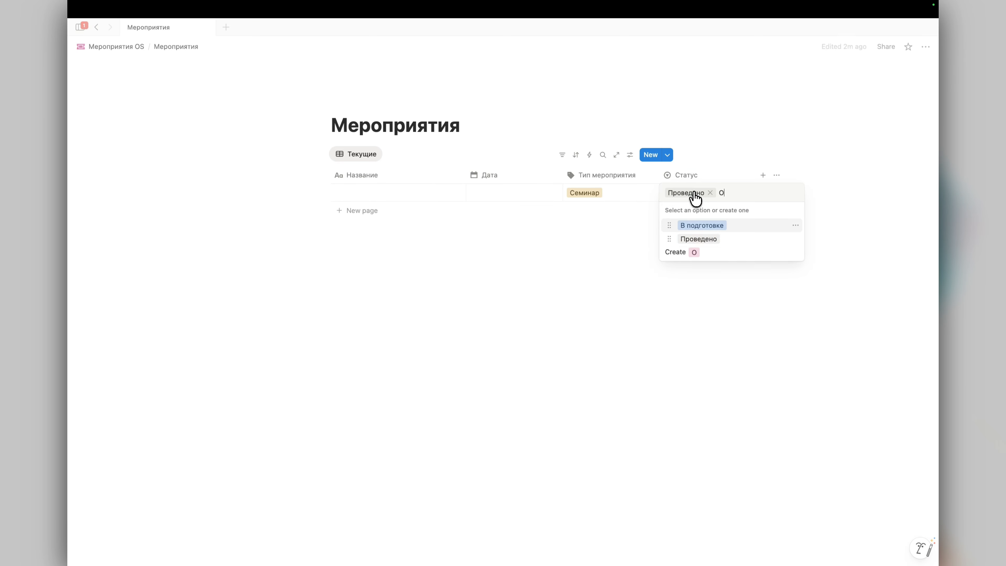
{"action": "type", "text": "Отменено"}
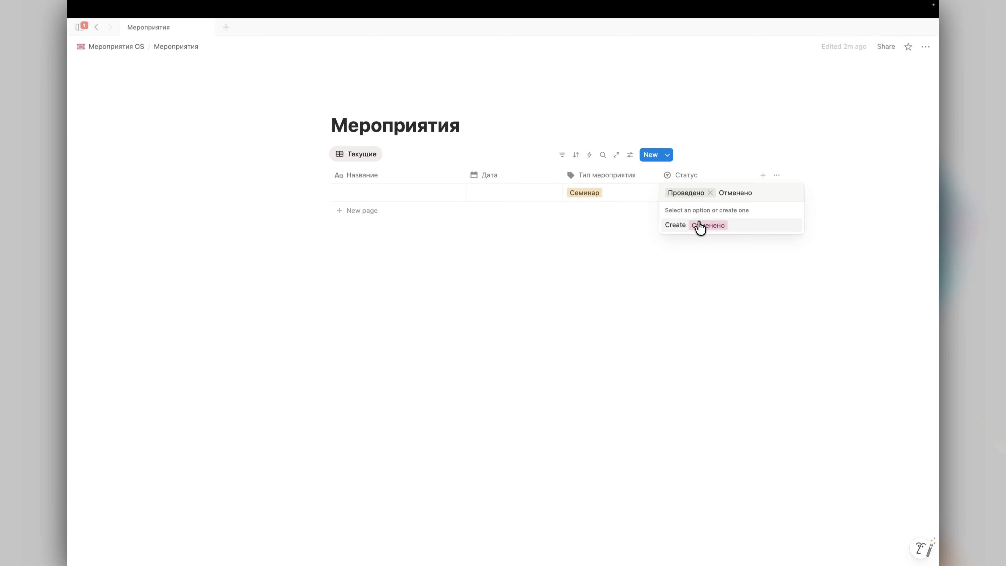
{"action": "left_click", "coordinate": [698, 225]}
{"action": "left_click", "coordinate": [691, 200]}
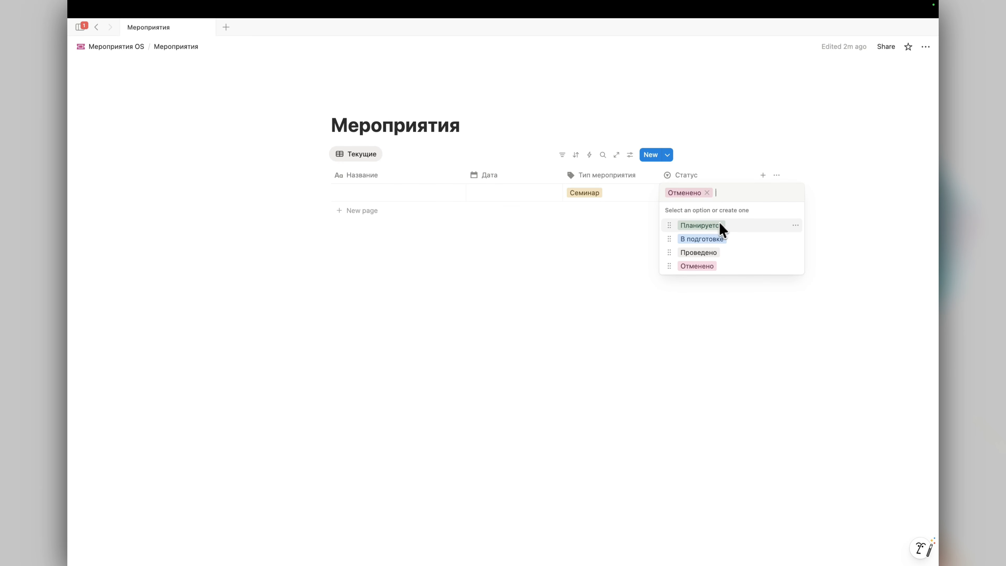
{"action": "key", "text": "Escape"}
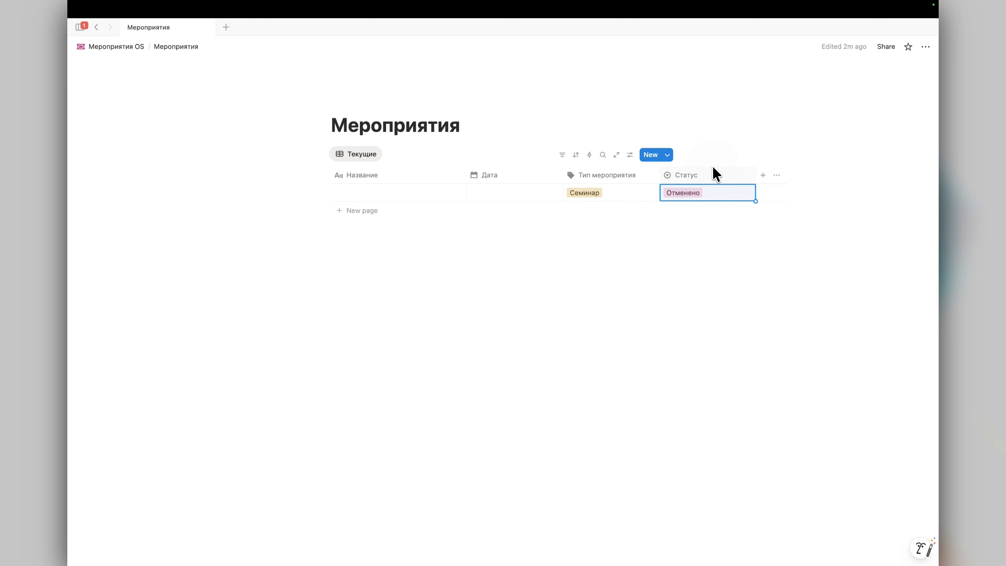
Step: In the Статус property settings, colour Планируется orange and Проведено green
{"action": "left_click", "coordinate": [699, 177]}
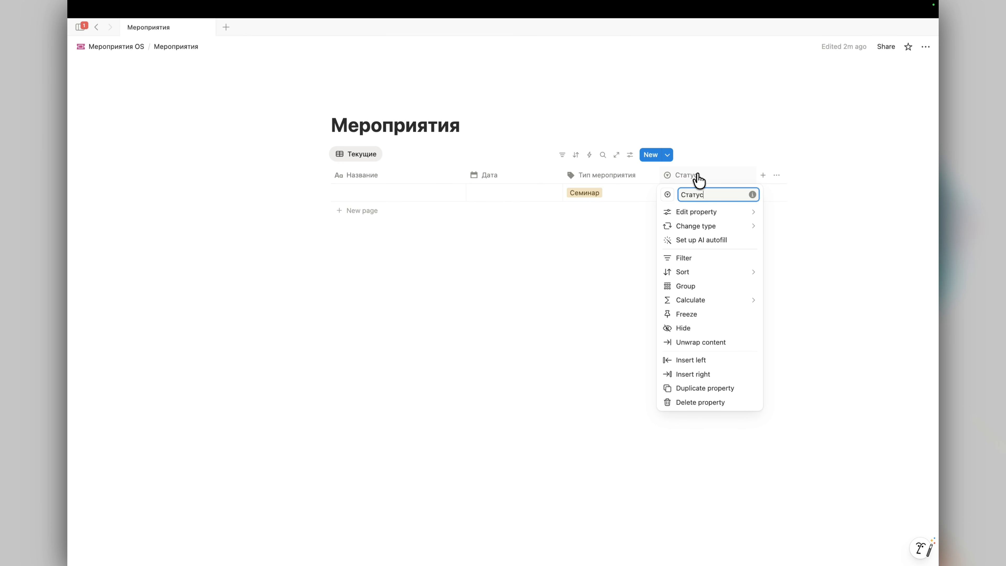
{"action": "left_click", "coordinate": [697, 212]}
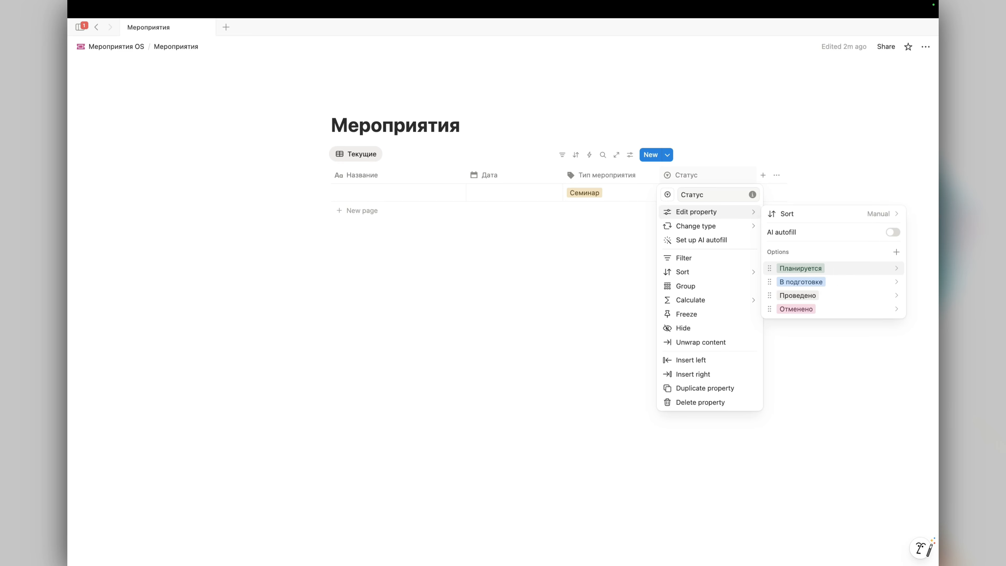
{"action": "left_click", "coordinate": [836, 270]}
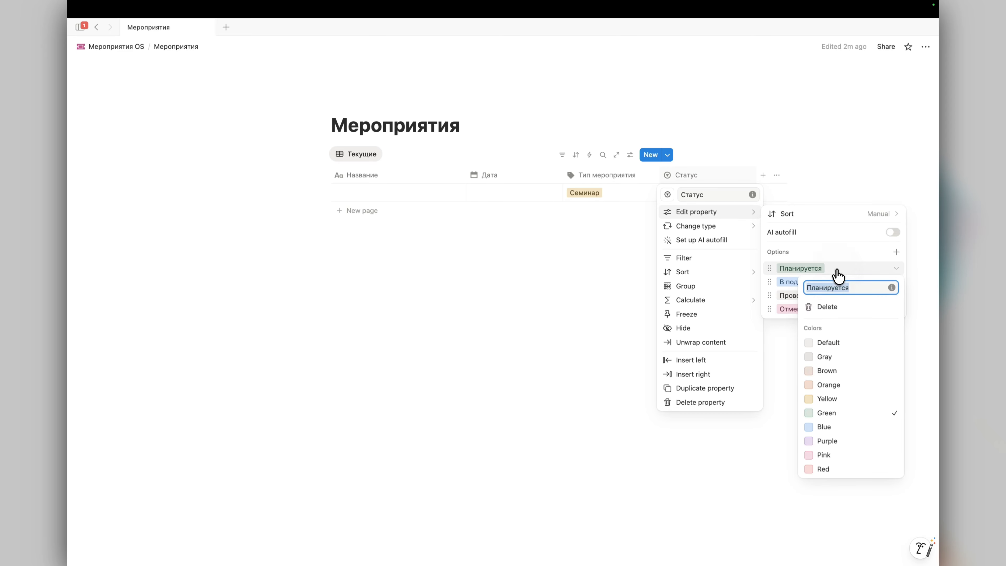
{"action": "left_click", "coordinate": [829, 384]}
{"action": "left_click", "coordinate": [802, 286]}
{"action": "left_click", "coordinate": [804, 285]}
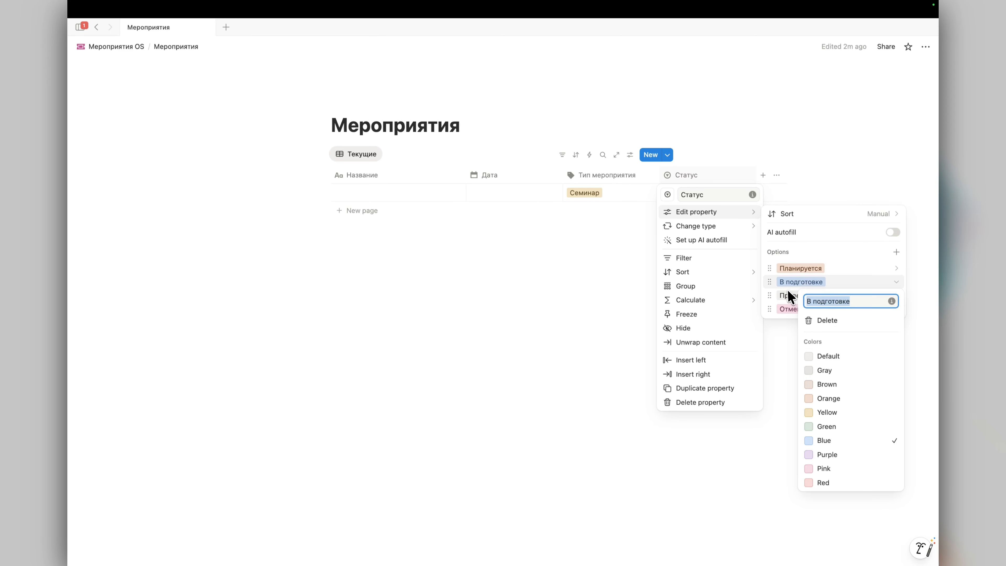
{"action": "left_click", "coordinate": [797, 295]}
{"action": "left_click", "coordinate": [797, 295]}
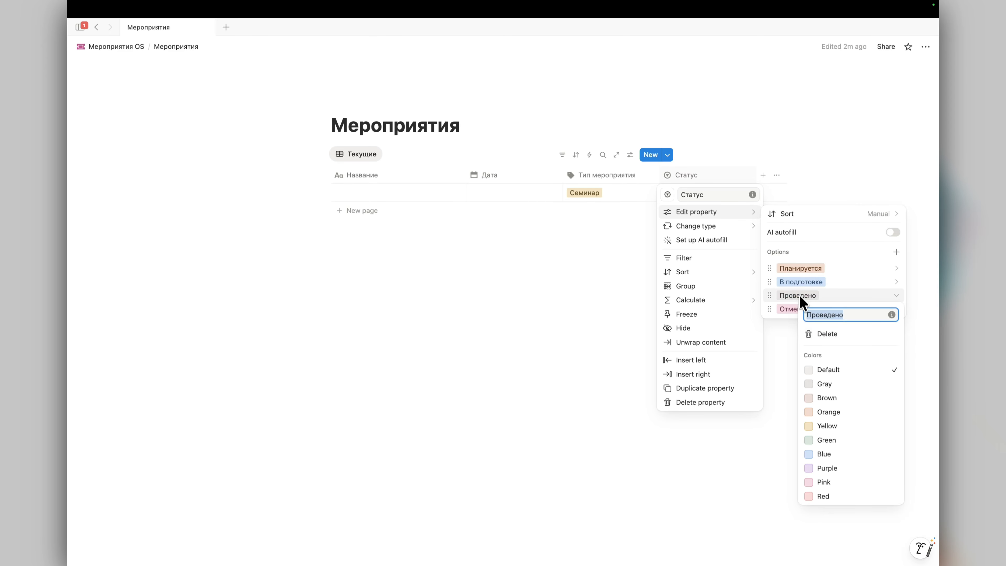
{"action": "left_click", "coordinate": [811, 441]}
{"action": "left_click", "coordinate": [785, 310]}
{"action": "left_click", "coordinate": [787, 310]}
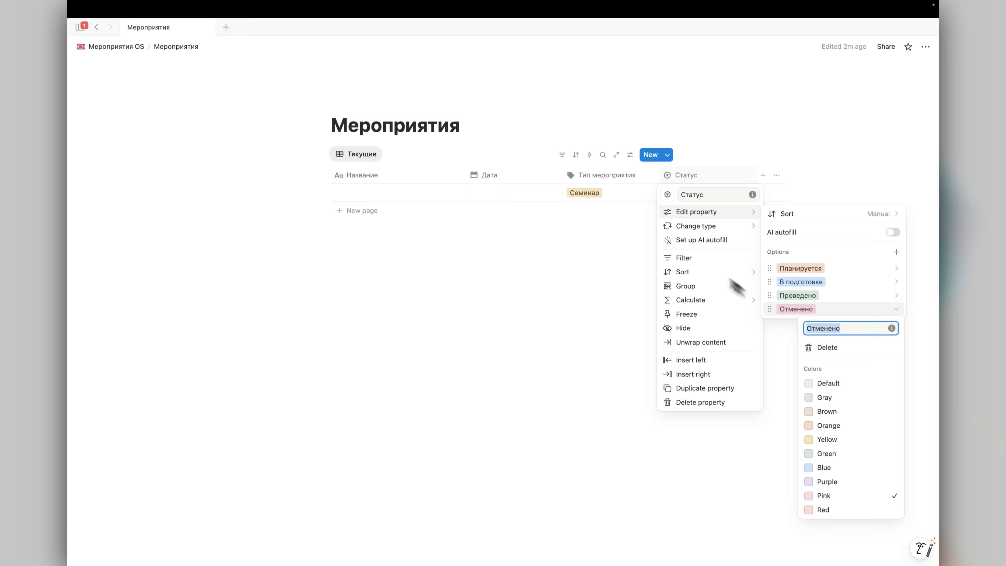
{"action": "left_click", "coordinate": [648, 226]}
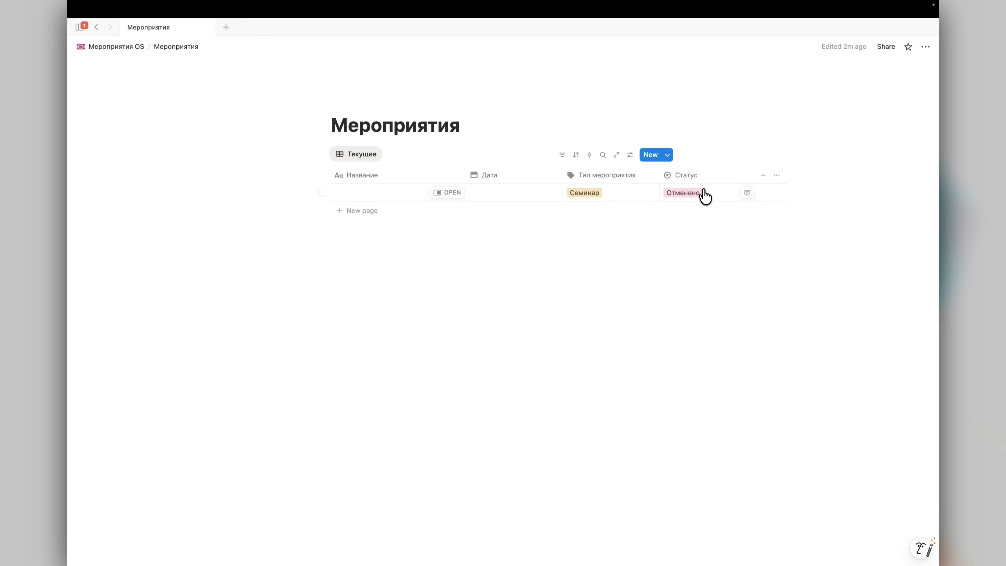
Step: Colour the Отменено option red from the row's status choices
{"action": "left_click", "coordinate": [704, 191]}
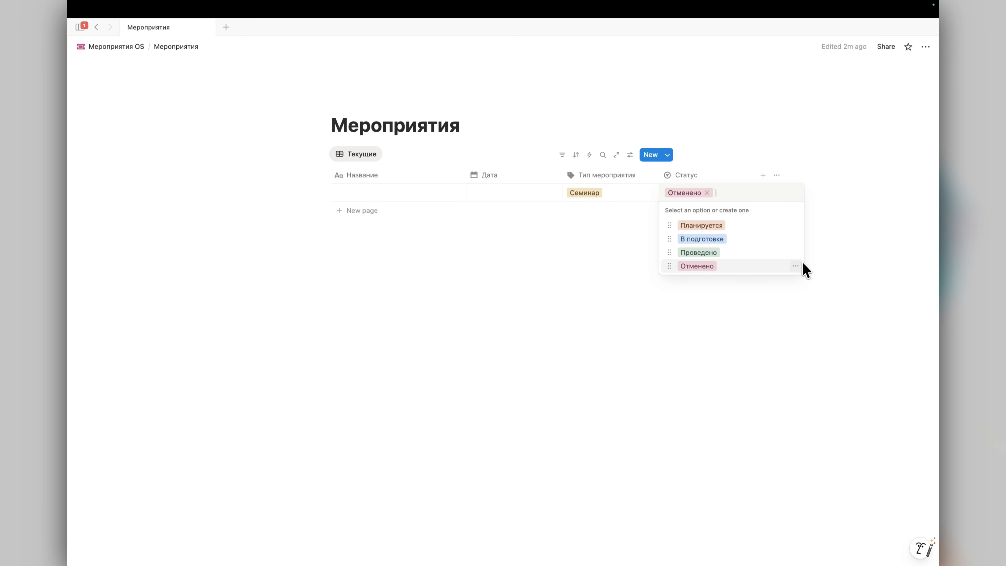
{"action": "key", "text": "Escape"}
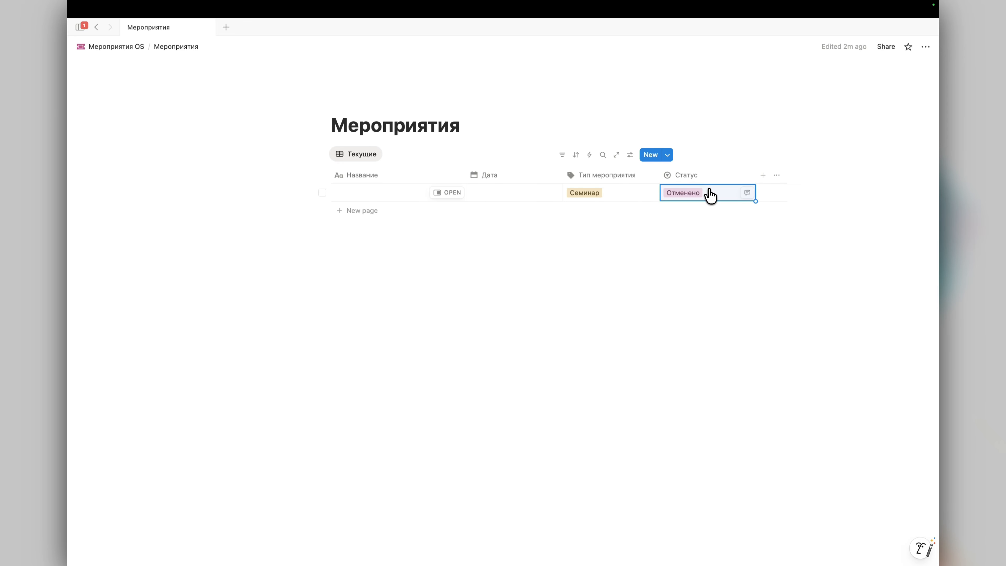
{"action": "left_click", "coordinate": [711, 195]}
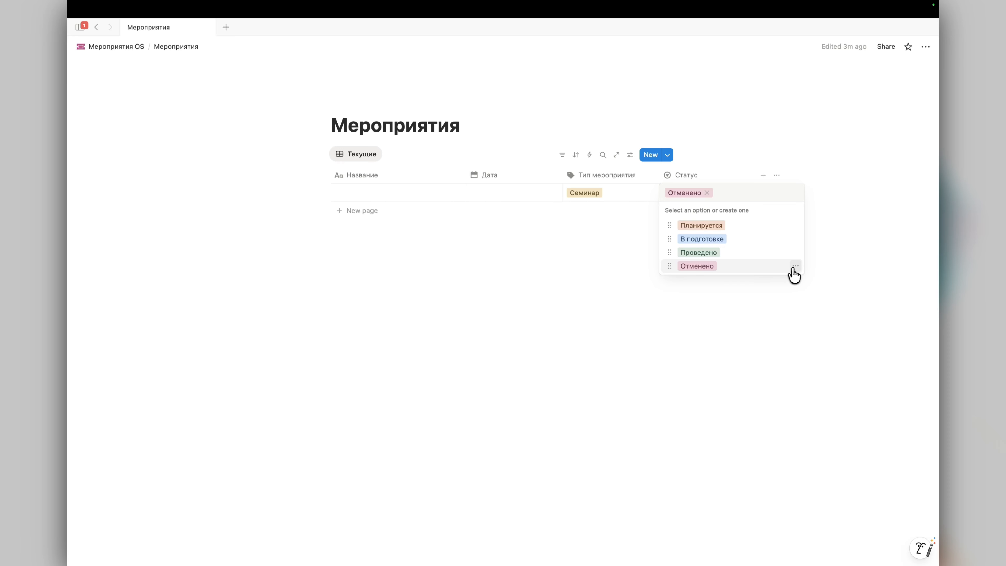
{"action": "left_click", "coordinate": [796, 266]}
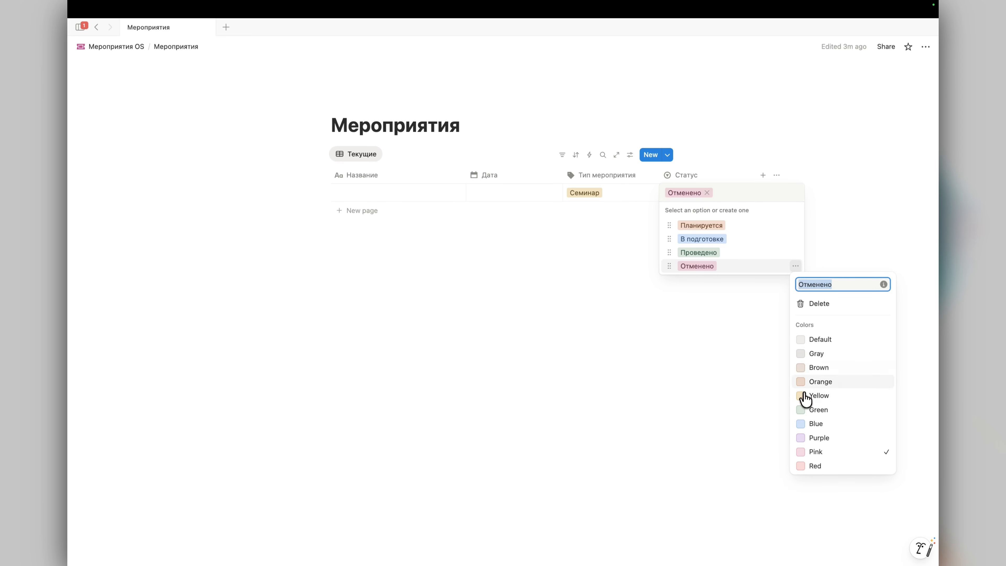
{"action": "left_click", "coordinate": [802, 466]}
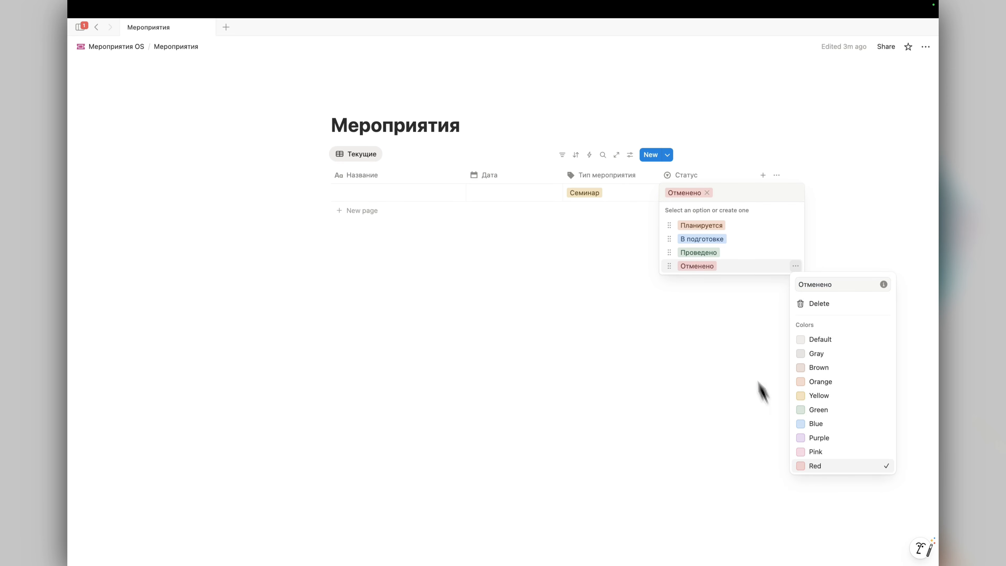
{"action": "left_click", "coordinate": [732, 321]}
{"action": "left_click", "coordinate": [763, 175]}
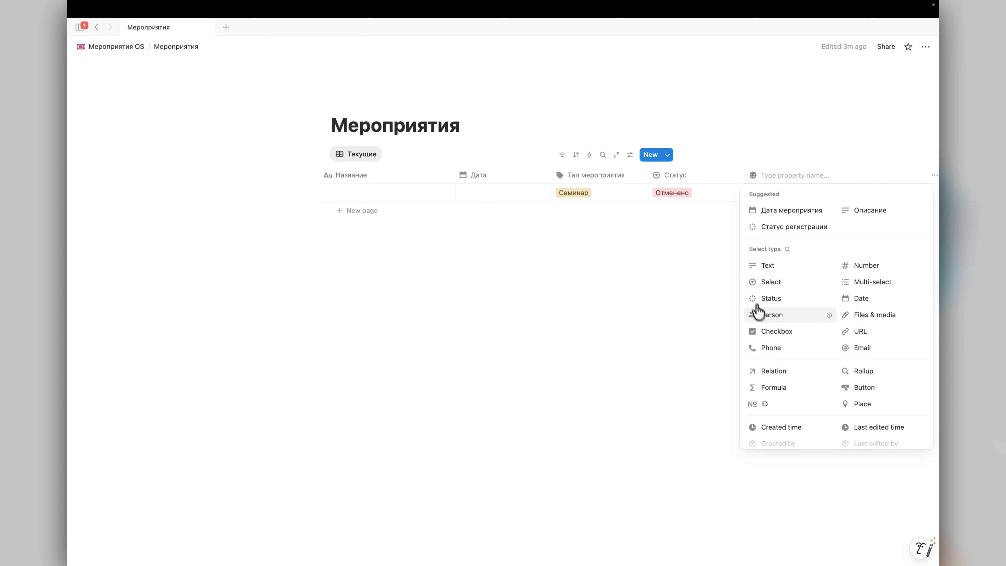
Step: Add a Person column and rename it Ответственный
{"action": "left_click", "coordinate": [771, 315]}
{"action": "left_click", "coordinate": [789, 175]}
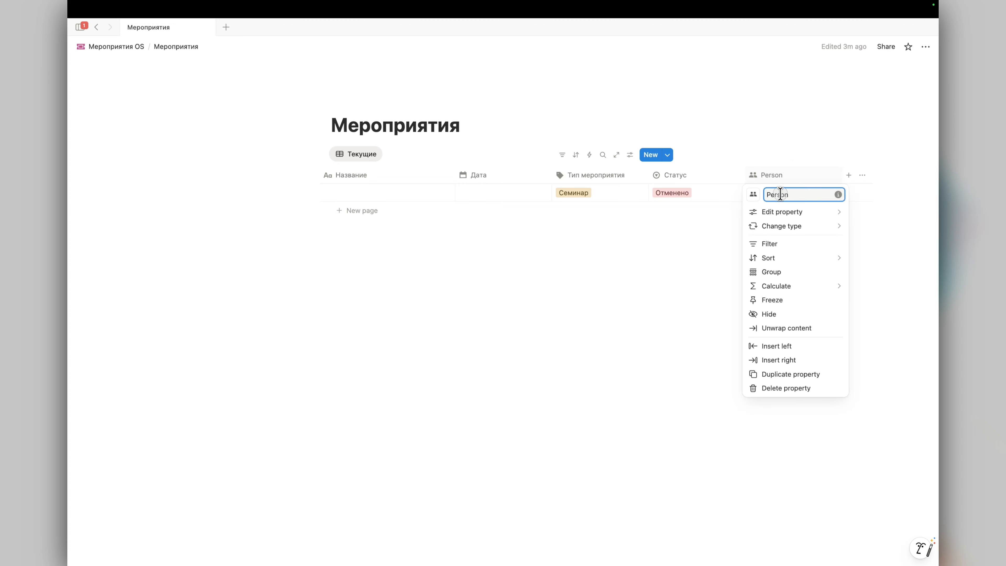
{"action": "key", "text": "BackSpace"}
{"action": "type", "text": "Ответс"}
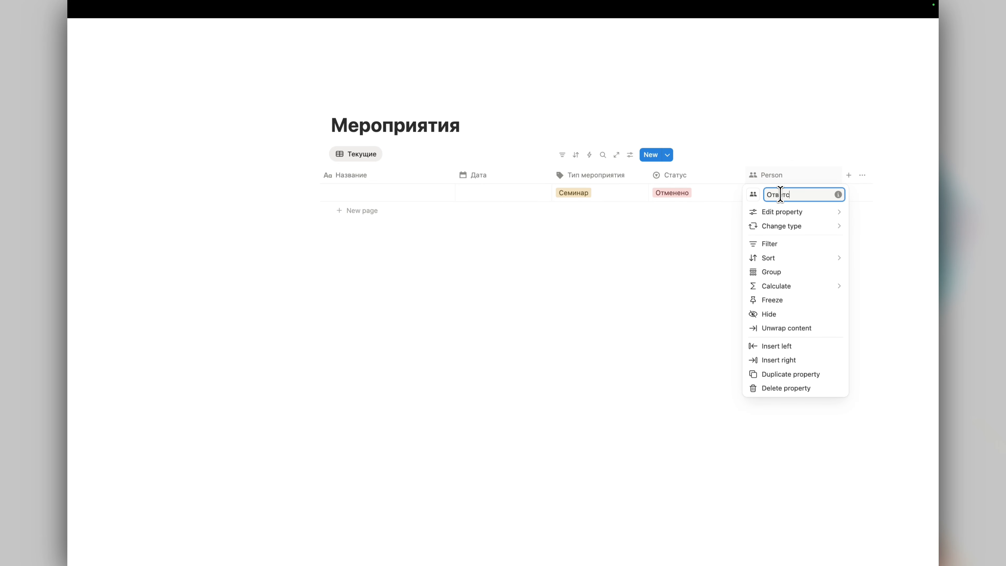
{"action": "type", "text": "твенный"}
{"action": "key", "text": "Return"}
Step: Look over the Текущие view options and the add-view choices without changes
{"action": "left_click", "coordinate": [367, 155]}
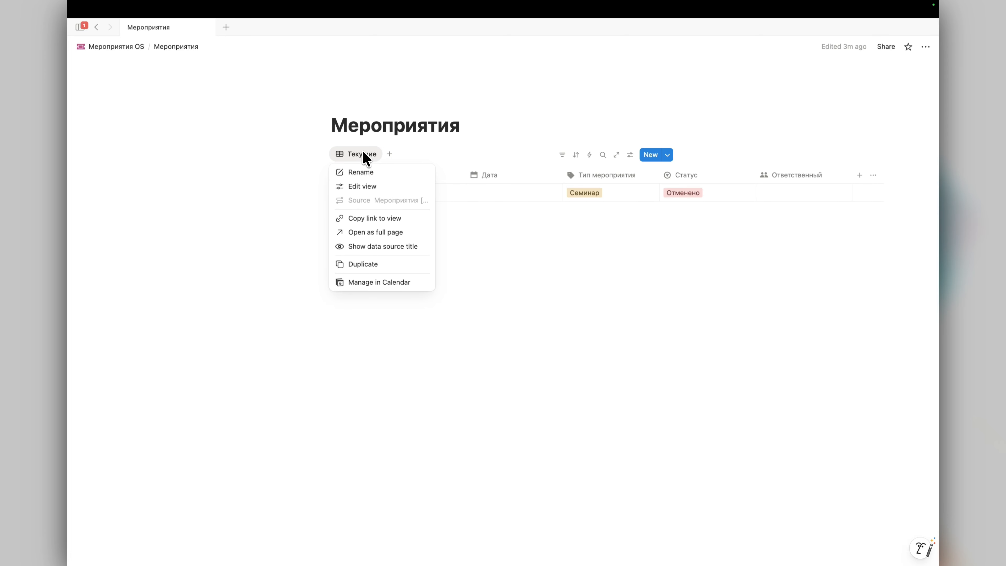
{"action": "left_click", "coordinate": [383, 154]}
{"action": "left_click", "coordinate": [388, 155]}
{"action": "left_click", "coordinate": [374, 153]}
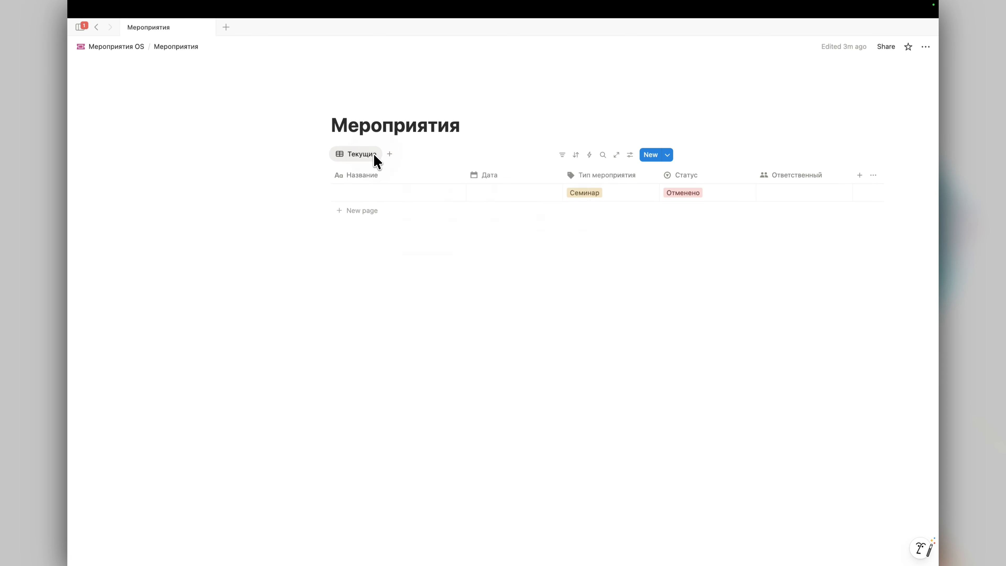
Step: Create a calendar view named Календарь that shows one week at a time
{"action": "left_click", "coordinate": [389, 154]}
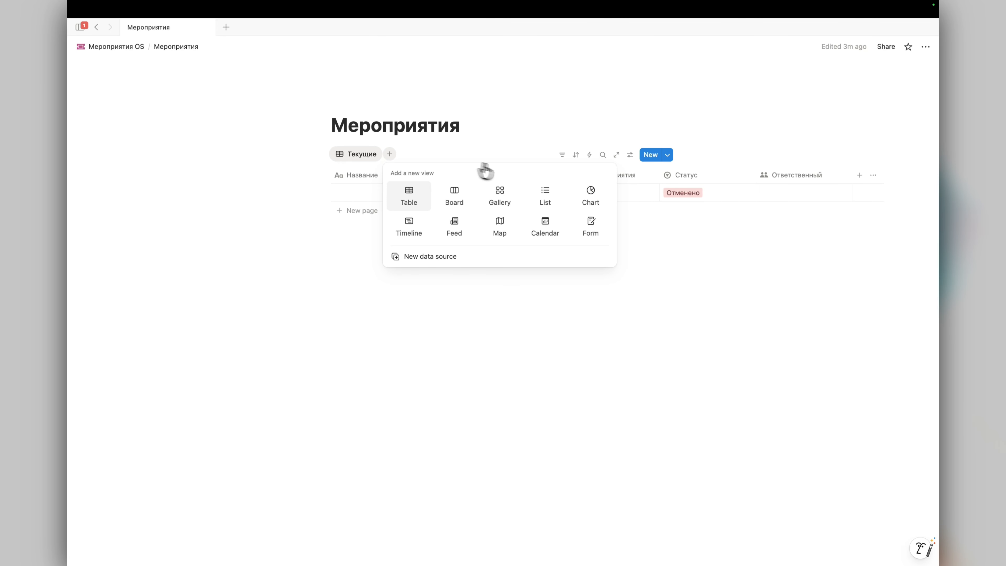
{"action": "left_click", "coordinate": [543, 224]}
{"action": "type", "text": "Календарь"}
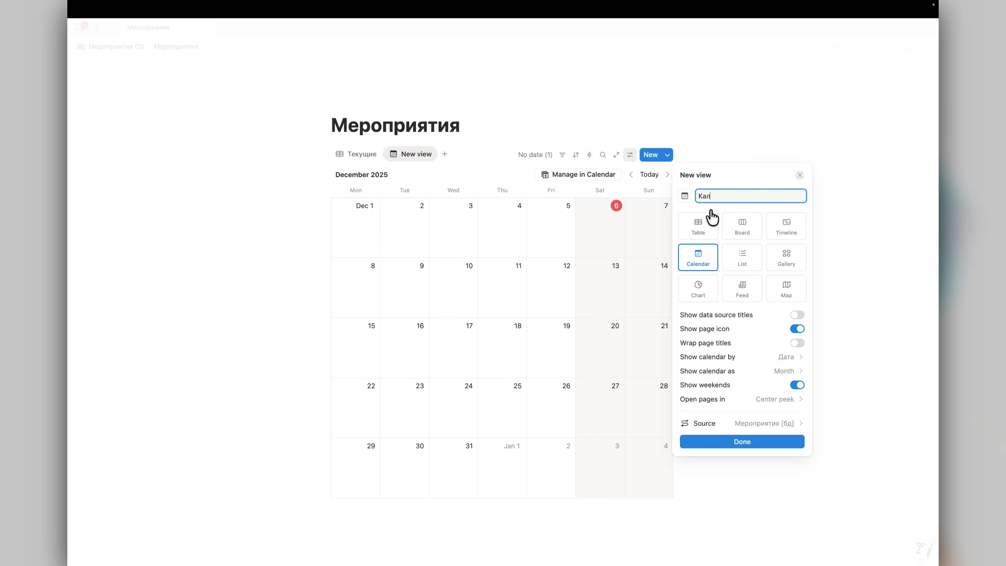
{"action": "left_click", "coordinate": [762, 373]}
{"action": "left_click", "coordinate": [756, 376]}
{"action": "left_click", "coordinate": [756, 376]}
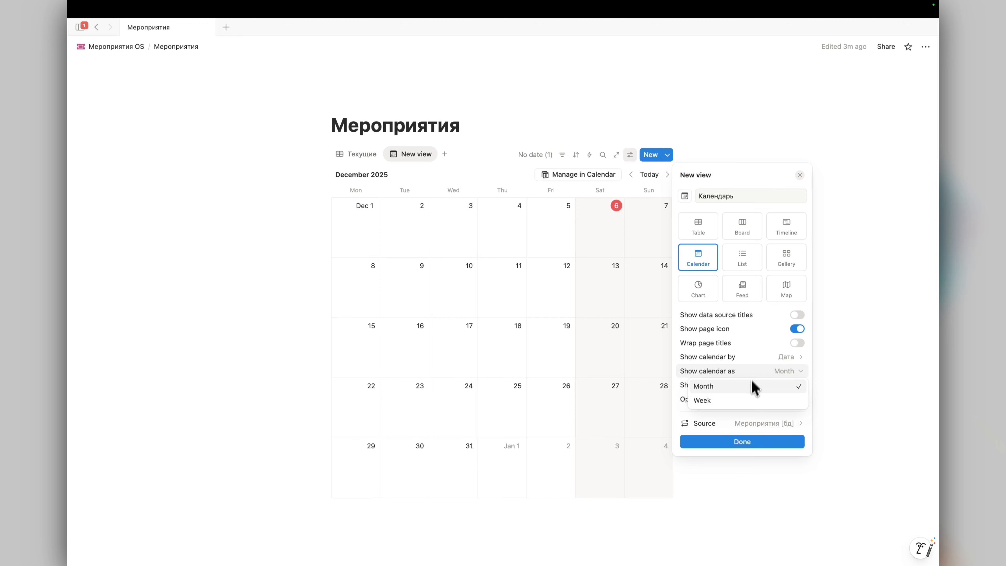
{"action": "left_click", "coordinate": [748, 401]}
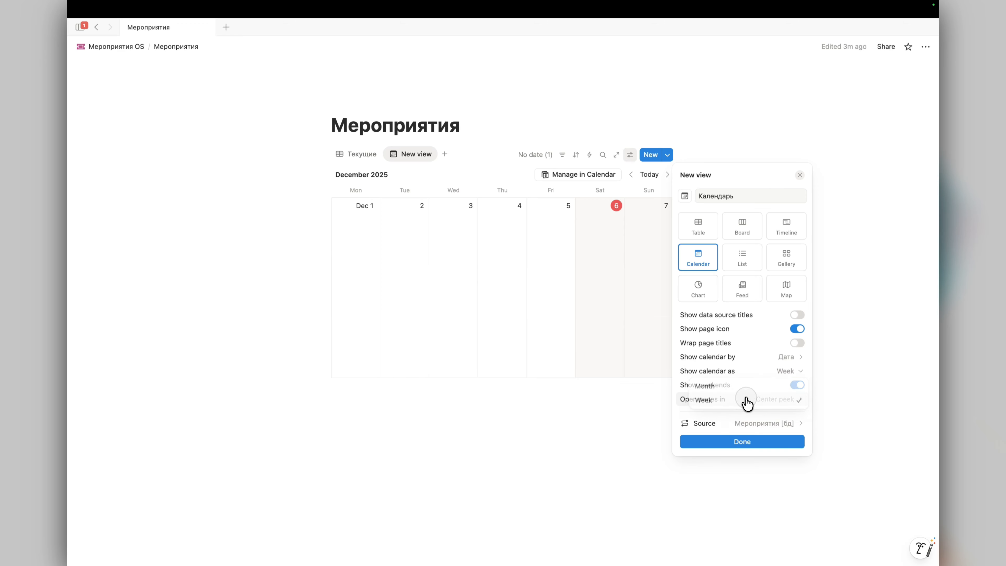
Step: Hide page icons, keep weekends shown, open pages as side peek, and finish the view
{"action": "left_click", "coordinate": [764, 366]}
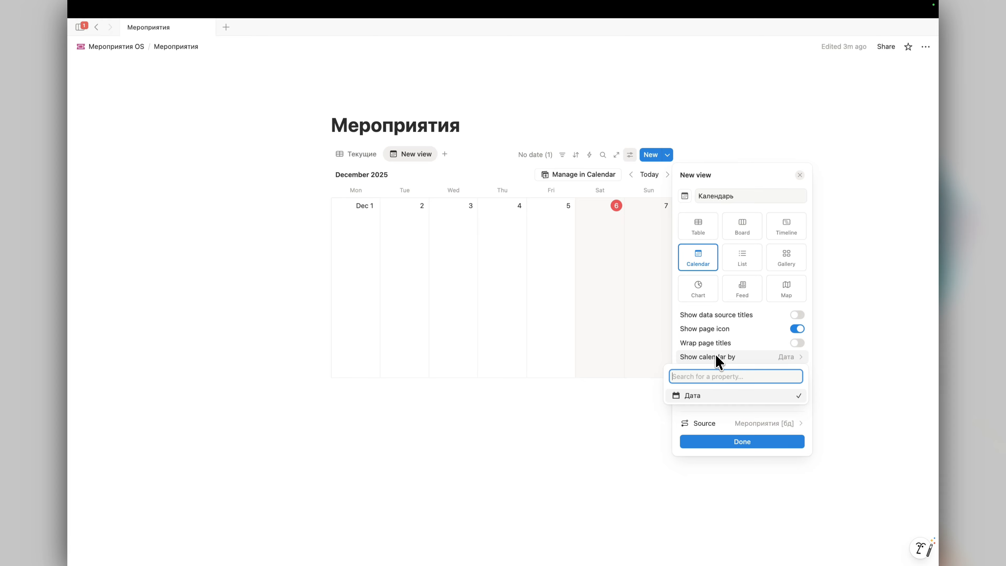
{"action": "key", "text": "Escape"}
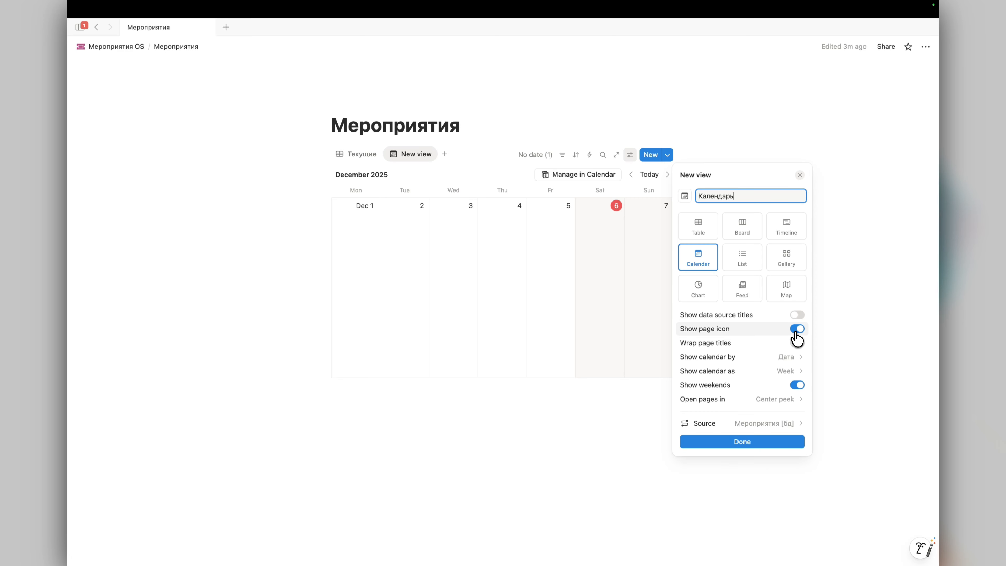
{"action": "left_click", "coordinate": [797, 338]}
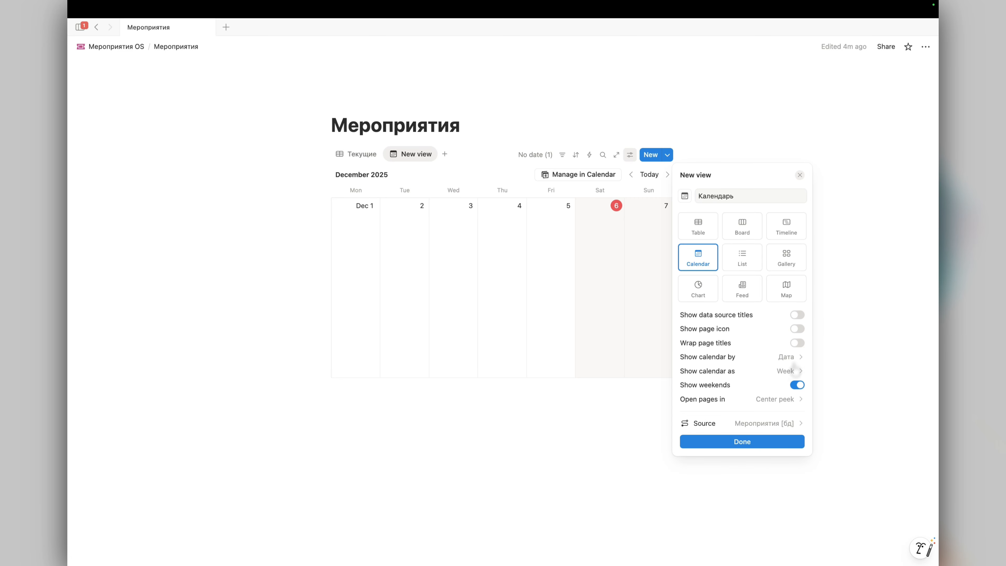
{"action": "left_click", "coordinate": [787, 394]}
{"action": "left_click", "coordinate": [787, 391]}
{"action": "left_click", "coordinate": [727, 398]}
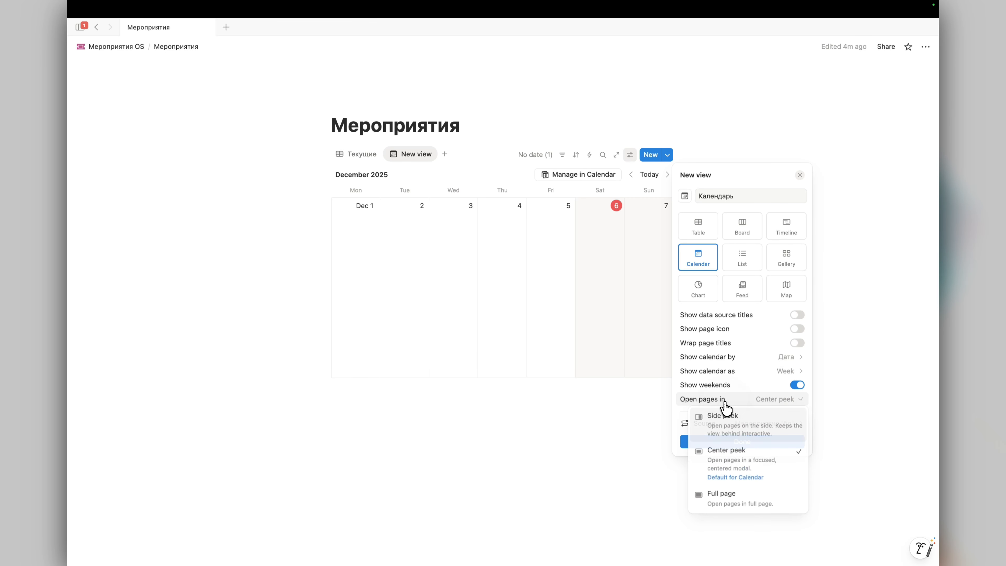
{"action": "left_click", "coordinate": [698, 423]}
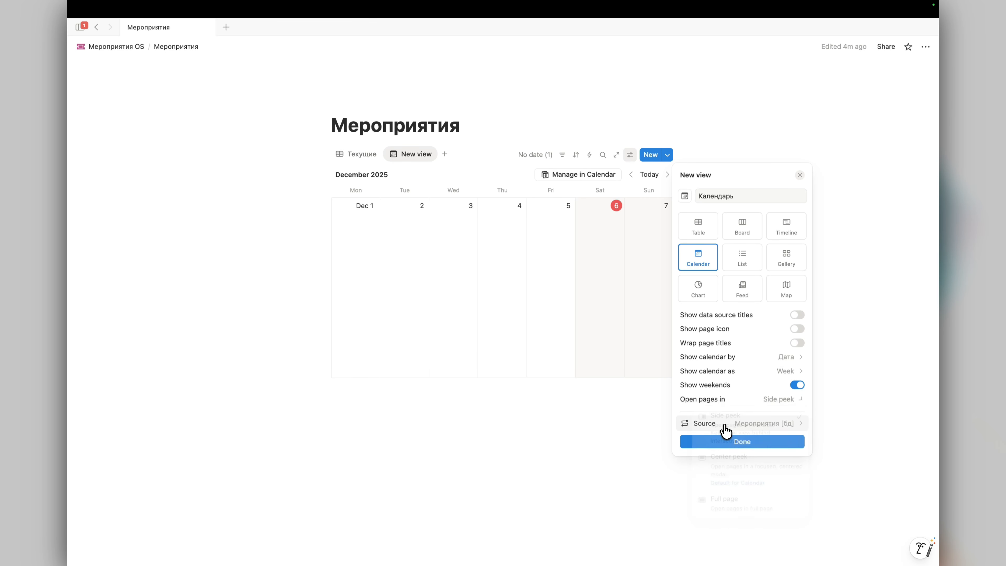
{"action": "left_click", "coordinate": [751, 401]}
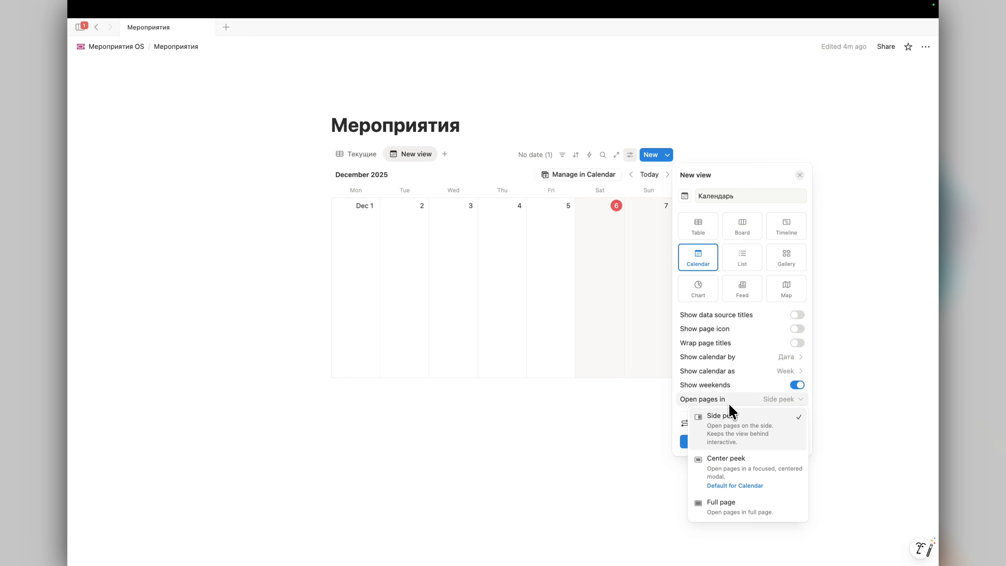
{"action": "left_click", "coordinate": [750, 428]}
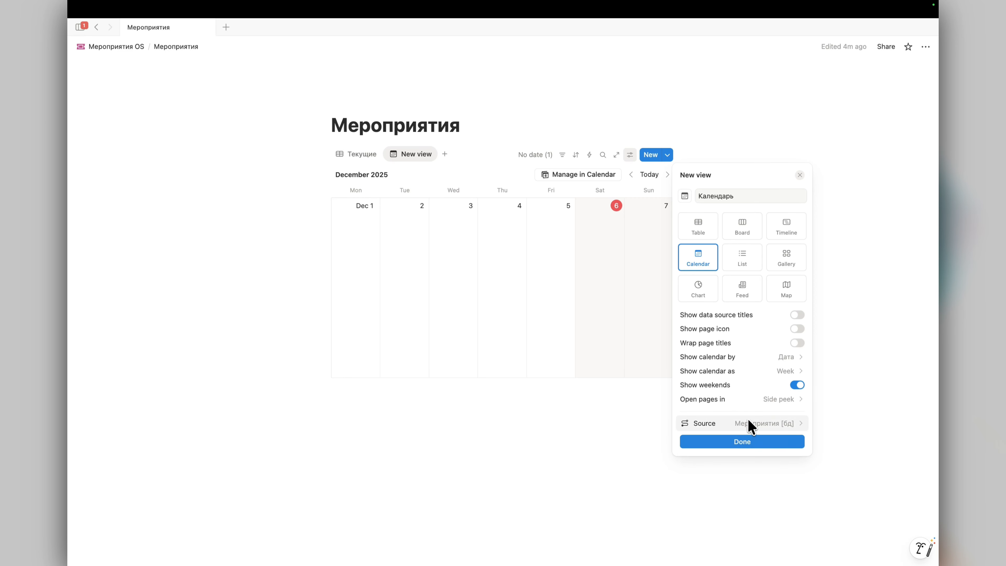
{"action": "left_click", "coordinate": [743, 441]}
{"action": "left_click", "coordinate": [499, 235]}
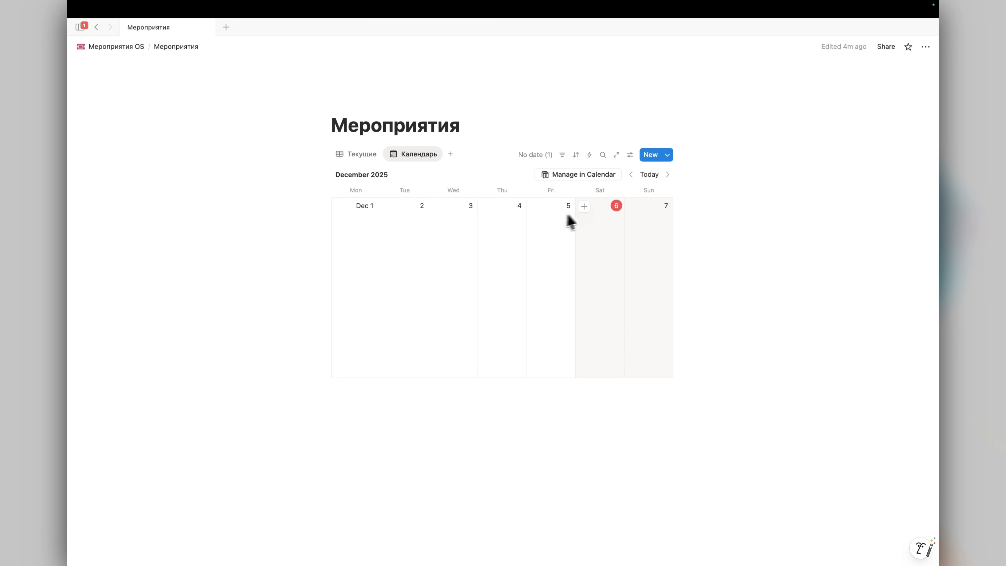
Step: Create a new page on Saturday 6 December in Календарь and close its side peek
{"action": "left_click", "coordinate": [584, 207]}
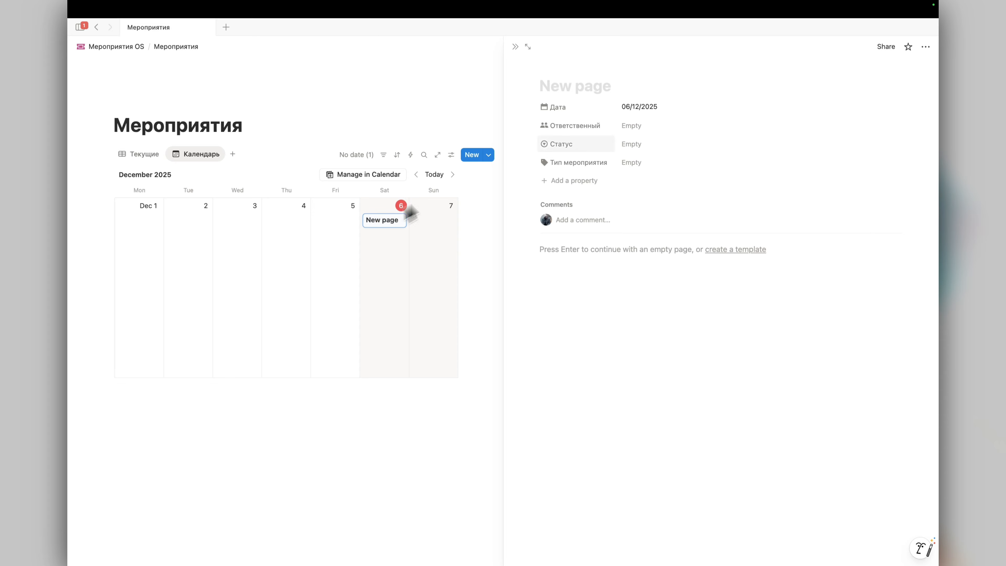
{"action": "left_click", "coordinate": [494, 185]}
{"action": "left_click", "coordinate": [595, 226]}
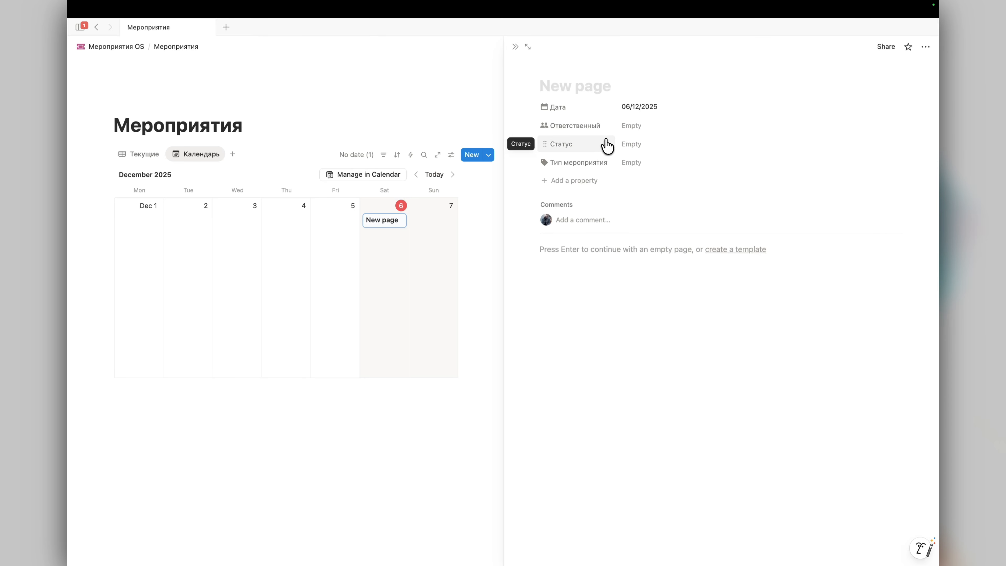
{"action": "key", "text": "Escape"}
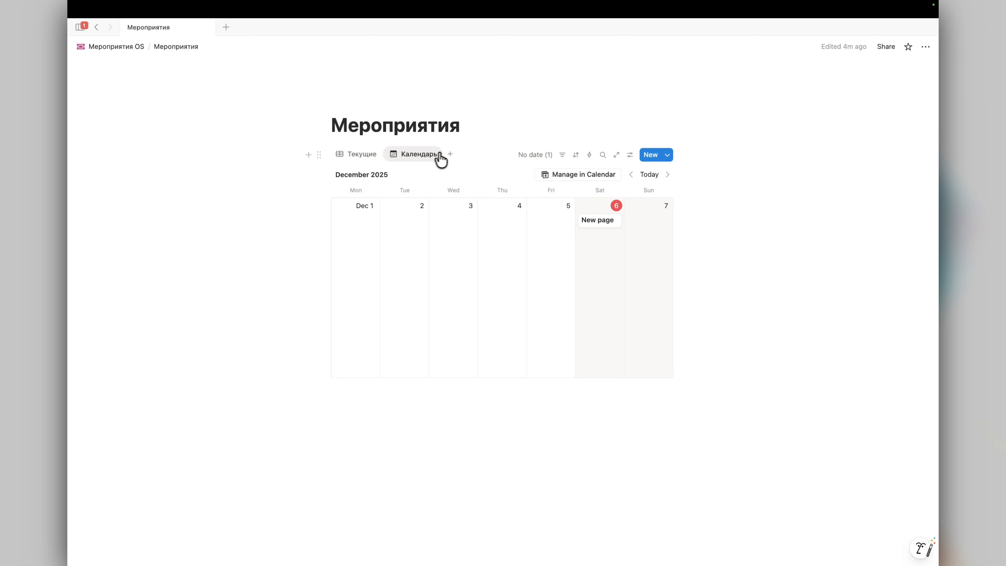
Step: Add a table view named Все мероприятия, then switch back to the Текущие view
{"action": "left_click", "coordinate": [449, 154]}
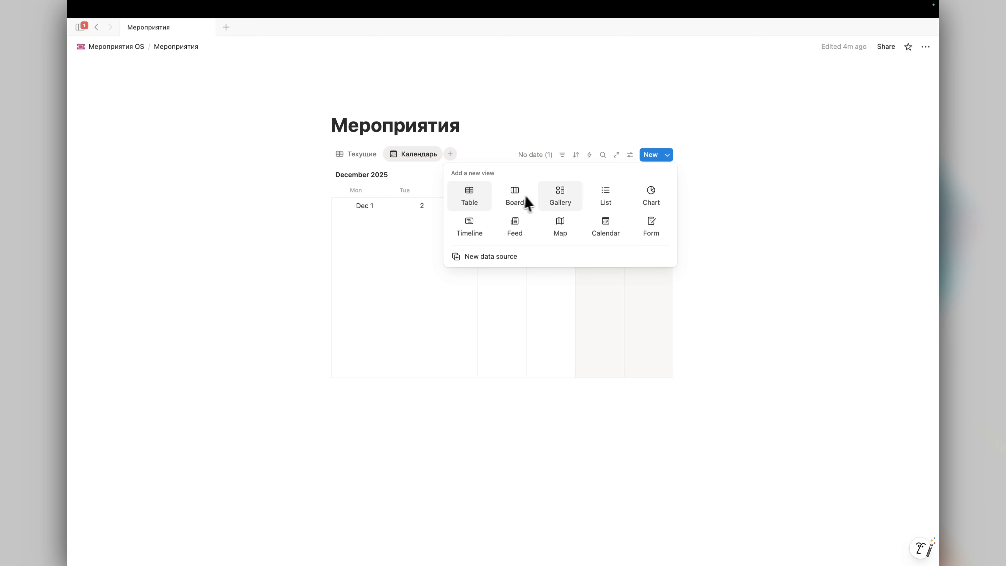
{"action": "left_click", "coordinate": [469, 198]}
{"action": "type", "text": "Все п"}
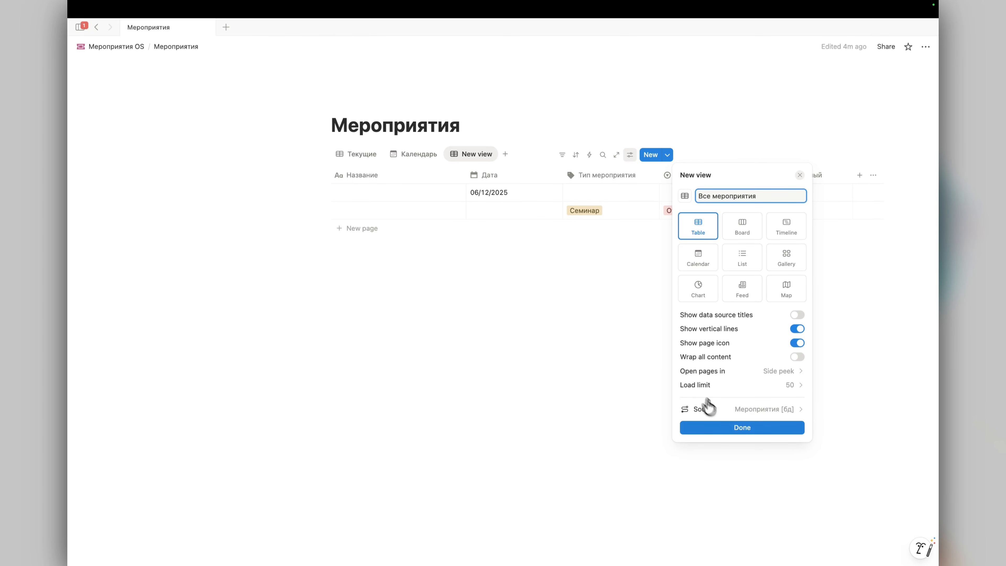
{"action": "left_click", "coordinate": [725, 427]}
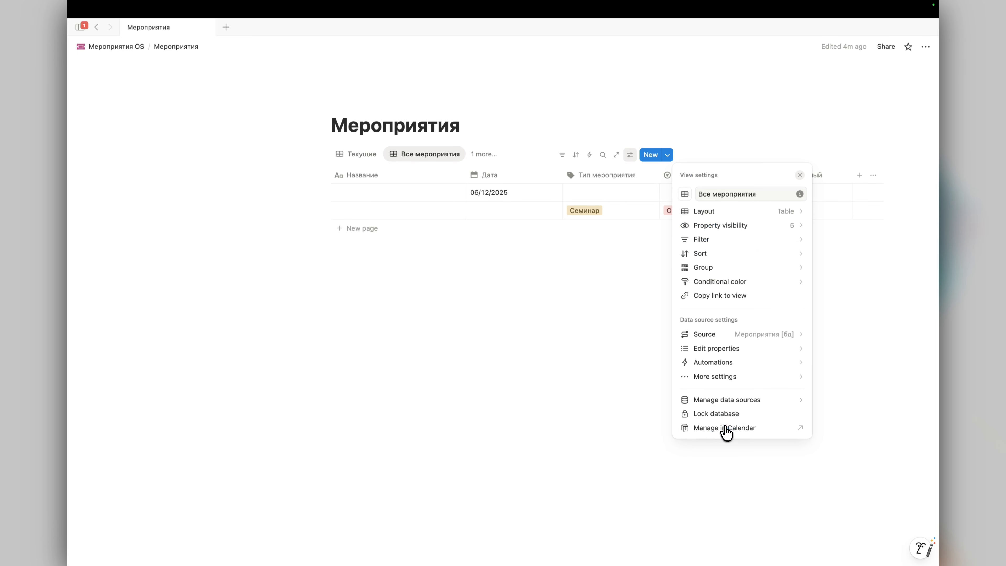
{"action": "left_click", "coordinate": [371, 158]}
{"action": "left_click", "coordinate": [362, 156]}
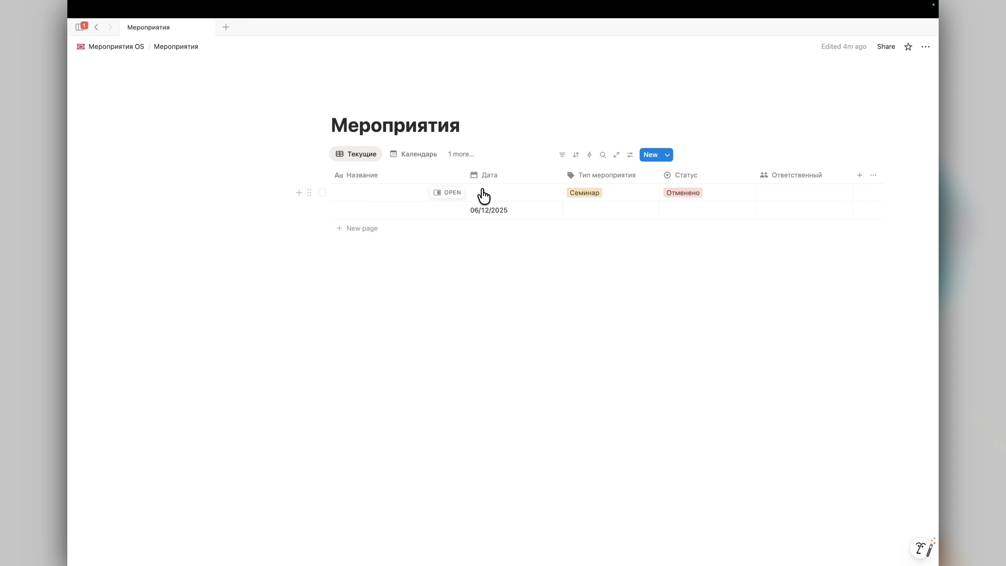
Step: Filter the Текущие table to show only events with Статус В подготовке
{"action": "left_click", "coordinate": [563, 155]}
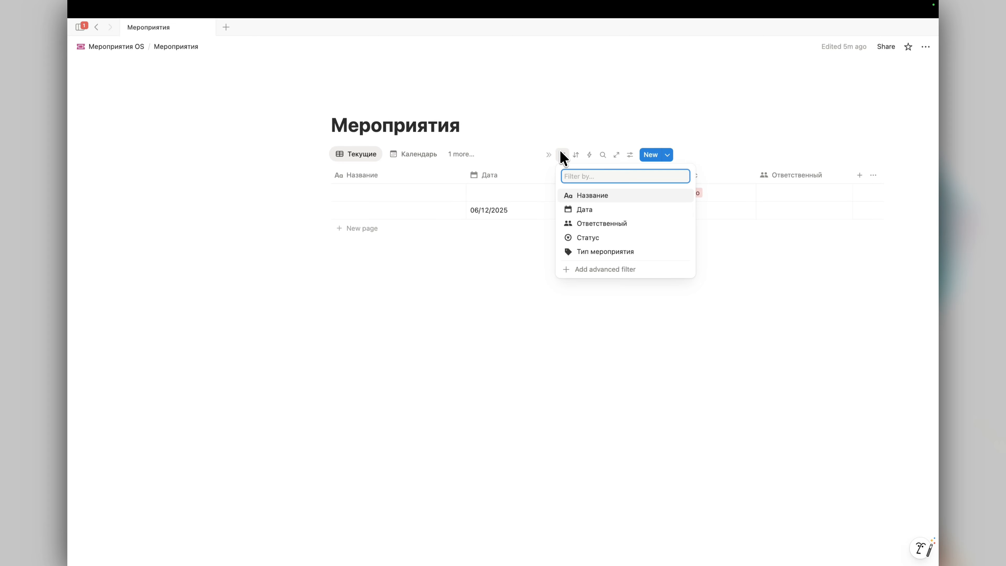
{"action": "left_click", "coordinate": [590, 238]}
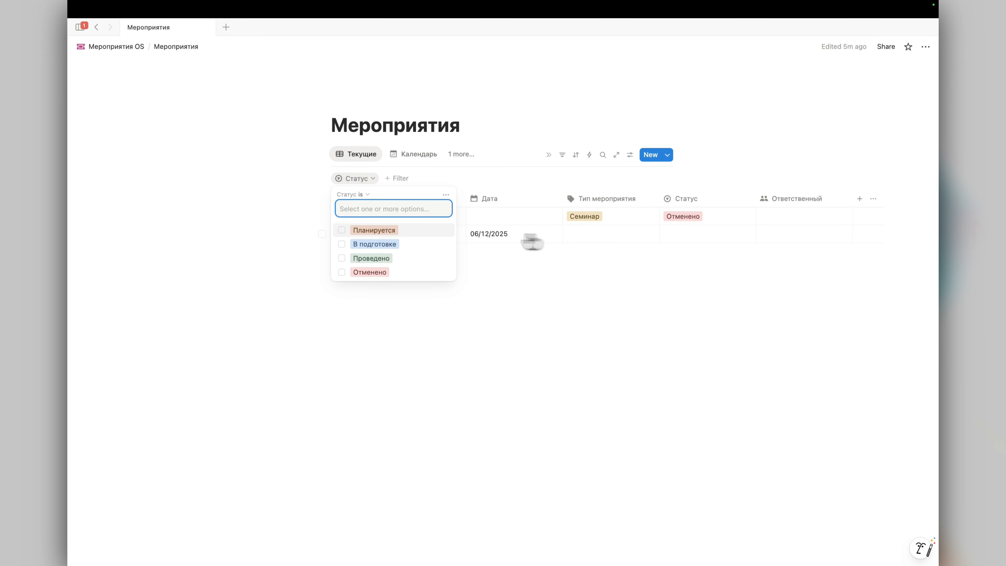
{"action": "left_click", "coordinate": [411, 250]}
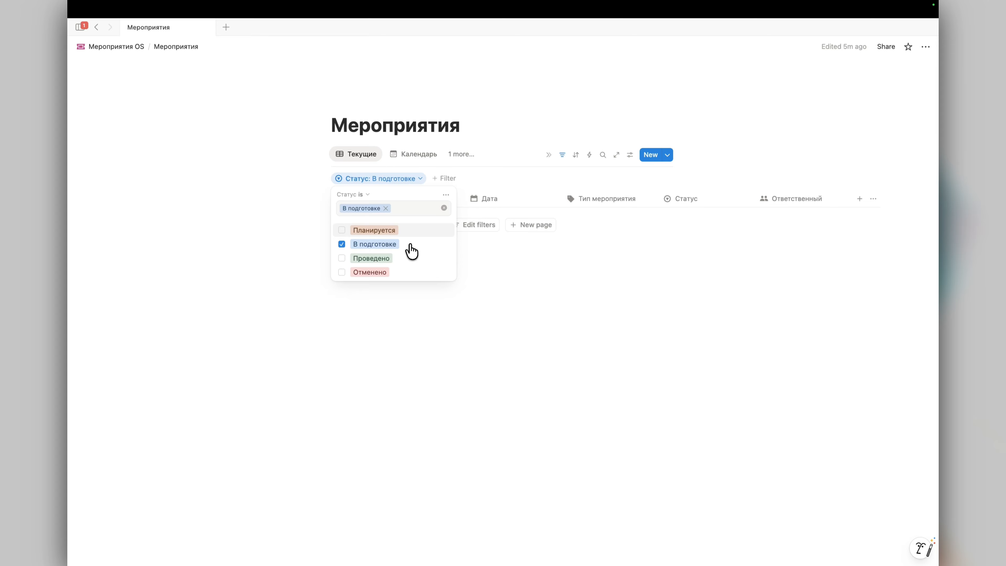
{"action": "left_click", "coordinate": [536, 214]}
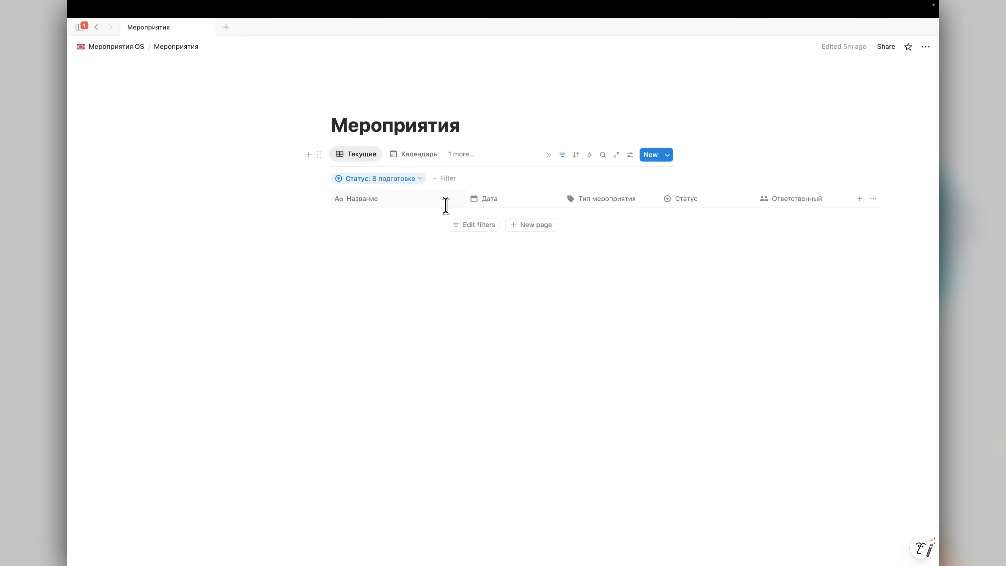
{"action": "scroll", "coordinate": [485, 211], "scroll_direction": "right", "scroll_amount": 4}
{"action": "scroll", "coordinate": [489, 212], "scroll_direction": "left", "scroll_amount": 4}
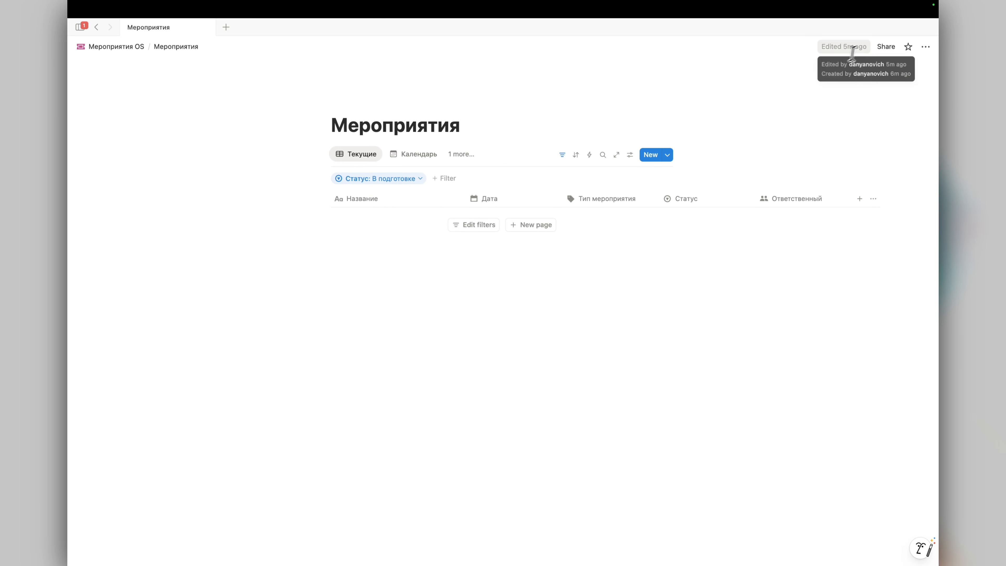
{"action": "left_click", "coordinate": [926, 46]}
Step: Switch the Мероприятия page to full width and return to Мероприятия OS
{"action": "left_click", "coordinate": [920, 216]}
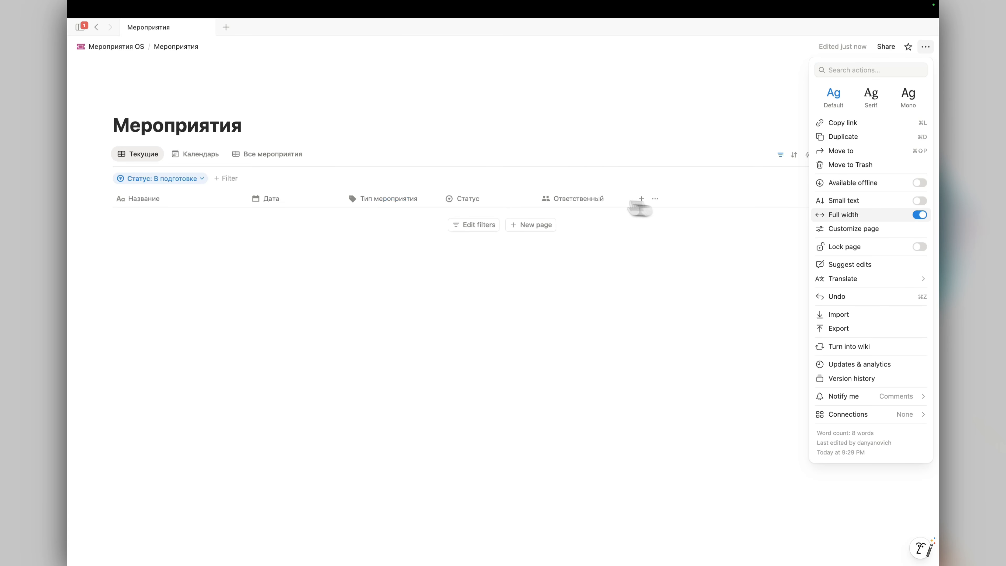
{"action": "left_click", "coordinate": [573, 206]}
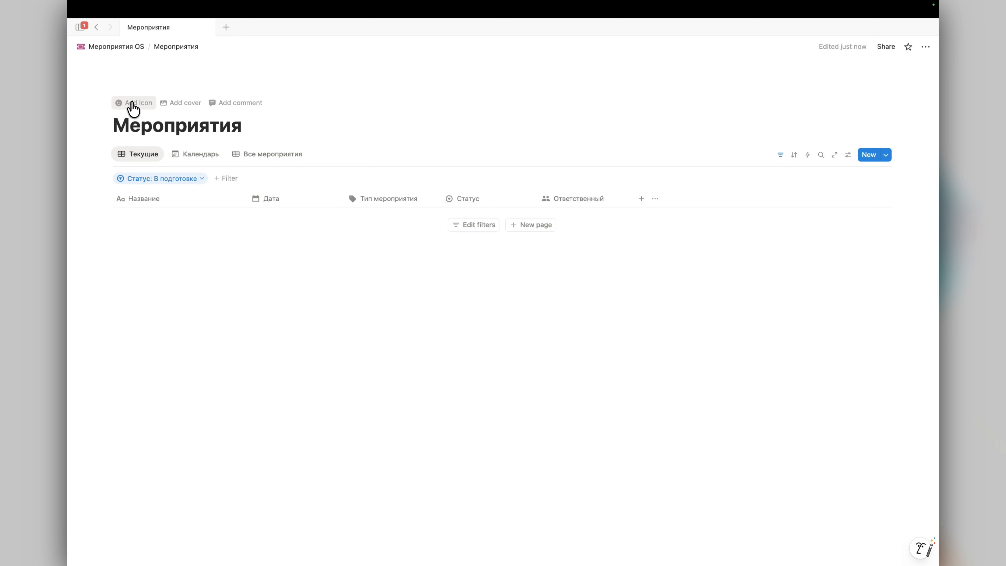
{"action": "left_click", "coordinate": [133, 104]}
{"action": "key", "text": "Escape"}
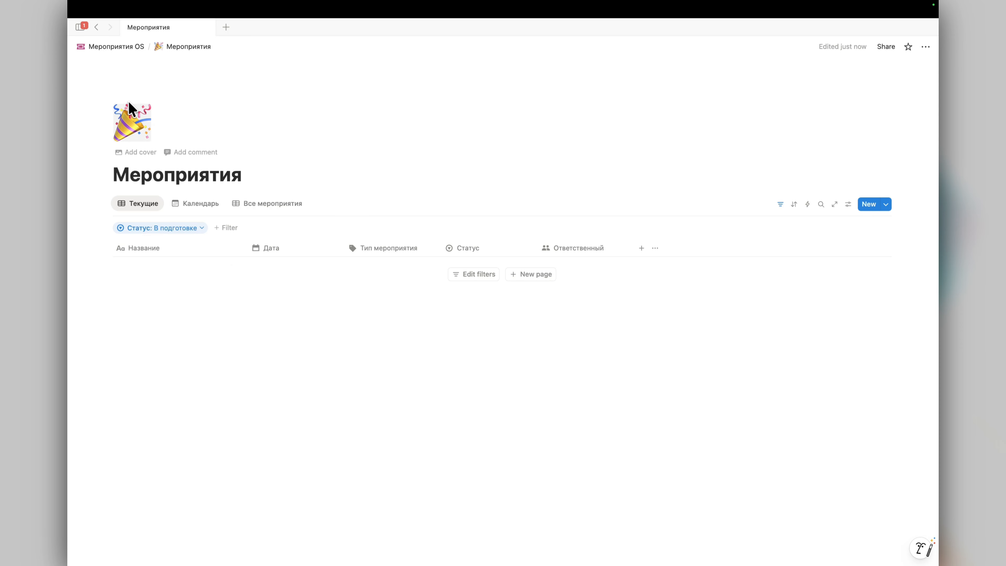
{"action": "left_click", "coordinate": [114, 49]}
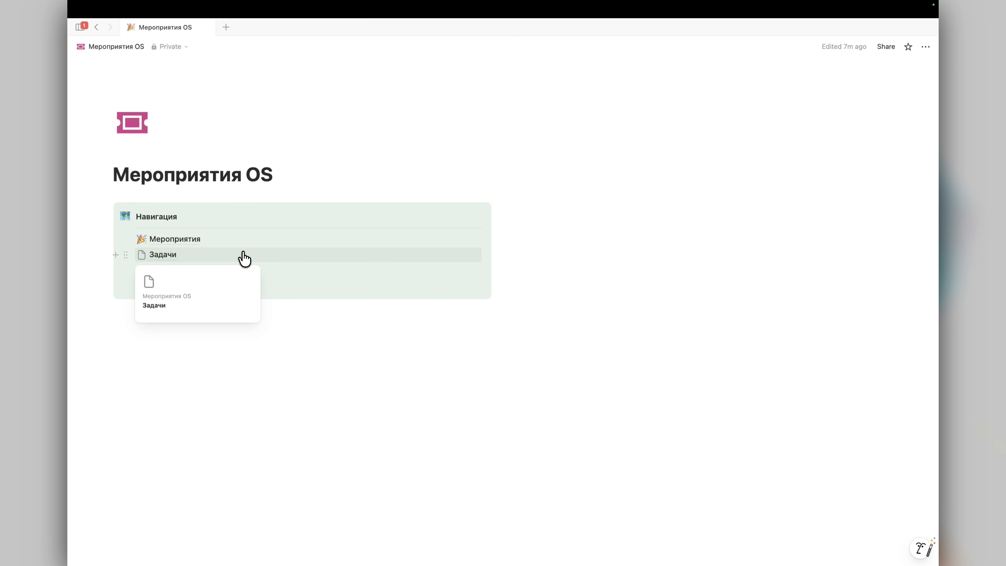
Step: On the Задачи page, insert a Board view database from the block menu
{"action": "left_click", "coordinate": [256, 259]}
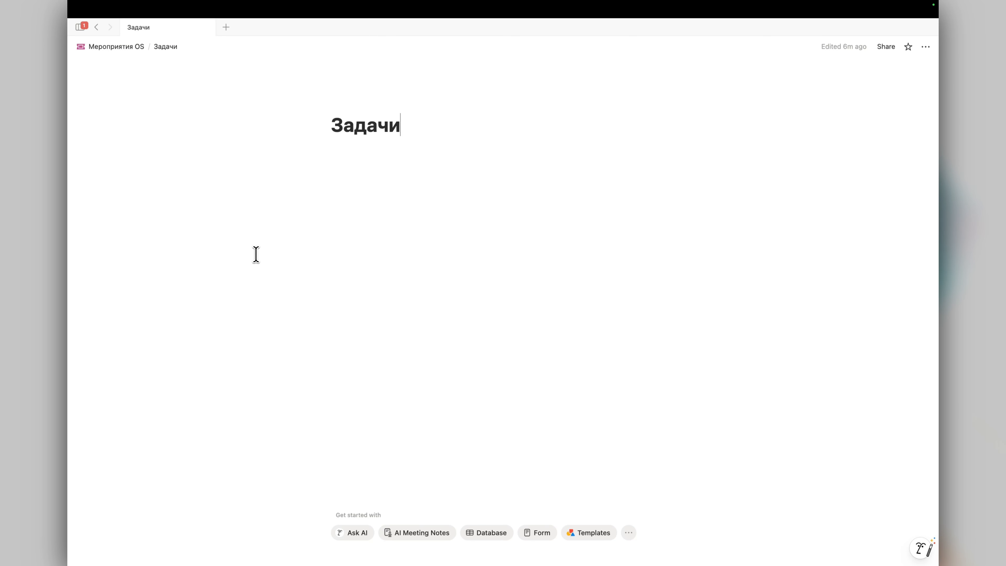
{"action": "type", "text": "/t"}
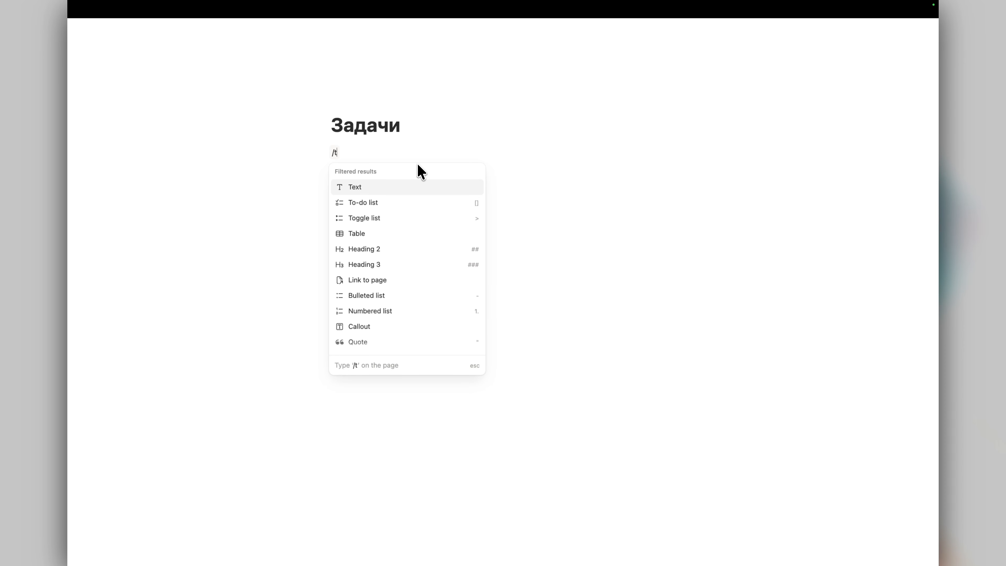
{"action": "key", "text": "BackSpace"}
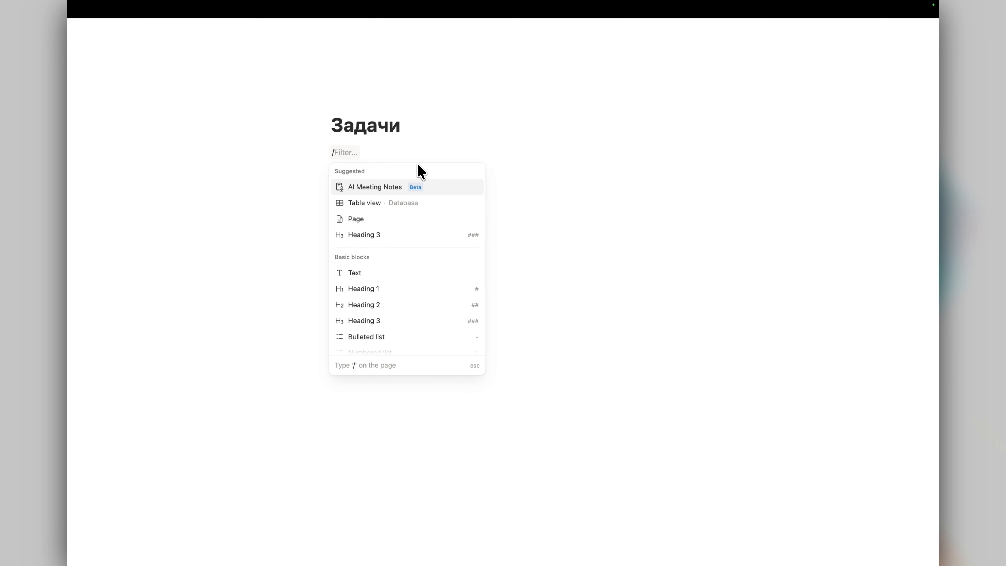
{"action": "key", "text": "BackSpace"}
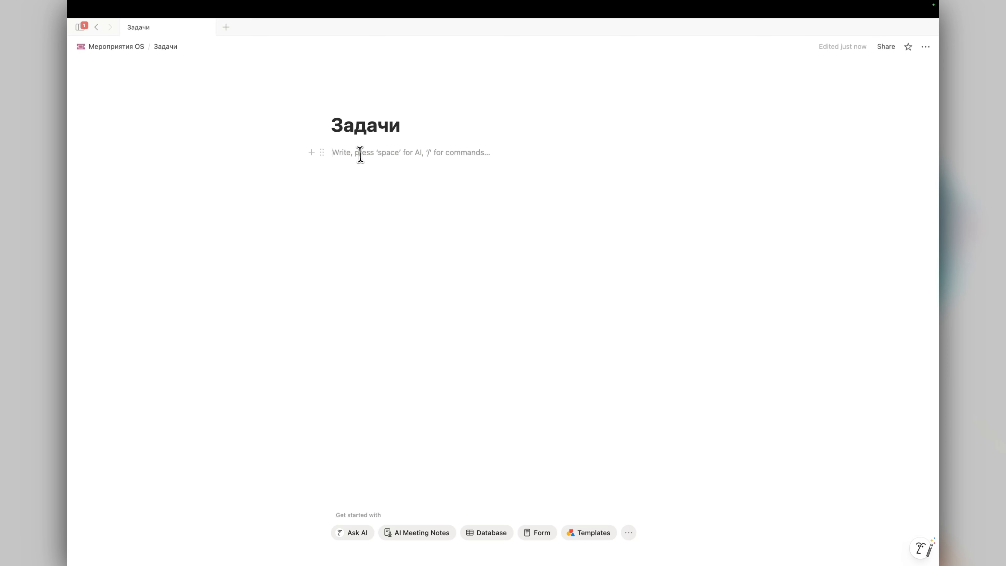
{"action": "left_click", "coordinate": [345, 153]}
{"action": "left_click", "coordinate": [311, 153]}
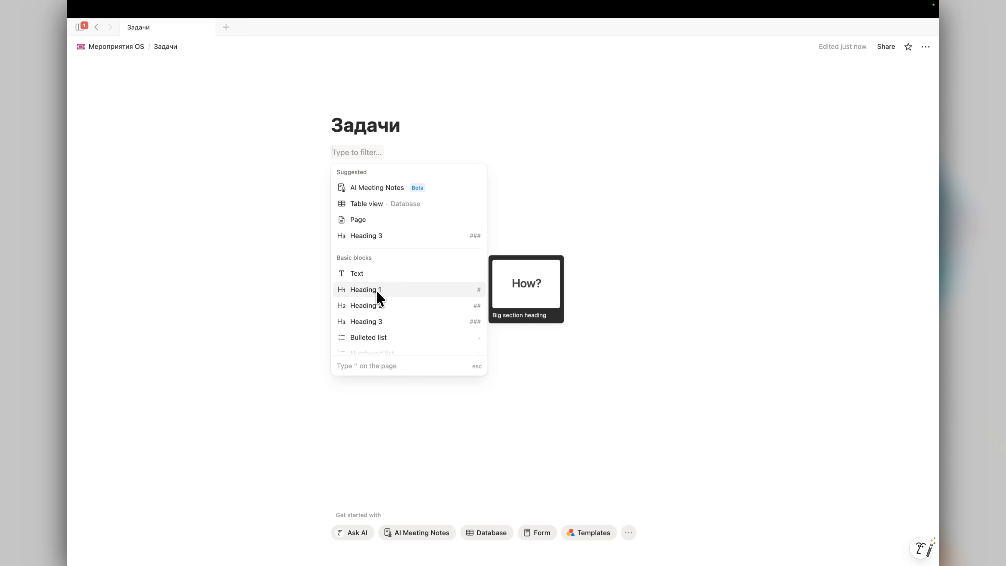
{"action": "scroll", "coordinate": [377, 290], "scroll_direction": "down", "scroll_amount": 5}
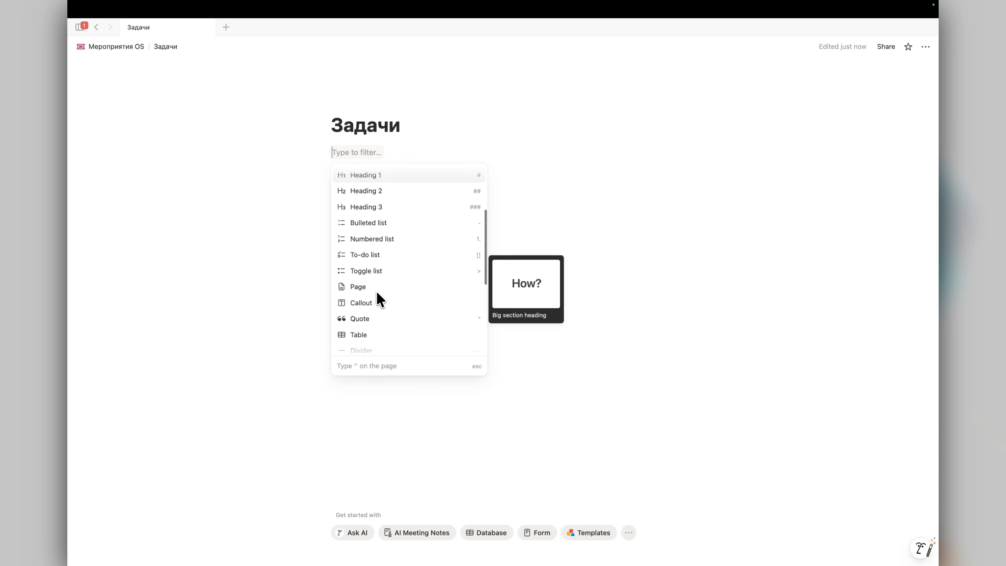
{"action": "scroll", "coordinate": [377, 291], "scroll_direction": "down", "scroll_amount": 10}
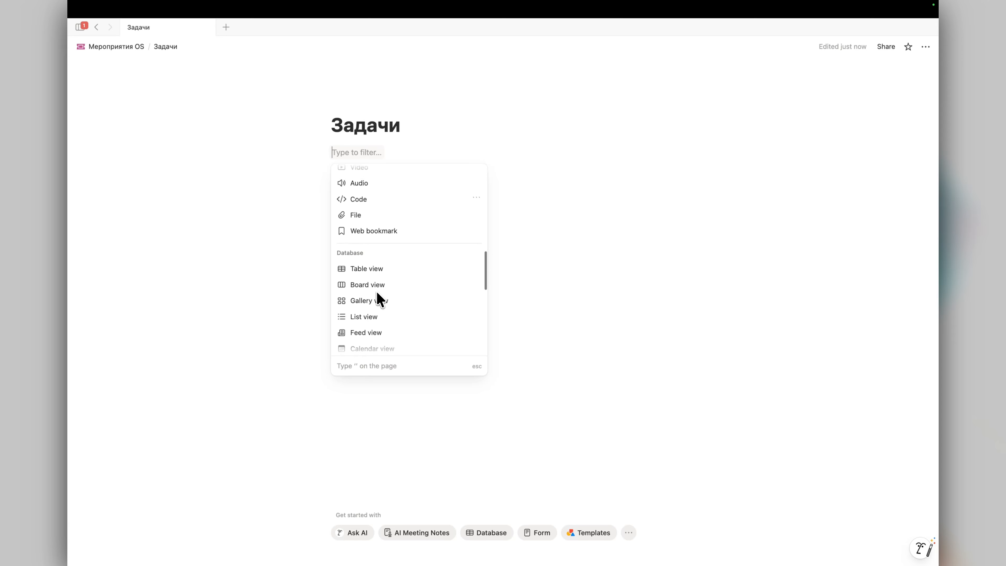
{"action": "scroll", "coordinate": [377, 291], "scroll_direction": "down", "scroll_amount": 3}
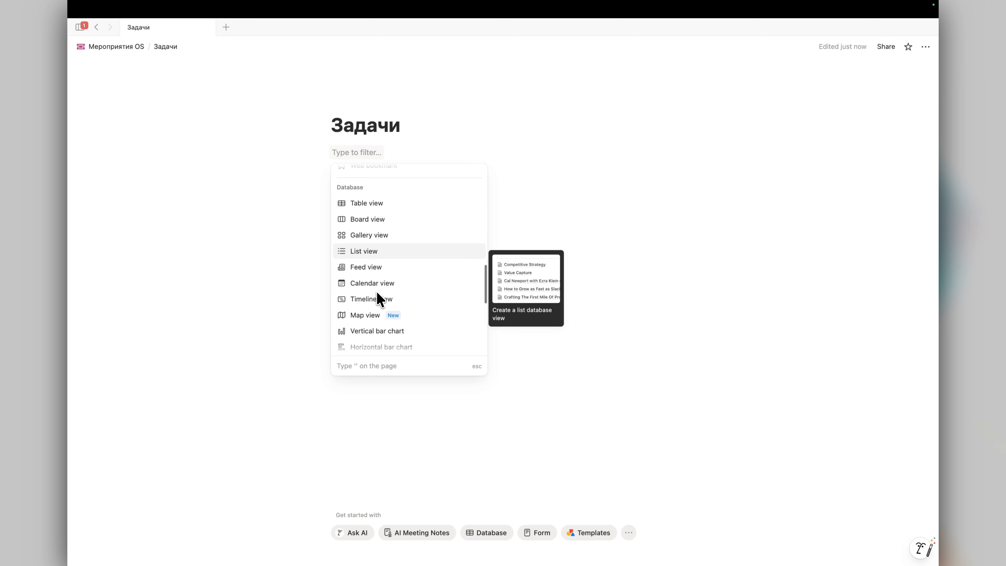
{"action": "left_click", "coordinate": [368, 222]}
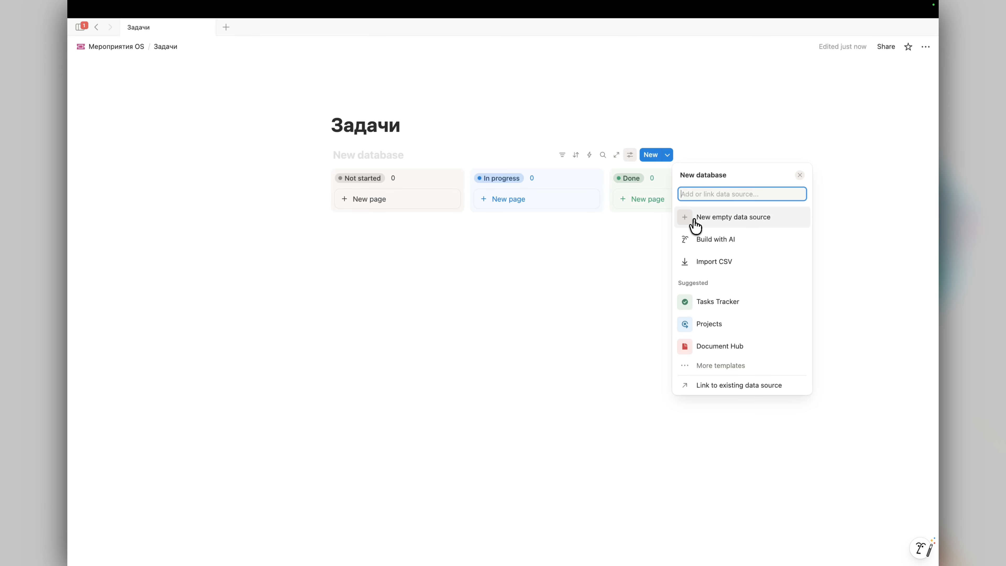
Step: Start the board from a new empty data source titled Задачи [бд] and hide its title
{"action": "left_click", "coordinate": [726, 223]}
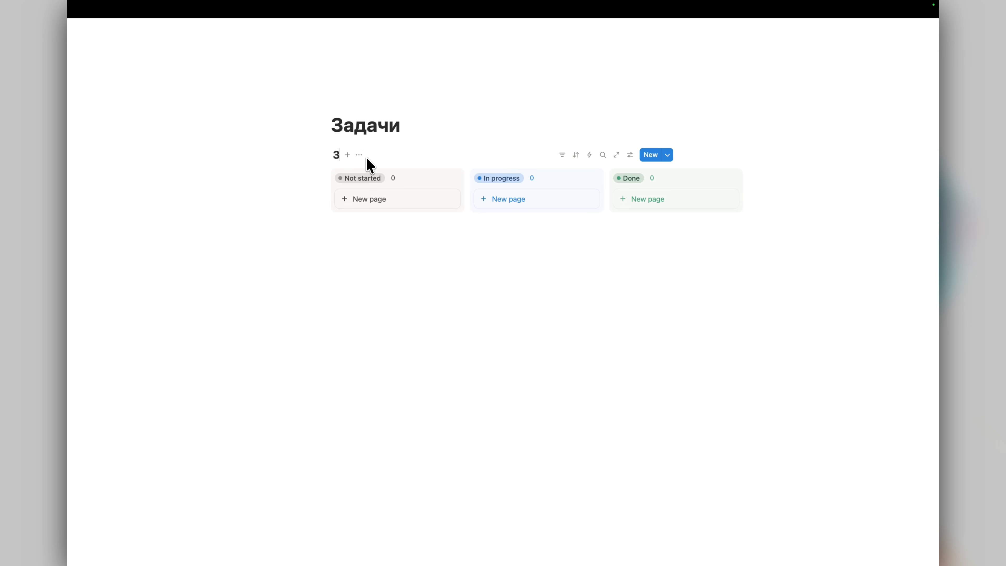
{"action": "key", "text": "BackSpace"}
{"action": "type", "text": "бд]"}
{"action": "left_click", "coordinate": [416, 156]}
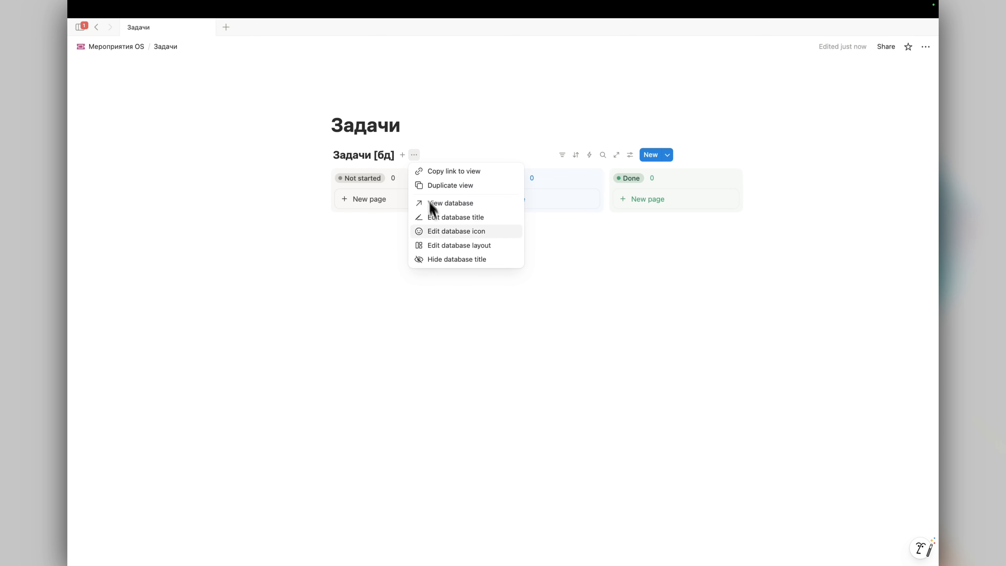
{"action": "left_click", "coordinate": [440, 260]}
Step: Rename the board view Канбан and add a table view of the same tasks
{"action": "left_click", "coordinate": [359, 159]}
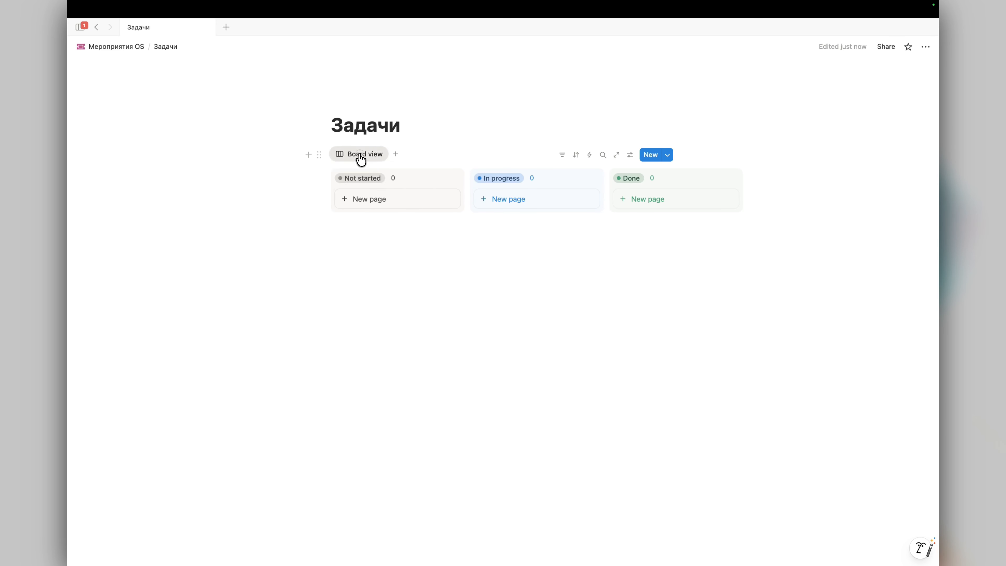
{"action": "left_click", "coordinate": [360, 172]}
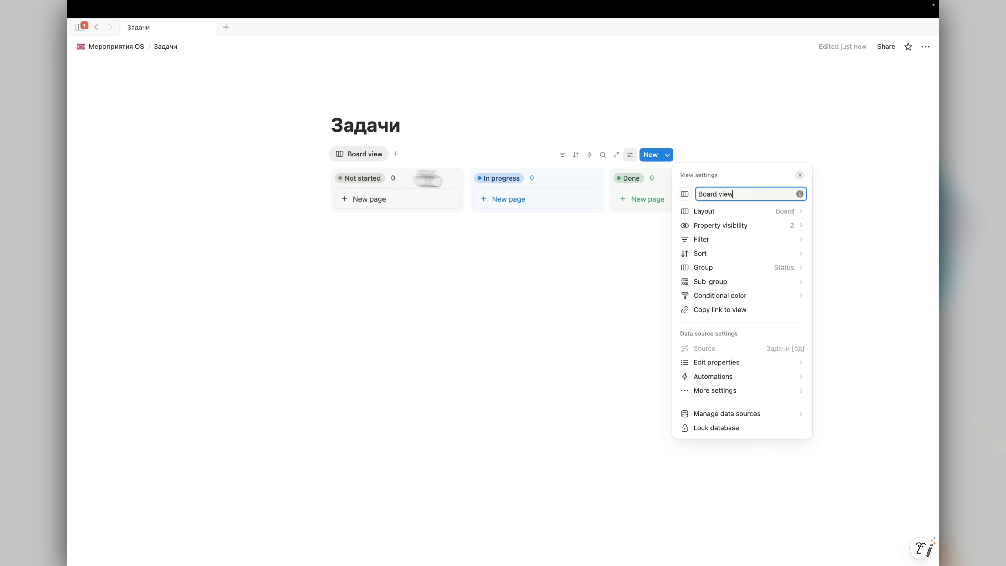
{"action": "type", "text": "s"}
{"action": "key", "text": "BackSpace"}
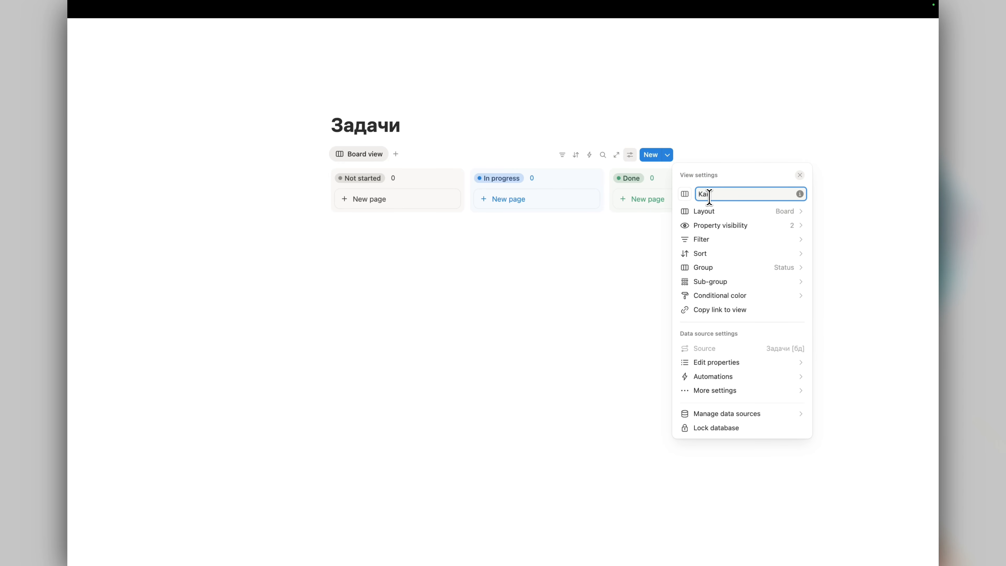
{"action": "left_click", "coordinate": [384, 153]}
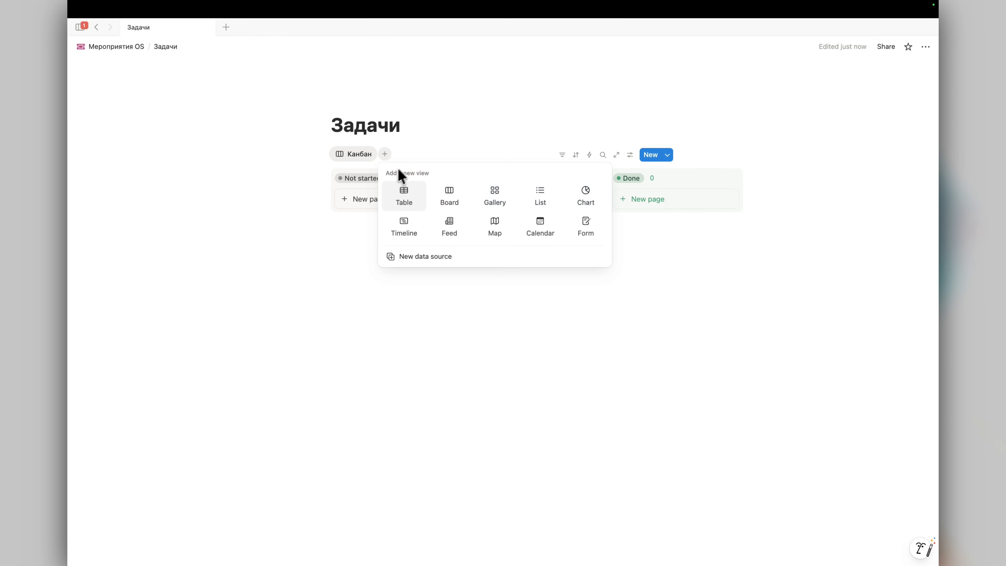
{"action": "left_click", "coordinate": [404, 195]}
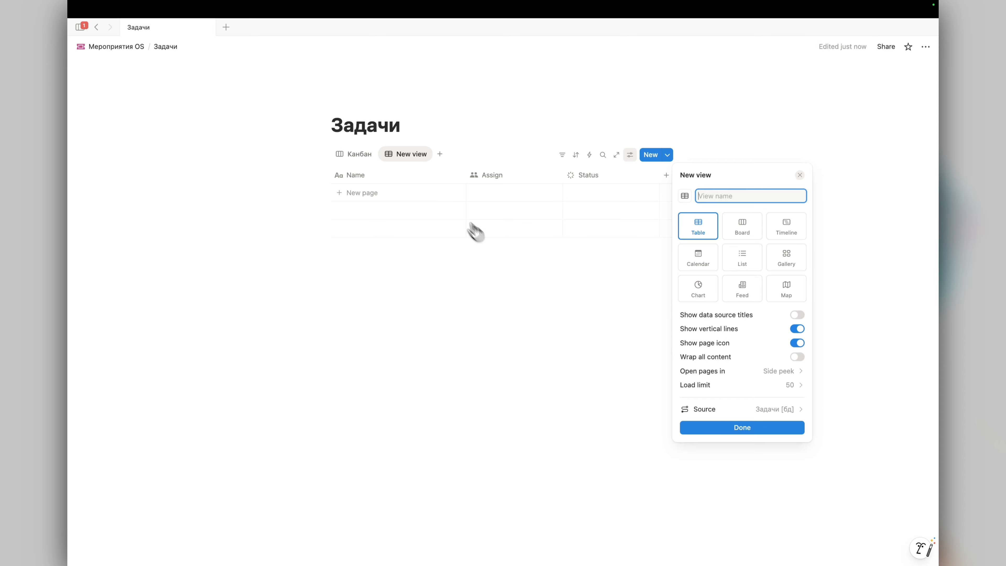
Step: Confirm the new table view and rename the Name column to Название
{"action": "left_click", "coordinate": [733, 430]}
{"action": "left_click", "coordinate": [392, 175]}
{"action": "left_click", "coordinate": [386, 175]}
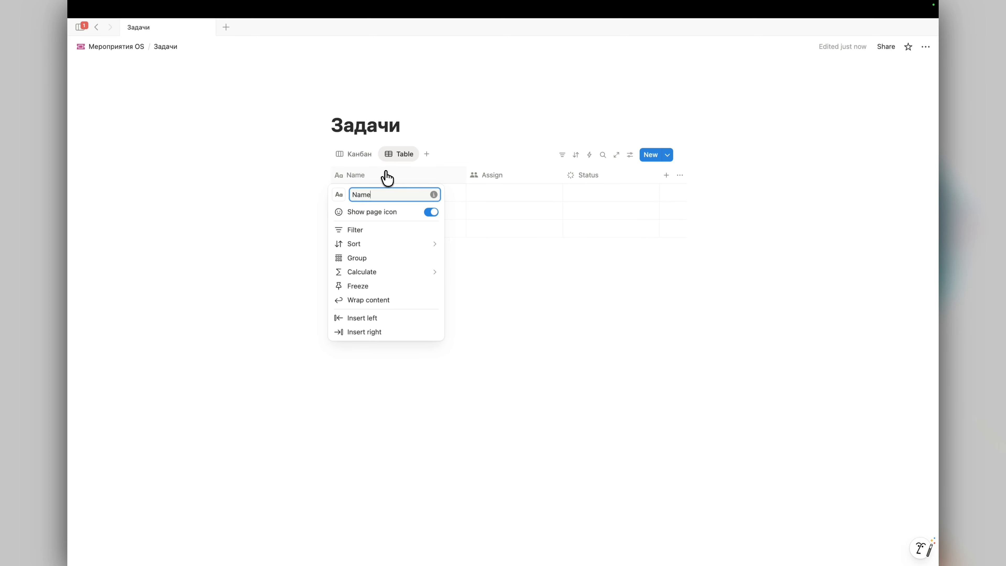
{"action": "key", "text": "BackSpace"}
{"action": "type", "text": "на"}
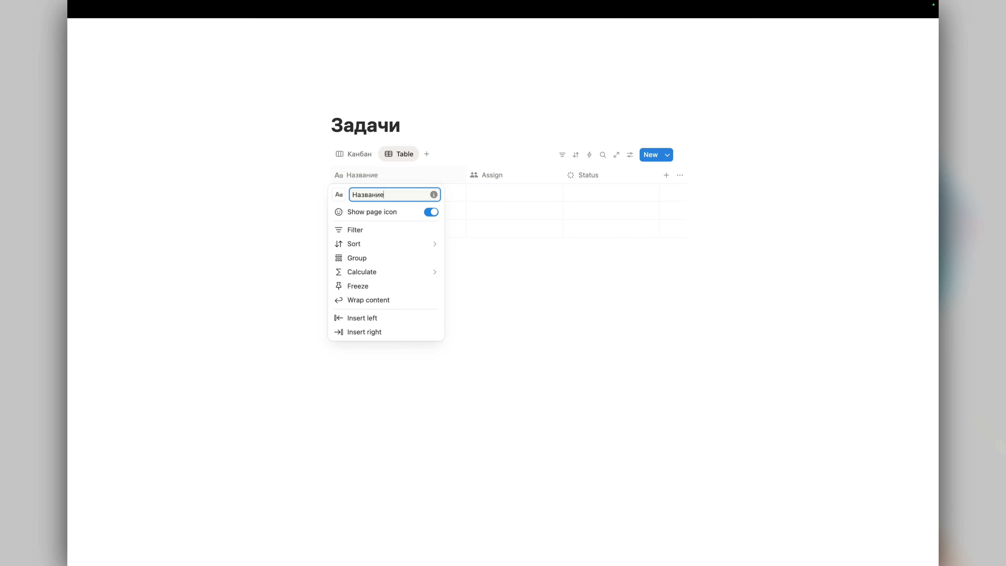
{"action": "left_click", "coordinate": [497, 179]}
Step: Rename the Assign and Status columns to Ответственный and Статус
{"action": "left_click", "coordinate": [499, 179]}
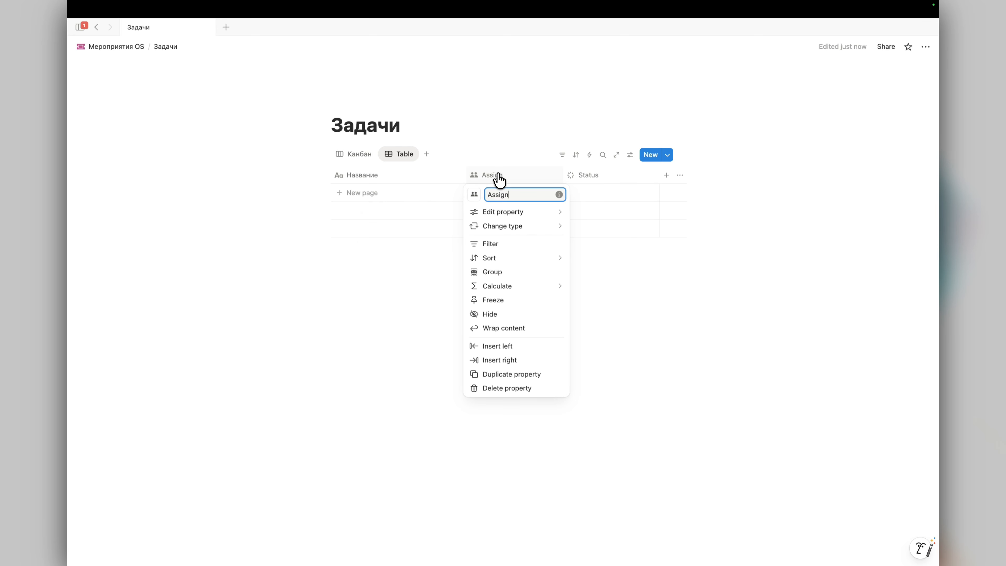
{"action": "double_click", "coordinate": [501, 198]}
{"action": "type", "text": "Ответственный"}
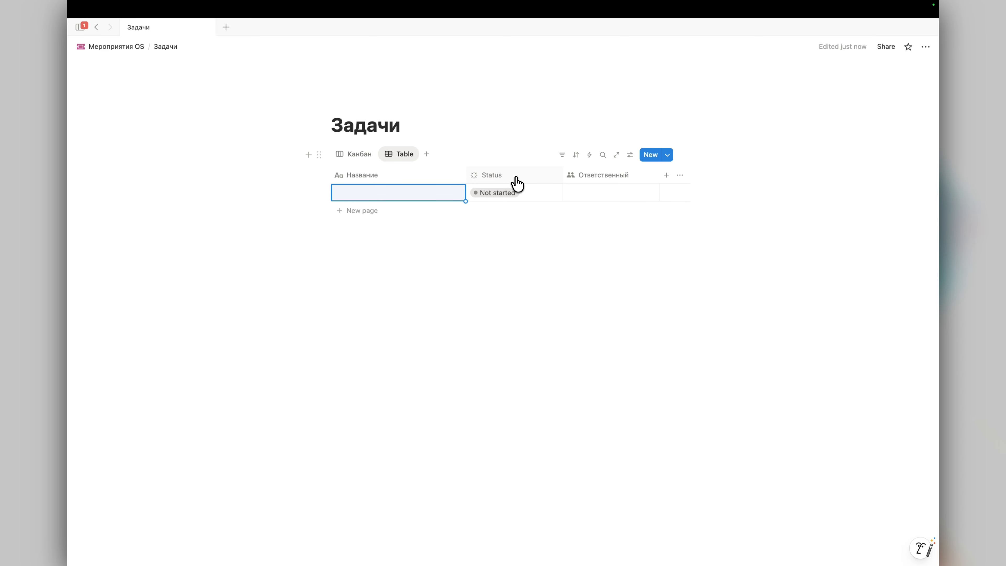
{"action": "left_click", "coordinate": [513, 184]}
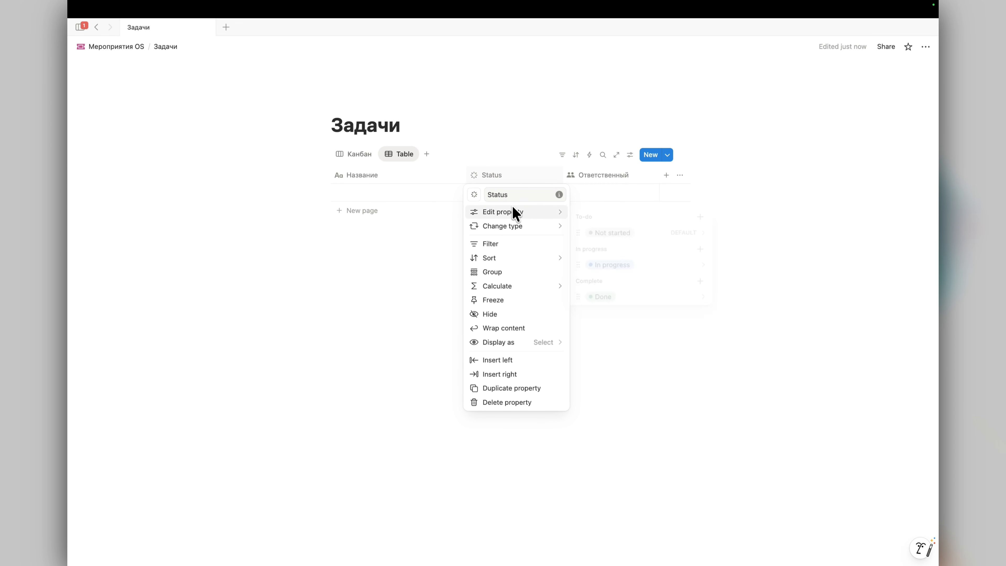
{"action": "double_click", "coordinate": [510, 197]}
{"action": "left_click", "coordinate": [502, 177]}
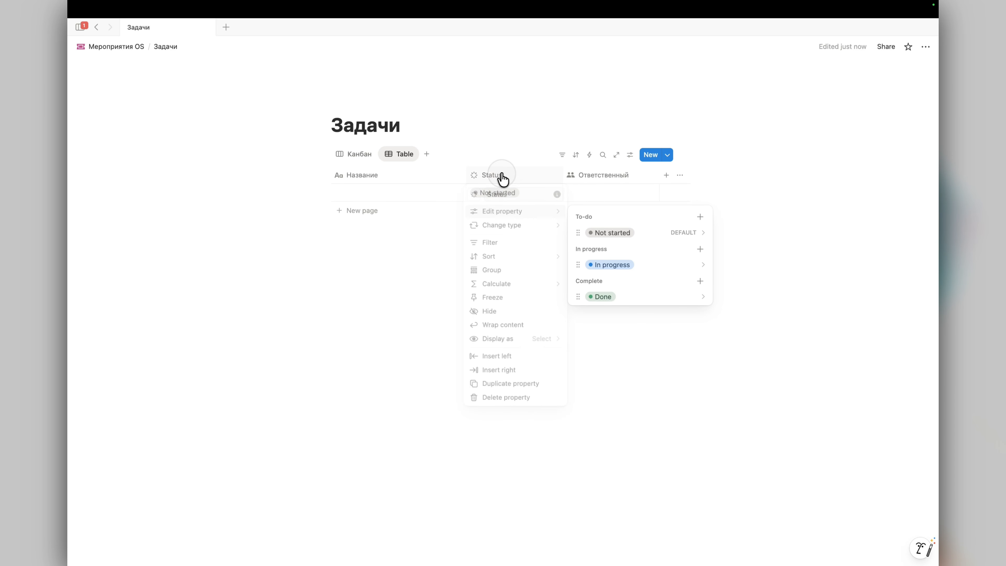
{"action": "left_click", "coordinate": [498, 178]}
{"action": "type", "text": "Стату"}
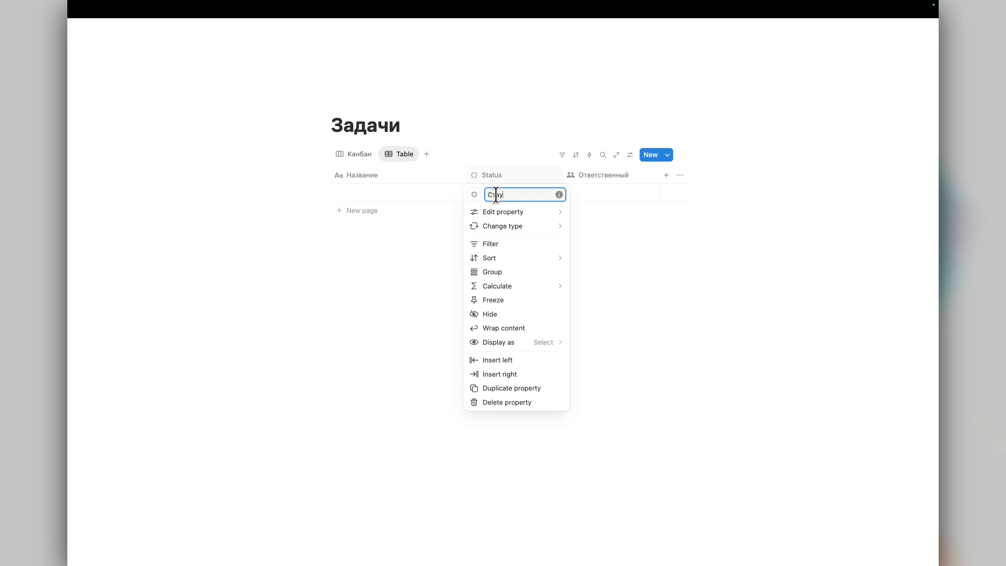
{"action": "type", "text": "с"}
Step: Rename the Not started status option to Не начата
{"action": "left_click", "coordinate": [500, 213]}
{"action": "left_click", "coordinate": [618, 232]}
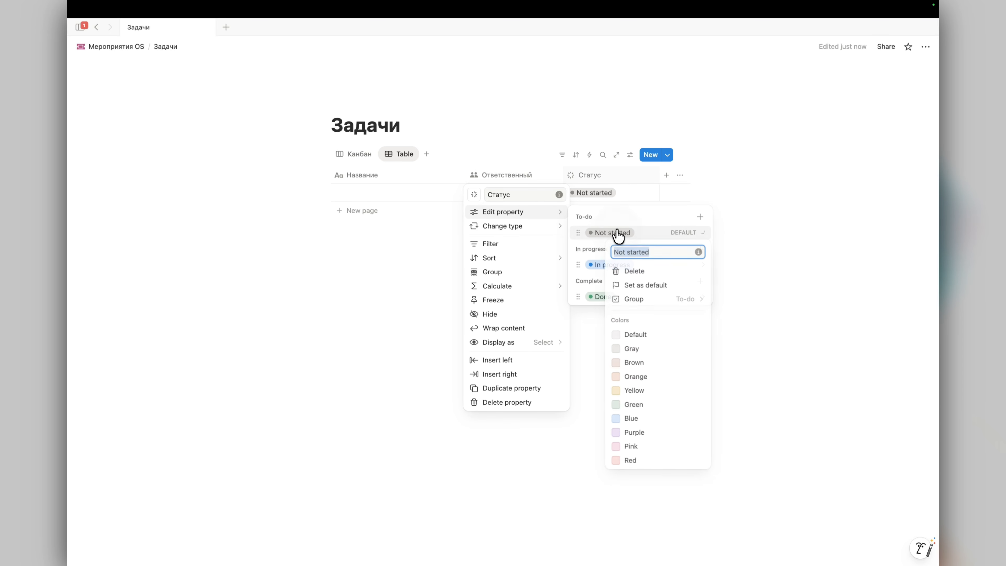
{"action": "type", "text": "Не н"}
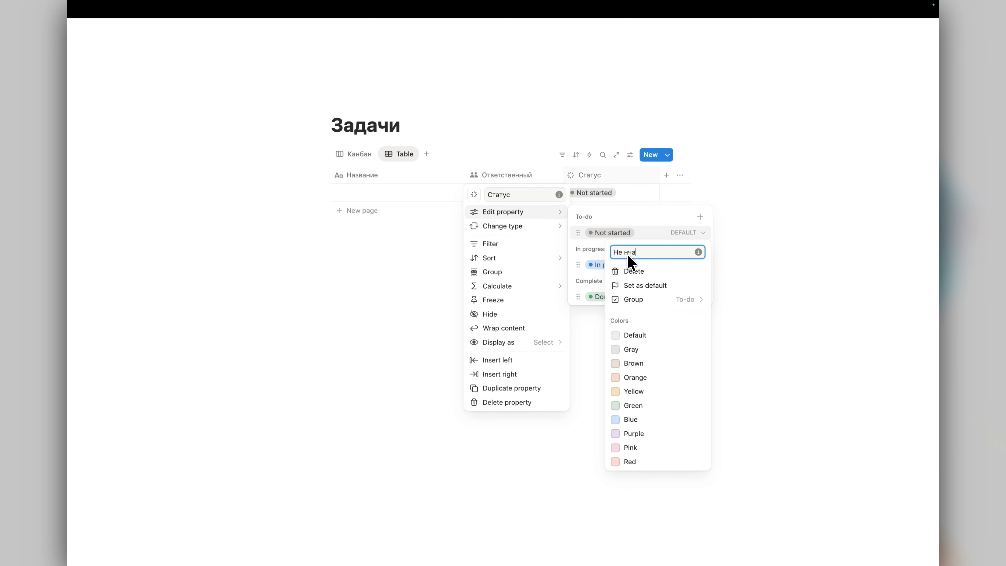
{"action": "type", "text": "ачата"}
{"action": "key", "text": "Return"}
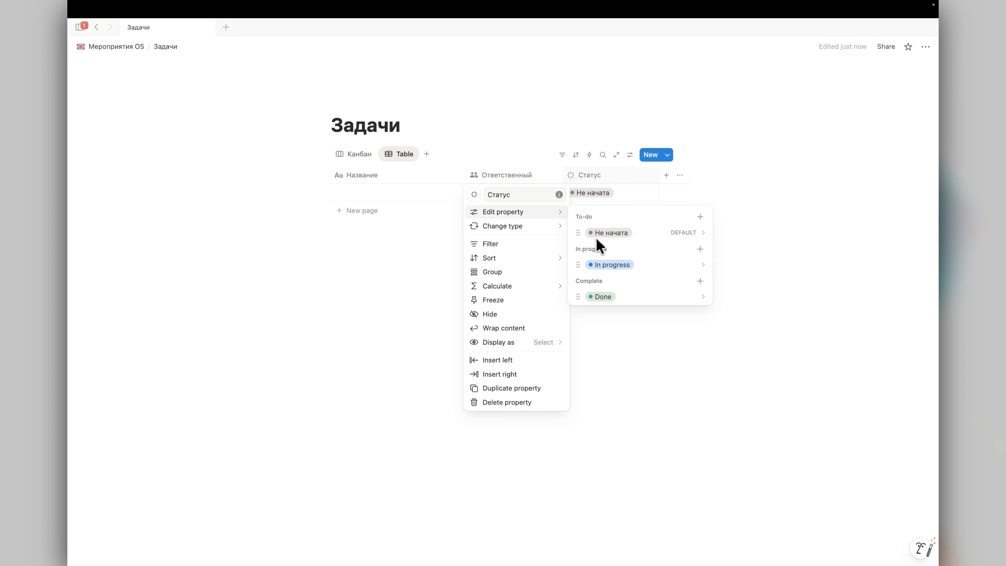
{"action": "key", "text": "Escape"}
{"action": "left_click", "coordinate": [596, 257]}
Step: Rename the In progress and Done status options to В работе and Завершена
{"action": "left_click", "coordinate": [590, 176]}
{"action": "left_click", "coordinate": [590, 212]}
{"action": "left_click", "coordinate": [705, 263]}
{"action": "type", "text": "В ра"}
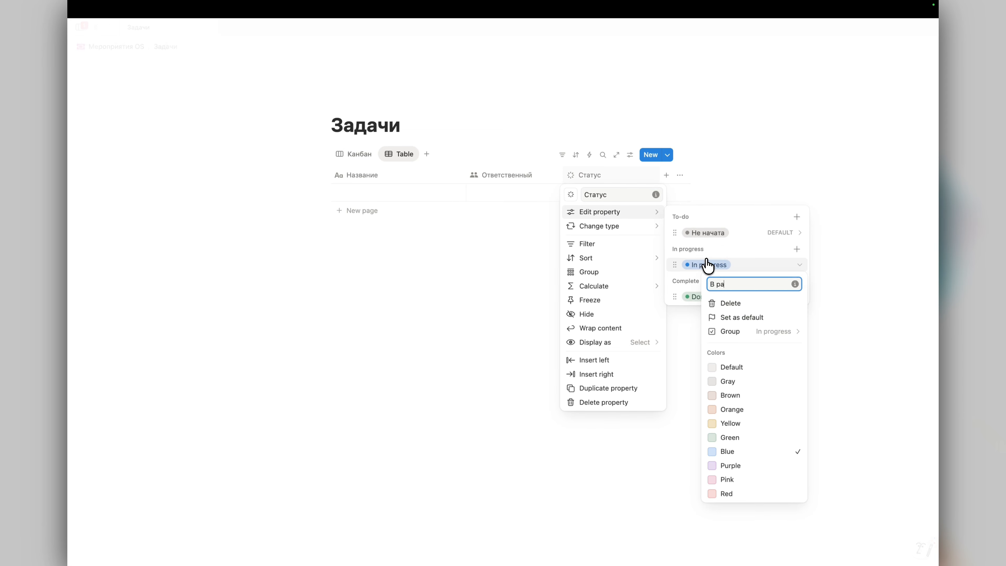
{"action": "type", "text": "боте"}
{"action": "key", "text": "Return"}
{"action": "left_click", "coordinate": [709, 297]}
{"action": "type", "text": "Х"}
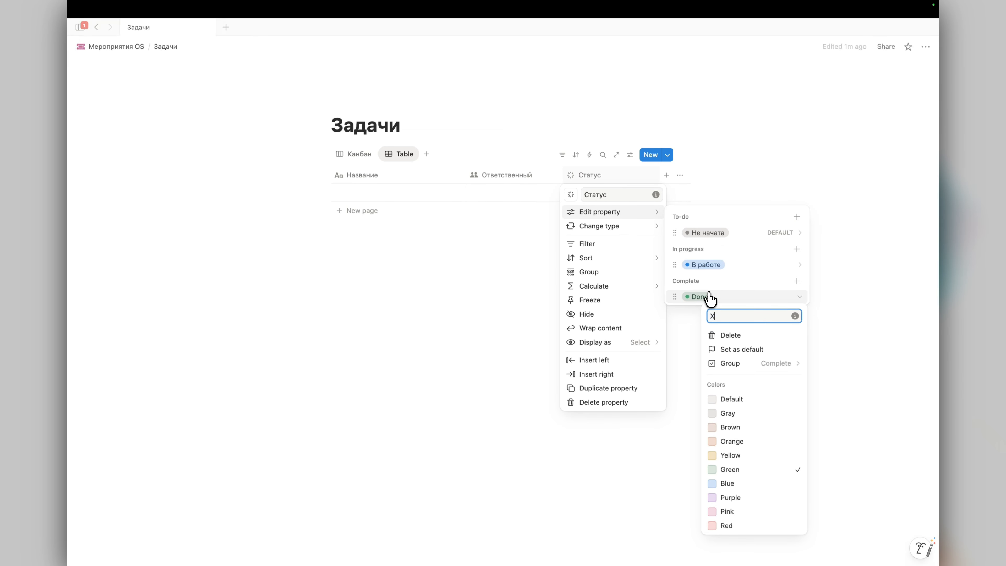
{"action": "type", "text": "Заверше"}
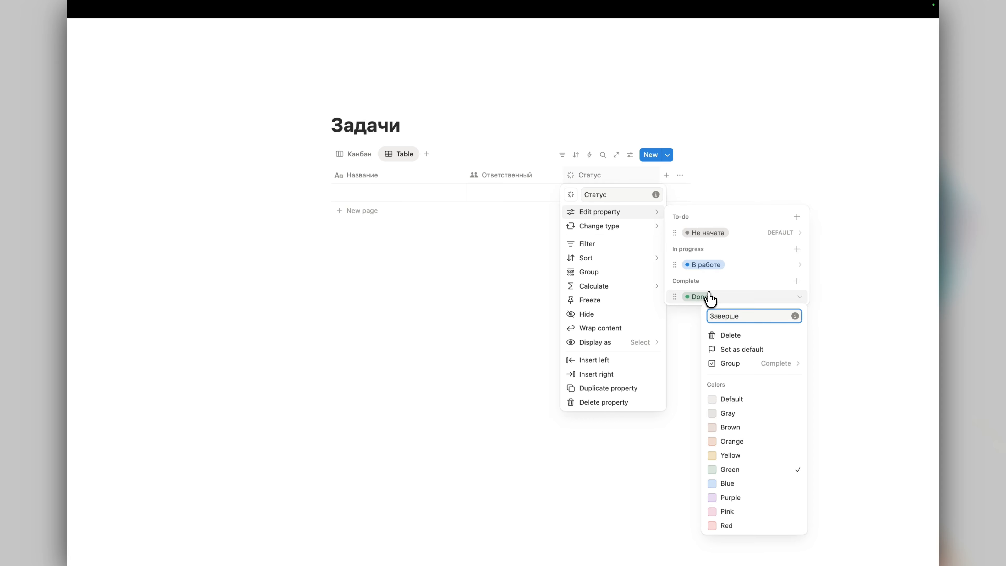
{"action": "type", "text": "на"}
{"action": "key", "text": "Return"}
{"action": "left_click", "coordinate": [553, 181]}
{"action": "left_click", "coordinate": [666, 177]}
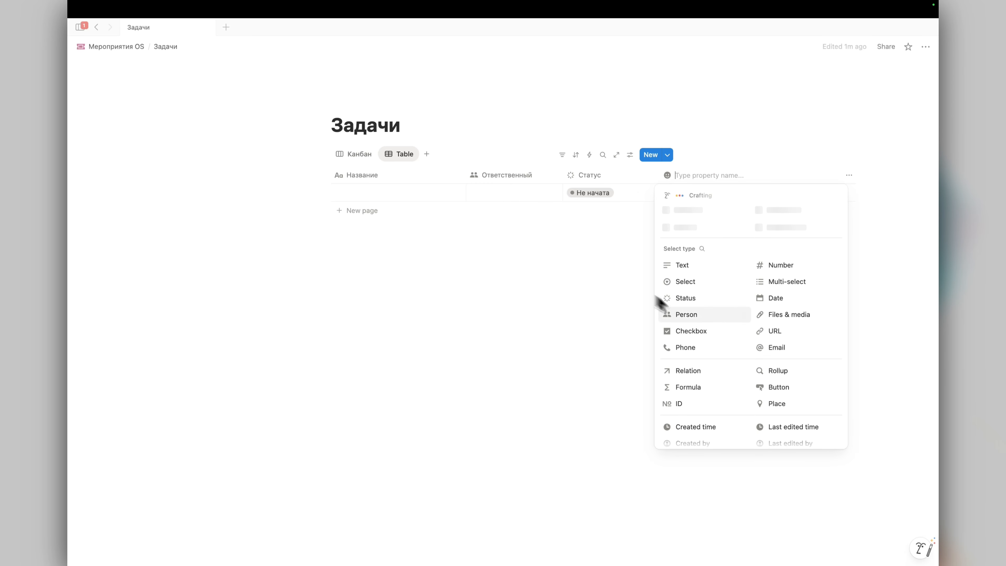
Step: Make the new column a select property named Приоритет with a flame icon
{"action": "left_click", "coordinate": [687, 283]}
{"action": "left_click", "coordinate": [694, 180]}
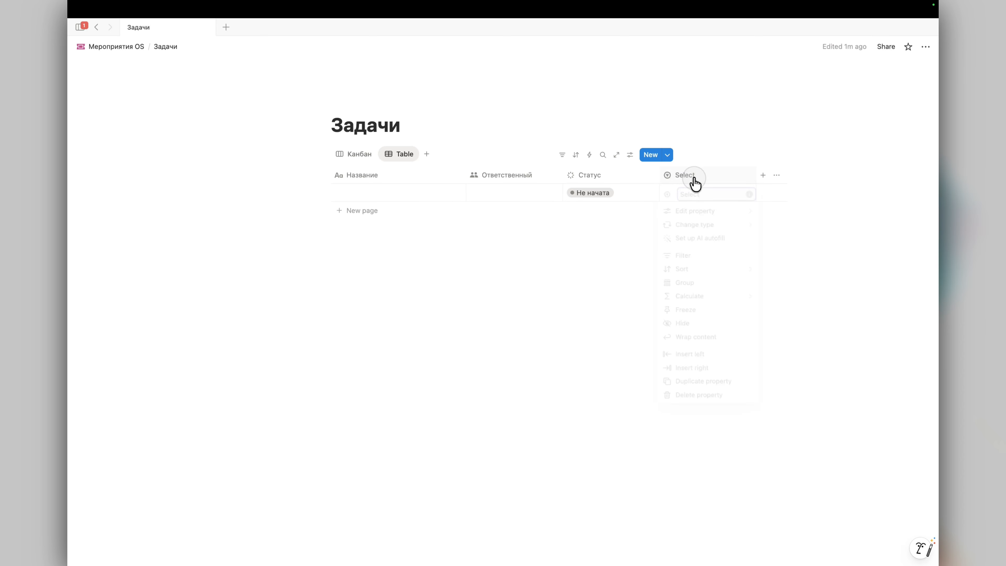
{"action": "type", "text": "Приоритет"}
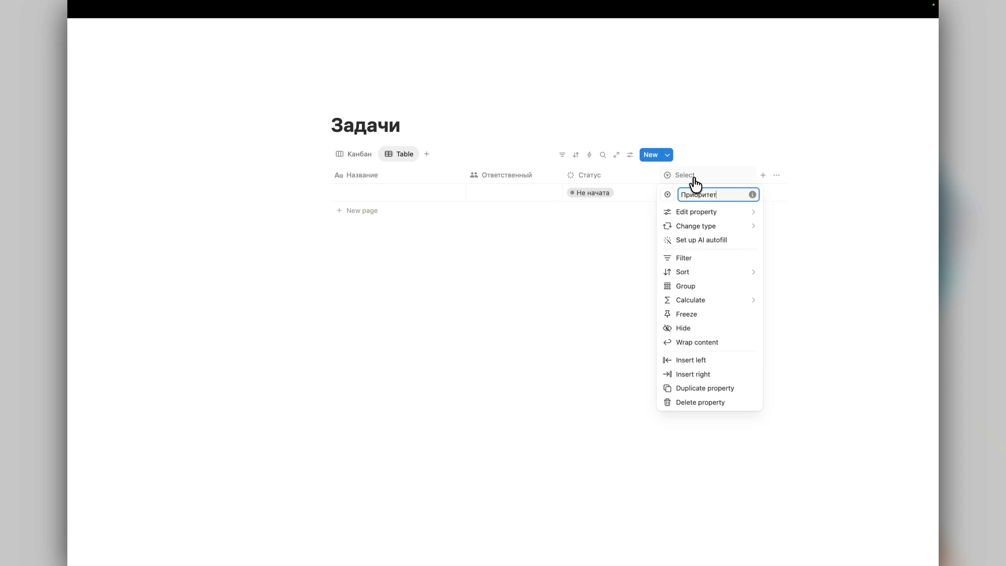
{"action": "left_click", "coordinate": [668, 195]}
{"action": "type", "text": "fai"}
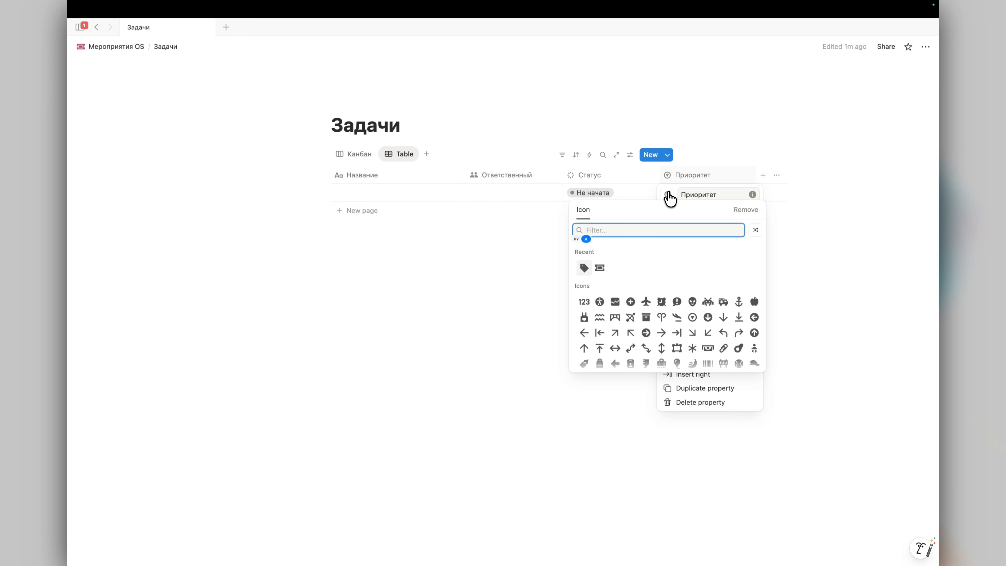
{"action": "type", "text": "r"}
{"action": "key", "text": "BackSpace"}
{"action": "key", "text": "BackSpace"}
{"action": "type", "text": "ire"}
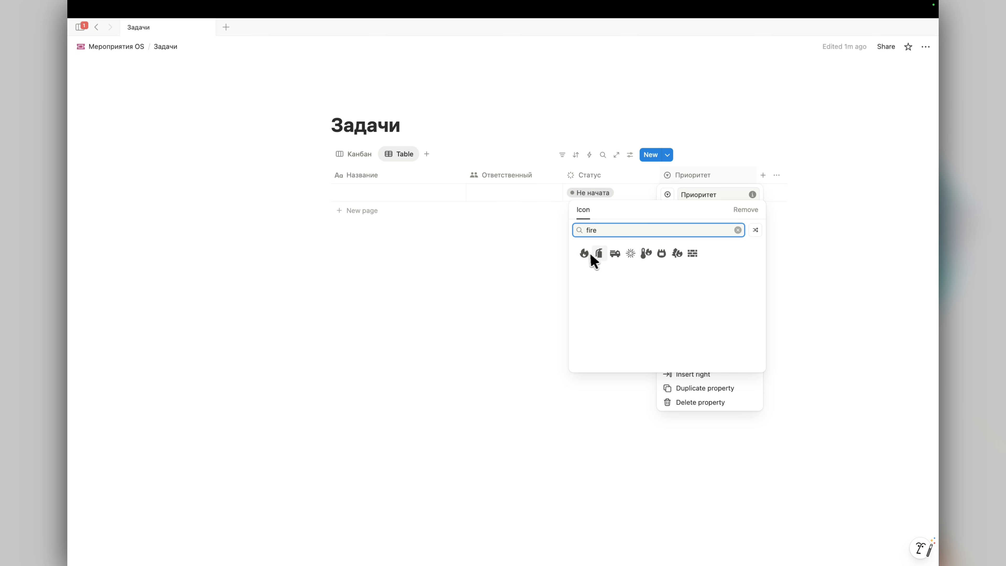
{"action": "left_click", "coordinate": [586, 253]}
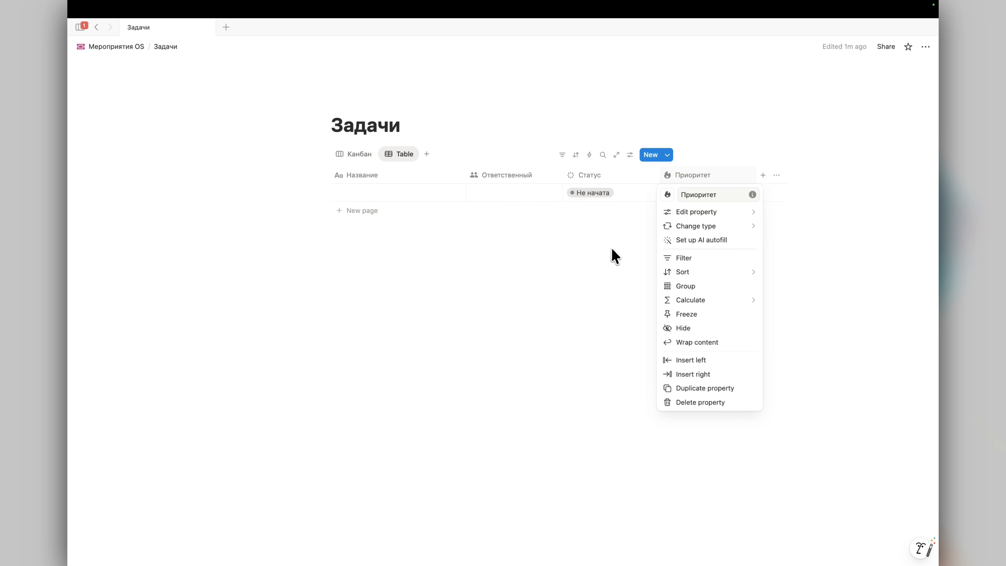
{"action": "left_click", "coordinate": [614, 256]}
Step: Add the priority options Низкий, Средний and Высокий
{"action": "left_click", "coordinate": [689, 180]}
{"action": "mouse_move", "coordinate": [692, 214]}
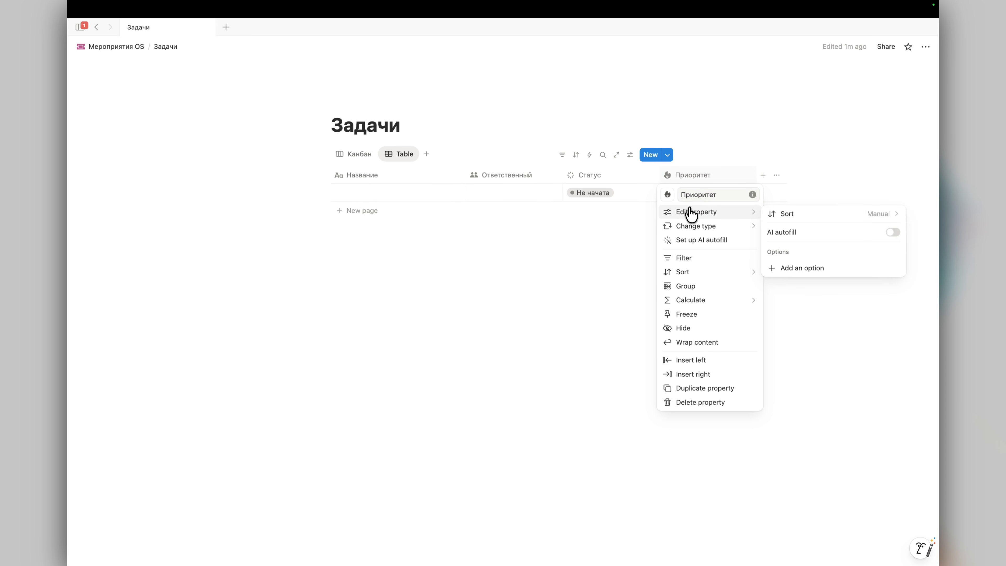
{"action": "left_click", "coordinate": [804, 268]}
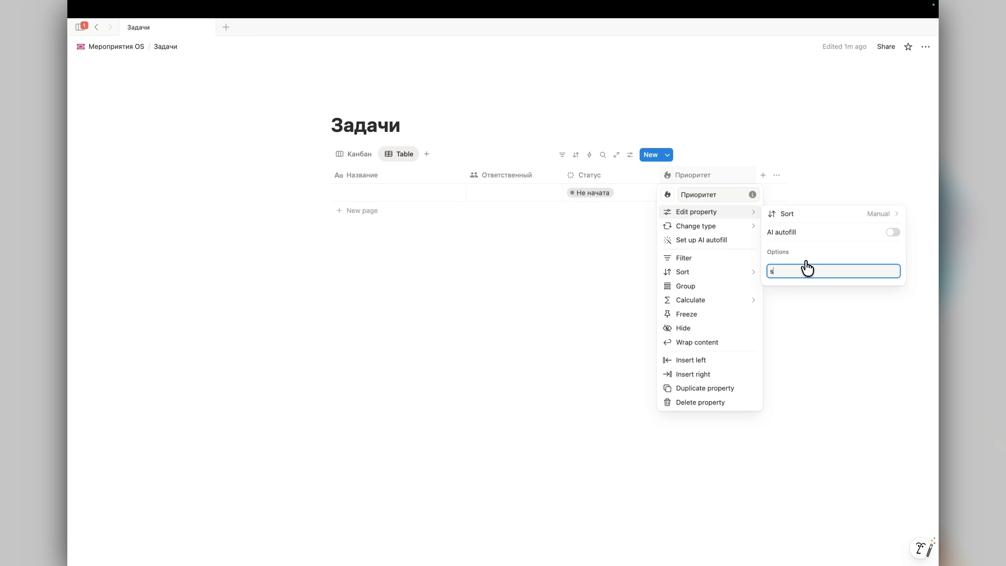
{"action": "type", "text": "s"}
{"action": "key", "text": "BackSpace"}
{"action": "type", "text": "Низкий"}
{"action": "key", "text": "Return"}
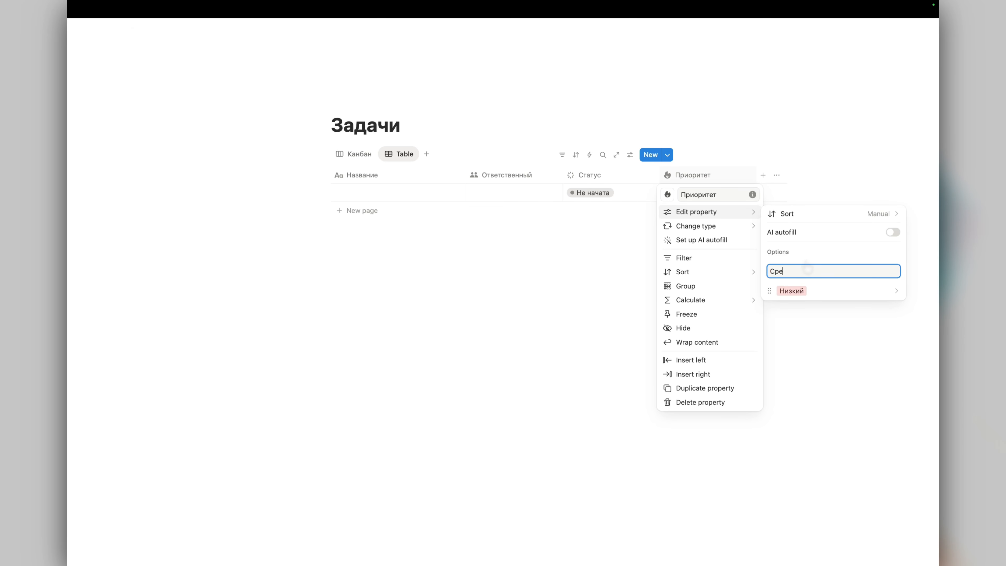
{"action": "type", "text": "Средний"}
{"action": "key", "text": "Return"}
{"action": "type", "text": "Высок"}
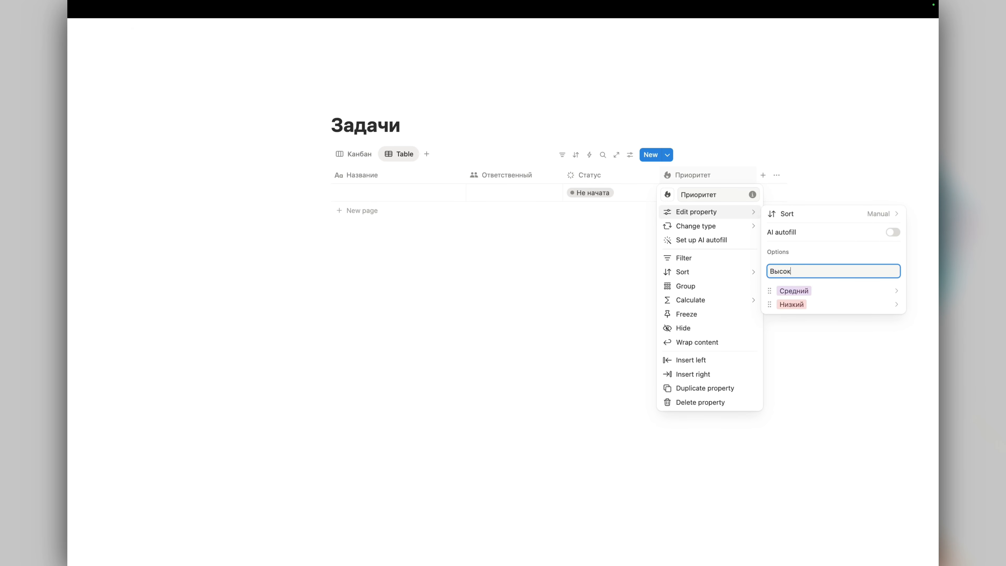
{"action": "type", "text": "ий"}
{"action": "key", "text": "Return"}
Step: Colour the Высокий priority option red
{"action": "left_click", "coordinate": [804, 282]}
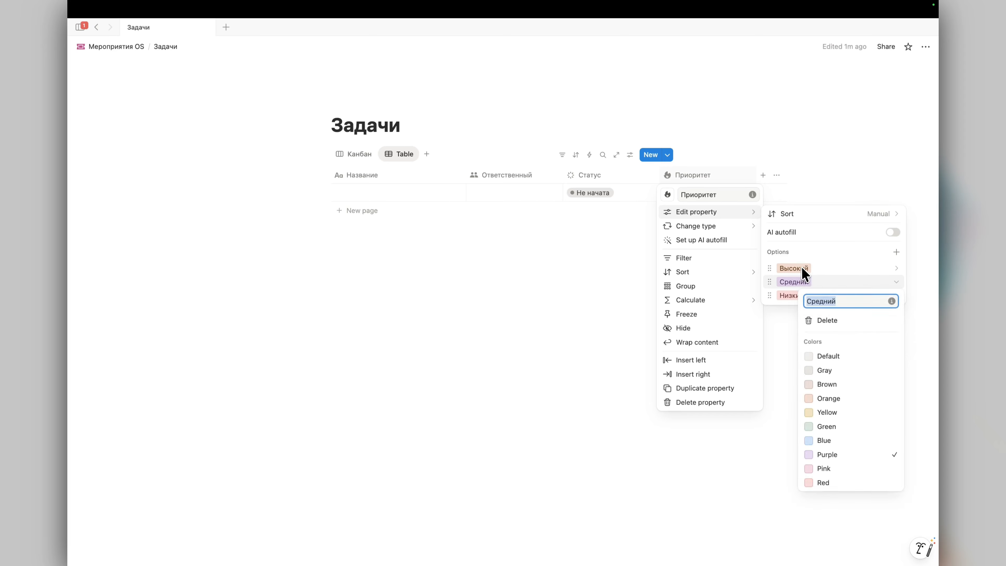
{"action": "left_click", "coordinate": [796, 267]}
{"action": "left_click", "coordinate": [790, 267]}
{"action": "left_click", "coordinate": [817, 469]}
Step: Add a date column to the table and name it Дедлайн
{"action": "left_click", "coordinate": [777, 175]}
{"action": "left_click", "coordinate": [777, 176]}
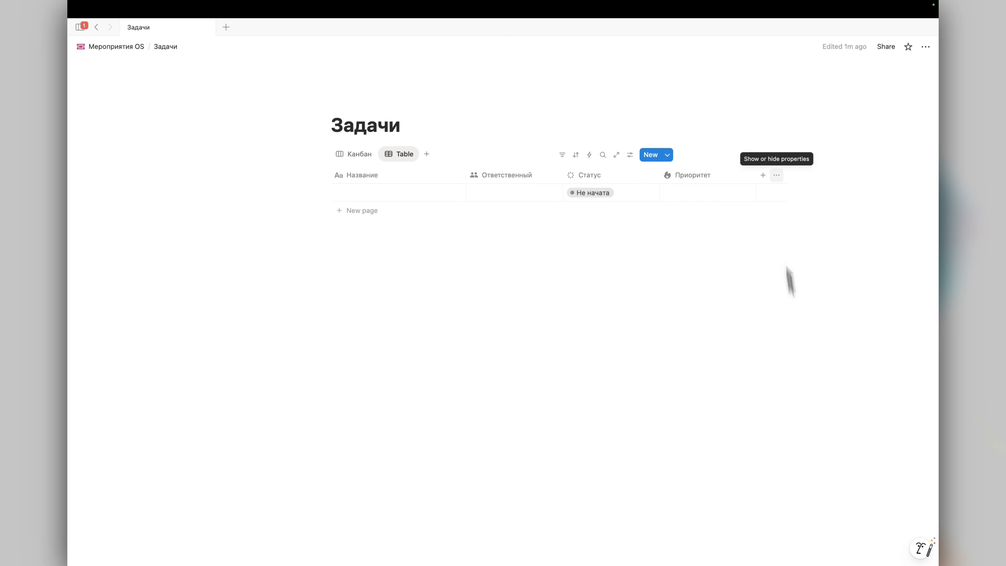
{"action": "left_click", "coordinate": [751, 177]}
{"action": "left_click", "coordinate": [764, 176]}
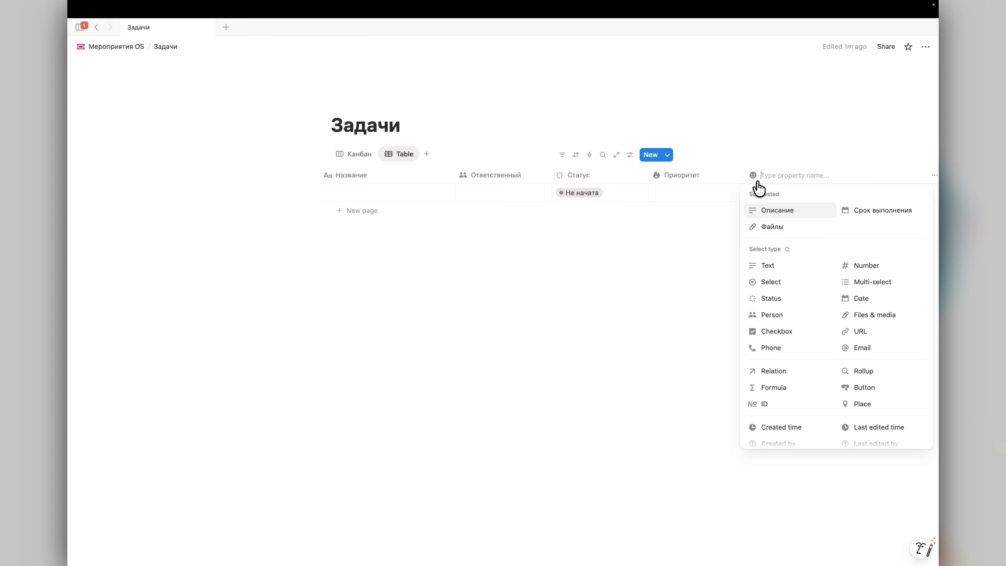
{"action": "left_click", "coordinate": [858, 298]}
{"action": "left_click", "coordinate": [769, 177]}
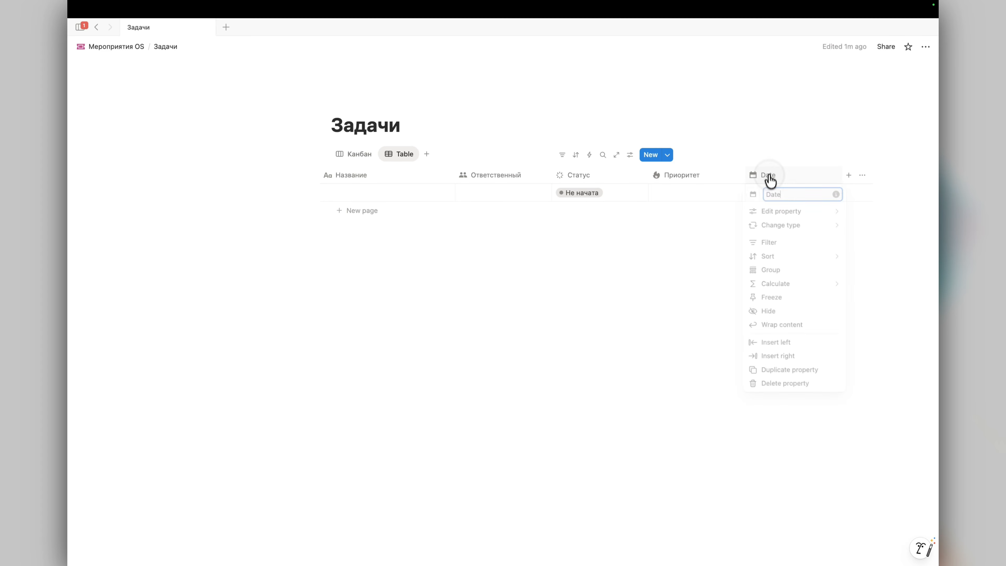
{"action": "double_click", "coordinate": [769, 193]}
{"action": "key", "text": "BackSpace"}
{"action": "type", "text": "t"}
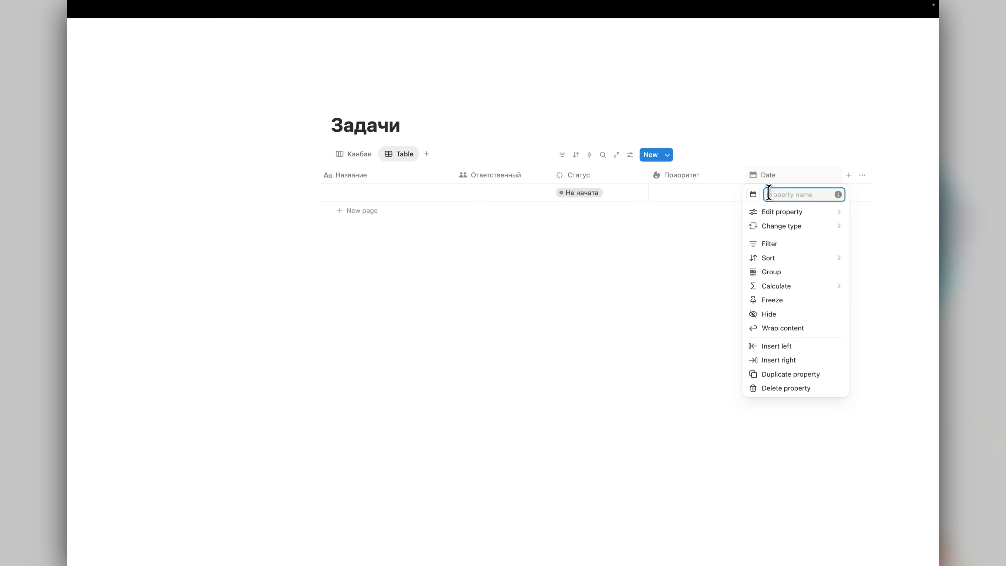
{"action": "type", "text": "едлайн"}
Step: Format Дедлайн with 24-hour time and Day/Month/Year dates
{"action": "left_click", "coordinate": [769, 213]}
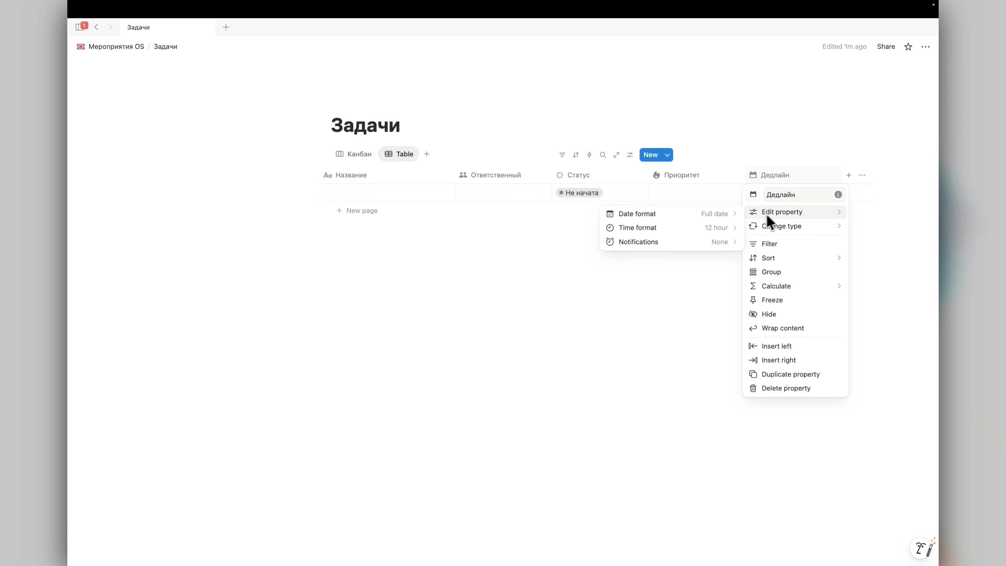
{"action": "left_click", "coordinate": [727, 229]}
{"action": "left_click", "coordinate": [677, 272]}
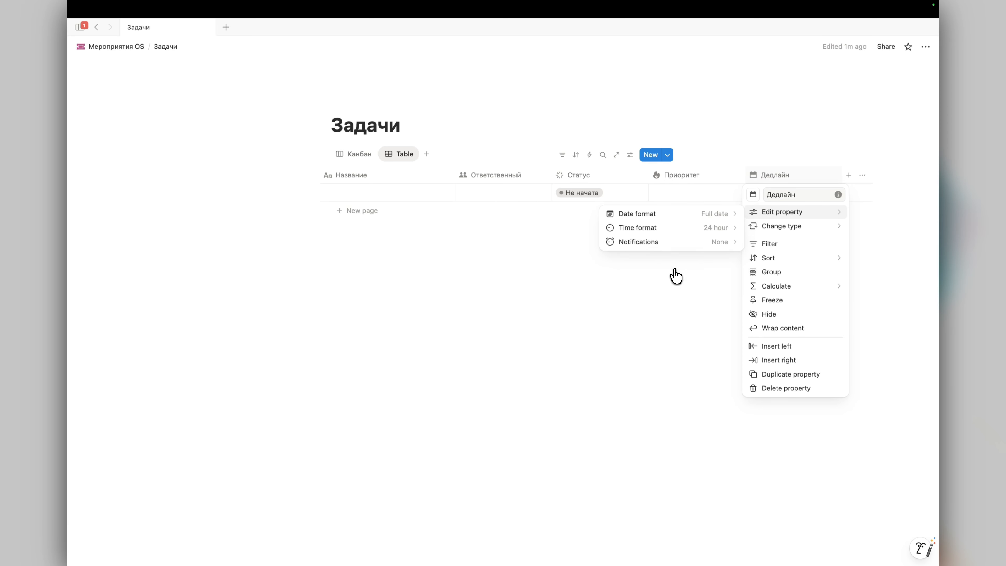
{"action": "left_click", "coordinate": [702, 218]}
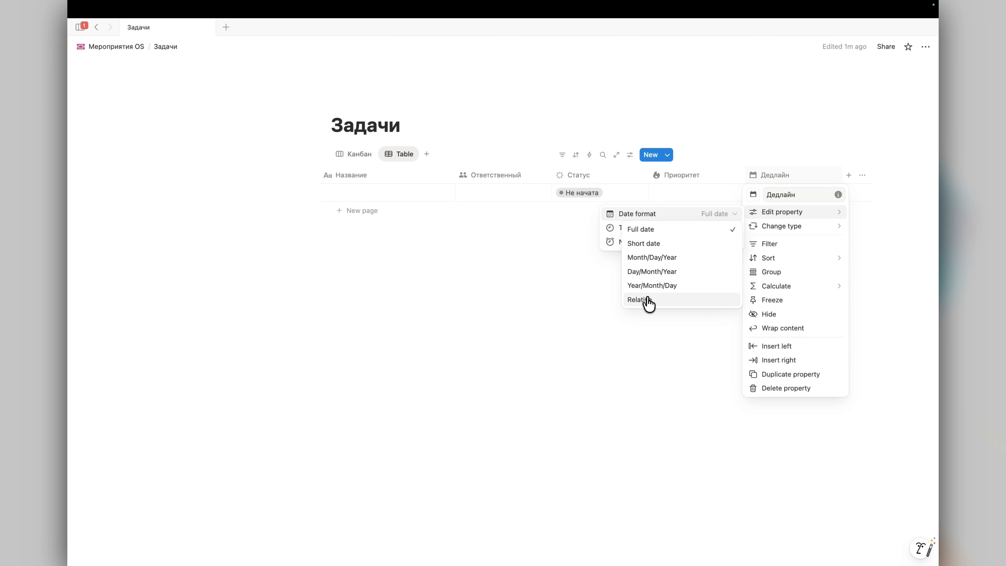
{"action": "left_click", "coordinate": [654, 274]}
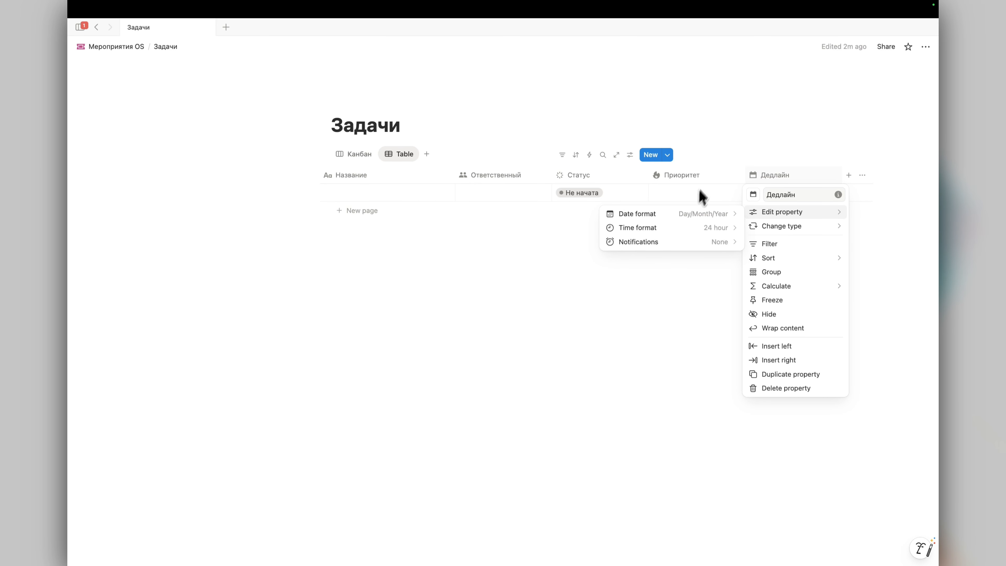
{"action": "left_click", "coordinate": [709, 182]}
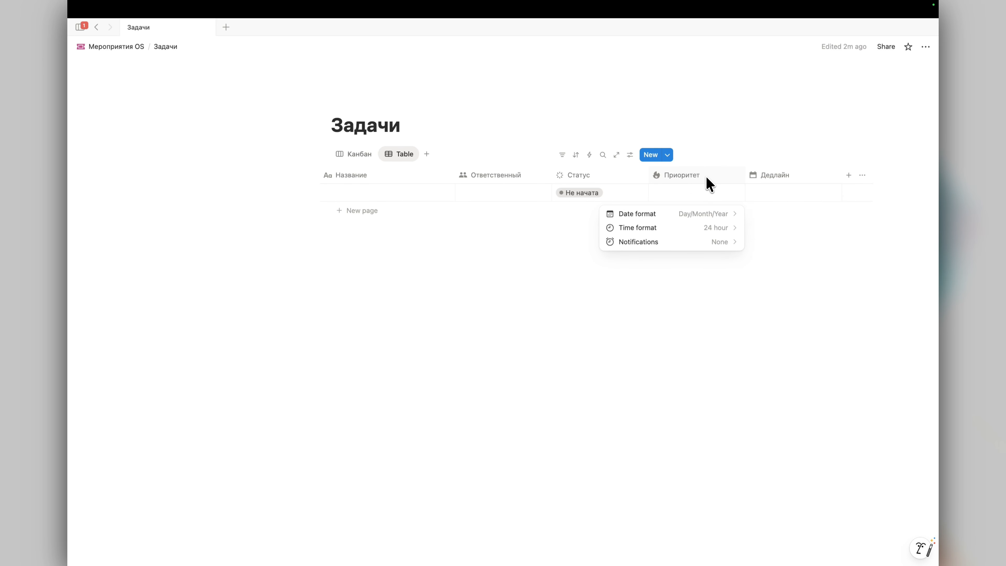
Step: Add a number column named Процент Завершения
{"action": "left_click", "coordinate": [849, 178]}
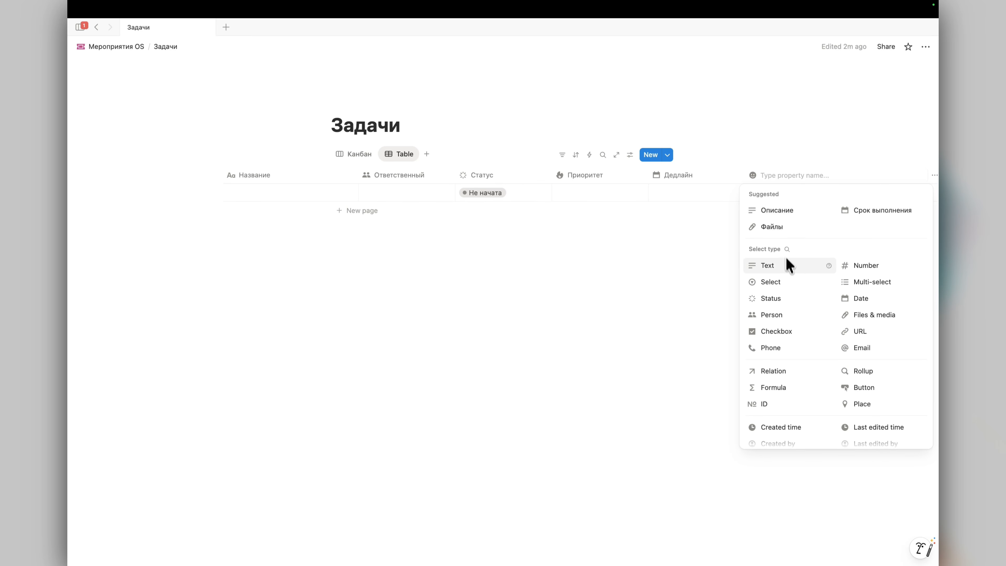
{"action": "left_click", "coordinate": [837, 267]}
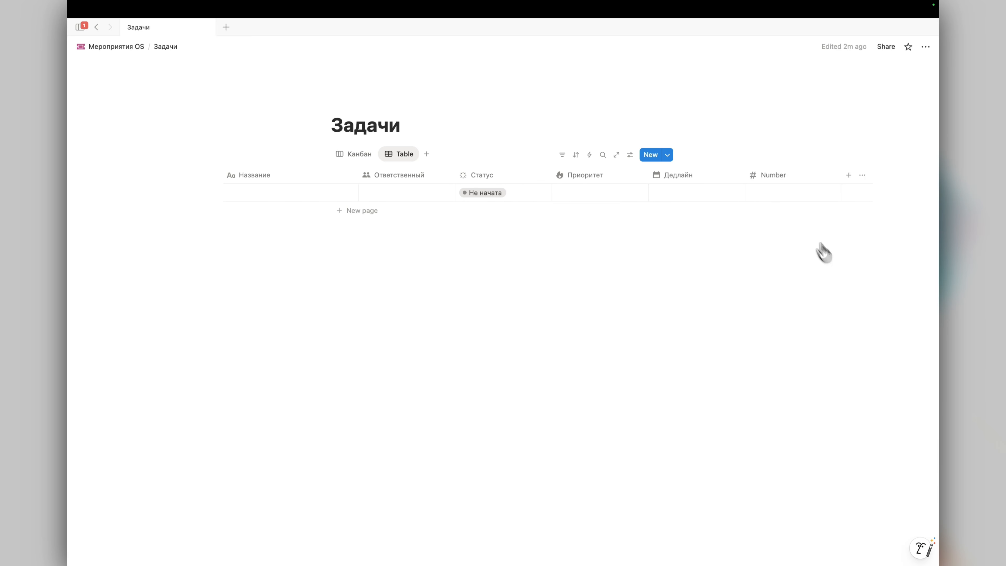
{"action": "left_click", "coordinate": [780, 183]}
{"action": "type", "text": "Процент Завер"}
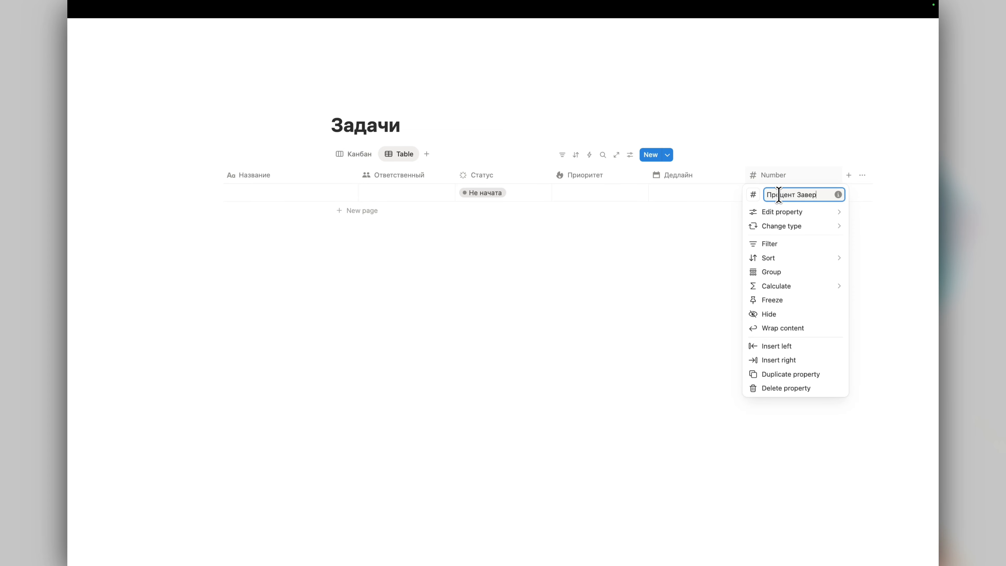
{"action": "type", "text": "шения"}
{"action": "key", "text": "Return"}
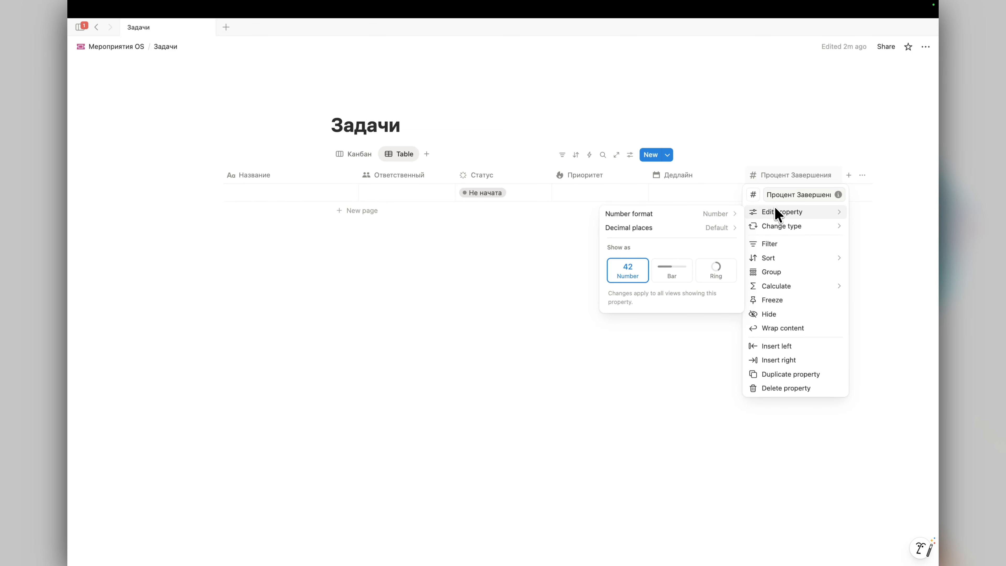
Step: Format Процент Завершения as Percent, shown as a blue bar
{"action": "mouse_move", "coordinate": [776, 214]}
{"action": "left_click", "coordinate": [716, 219]}
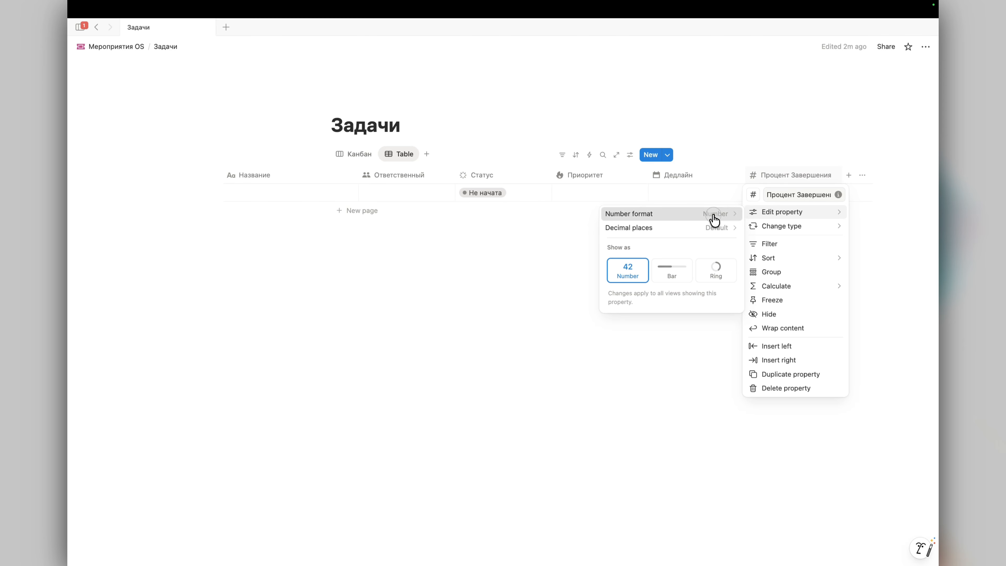
{"action": "type", "text": "p"}
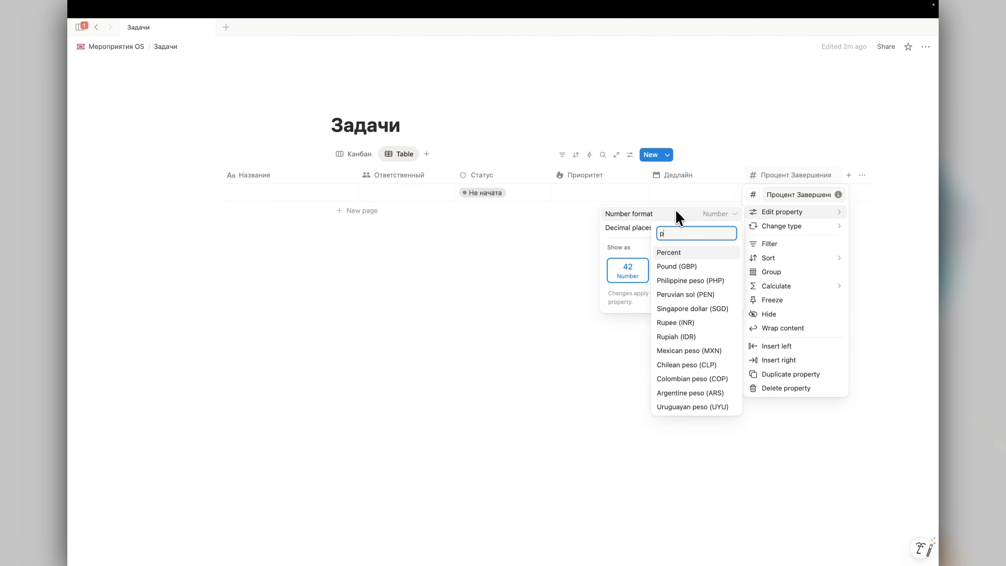
{"action": "type", "text": "erce"}
{"action": "key", "text": "Return"}
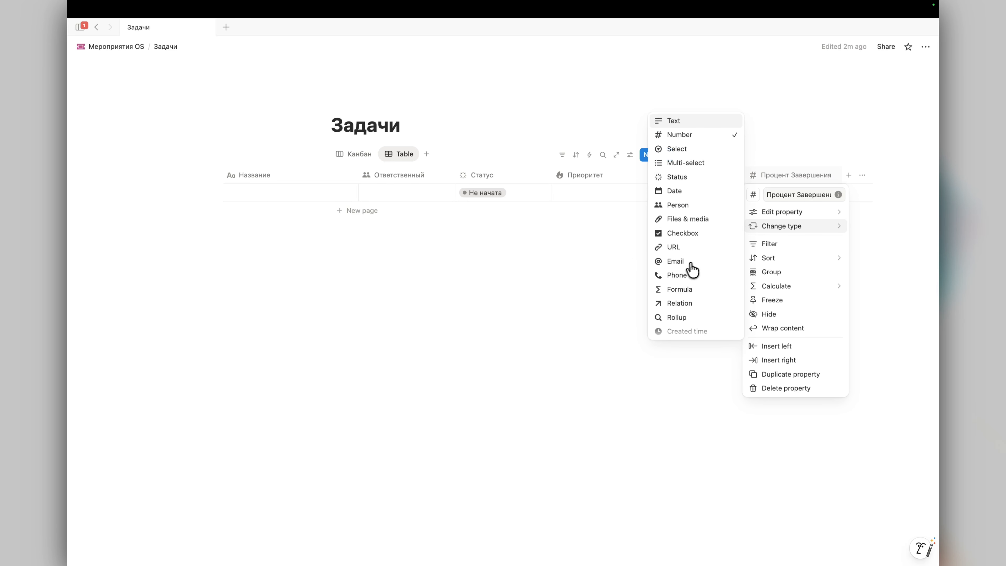
{"action": "left_click", "coordinate": [687, 269]}
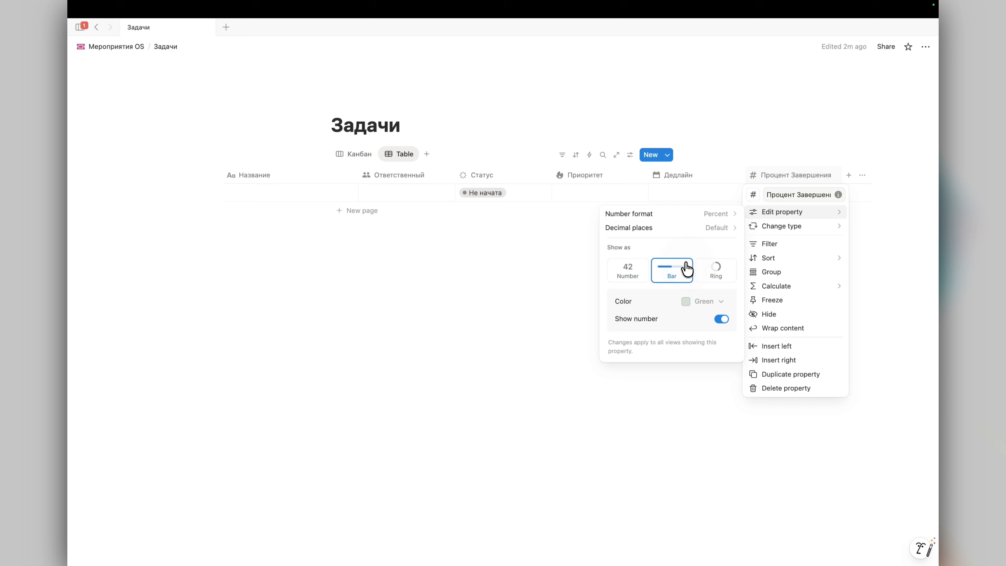
{"action": "left_click", "coordinate": [706, 304]}
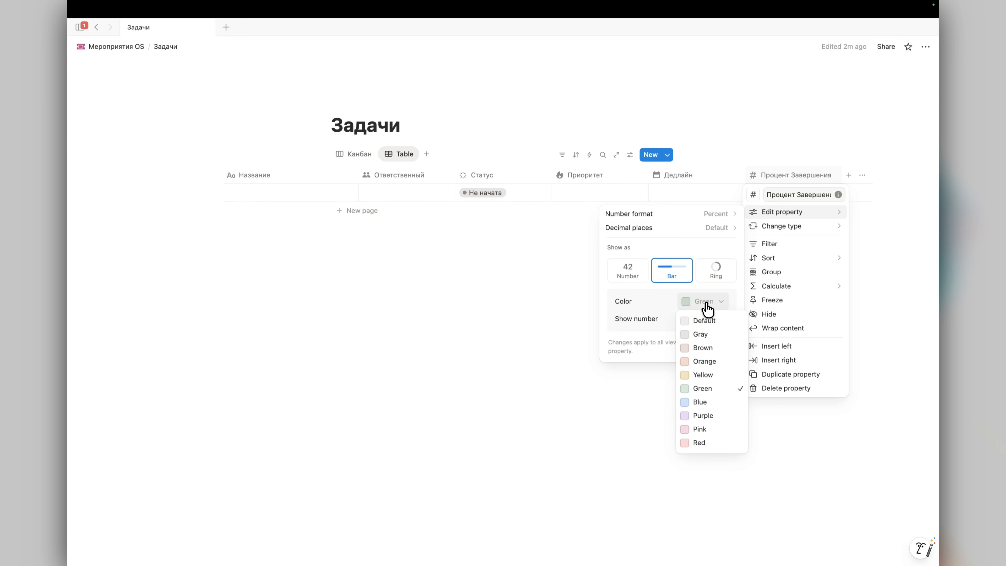
{"action": "left_click", "coordinate": [710, 403]}
{"action": "left_click", "coordinate": [703, 184]}
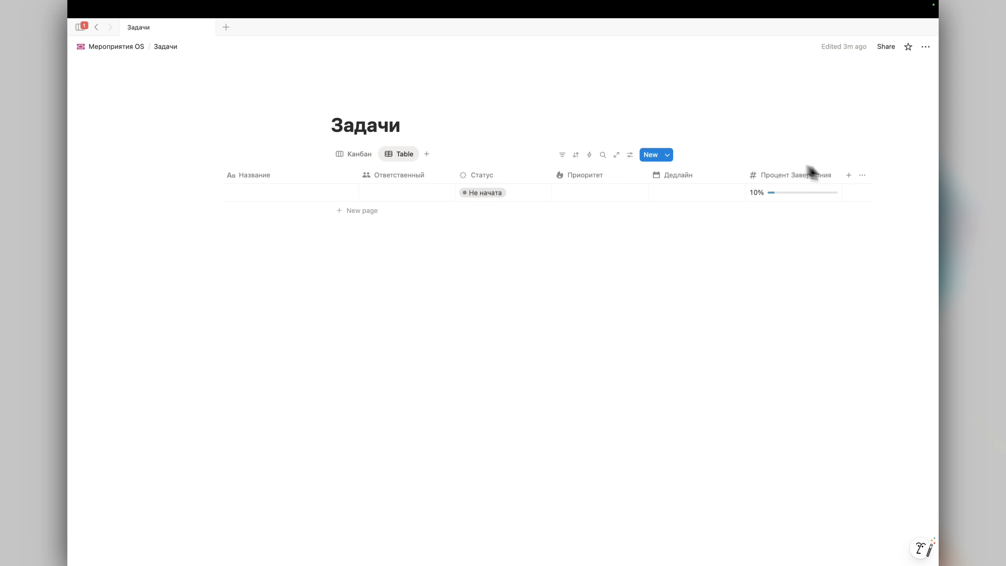
{"action": "left_click", "coordinate": [849, 174]}
Step: Make the new column a text property named Заметки
{"action": "left_click", "coordinate": [784, 265]}
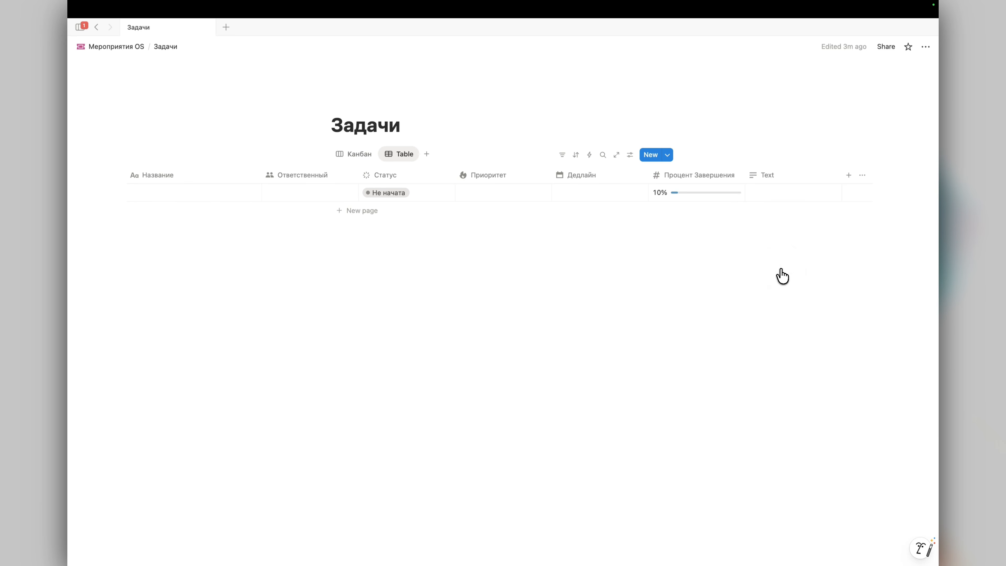
{"action": "left_click", "coordinate": [785, 176]}
{"action": "key", "text": "BackSpace"}
{"action": "key", "text": "ctrl+space"}
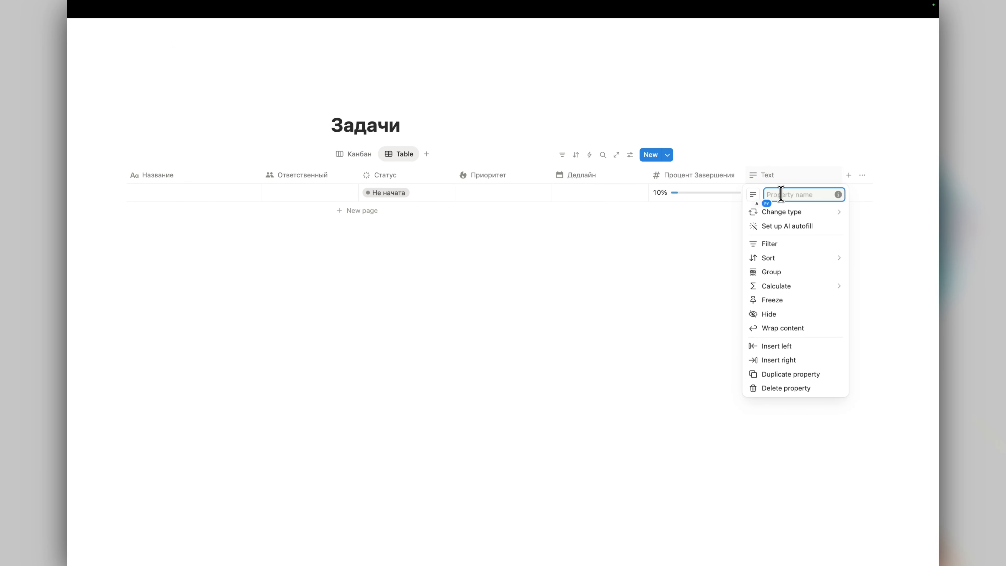
{"action": "left_click", "coordinate": [766, 158]}
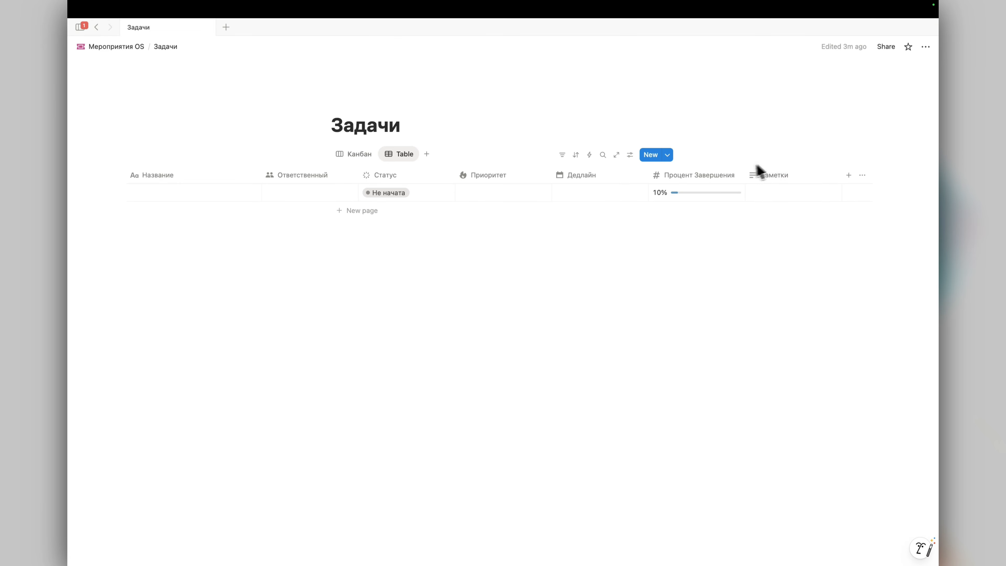
Step: Add a Теги multi-select column and tag the first row Работа and Важное
{"action": "left_click", "coordinate": [849, 175]}
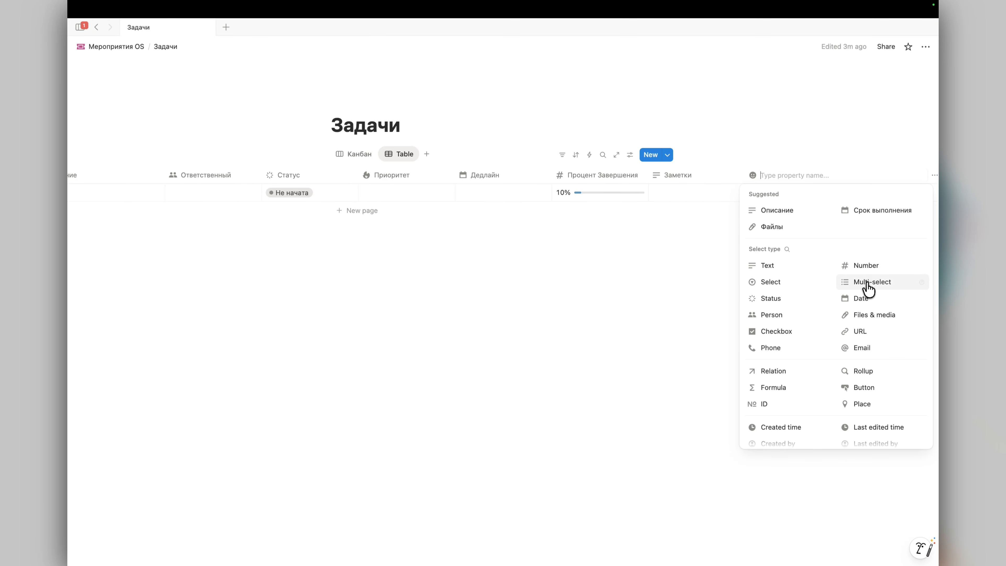
{"action": "left_click", "coordinate": [874, 290]}
{"action": "left_click", "coordinate": [786, 178]}
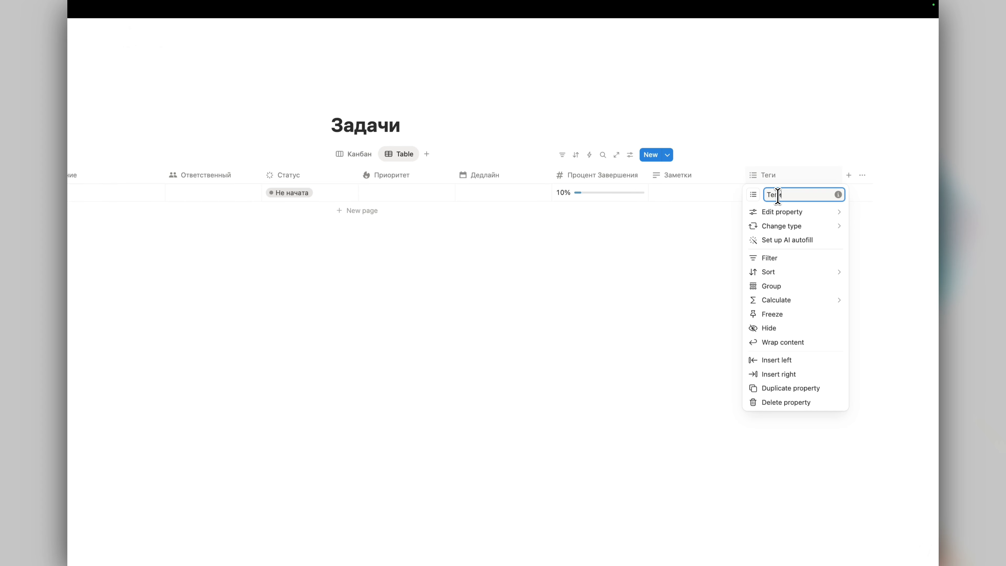
{"action": "key", "text": "Return"}
{"action": "left_click", "coordinate": [771, 193]}
{"action": "type", "text": "Рабо"}
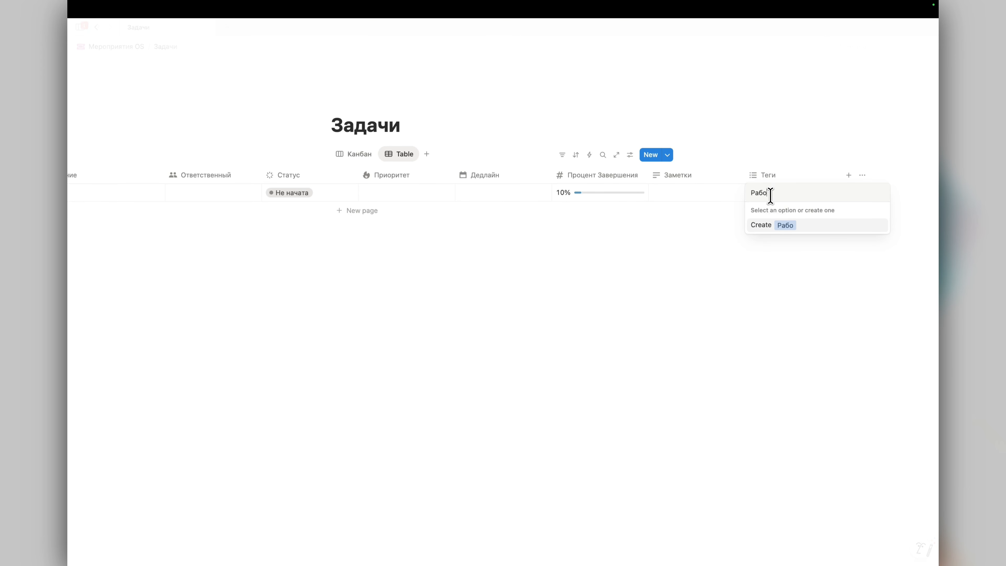
{"action": "type", "text": "та"}
{"action": "key", "text": "Return"}
{"action": "type", "text": "Важное"}
{"action": "key", "text": "Return"}
{"action": "key", "text": "Escape"}
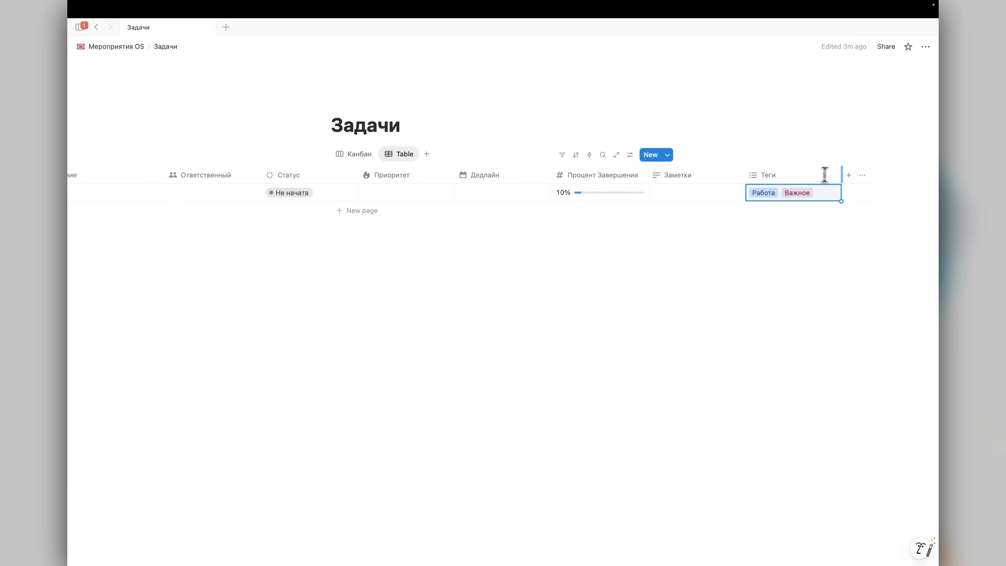
{"action": "scroll", "coordinate": [841, 183], "scroll_direction": "left", "scroll_amount": 10}
Step: Switch the page to full width
{"action": "left_click", "coordinate": [925, 46]}
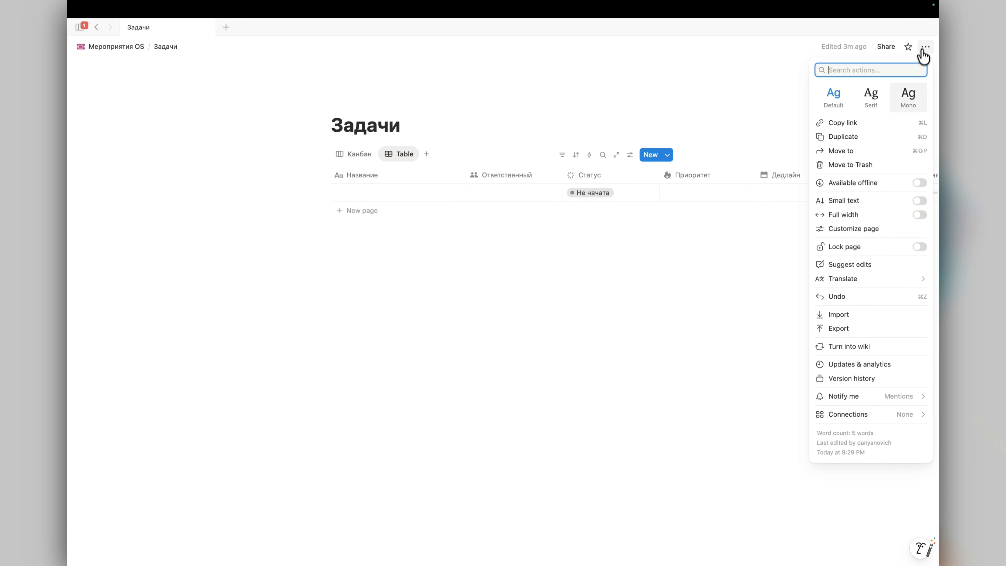
{"action": "left_click", "coordinate": [918, 216]}
{"action": "key", "text": "Escape"}
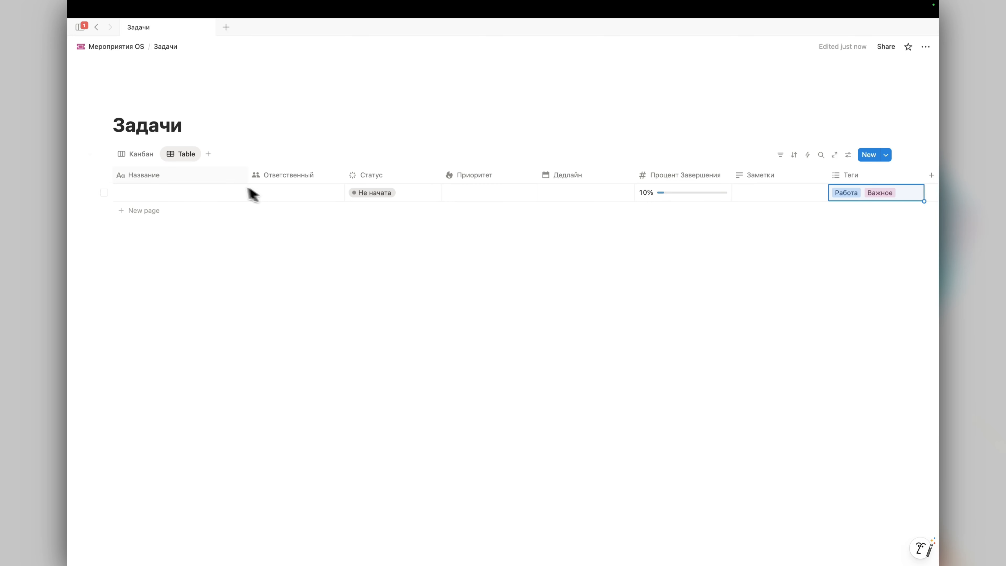
Step: Rename the Table view to Все задачи
{"action": "left_click", "coordinate": [190, 159]}
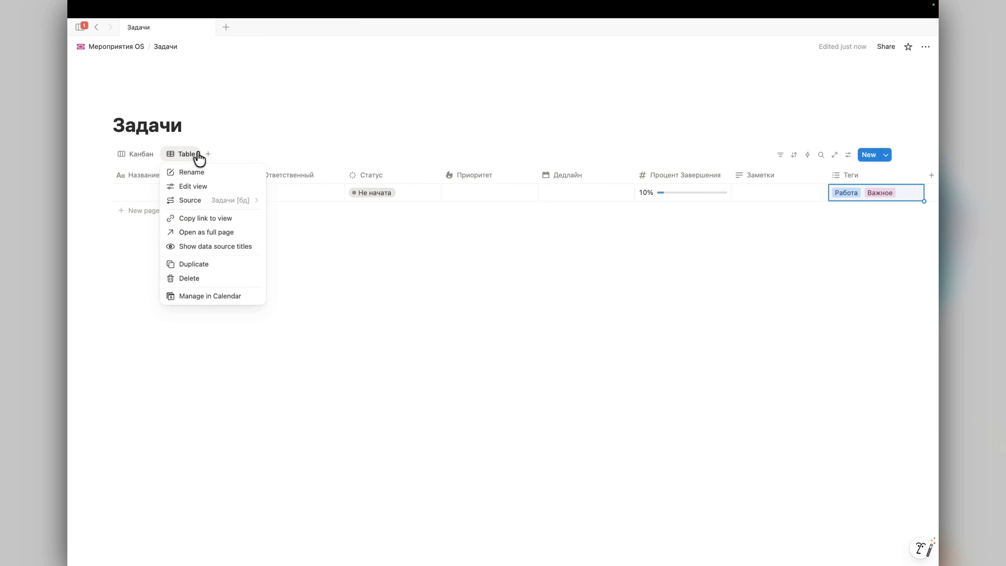
{"action": "left_click", "coordinate": [209, 156]}
{"action": "left_click", "coordinate": [209, 156]}
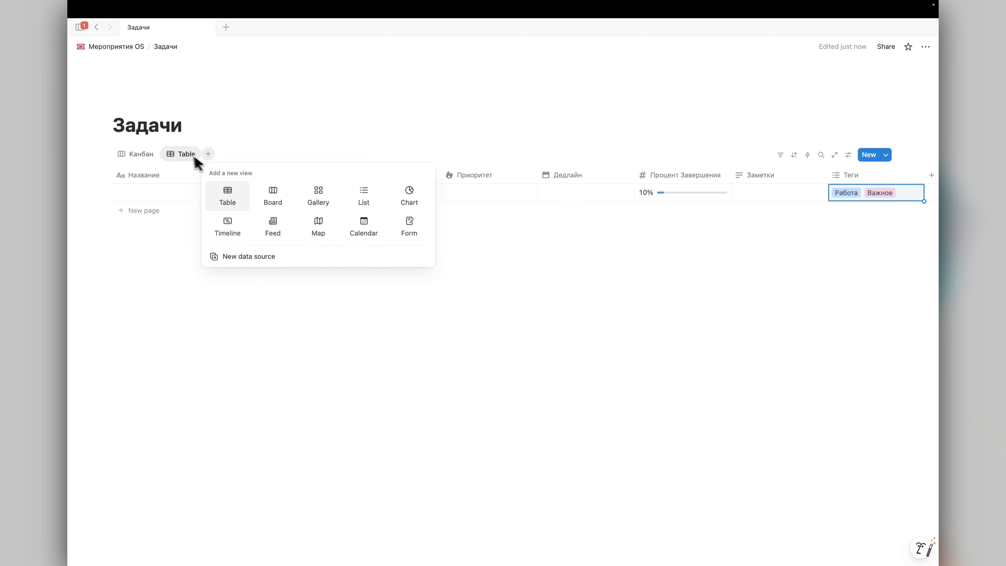
{"action": "left_click", "coordinate": [187, 158]}
{"action": "left_click", "coordinate": [186, 157]}
{"action": "left_click", "coordinate": [187, 176]}
{"action": "key", "text": "super+a"}
{"action": "type", "text": "Все задачи"}
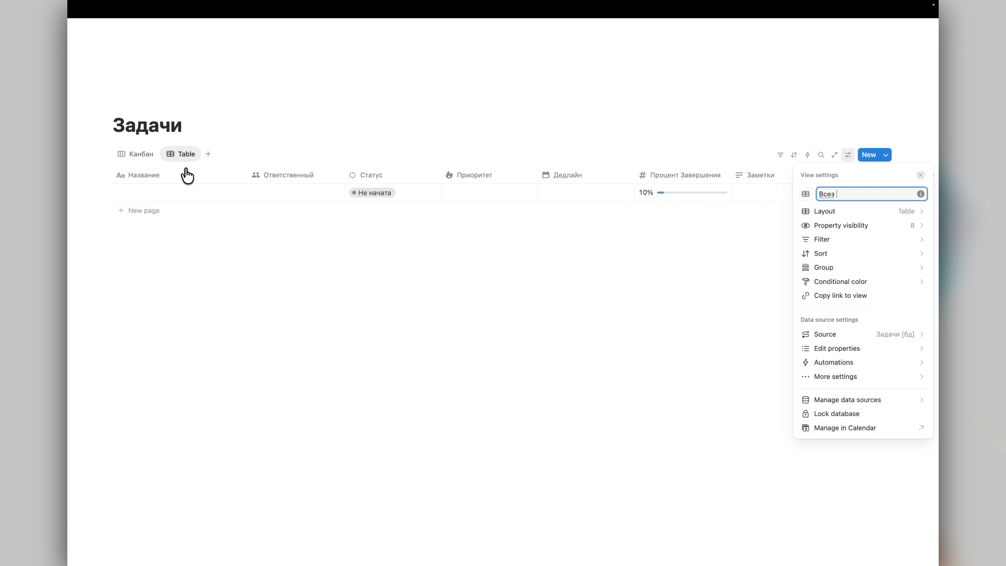
{"action": "key", "text": "Escape"}
Step: Add a calendar view of the tasks named Месяц
{"action": "left_click", "coordinate": [228, 155]}
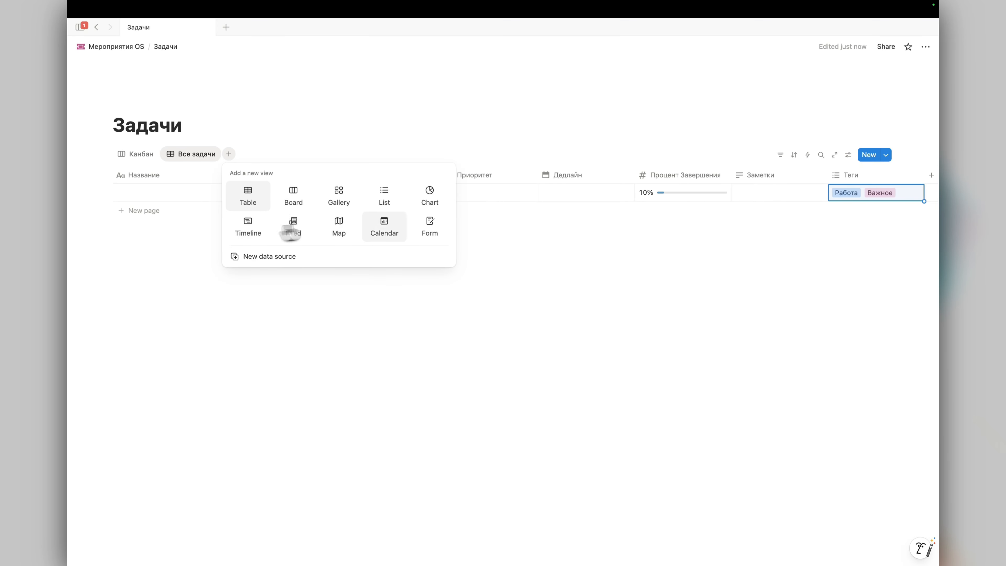
{"action": "left_click", "coordinate": [384, 226]}
{"action": "type", "text": "Кал"}
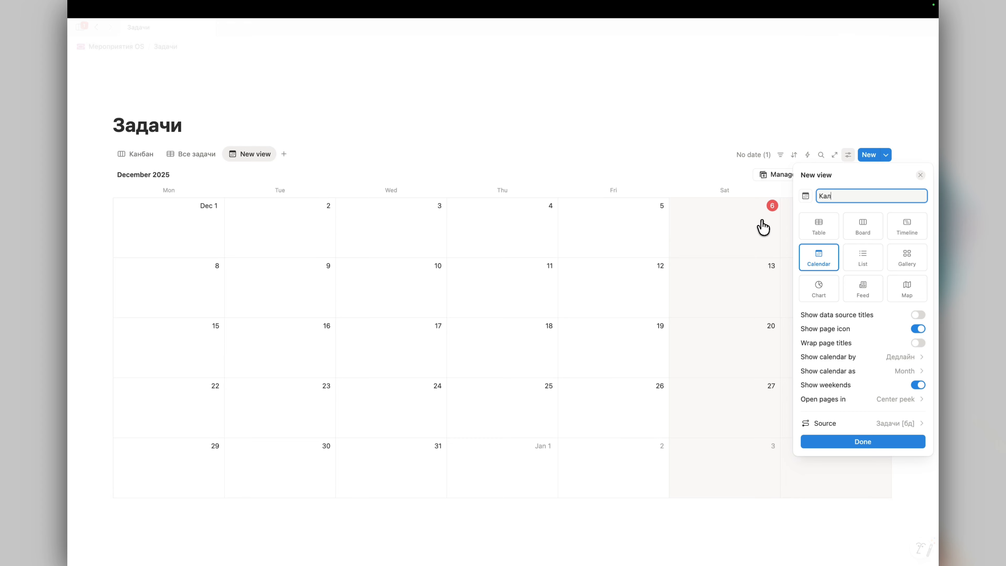
{"action": "type", "text": "ендМес"}
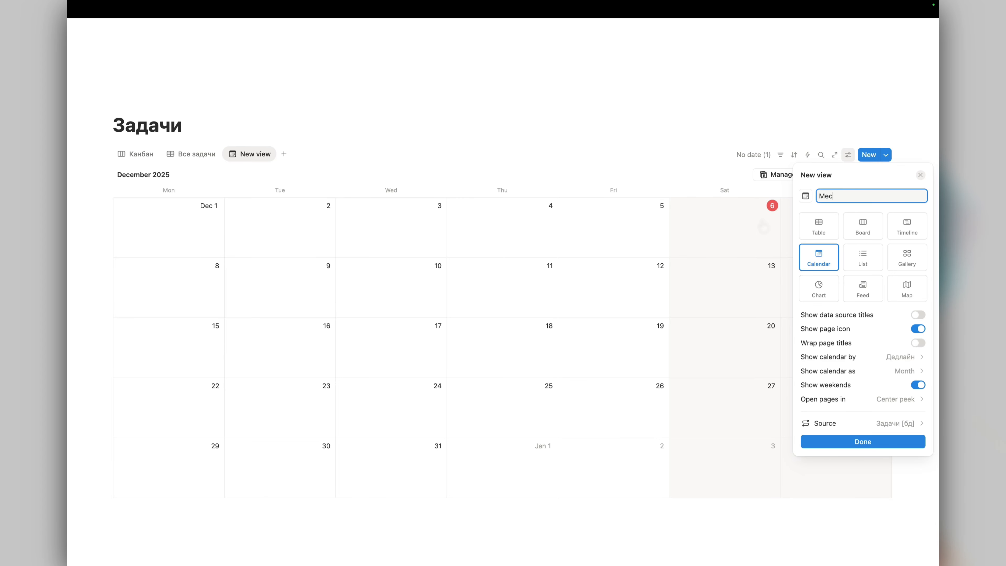
{"action": "type", "text": "яц"}
Step: On the Канбан board, assign the first task to the workspace owner with deadline 06/12/2025
{"action": "left_click", "coordinate": [872, 441]}
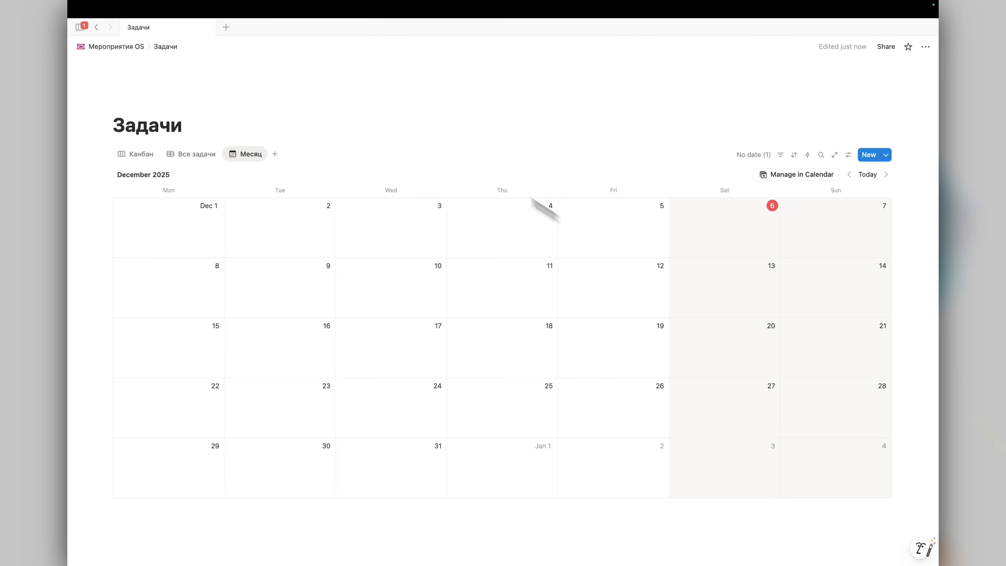
{"action": "left_click", "coordinate": [137, 155]}
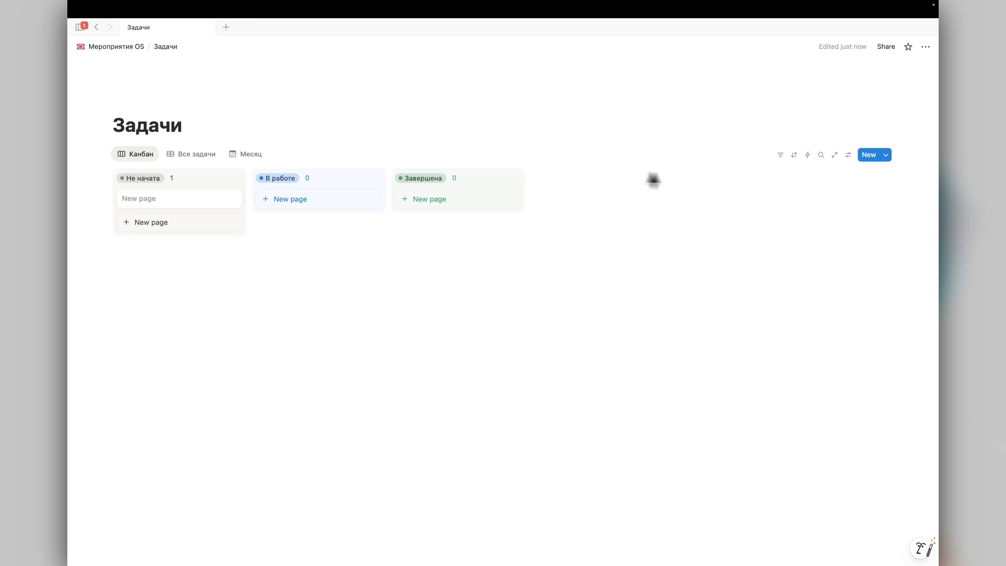
{"action": "left_click", "coordinate": [147, 204]}
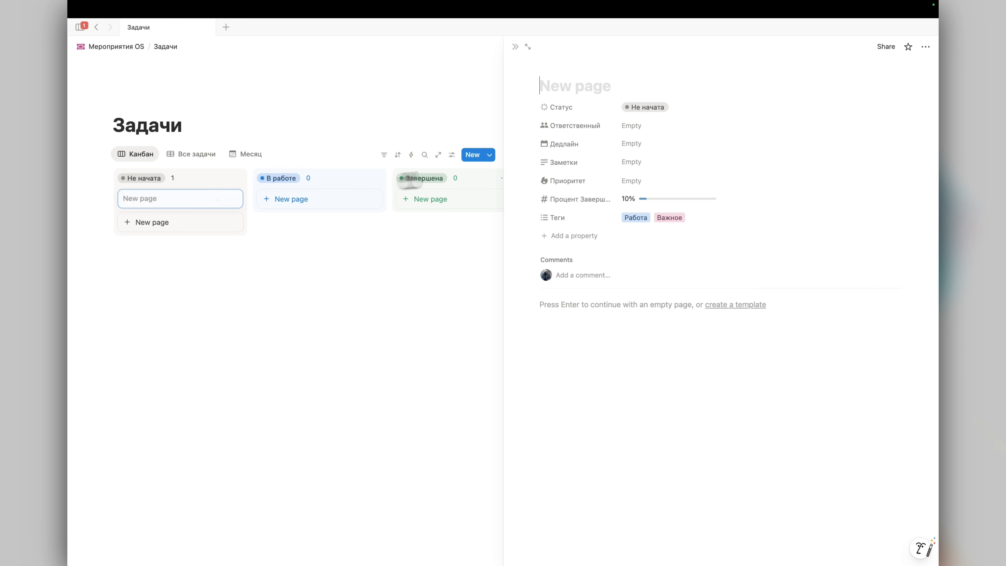
{"action": "left_click", "coordinate": [642, 128]}
{"action": "left_click", "coordinate": [659, 163]}
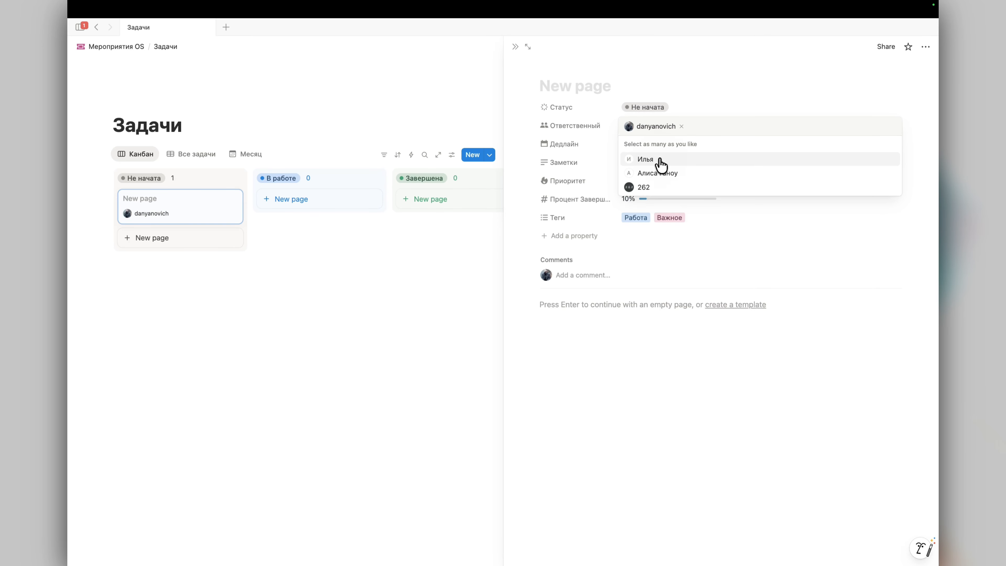
{"action": "left_click", "coordinate": [636, 144]}
{"action": "left_click", "coordinate": [635, 143]}
{"action": "left_click", "coordinate": [707, 210]}
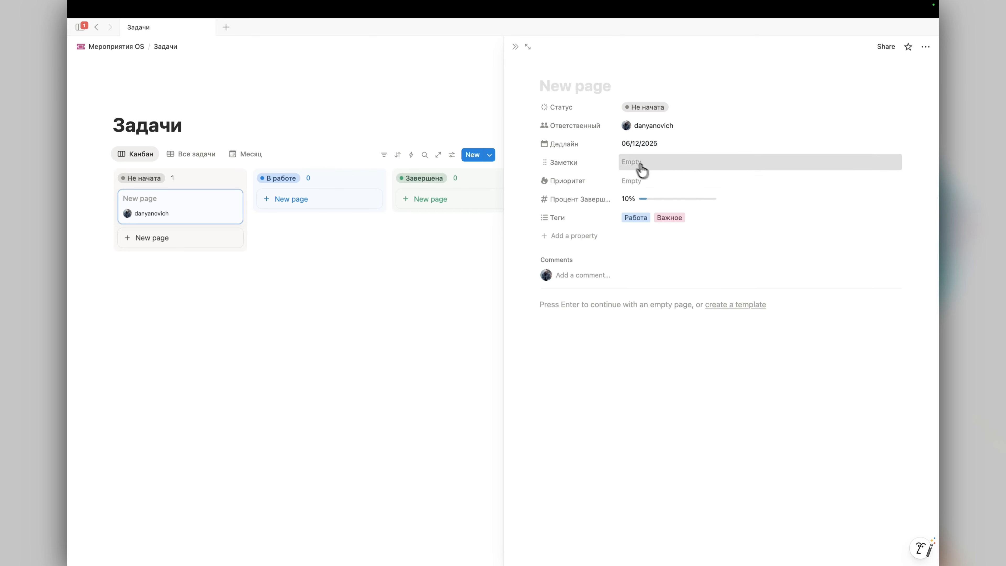
Step: Give the task the note Пример, priority Средний and the title Задача 1
{"action": "left_click", "coordinate": [640, 165]}
{"action": "type", "text": "Пример"}
{"action": "key", "text": "Return"}
{"action": "left_click", "coordinate": [636, 183]}
{"action": "left_click", "coordinate": [649, 224]}
{"action": "left_click", "coordinate": [222, 218]}
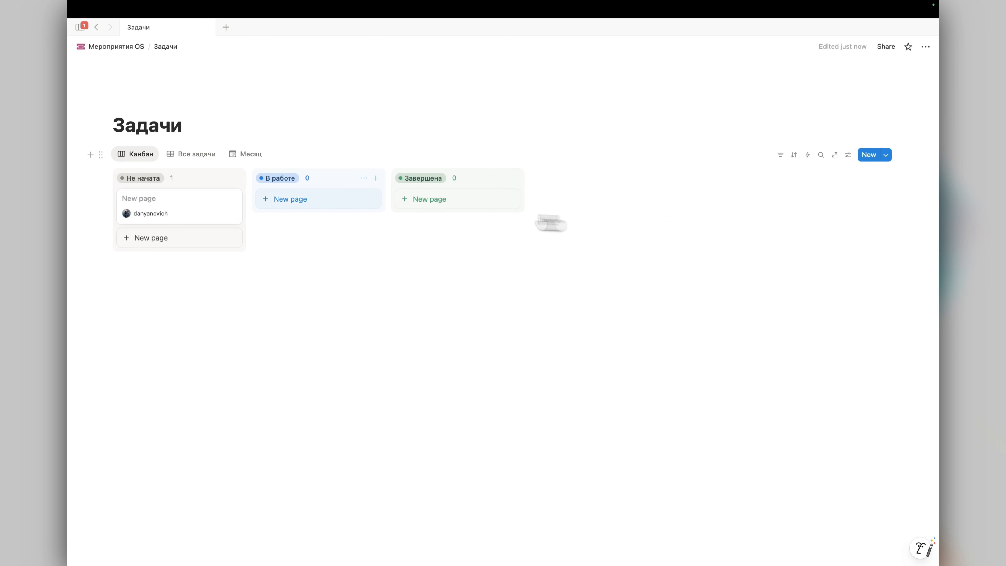
{"action": "left_click", "coordinate": [213, 214]}
{"action": "type", "text": "Задача 1"}
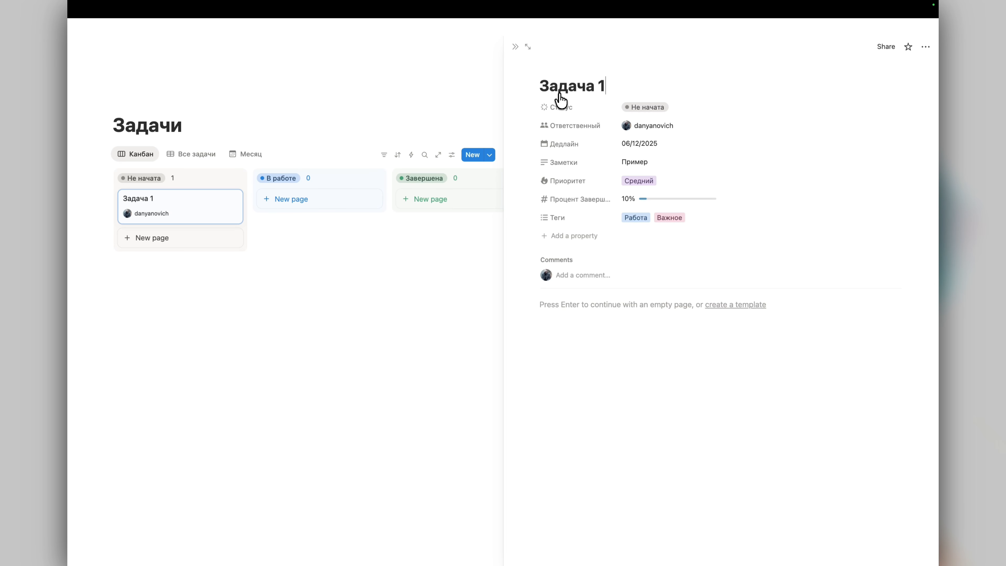
{"action": "left_click", "coordinate": [392, 131]}
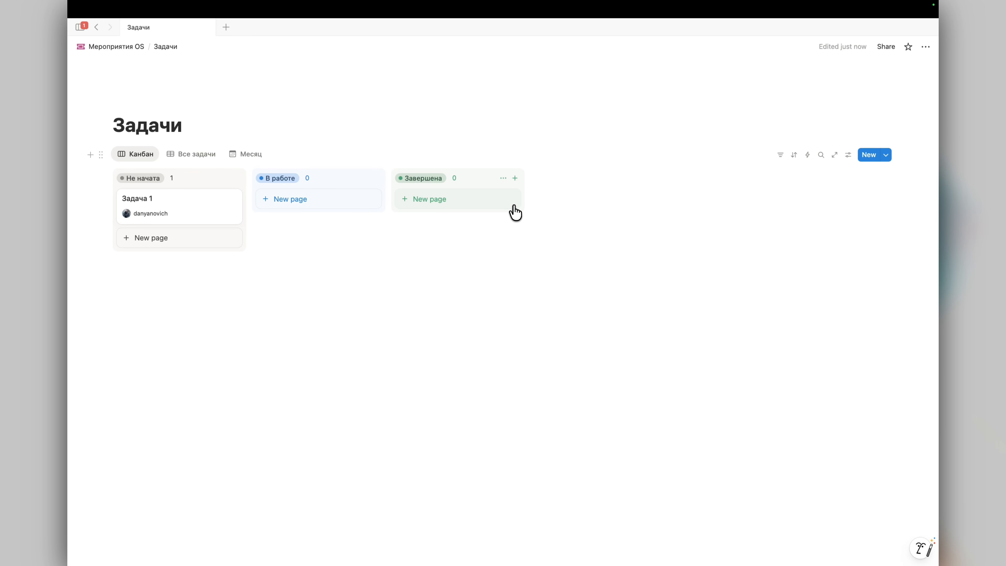
Step: Make the Канбан cards show Дедлайн, Приоритет and Процент Завершения
{"action": "left_click", "coordinate": [849, 155]}
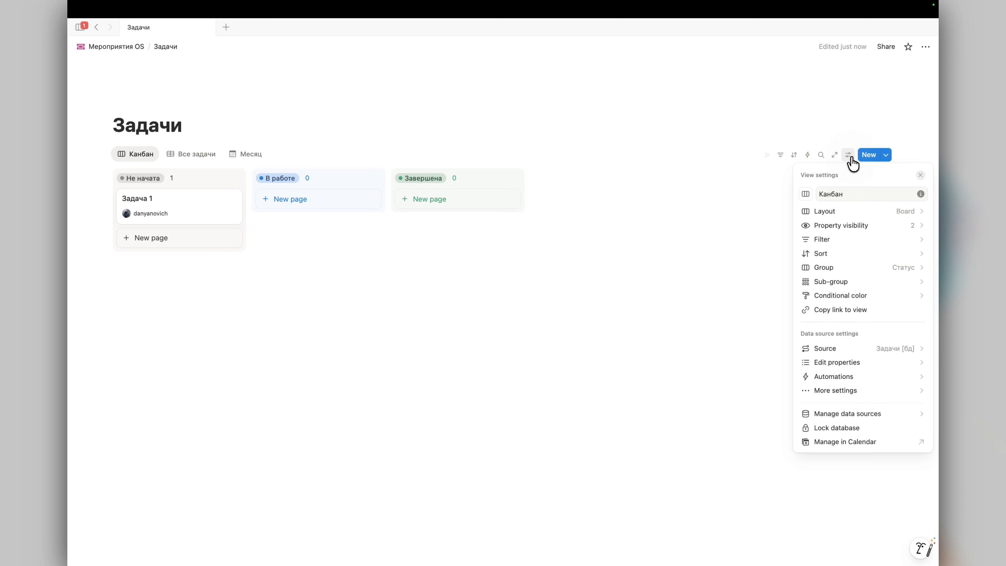
{"action": "left_click", "coordinate": [839, 226]}
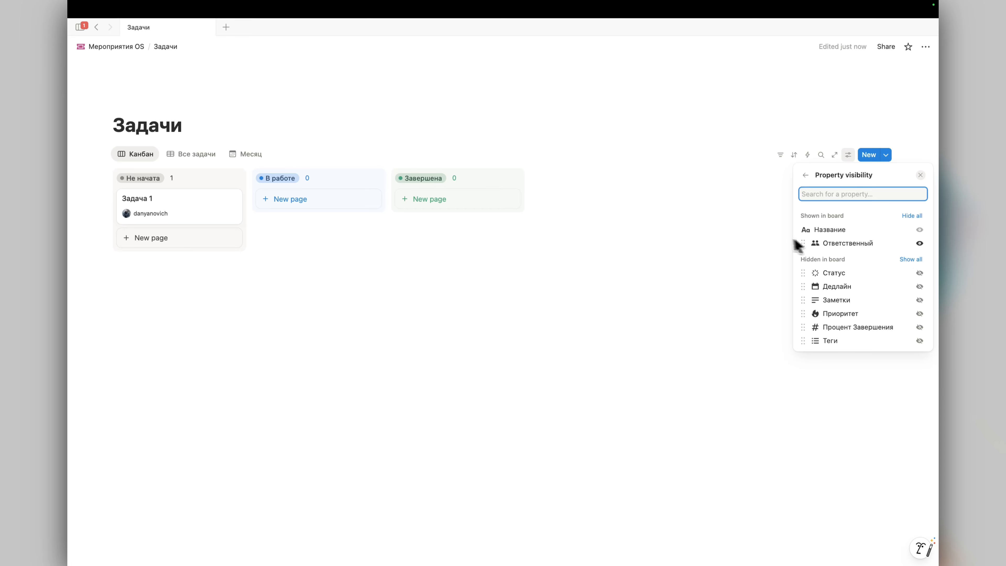
{"action": "left_click", "coordinate": [920, 286]}
{"action": "left_click", "coordinate": [920, 315]}
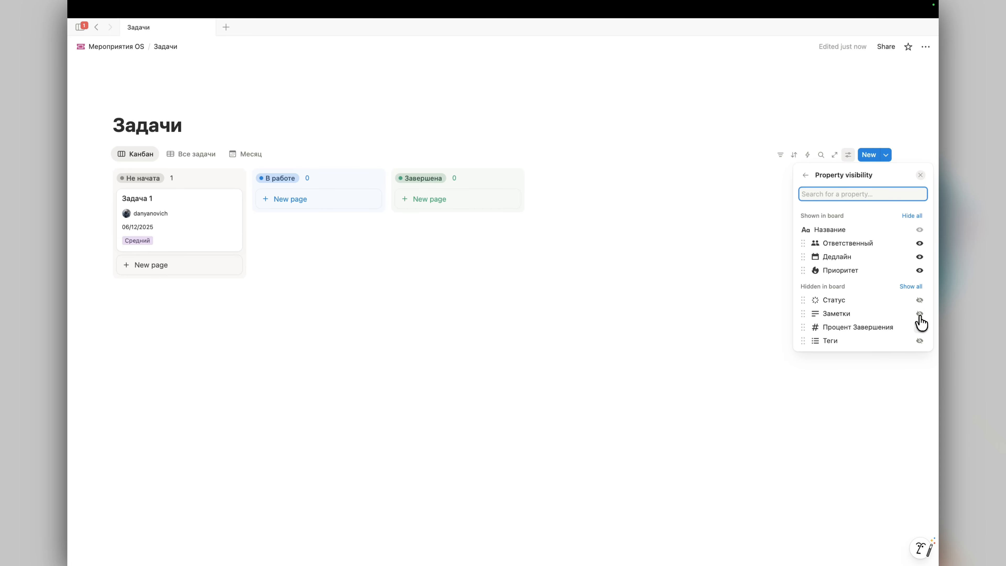
{"action": "left_click", "coordinate": [920, 327]}
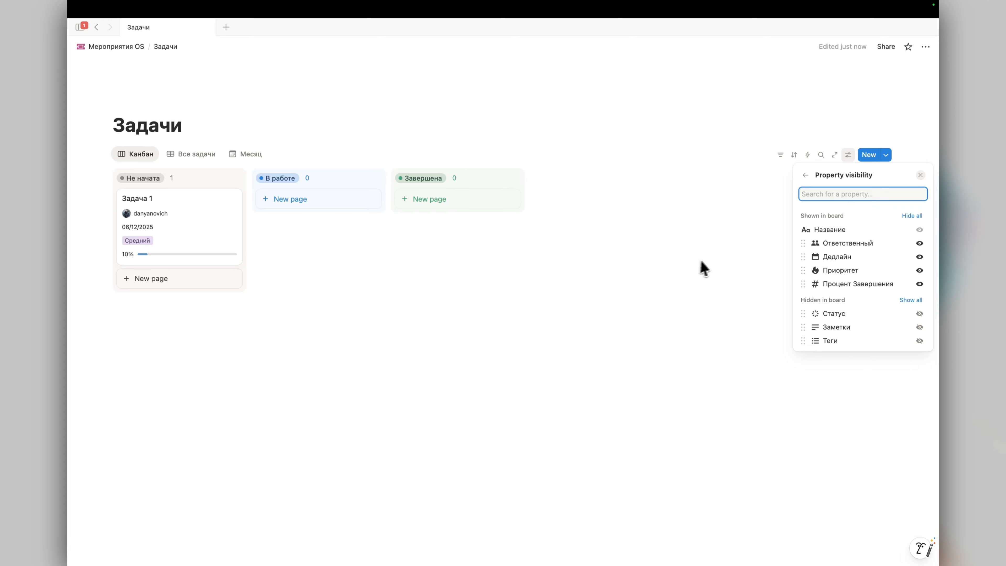
{"action": "left_click", "coordinate": [703, 269]}
{"action": "left_click", "coordinate": [225, 259]}
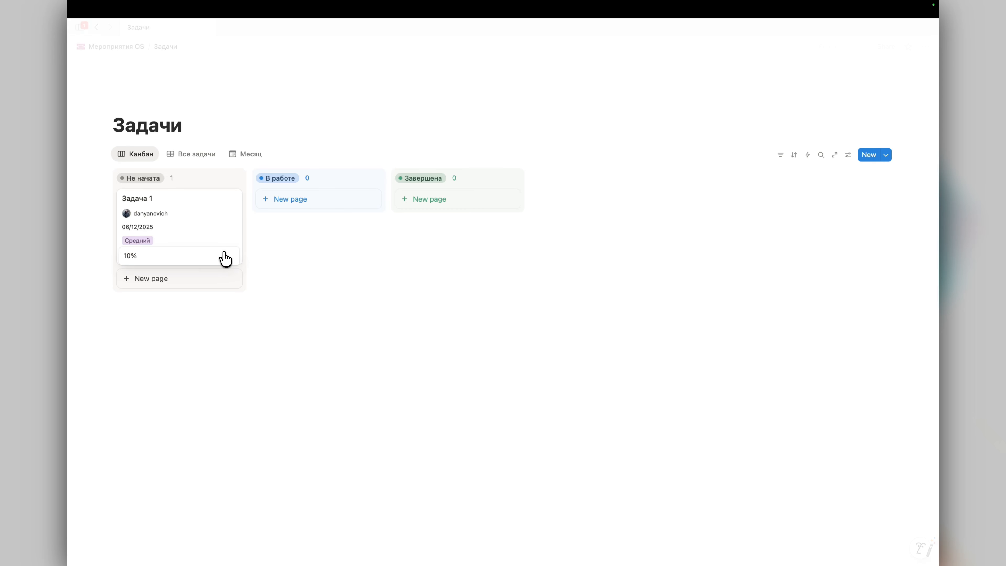
Step: Set Задача 1 to 40% complete, Высокий priority and deadline 09/12/2025, and move it to Завершена
{"action": "key", "text": "BackSpace"}
{"action": "key", "text": "BackSpace"}
{"action": "key", "text": "BackSpace"}
{"action": "type", "text": "4"}
{"action": "key", "text": "Escape"}
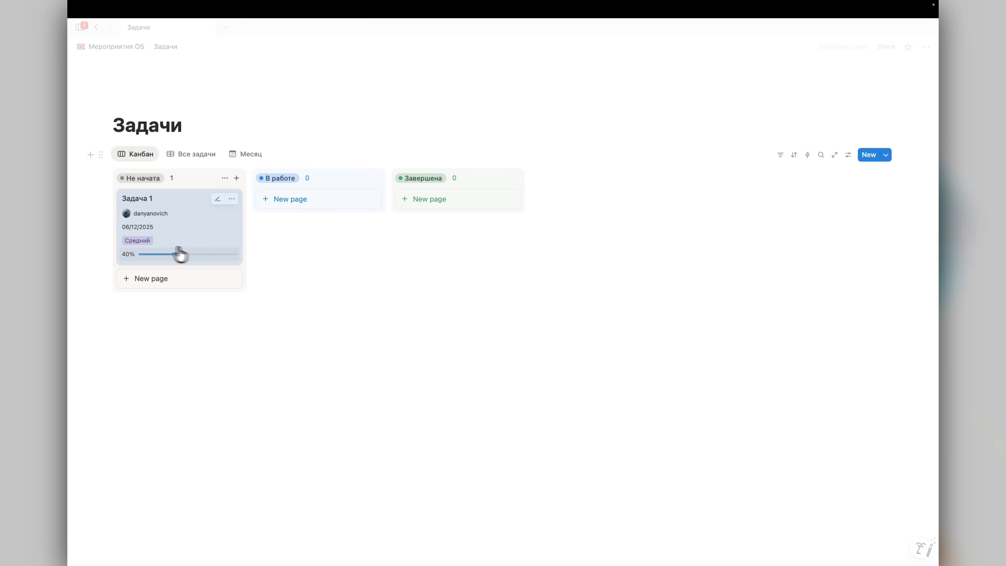
{"action": "left_click", "coordinate": [142, 241]}
{"action": "left_click", "coordinate": [160, 276]}
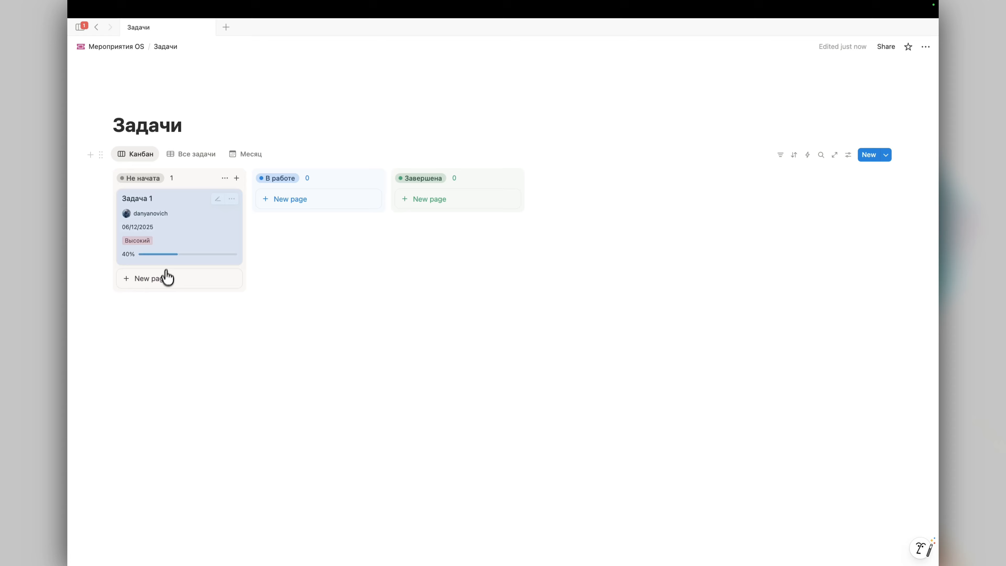
{"action": "left_click", "coordinate": [137, 228]}
{"action": "left_click", "coordinate": [148, 309]}
{"action": "key", "text": "Escape"}
{"action": "left_click_drag", "start_coordinate": [163, 229], "coordinate": [409, 185]}
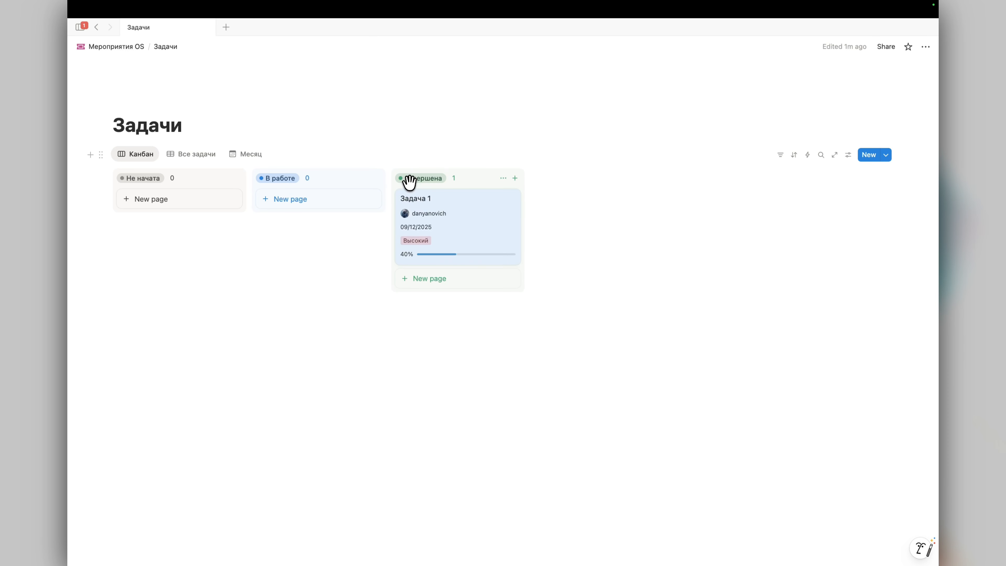
Step: Give the Задачи page a check-circle icon from the Icons set
{"action": "left_click", "coordinate": [137, 103]}
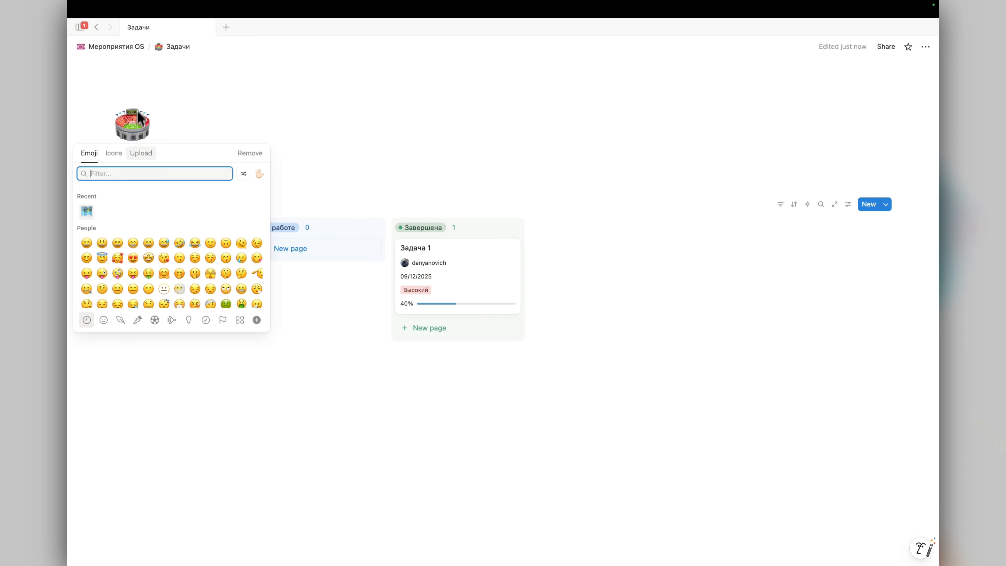
{"action": "left_click", "coordinate": [115, 154]}
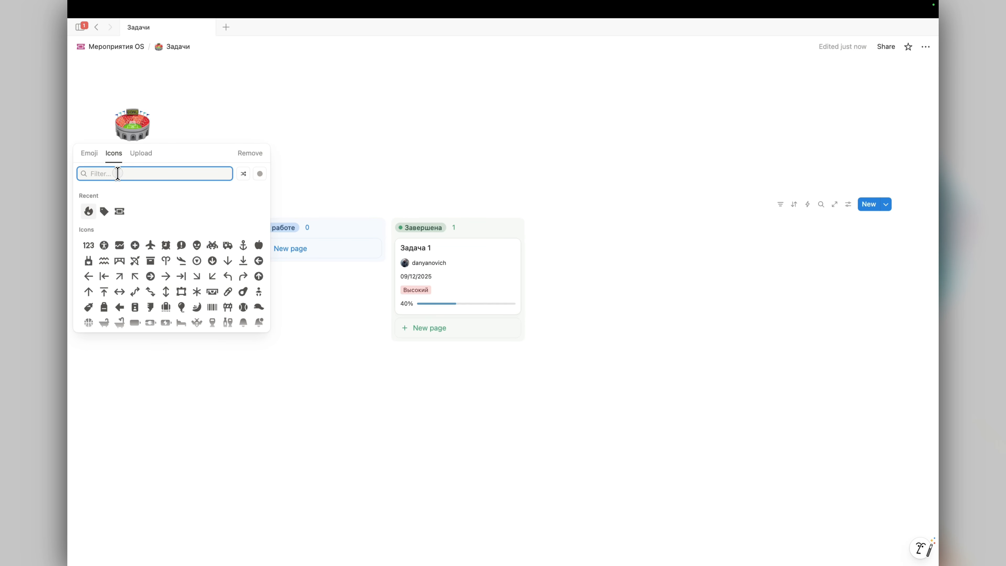
{"action": "type", "text": "chgeck"}
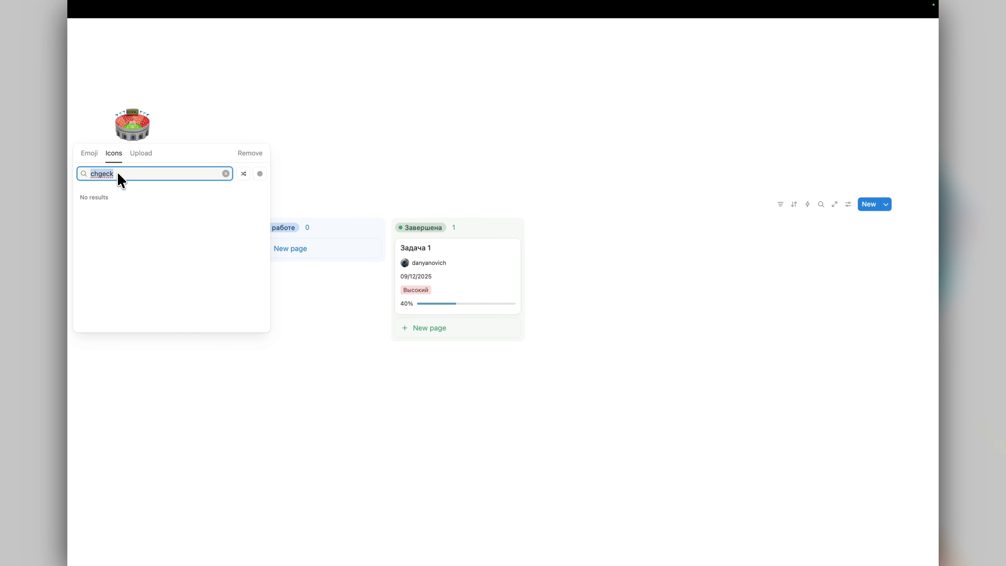
{"action": "type", "text": "check"}
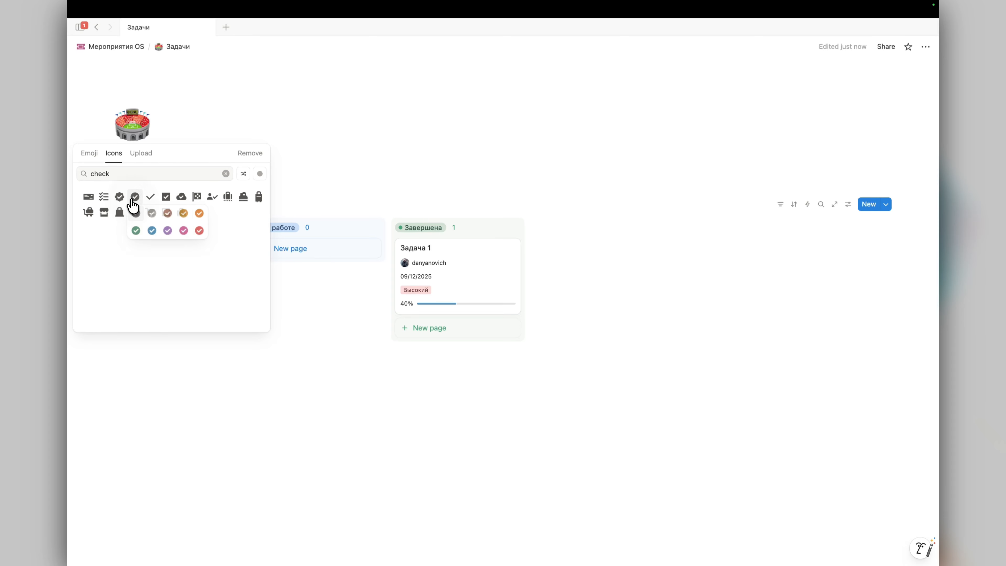
{"action": "left_click", "coordinate": [132, 203]}
{"action": "left_click", "coordinate": [131, 56]}
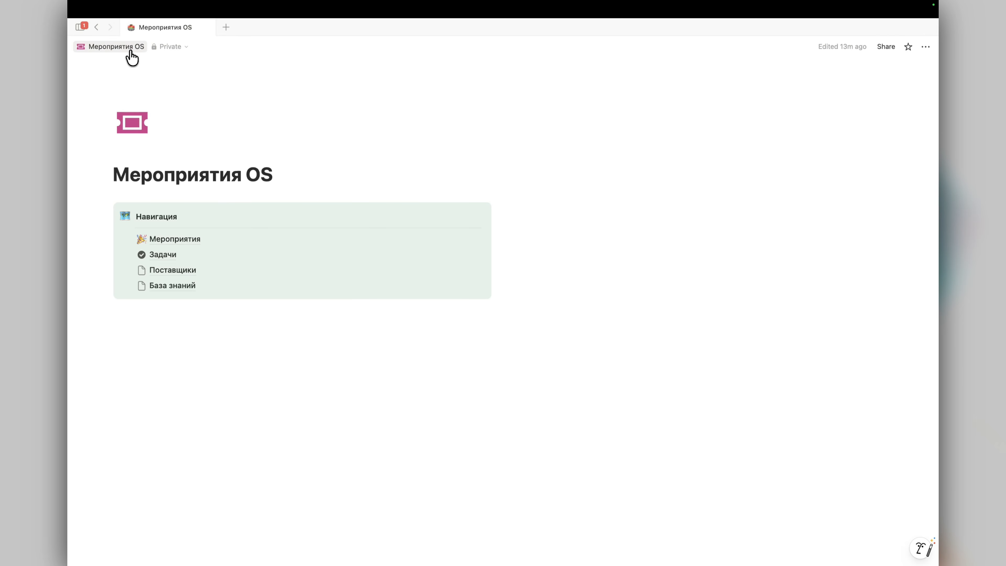
{"action": "key", "text": "super+bracketleft"}
Step: Make the Задачи check-circle icon pink, then open the Поставщики page from Мероприятия OS
{"action": "left_click", "coordinate": [132, 122]}
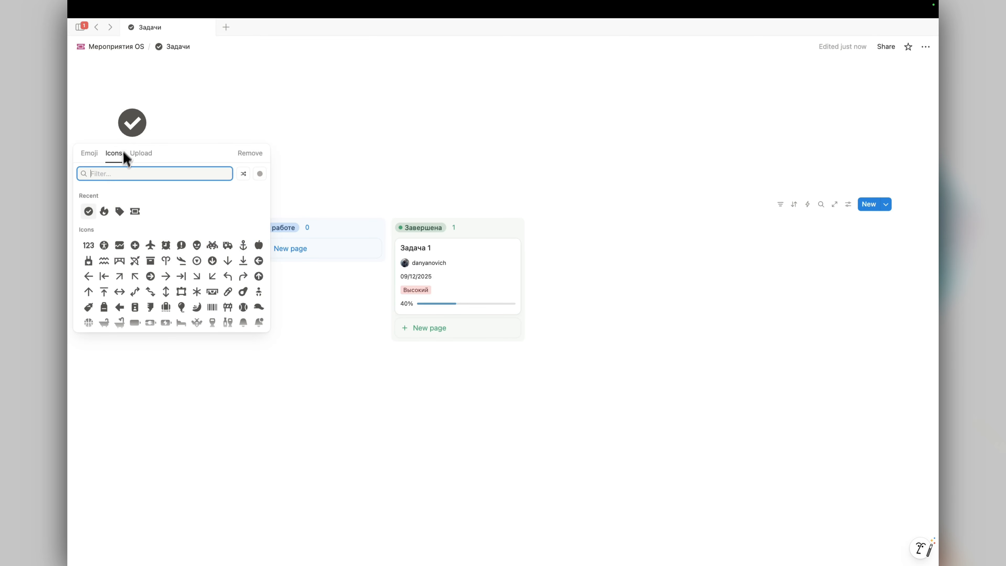
{"action": "type", "text": "check"}
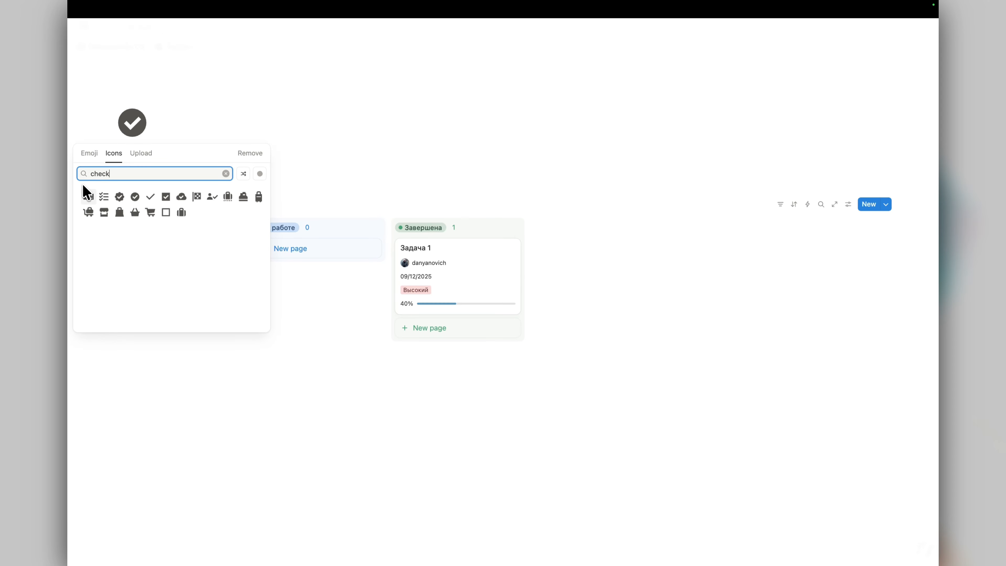
{"action": "left_click", "coordinate": [132, 201]}
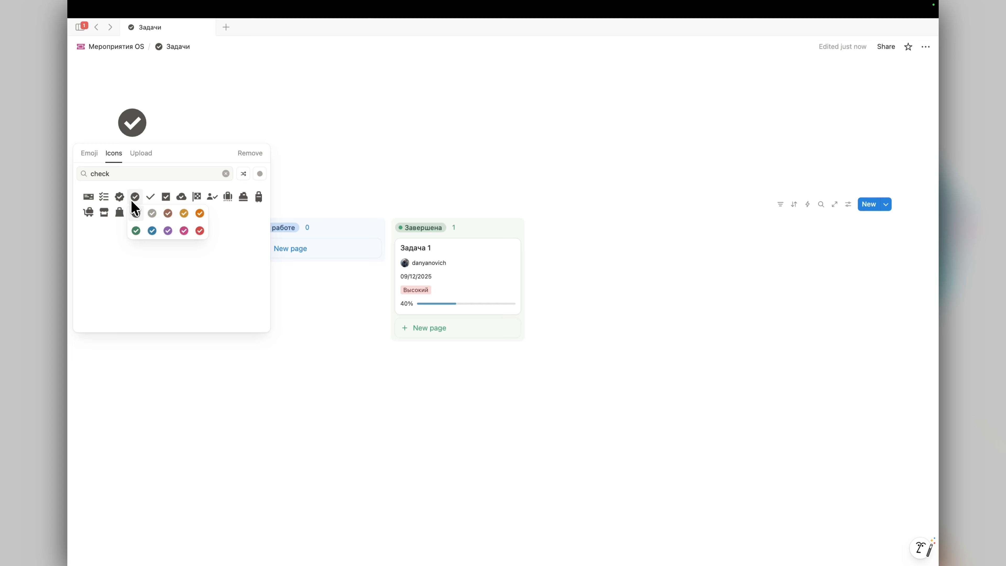
{"action": "left_click", "coordinate": [184, 231]}
{"action": "left_click", "coordinate": [131, 53]}
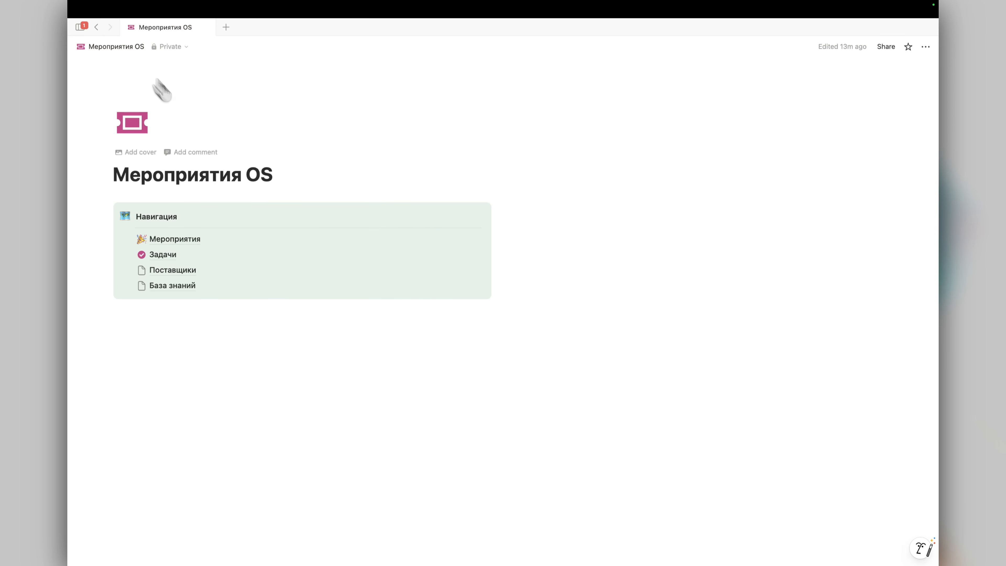
{"action": "left_click", "coordinate": [173, 270]}
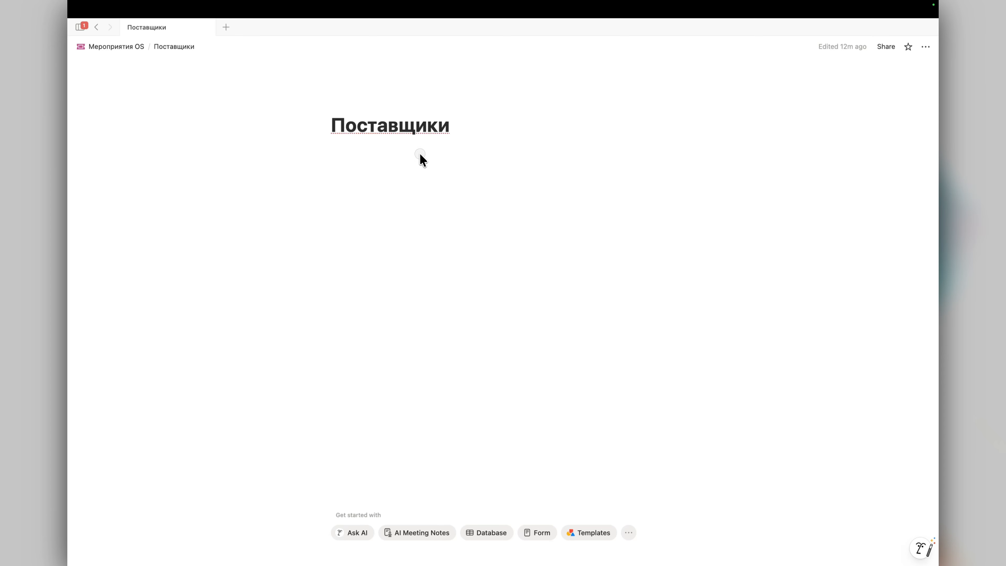
Step: Insert an empty table database titled 'Поставщики [бд]' via /table view
{"action": "type", "text": "/tab"}
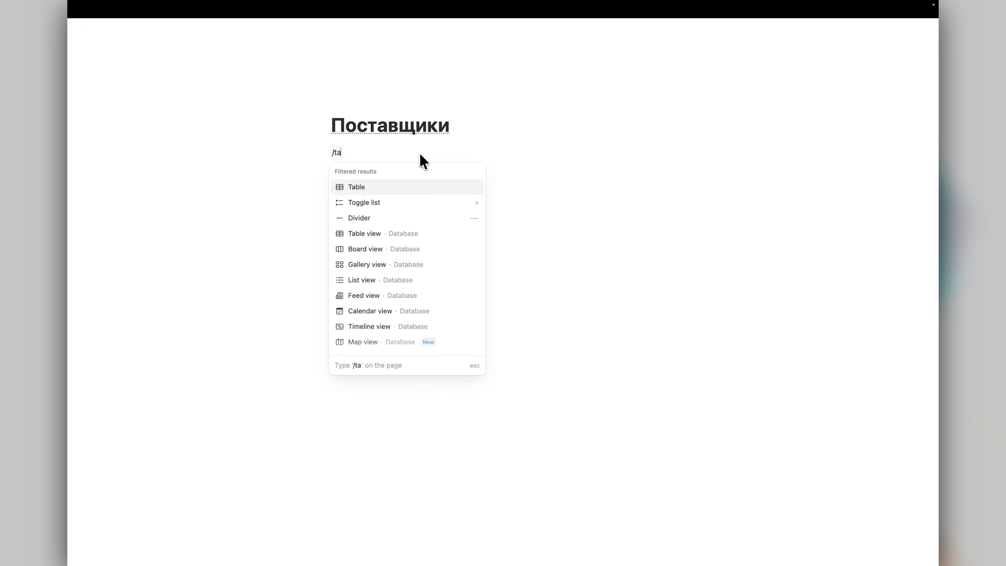
{"action": "key", "text": "BackSpace"}
{"action": "key", "text": "BackSpace"}
{"action": "key", "text": "BackSpace"}
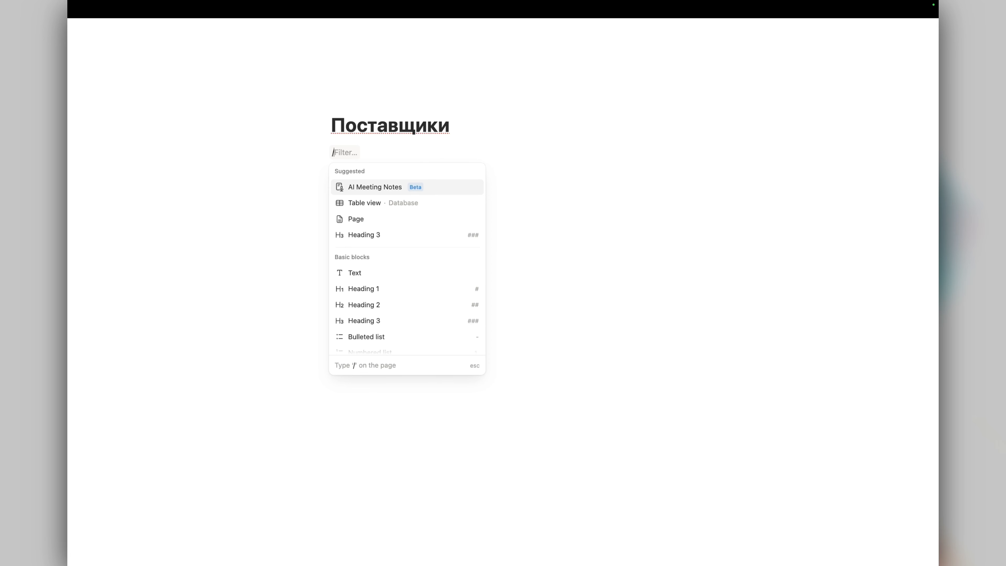
{"action": "type", "text": "table vioew"}
{"action": "key", "text": "BackSpace"}
{"action": "key", "text": "BackSpace"}
{"action": "key", "text": "BackSpace"}
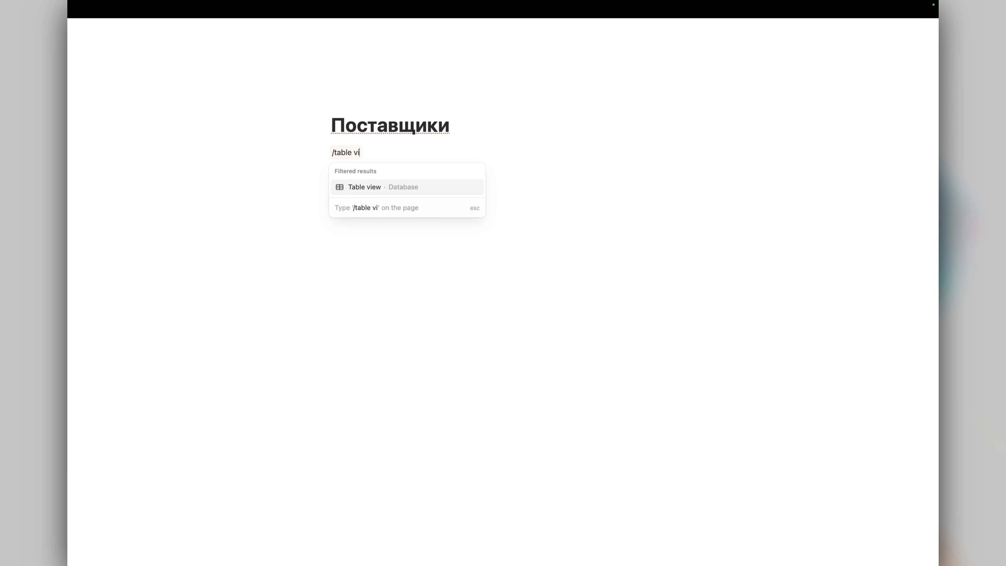
{"action": "left_click", "coordinate": [359, 187]}
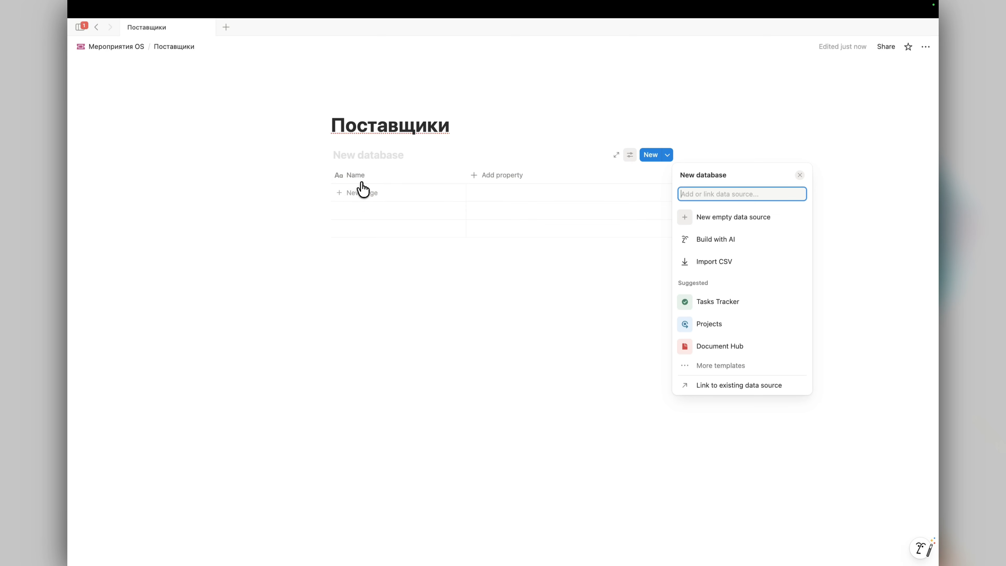
{"action": "left_click", "coordinate": [709, 217]}
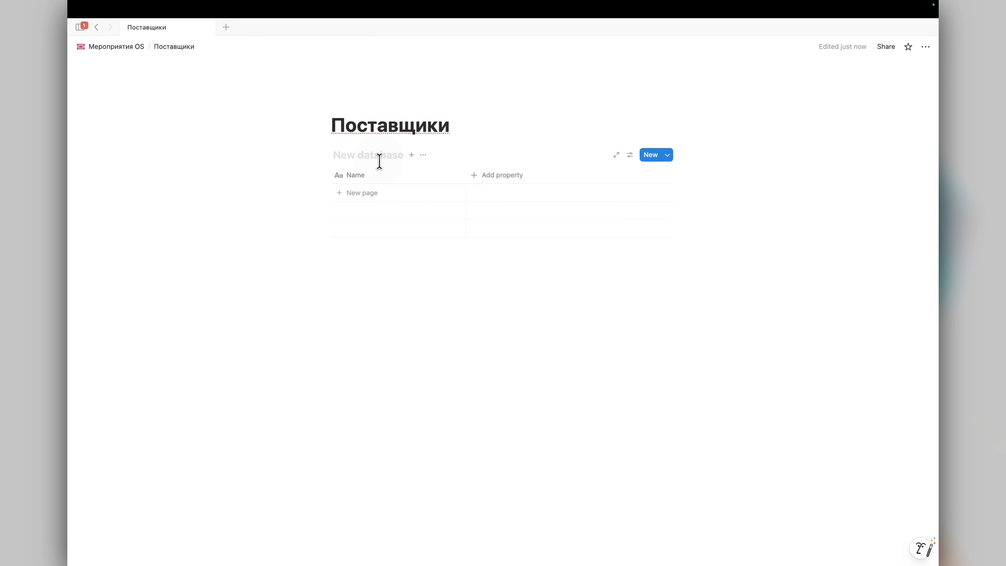
{"action": "type", "text": "Поставщики"}
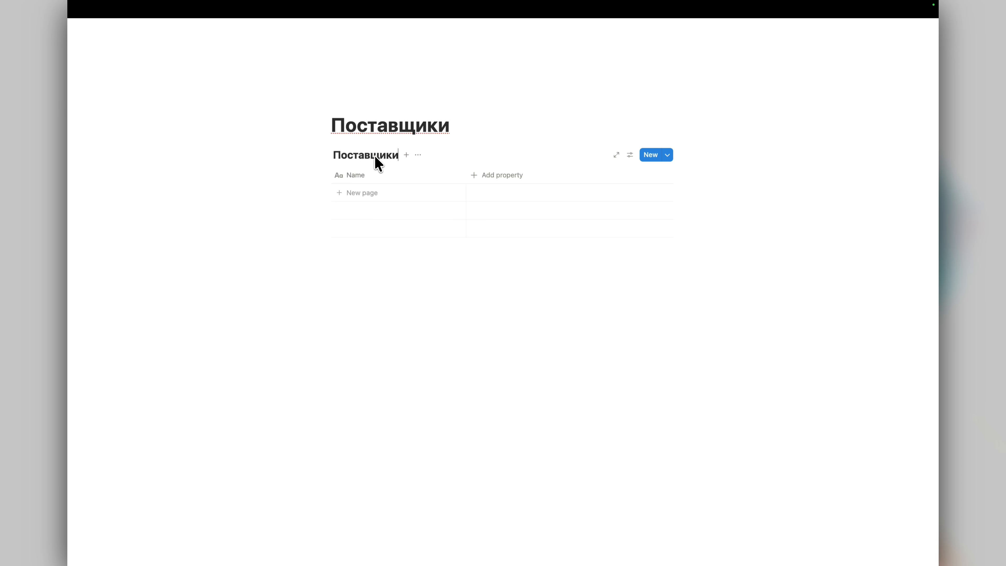
{"action": "type", "text": " [бд]"}
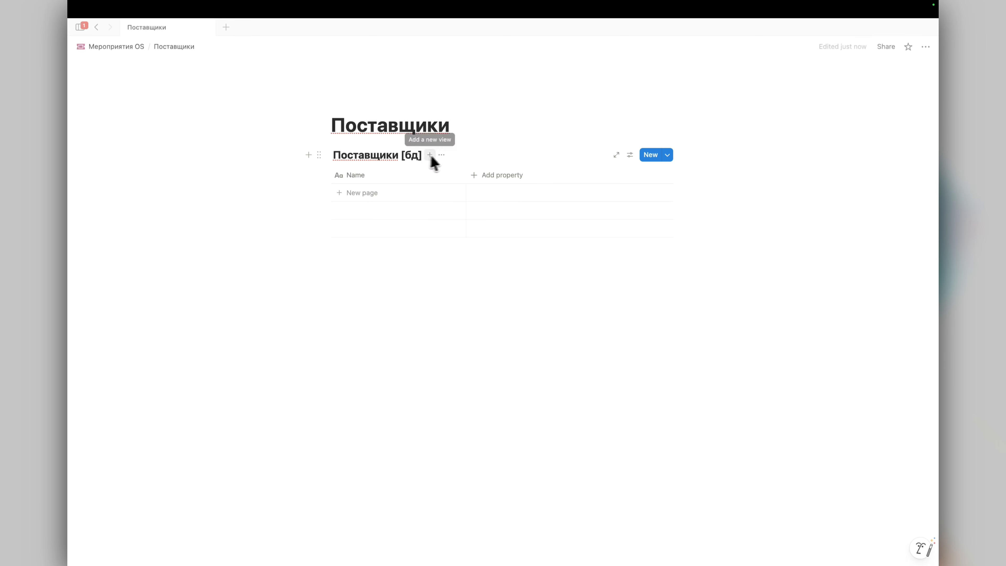
Step: Rename the table view to Все
{"action": "left_click", "coordinate": [442, 155]}
{"action": "left_click", "coordinate": [466, 260]}
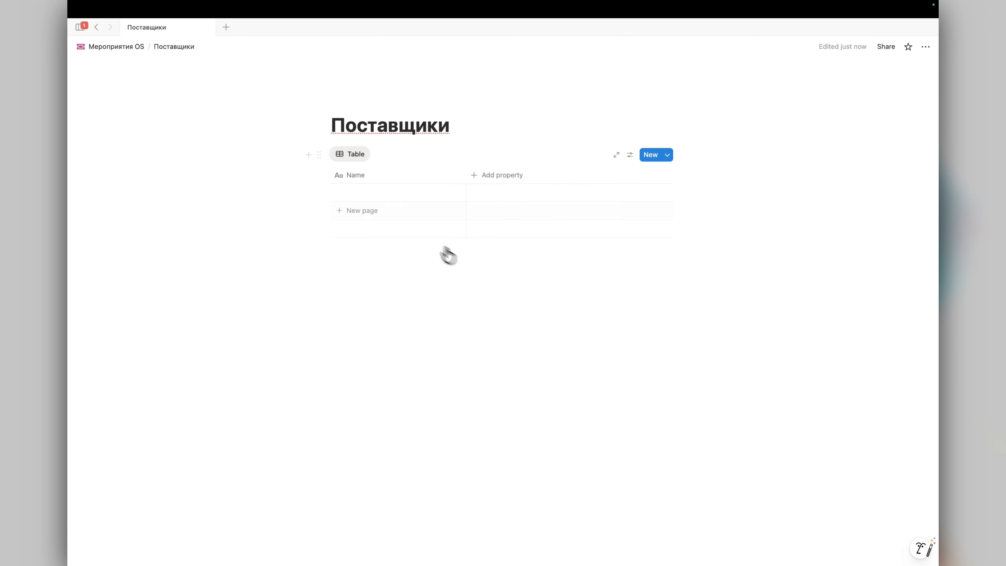
{"action": "left_click", "coordinate": [354, 155]}
{"action": "left_click", "coordinate": [357, 172]}
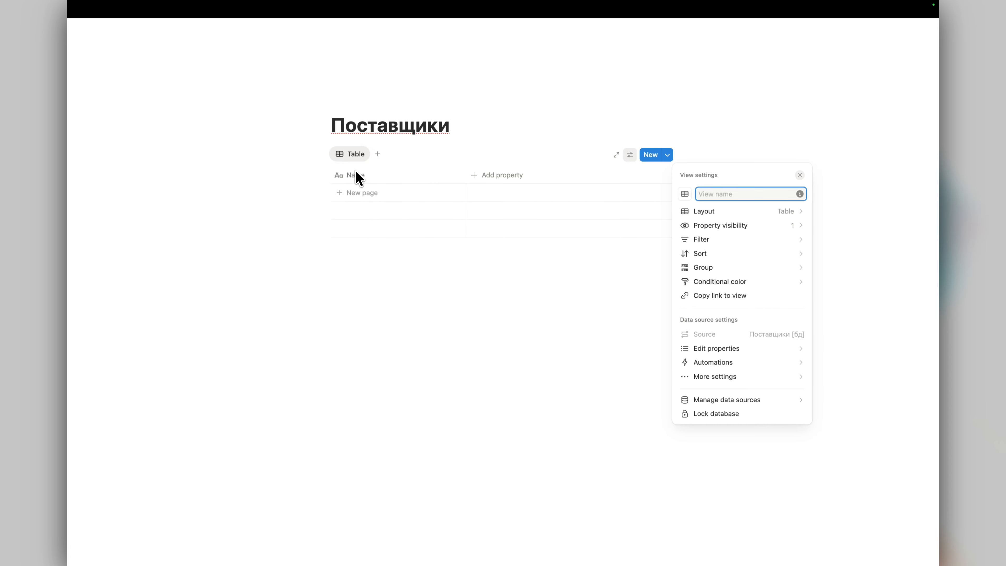
{"action": "left_click", "coordinate": [401, 154]}
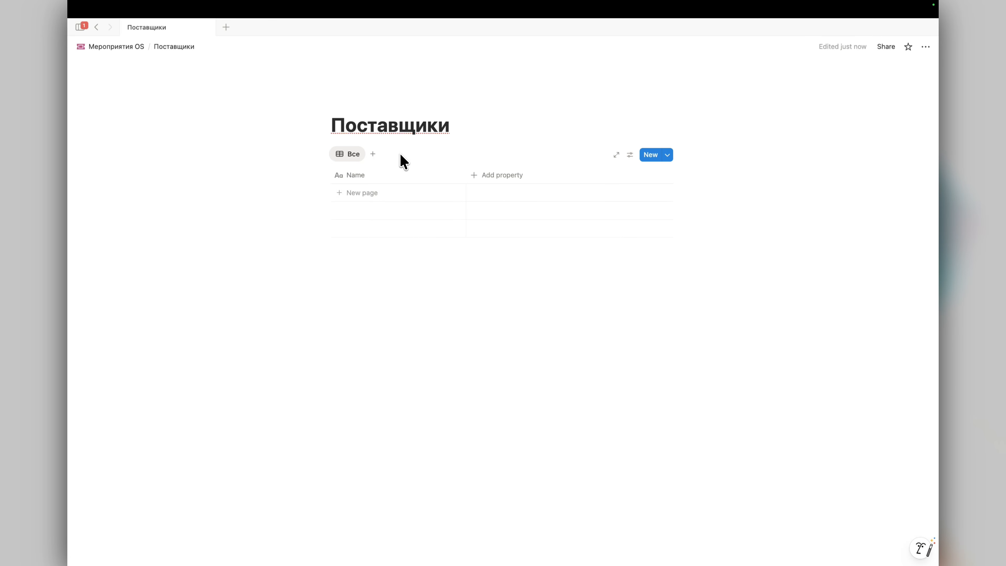
Step: Rename the Name column to Название
{"action": "left_click", "coordinate": [391, 176]}
{"action": "double_click", "coordinate": [381, 194]}
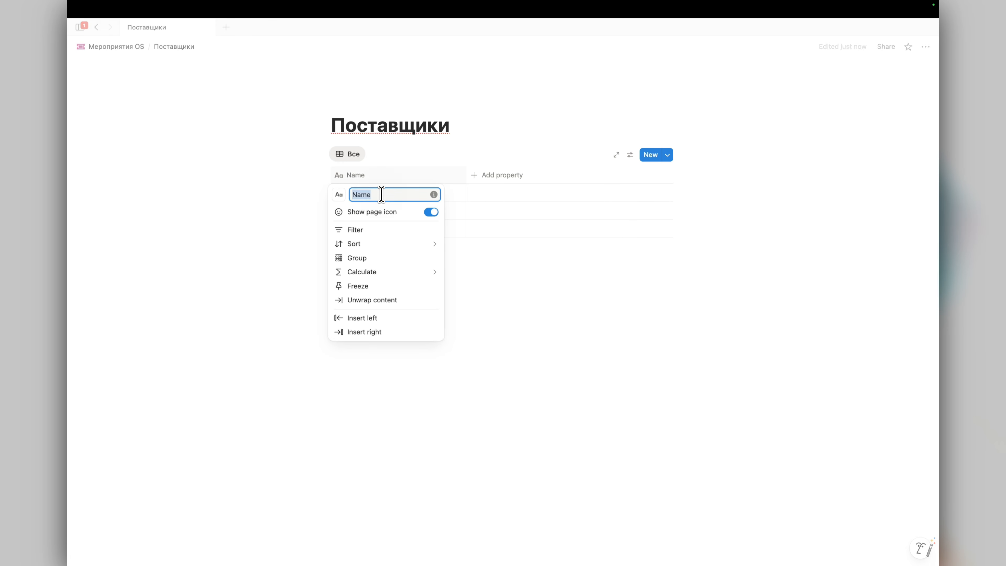
{"action": "type", "text": "назв"}
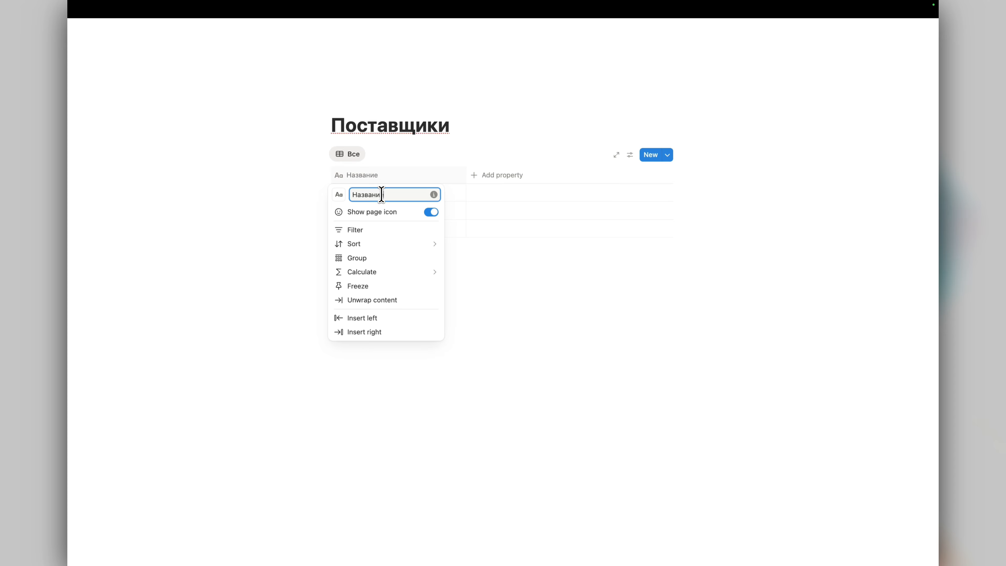
{"action": "key", "text": "Return"}
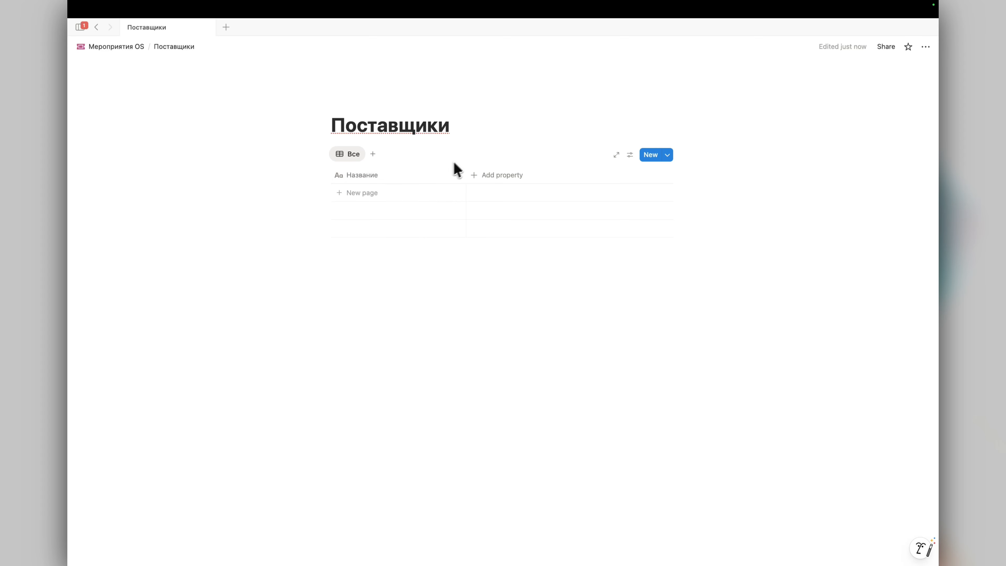
{"action": "left_click", "coordinate": [476, 177]}
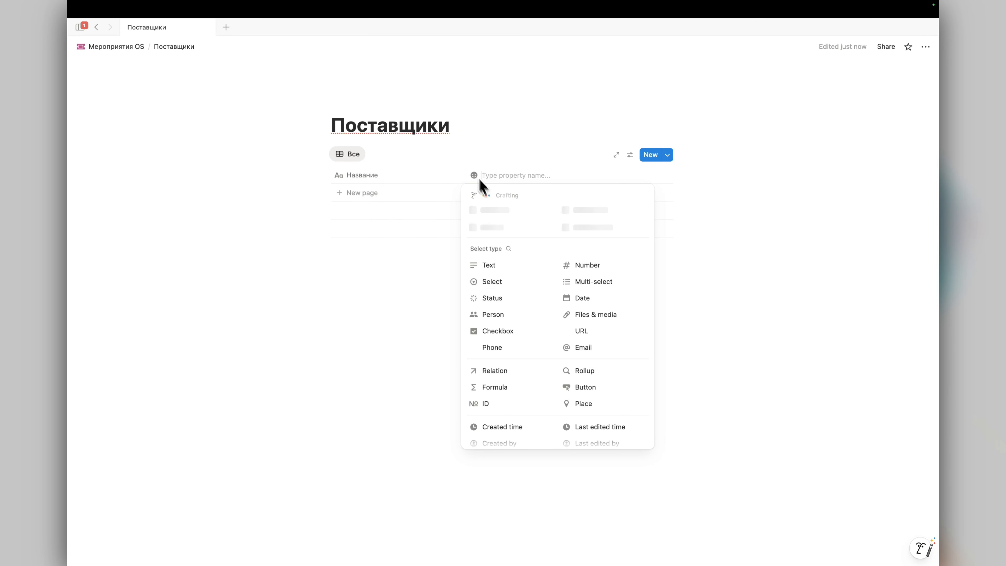
Step: Add a Select column named Тип
{"action": "left_click", "coordinate": [500, 285]}
{"action": "left_click", "coordinate": [507, 180]}
{"action": "double_click", "coordinate": [500, 194]}
{"action": "type", "text": "Тип"}
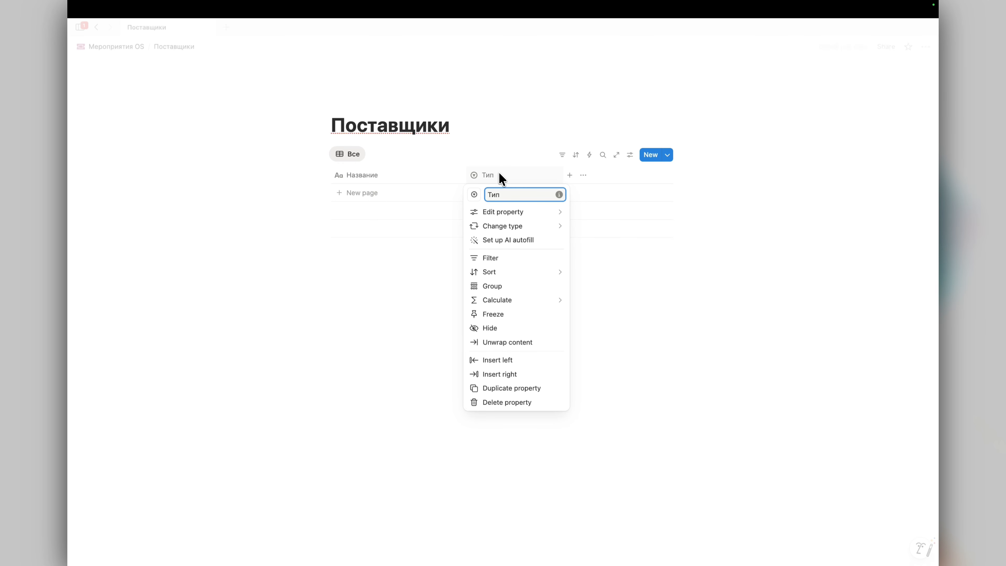
{"action": "key", "text": "Return"}
Step: Add a row and create Тип options Площадка and Техника, setting it to Техника
{"action": "left_click", "coordinate": [496, 191]}
{"action": "left_click", "coordinate": [496, 192]}
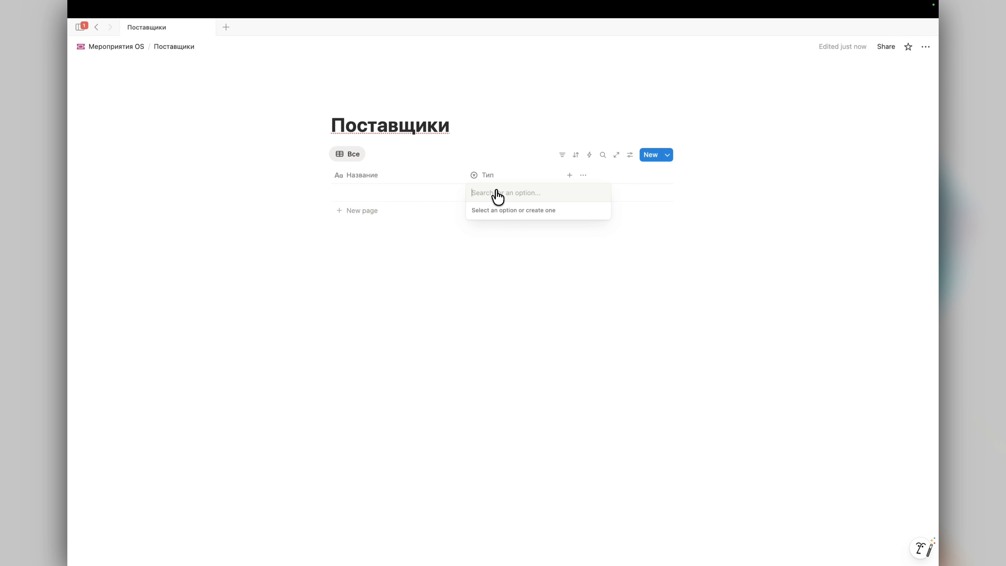
{"action": "type", "text": "Площадк"}
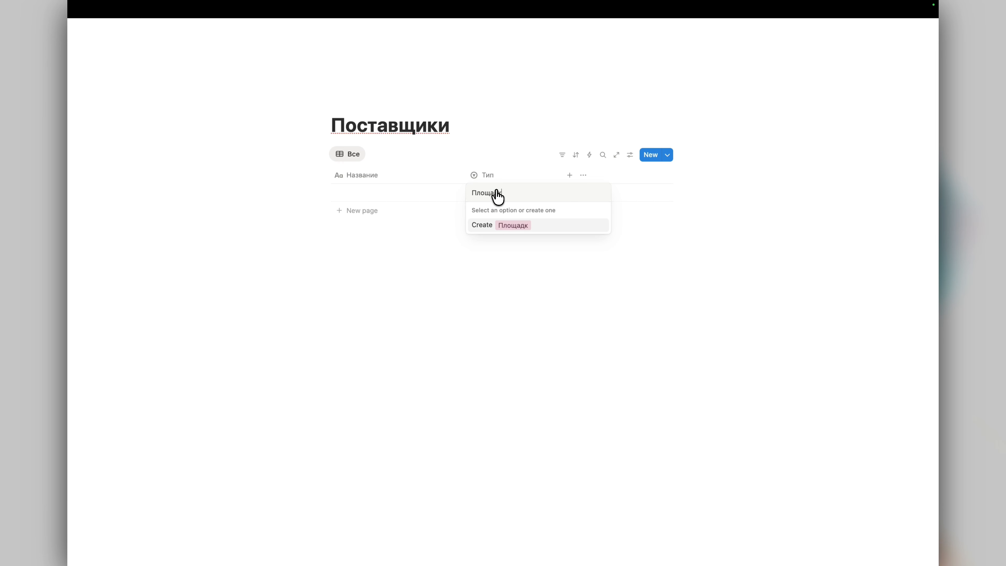
{"action": "type", "text": "а"}
{"action": "key", "text": "Return"}
{"action": "left_click", "coordinate": [498, 197]}
{"action": "type", "text": "Те"}
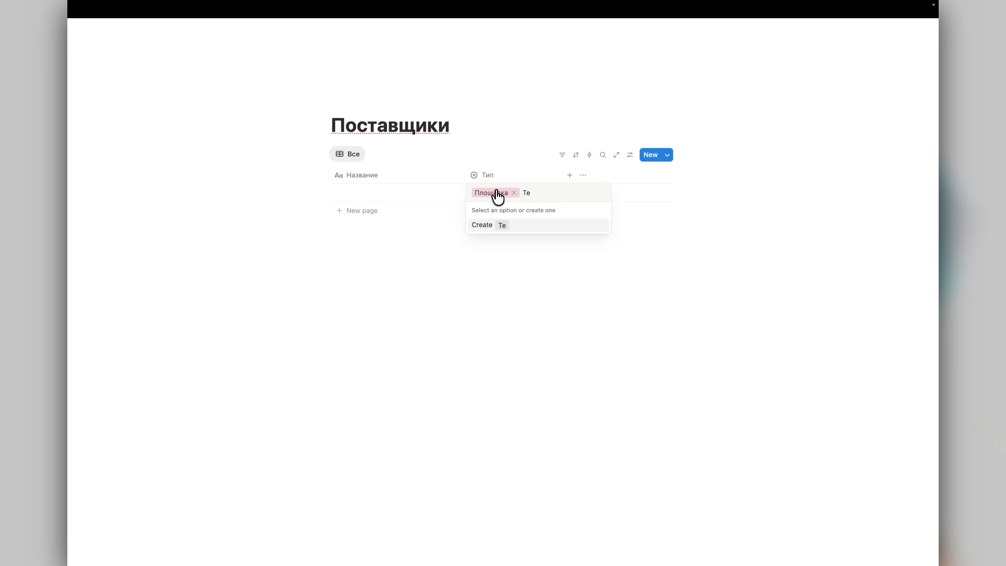
{"action": "type", "text": "хника"}
{"action": "key", "text": "Return"}
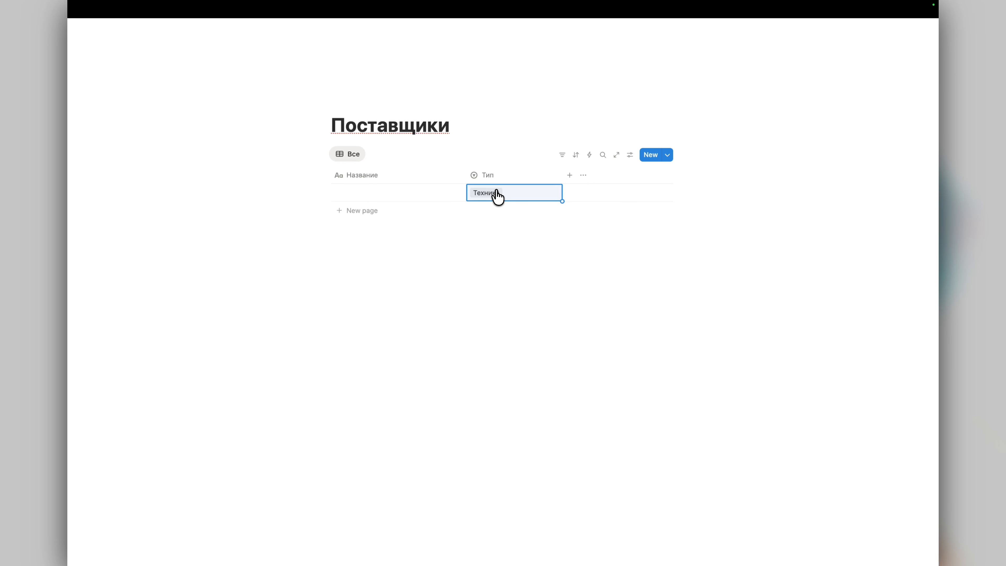
Step: Add a Phone property column named Контакты
{"action": "left_click", "coordinate": [570, 175]}
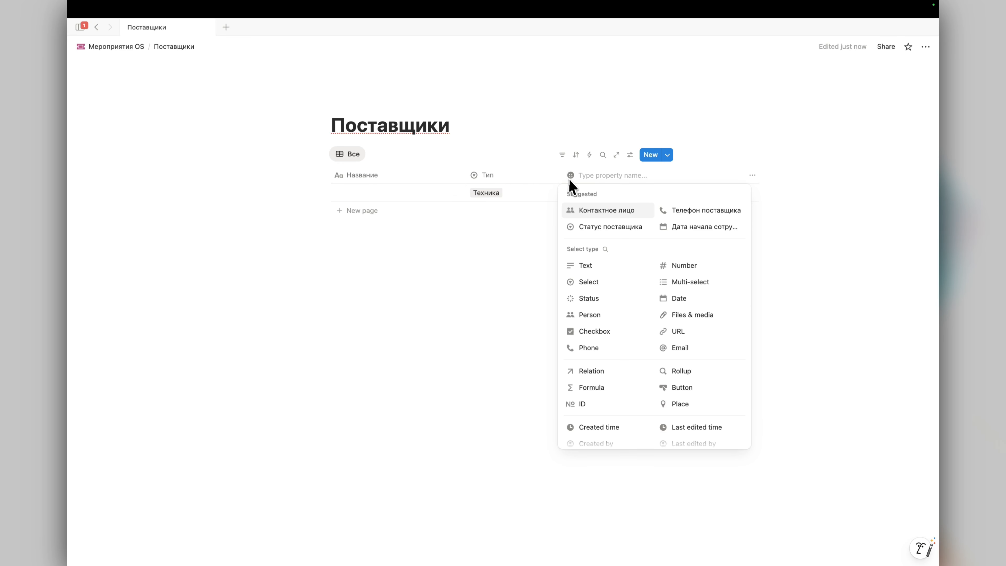
{"action": "left_click", "coordinate": [553, 175]}
{"action": "left_click", "coordinate": [570, 178]}
{"action": "left_click", "coordinate": [598, 353]}
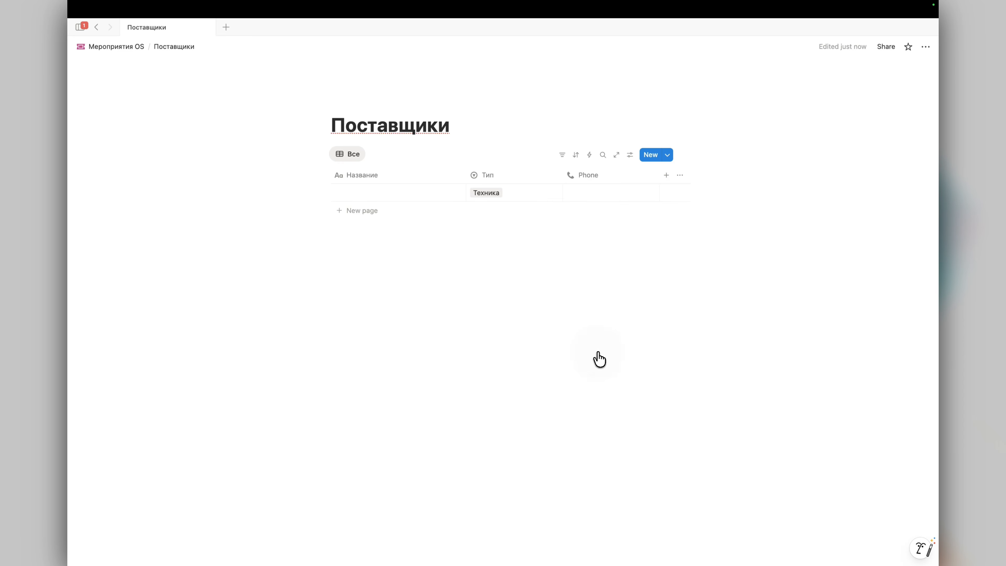
{"action": "left_click", "coordinate": [667, 176]}
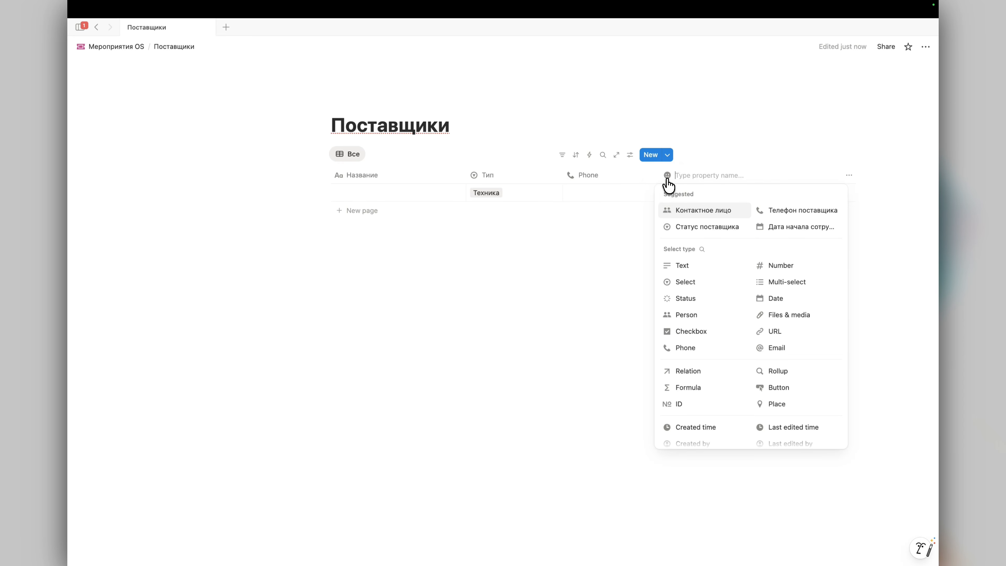
{"action": "left_click", "coordinate": [607, 182]}
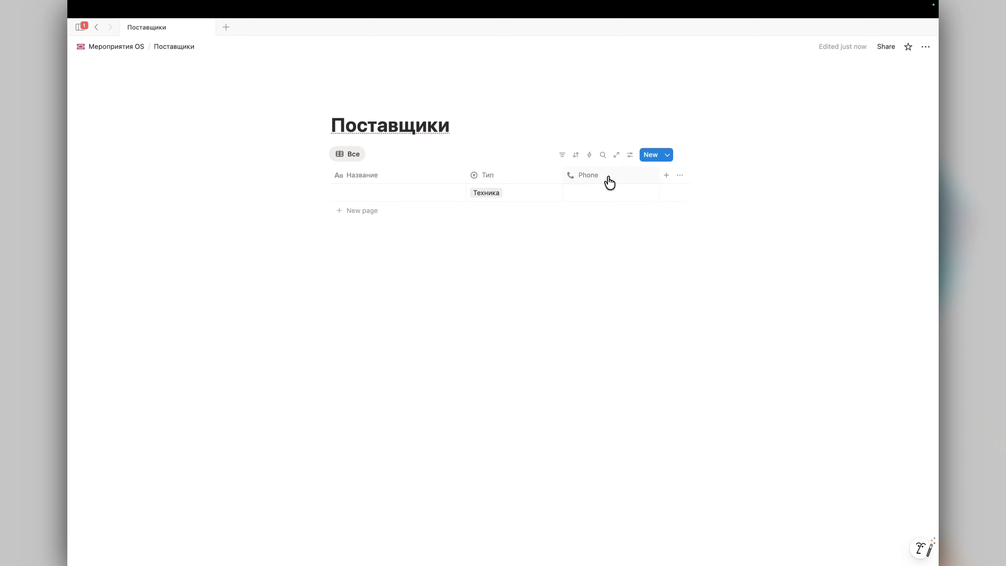
{"action": "left_click", "coordinate": [607, 182]}
{"action": "type", "text": "Контакты"}
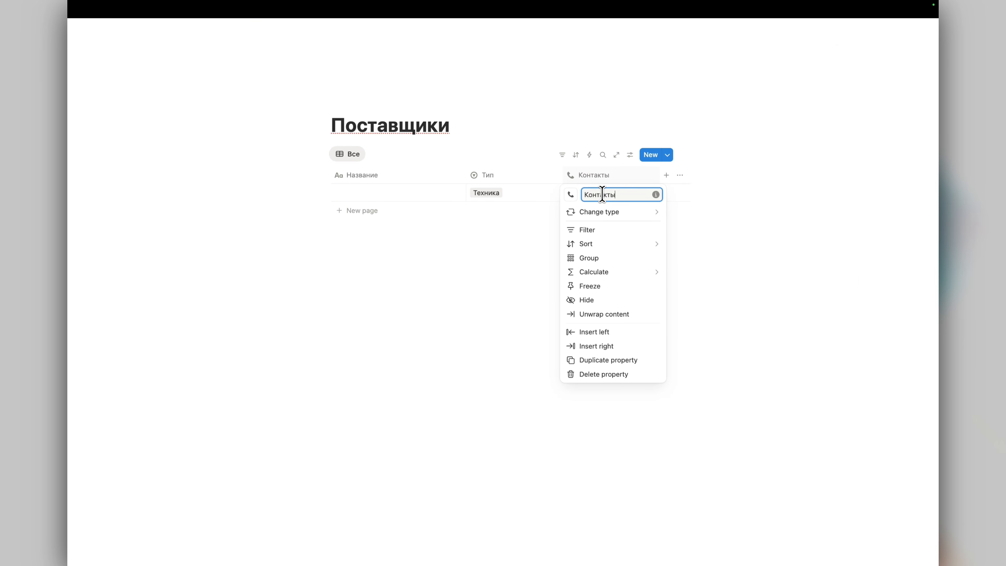
{"action": "left_click", "coordinate": [667, 177]}
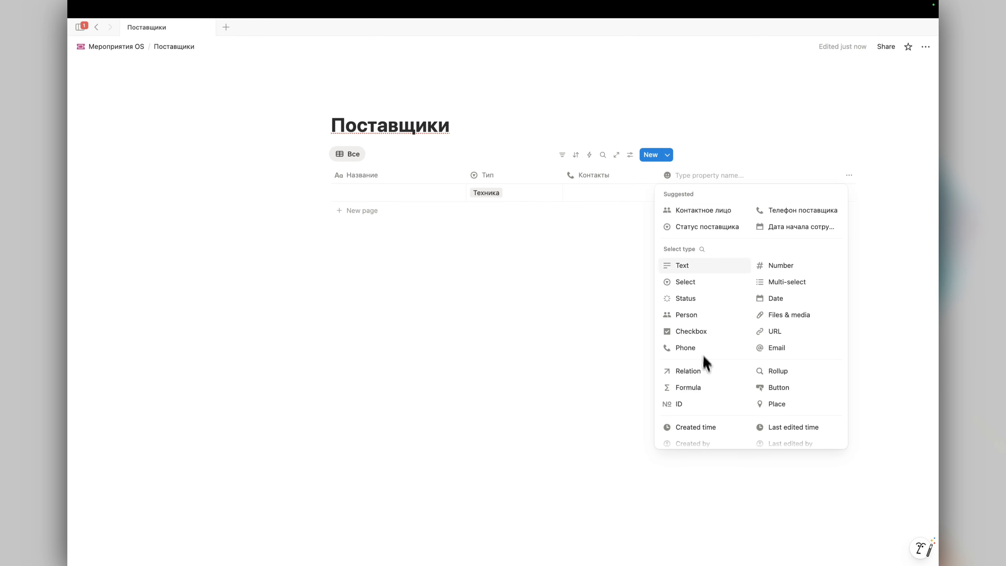
Step: Add an Email property column with a mail icon
{"action": "left_click", "coordinate": [667, 175]}
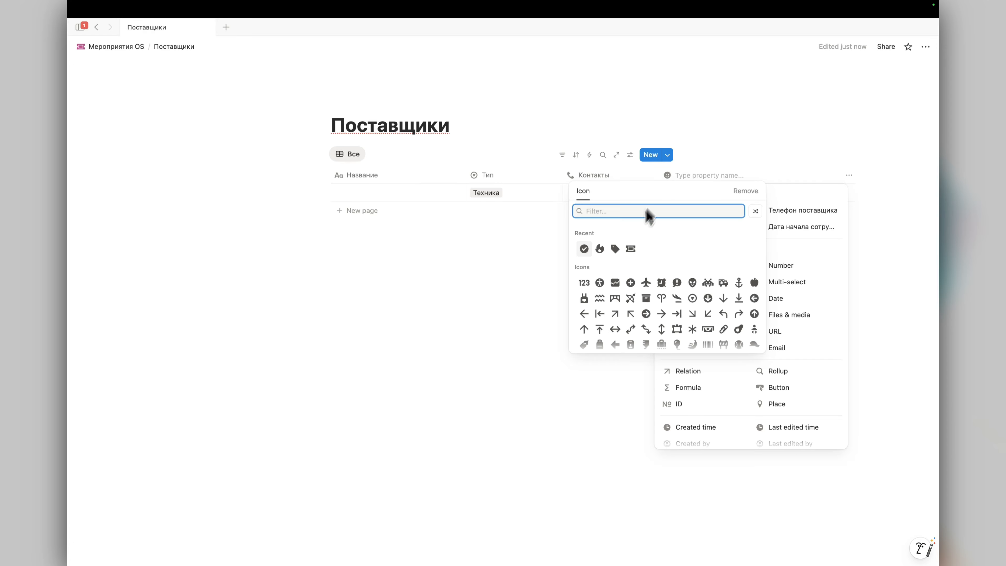
{"action": "type", "text": "em"}
{"action": "key", "text": "BackSpace"}
{"action": "key", "text": "BackSpace"}
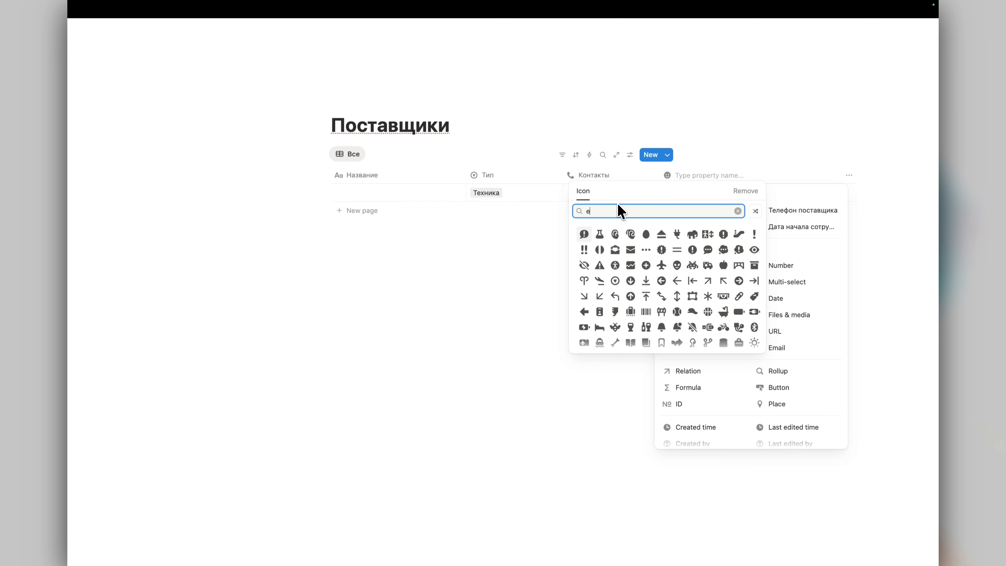
{"action": "type", "text": "mail"}
{"action": "left_click", "coordinate": [585, 234]}
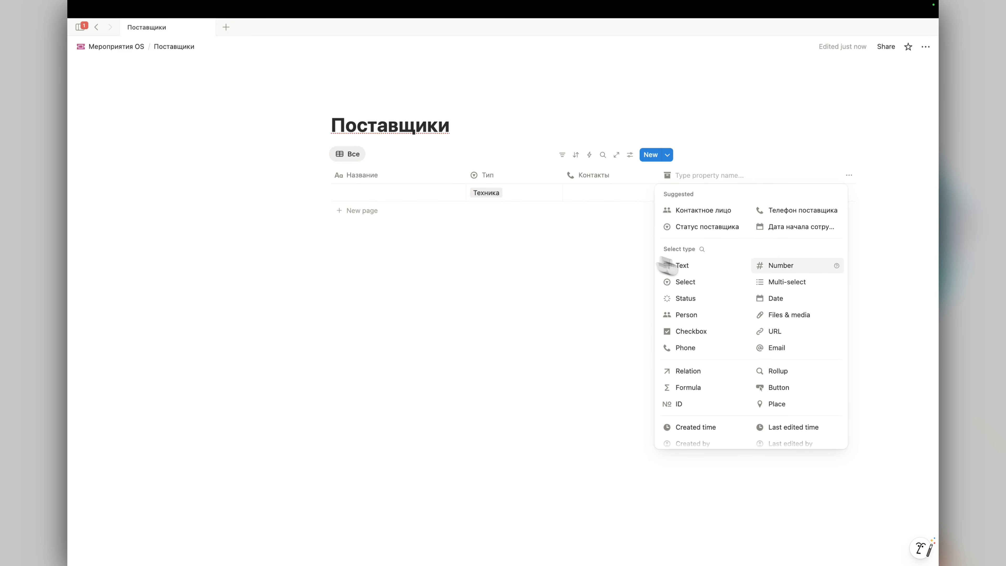
{"action": "left_click", "coordinate": [762, 348]}
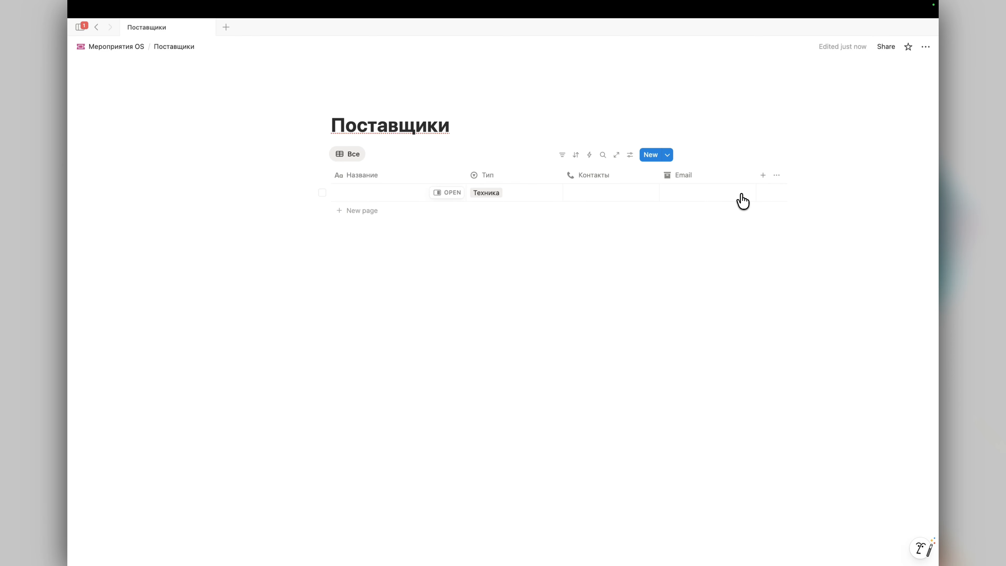
{"action": "left_click", "coordinate": [765, 176]}
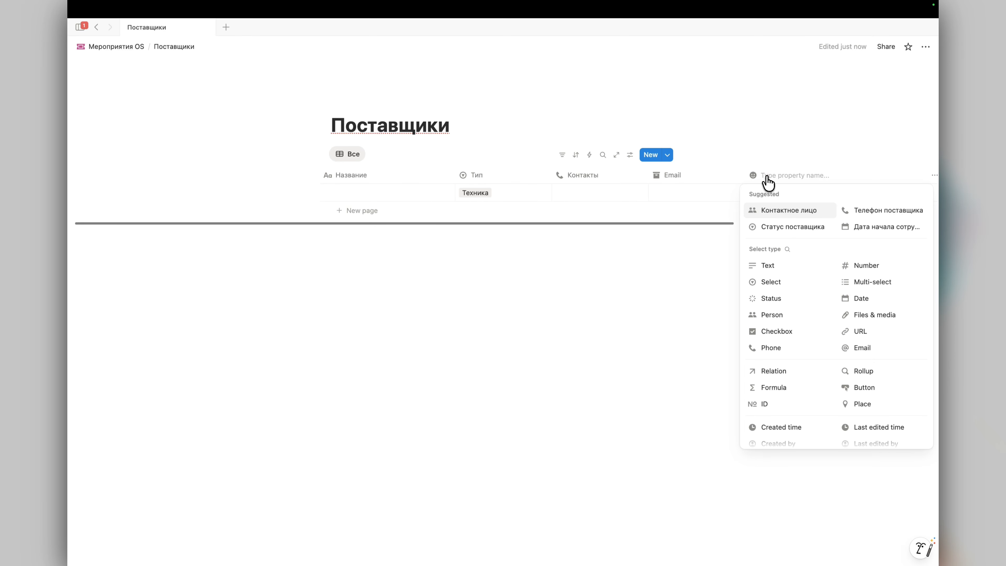
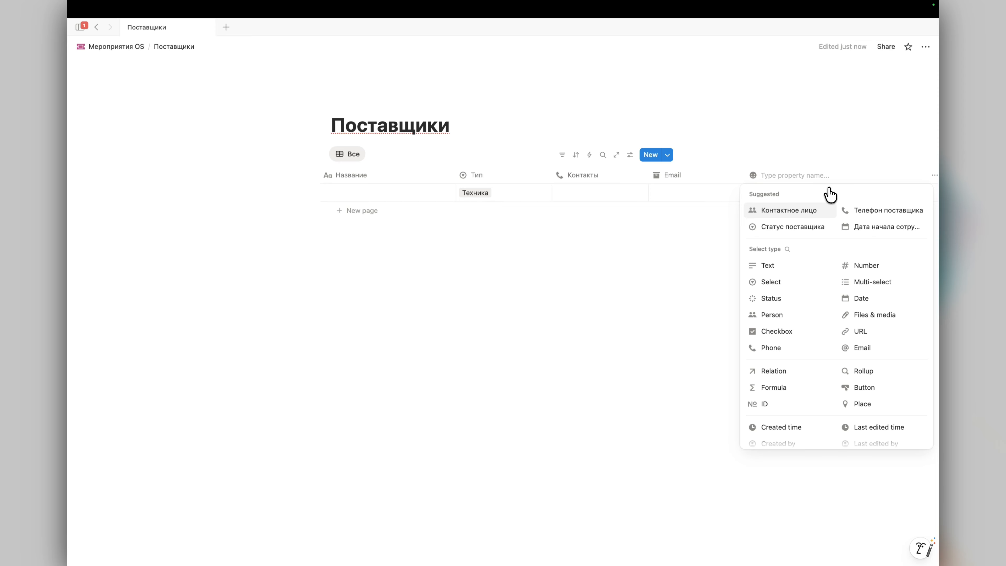
Step: Add a Number column named Рейтинг, shown as a ring divided by 5
{"action": "left_click", "coordinate": [870, 266]}
{"action": "left_click", "coordinate": [784, 180]}
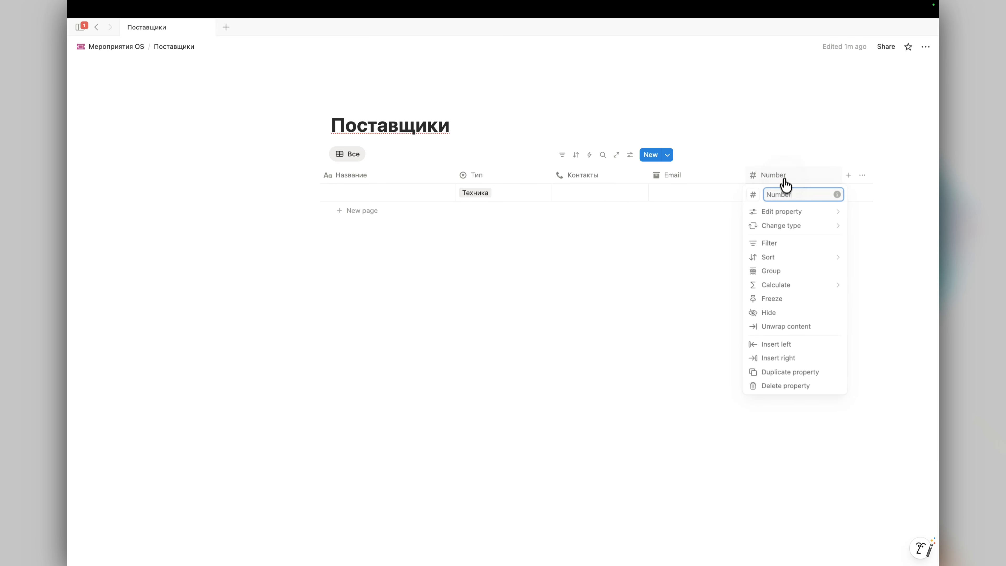
{"action": "type", "text": "Рейтинг"}
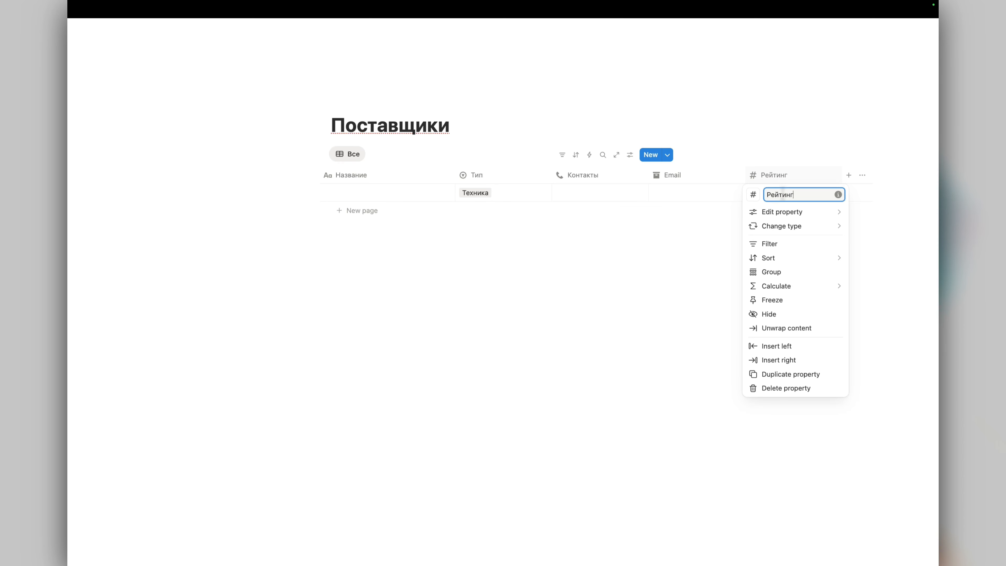
{"action": "mouse_move", "coordinate": [786, 208]}
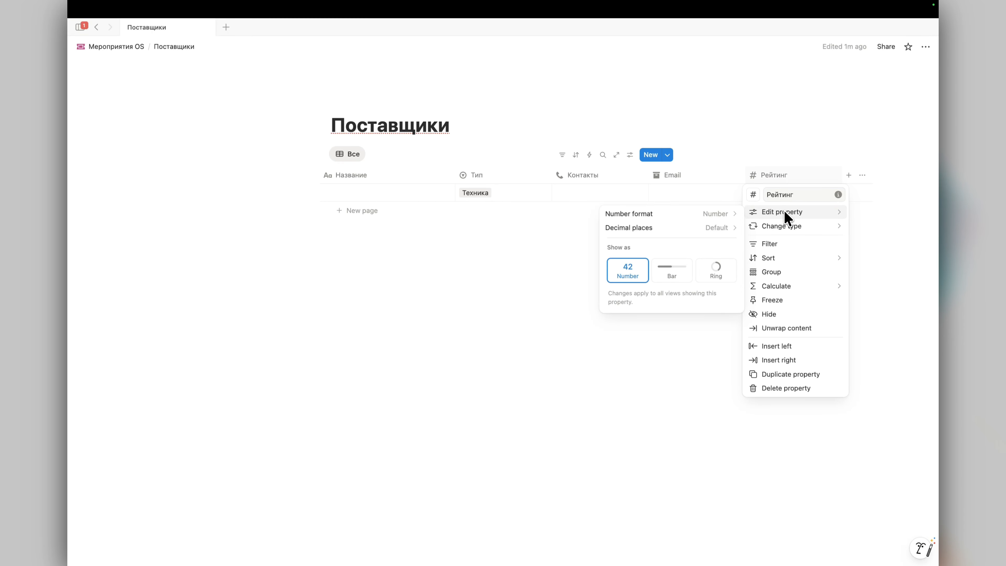
{"action": "left_click", "coordinate": [715, 268]}
{"action": "double_click", "coordinate": [713, 319]}
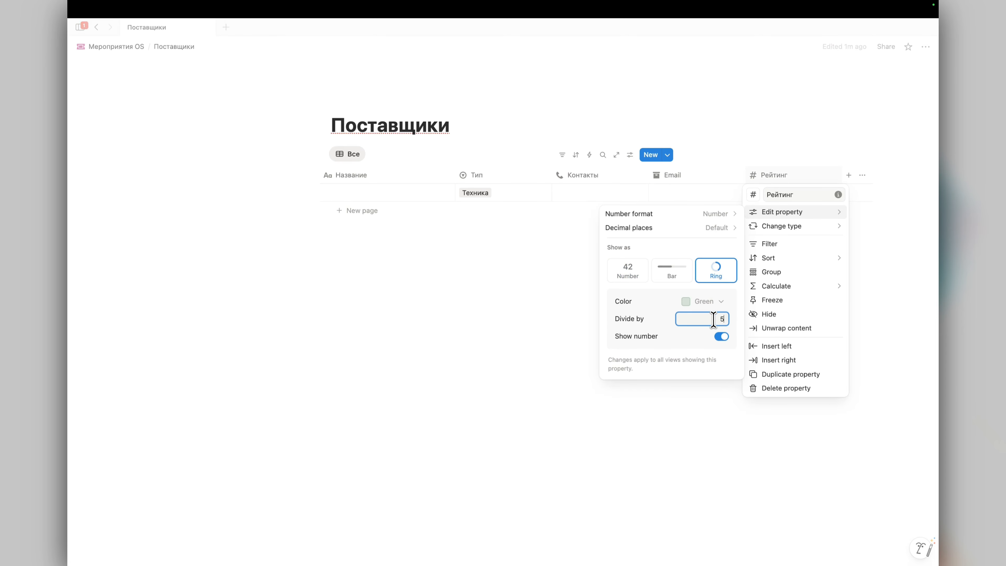
{"action": "type", "text": "5"}
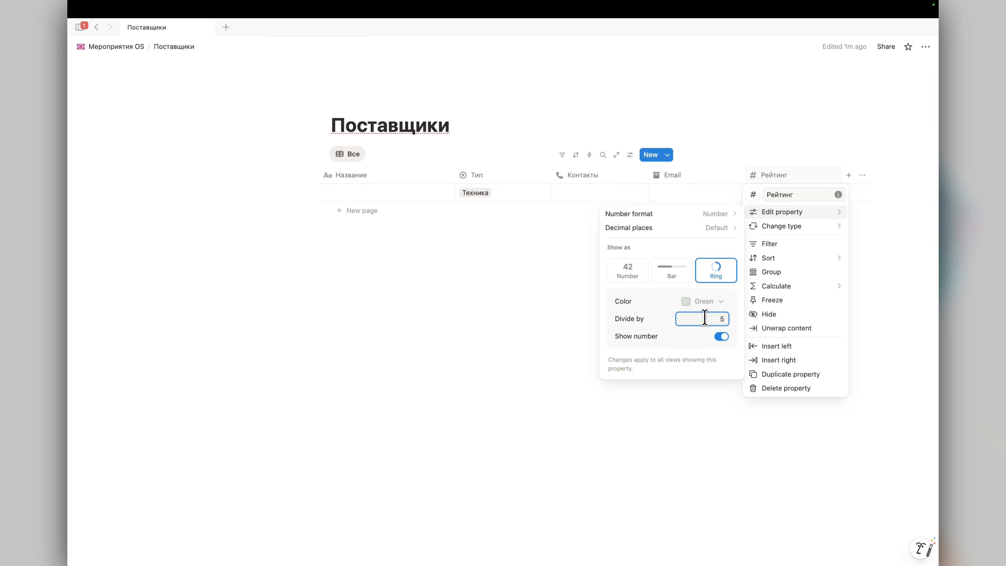
{"action": "key", "text": "Escape"}
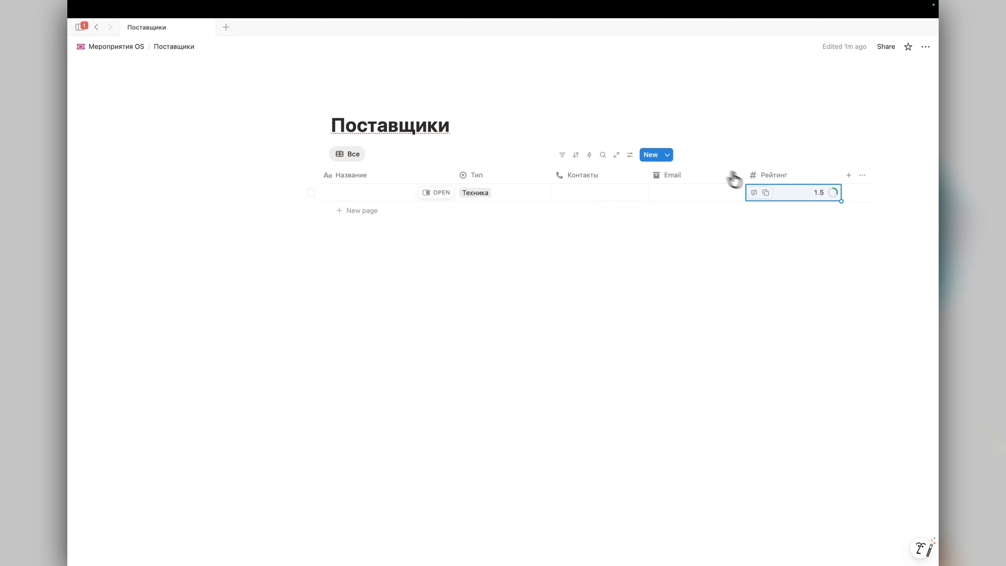
Step: Rate the Техника row 5 in the Рейтинг column
{"action": "left_click", "coordinate": [789, 192]}
{"action": "type", "text": "5"}
{"action": "key", "text": "Return"}
{"action": "left_click", "coordinate": [372, 153]}
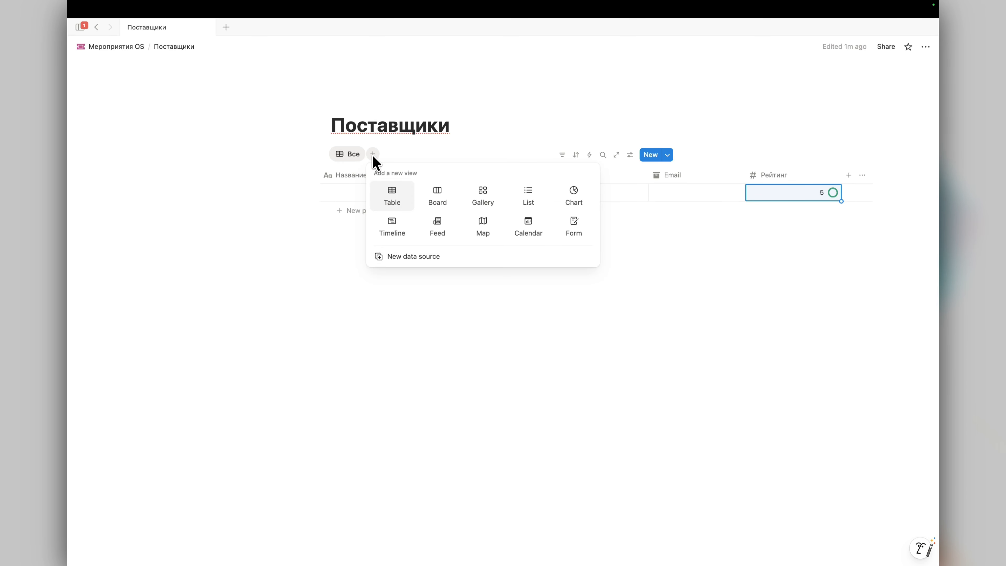
{"action": "left_click", "coordinate": [345, 258]}
{"action": "left_click", "coordinate": [393, 262]}
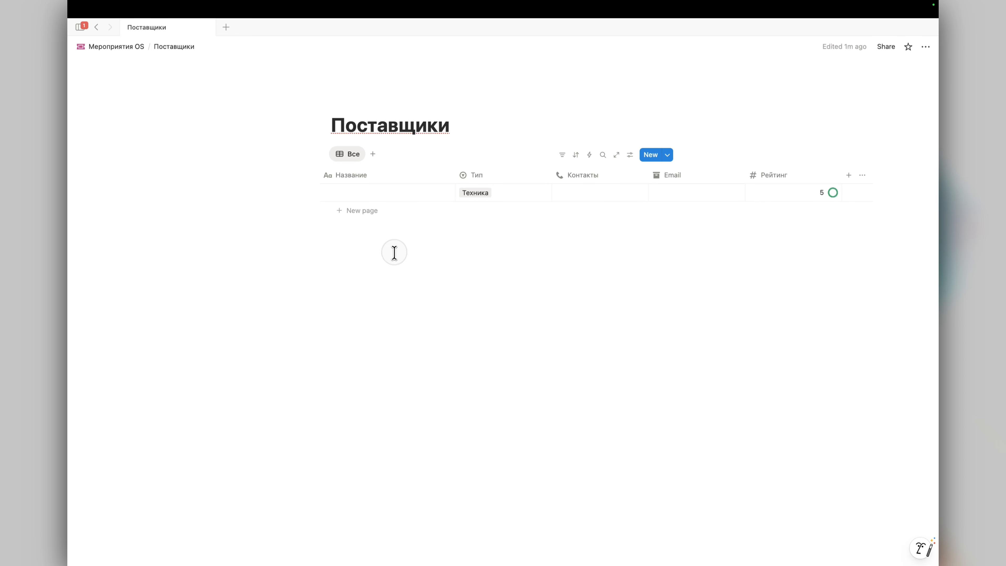
Step: Insert a list view block below the table linked to the Поставщики [бд] database
{"action": "left_click", "coordinate": [333, 224]}
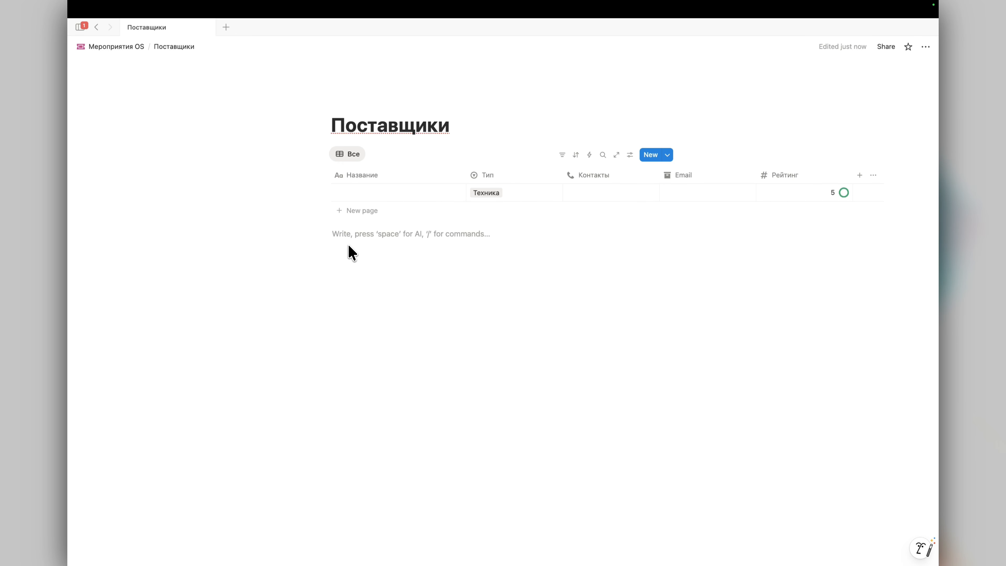
{"action": "type", "text": "/table v"}
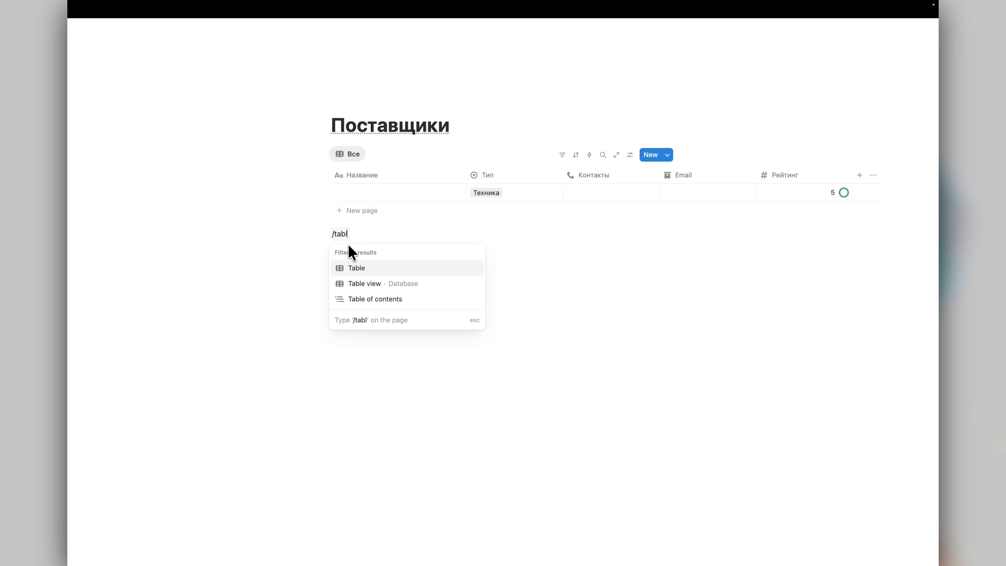
{"action": "key", "text": "BackSpace"}
{"action": "key", "text": "BackSpace"}
{"action": "key", "text": "BackSpace"}
{"action": "key", "text": "BackSpace"}
{"action": "key", "text": "BackSpace"}
{"action": "key", "text": "BackSpace"}
{"action": "key", "text": "BackSpace"}
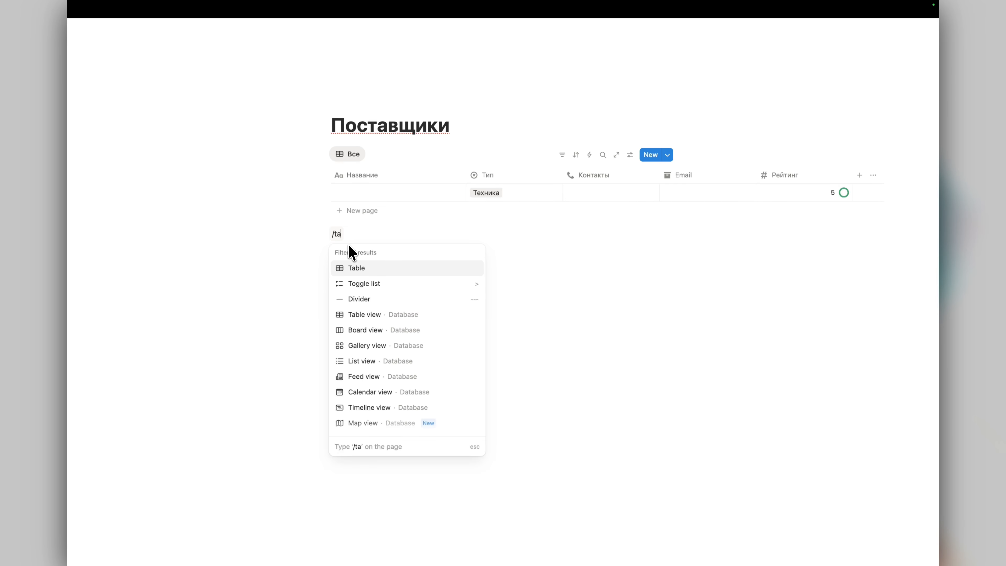
{"action": "type", "text": "list"}
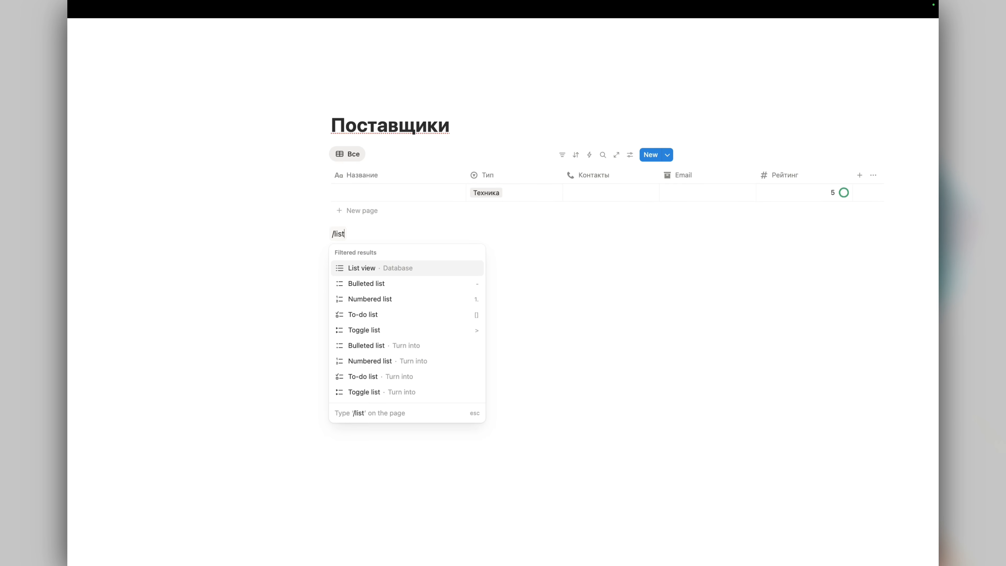
{"action": "left_click", "coordinate": [372, 269]}
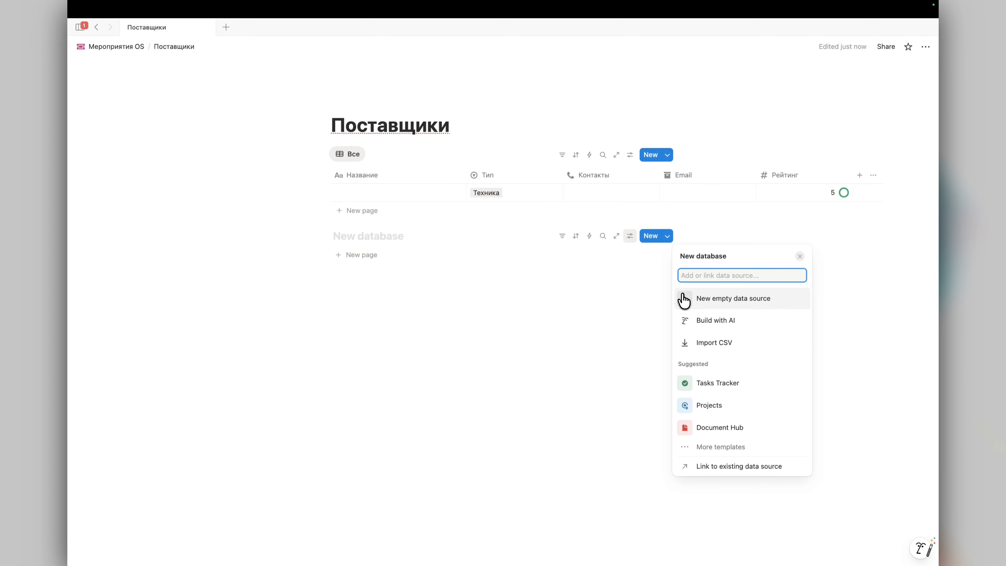
{"action": "type", "text": "Поставщики"}
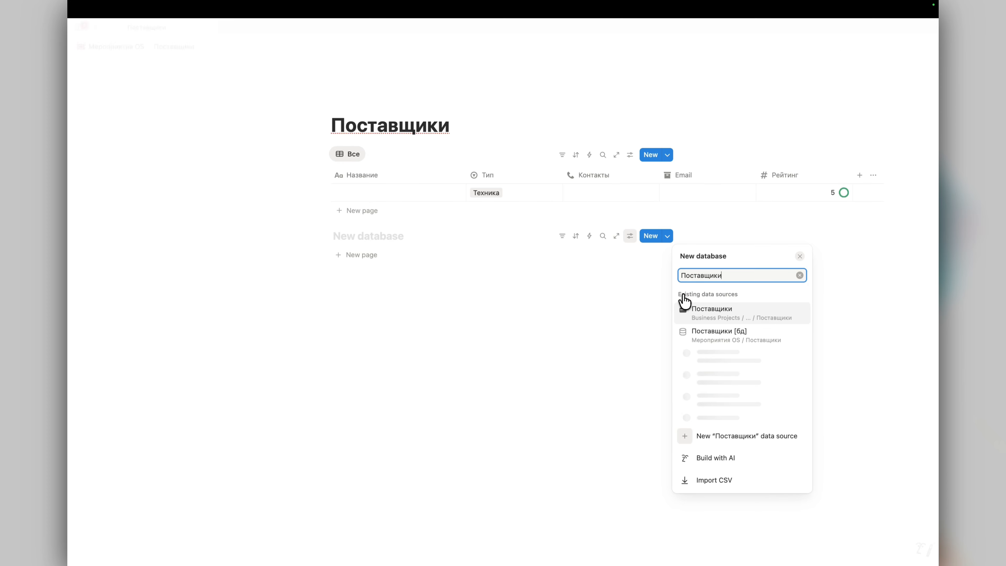
{"action": "left_click", "coordinate": [747, 339]}
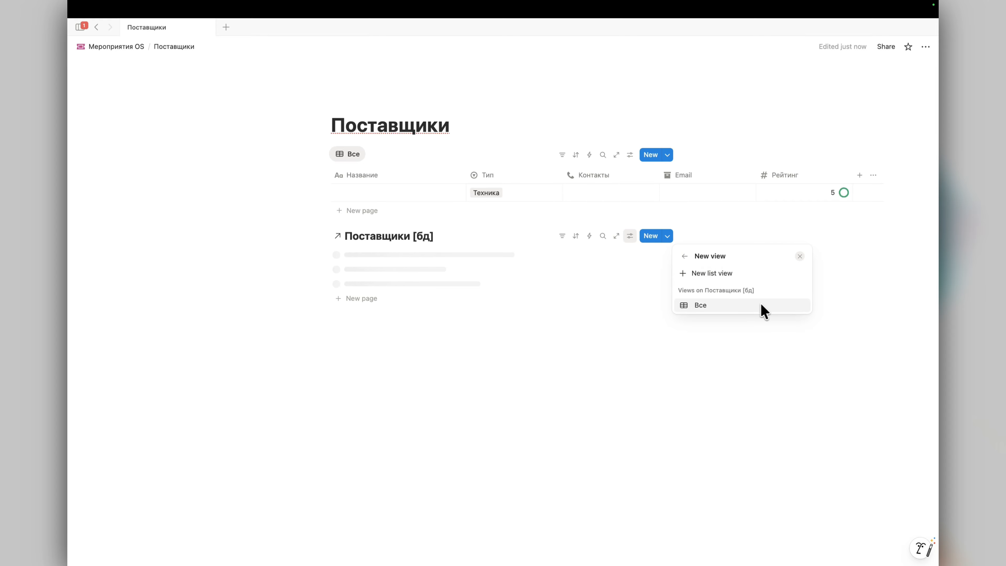
Step: Create a List layout view with the data source title hidden and name it Избранные
{"action": "left_click", "coordinate": [724, 277]}
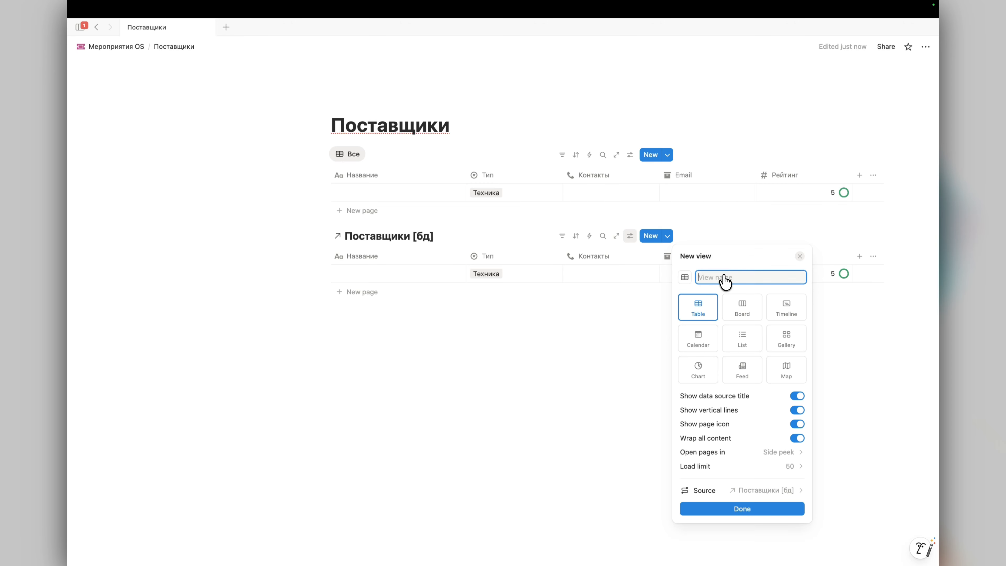
{"action": "left_click", "coordinate": [742, 339]}
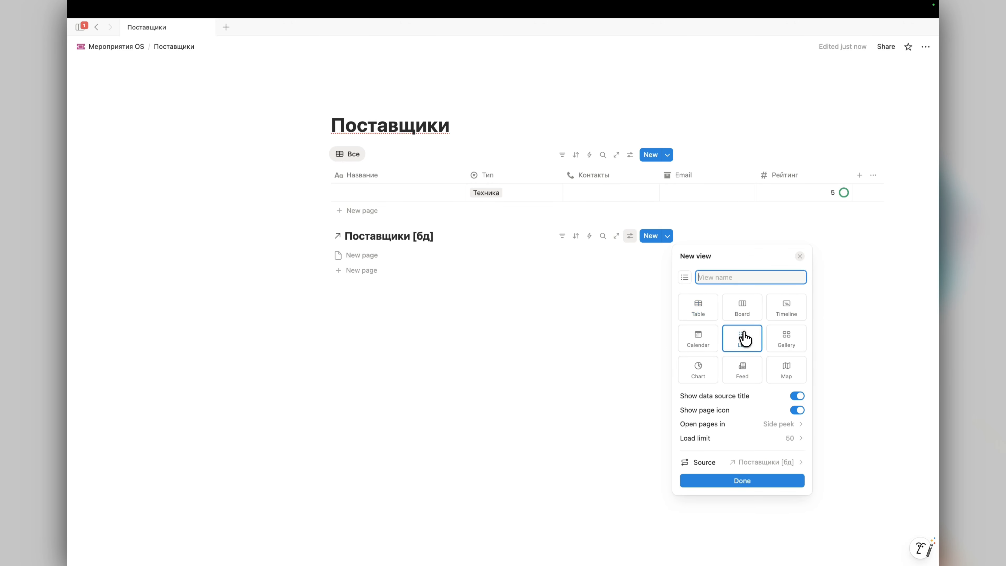
{"action": "left_click", "coordinate": [765, 479]}
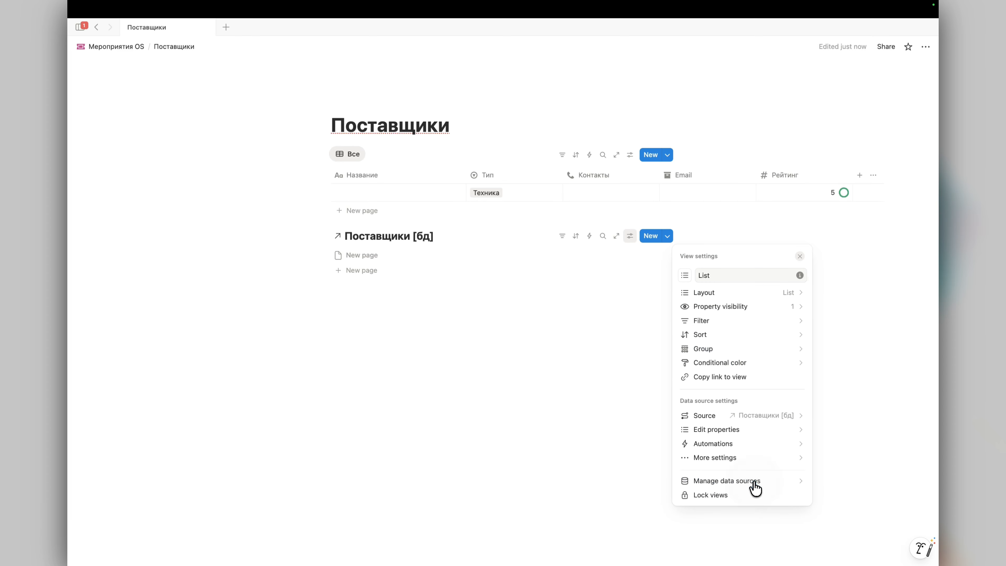
{"action": "left_click", "coordinate": [753, 293]}
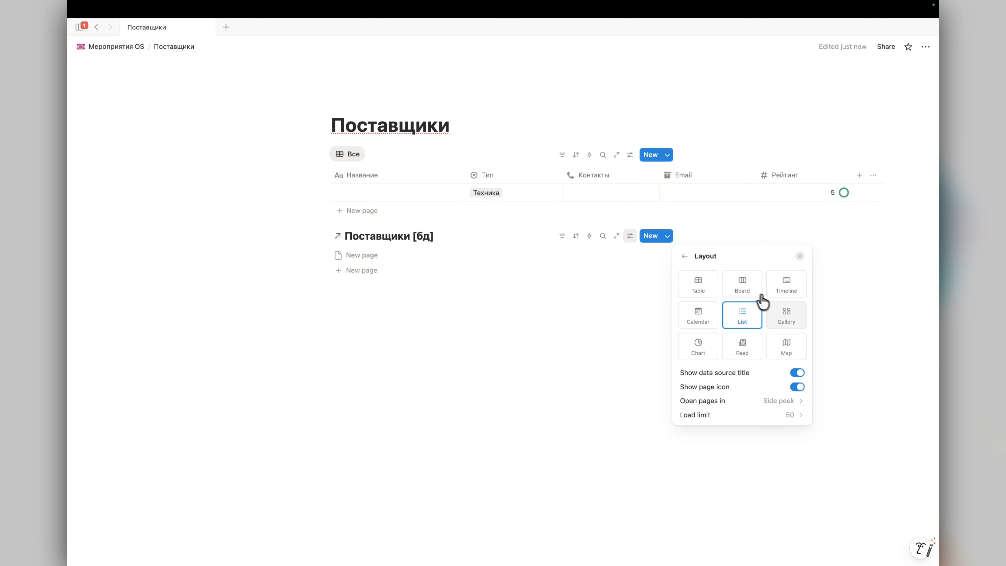
{"action": "left_click", "coordinate": [798, 373]}
{"action": "left_click", "coordinate": [413, 252]}
{"action": "left_click", "coordinate": [345, 238]}
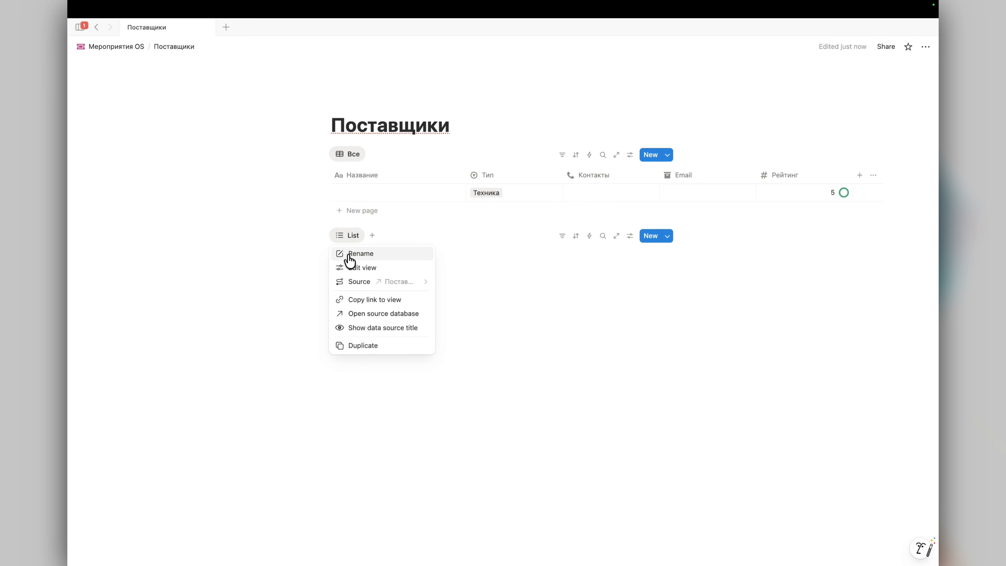
{"action": "left_click", "coordinate": [350, 259]}
{"action": "type", "text": "Изб"}
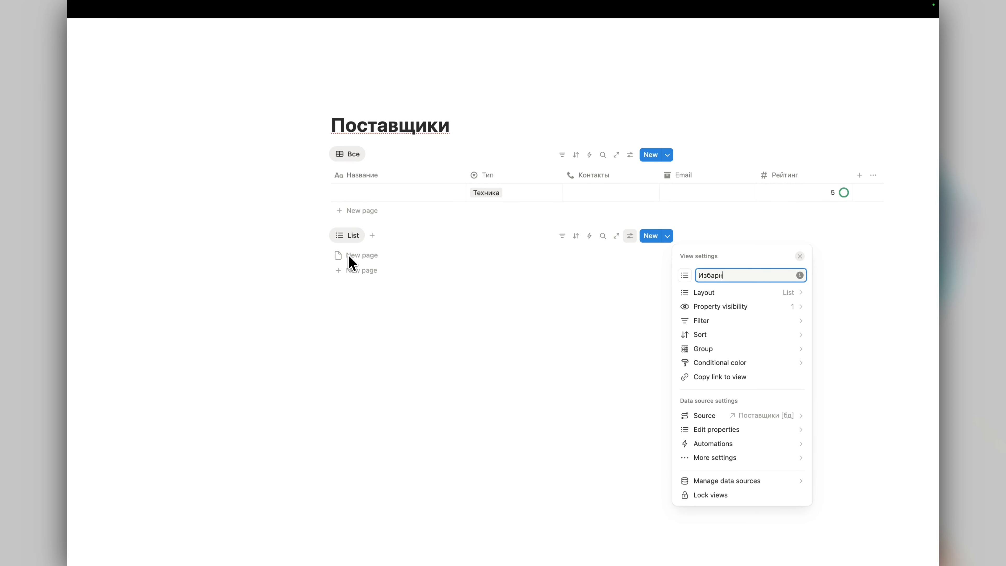
{"action": "type", "text": "ранные"}
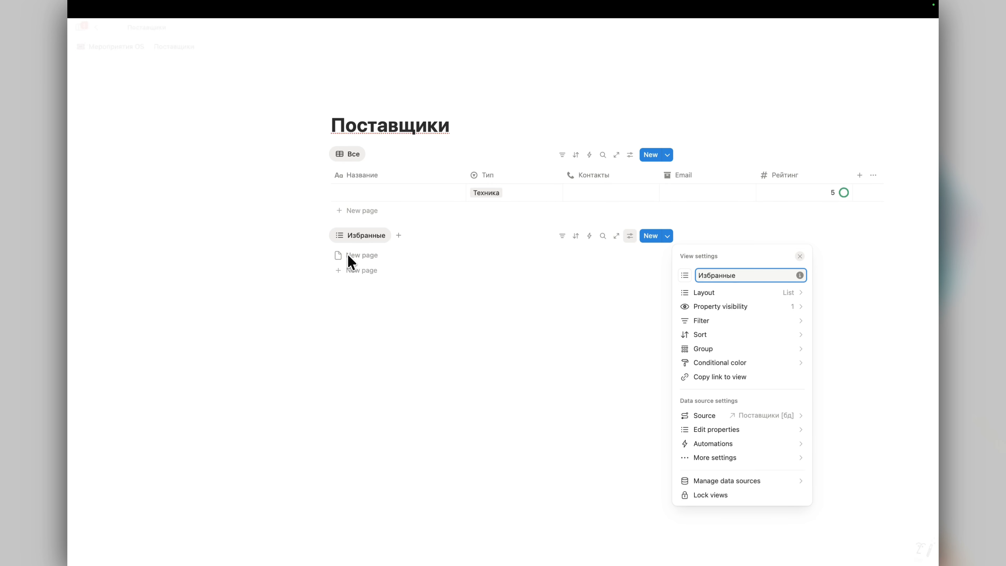
{"action": "left_click", "coordinate": [551, 243]}
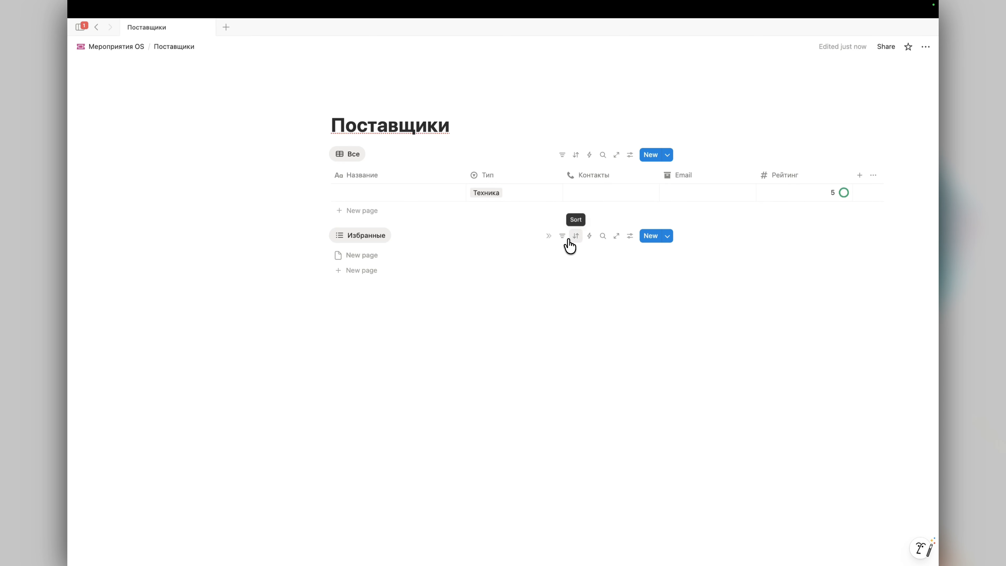
Step: Filter the Избранные list to entries with Рейтинг greater than 4
{"action": "left_click", "coordinate": [569, 239]}
{"action": "left_click", "coordinate": [563, 237]}
{"action": "left_click", "coordinate": [561, 238]}
{"action": "left_click", "coordinate": [589, 325]}
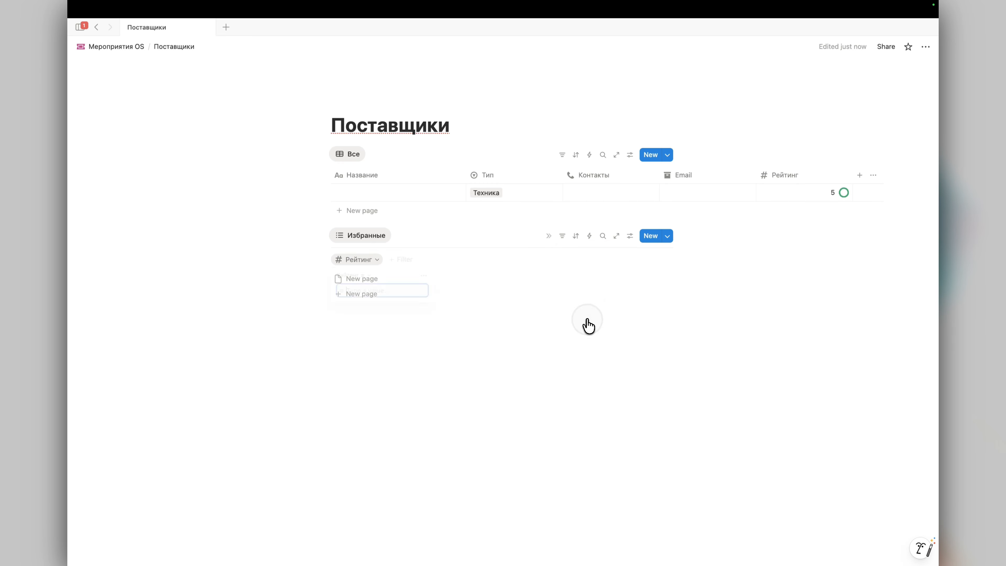
{"action": "left_click", "coordinate": [371, 276]}
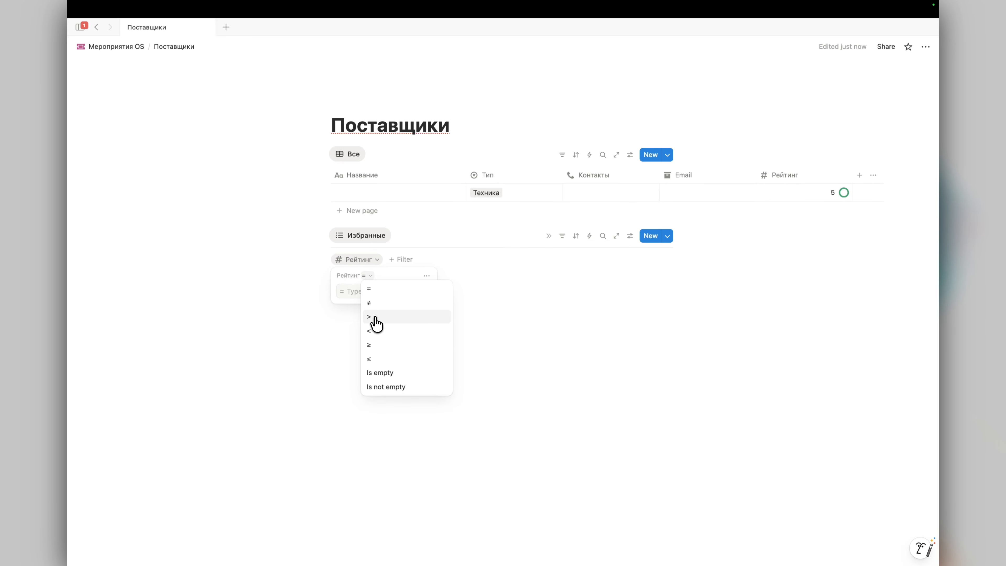
{"action": "left_click", "coordinate": [373, 304]}
{"action": "left_click", "coordinate": [370, 292]}
{"action": "type", "text": "4"}
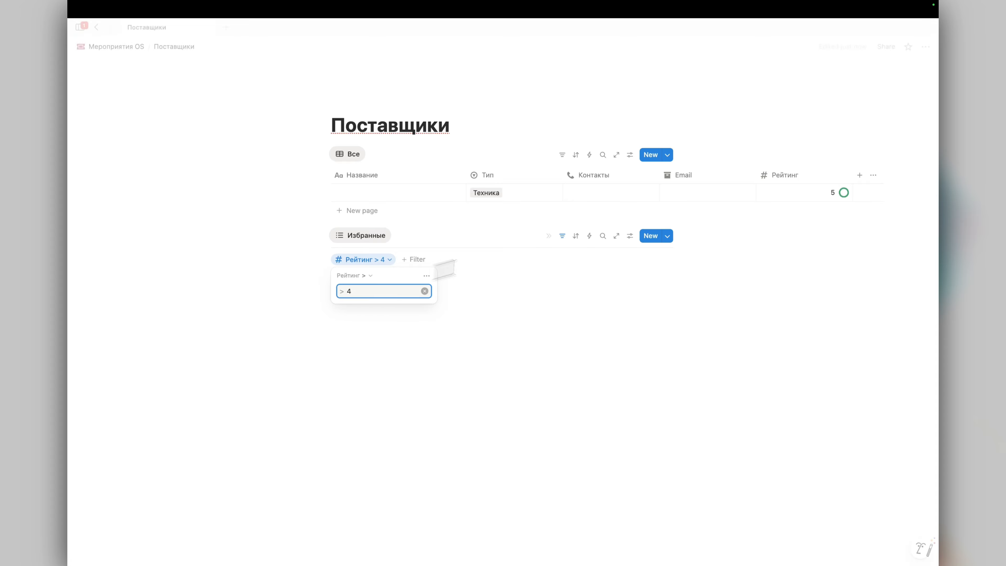
{"action": "left_click", "coordinate": [442, 200]}
{"action": "left_click", "coordinate": [185, 199]}
{"action": "type", "text": "Д"}
{"action": "key", "text": "BackSpace"}
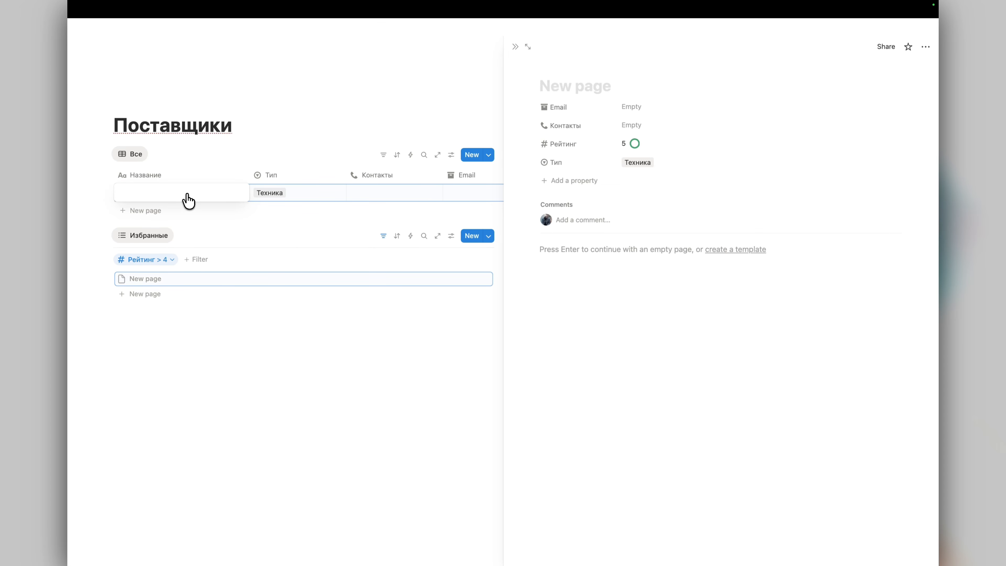
Step: Enter supplier names, starting with Поставщик 1, in the table rows
{"action": "type", "text": "Поставщик 1"}
{"action": "left_click", "coordinate": [152, 211]}
{"action": "type", "text": "Поставщ"}
{"action": "key", "text": "Return"}
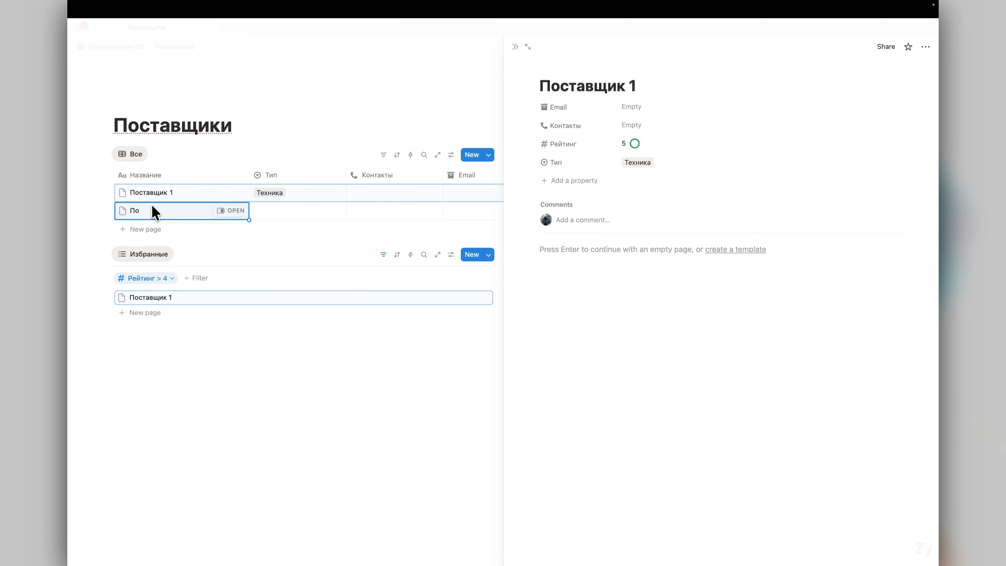
{"action": "left_click", "coordinate": [149, 226]}
{"action": "type", "text": "Поставщик газо"}
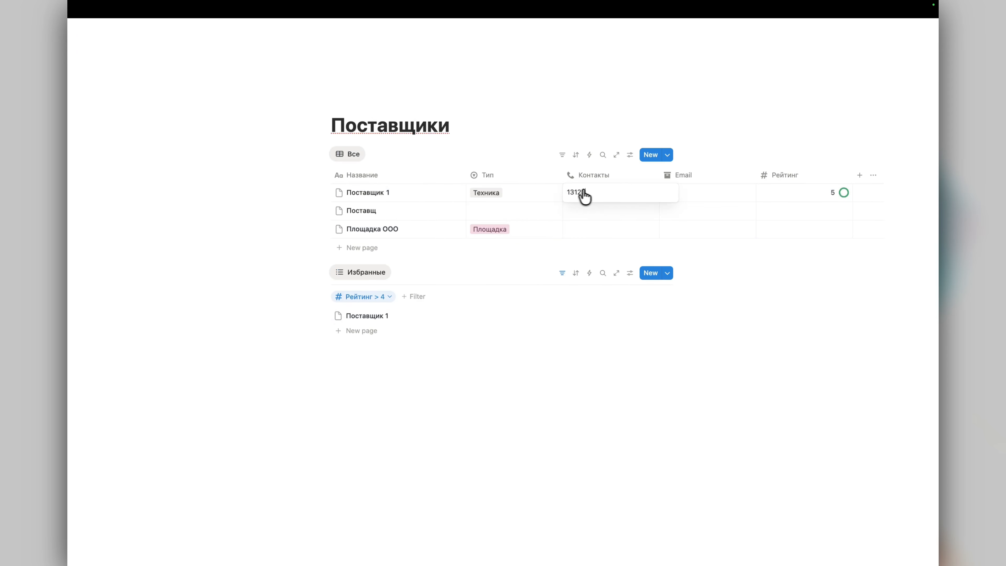
{"action": "type", "text": "11"}
Step: Fill in the suppliers' phone and email cells and delete the unfinished Поставщ row
{"action": "left_click", "coordinate": [601, 230]}
{"action": "type", "text": "+891274801"}
{"action": "left_click", "coordinate": [687, 196]}
{"action": "type", "text": "example@mail.ru"}
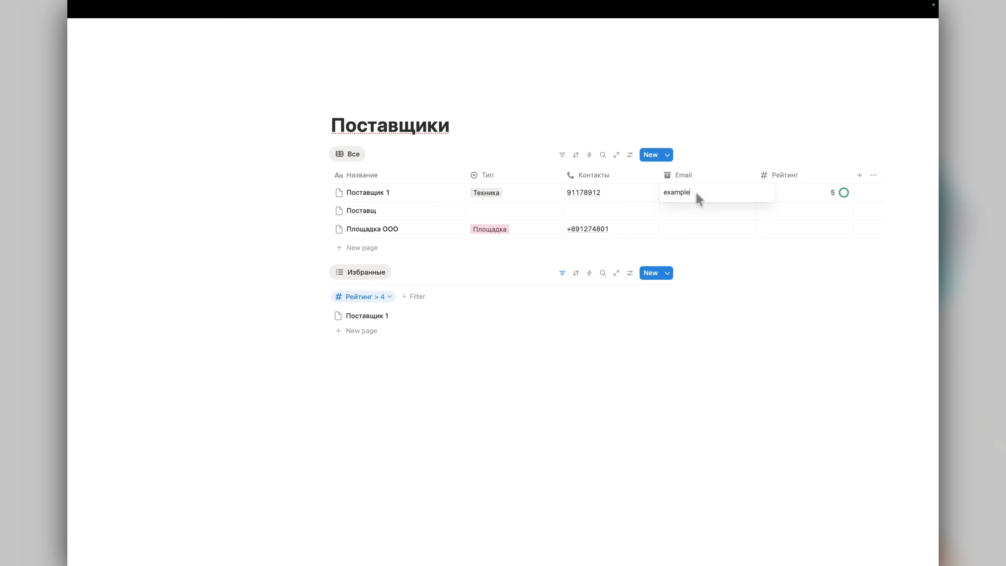
{"action": "left_click", "coordinate": [692, 227]}
{"action": "type", "text": "exams"}
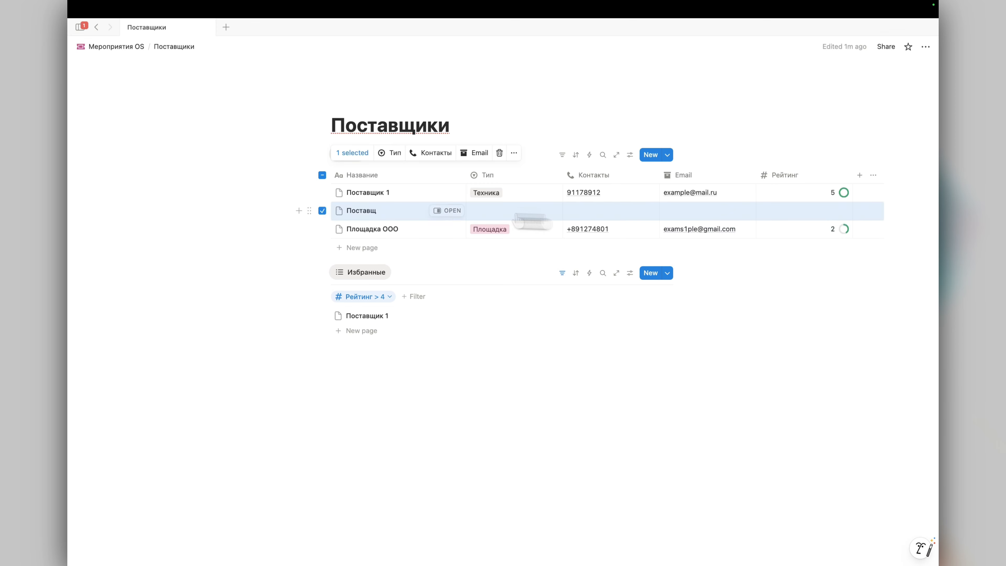
{"action": "key", "text": "BackSpace"}
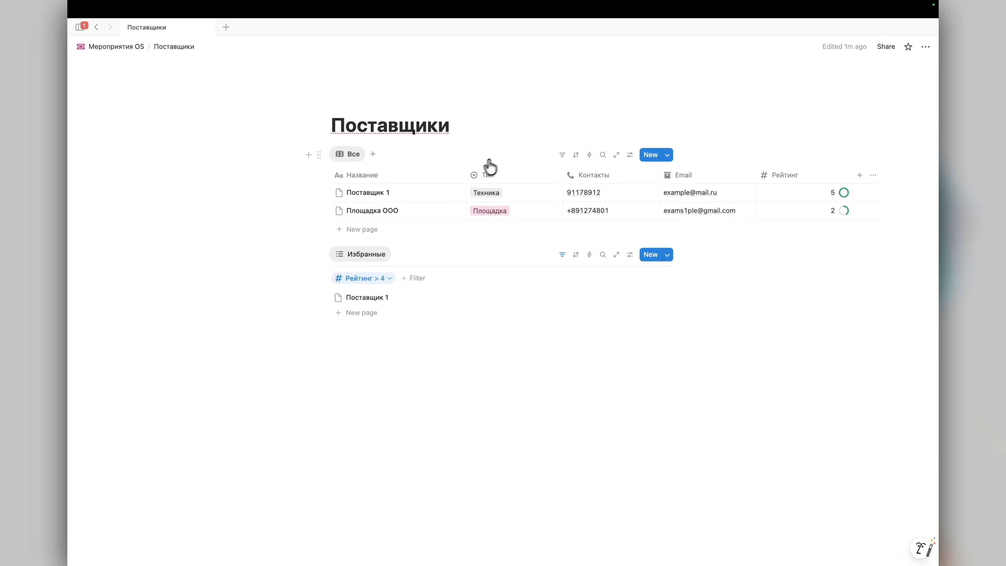
Step: Move Избранные above Все, make the page full width, and add a helicopter icon
{"action": "left_click_drag", "start_coordinate": [314, 256], "coordinate": [344, 140]}
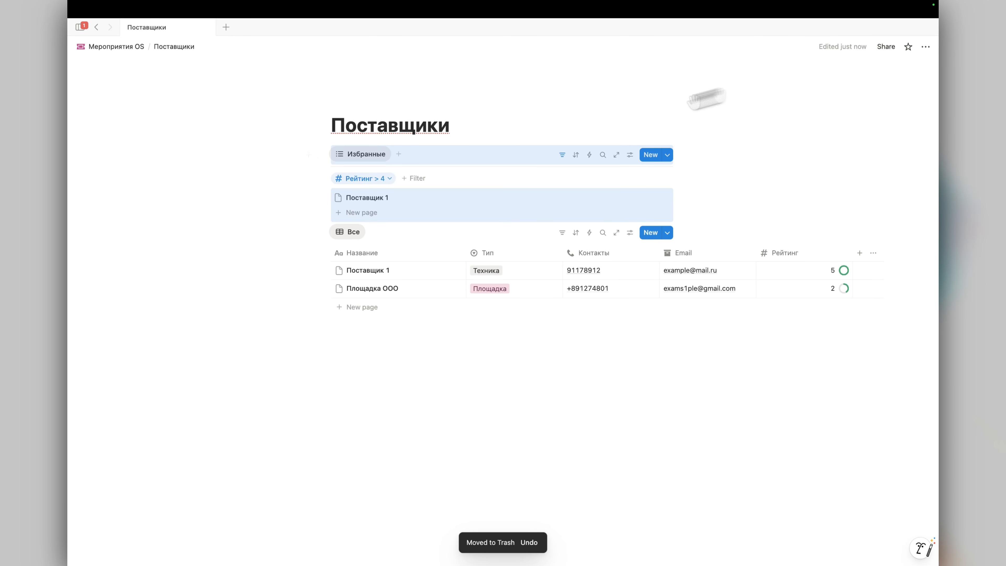
{"action": "left_click", "coordinate": [926, 47]}
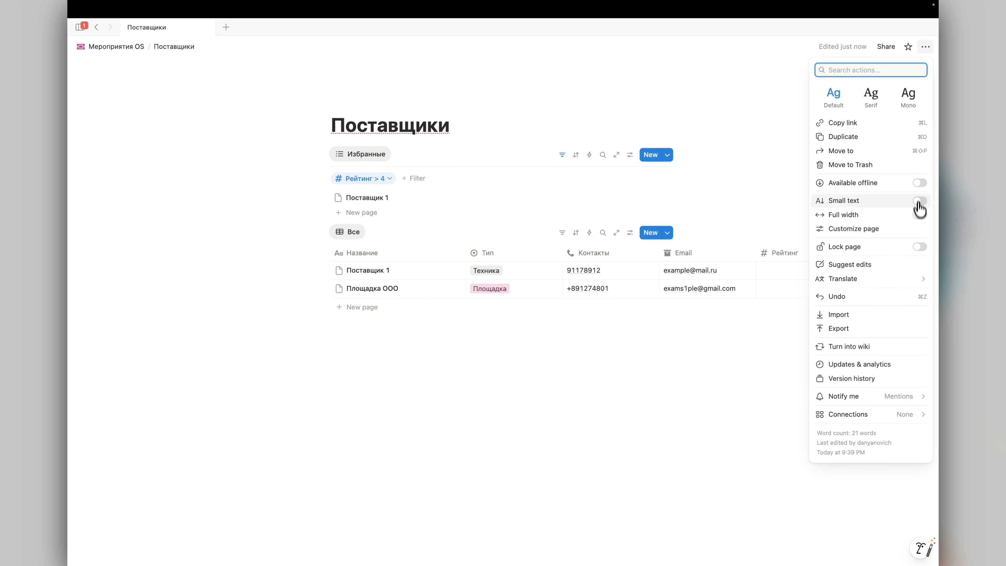
{"action": "left_click", "coordinate": [920, 210]}
{"action": "left_click", "coordinate": [364, 164]}
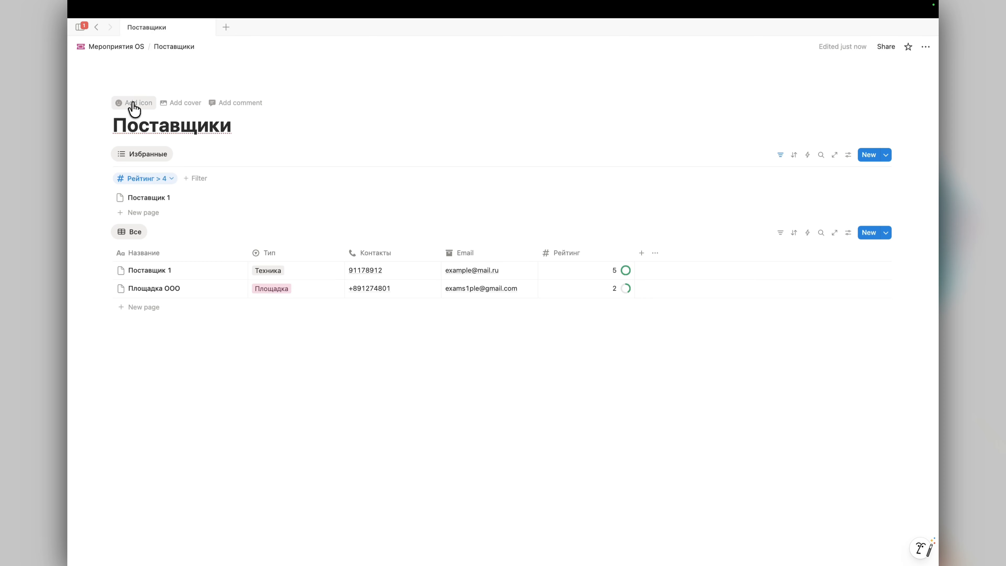
{"action": "left_click", "coordinate": [131, 104]}
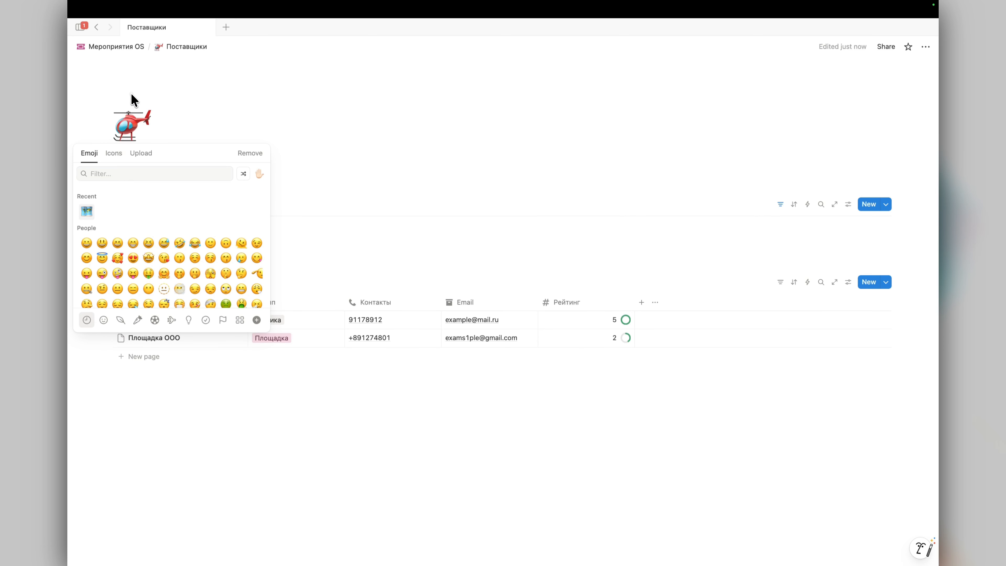
{"action": "left_click", "coordinate": [130, 97]}
Step: Check the База знаний page, then open the Мероприятия database from the Мероприятия OS navigation
{"action": "left_click", "coordinate": [129, 52]}
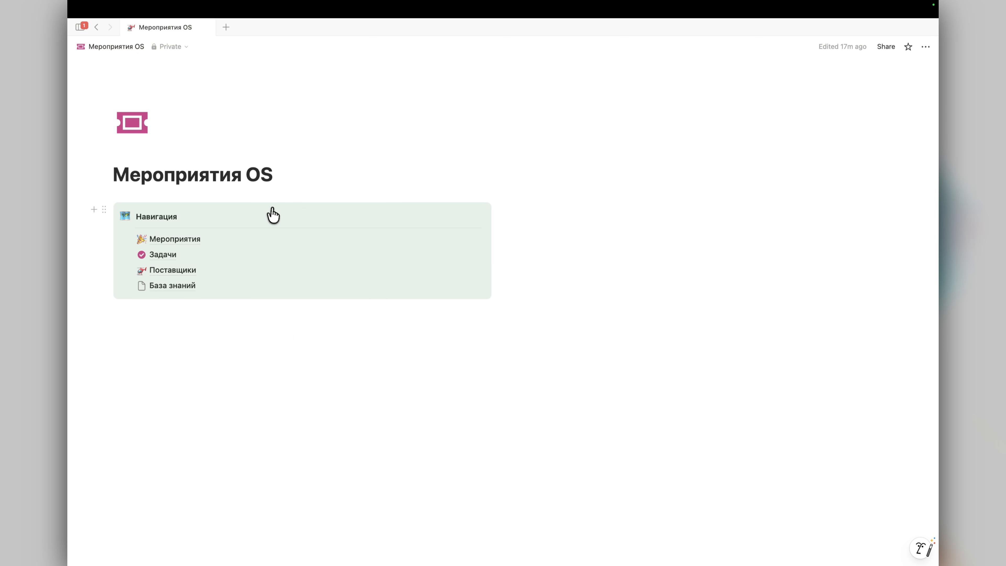
{"action": "mouse_move", "coordinate": [229, 271]}
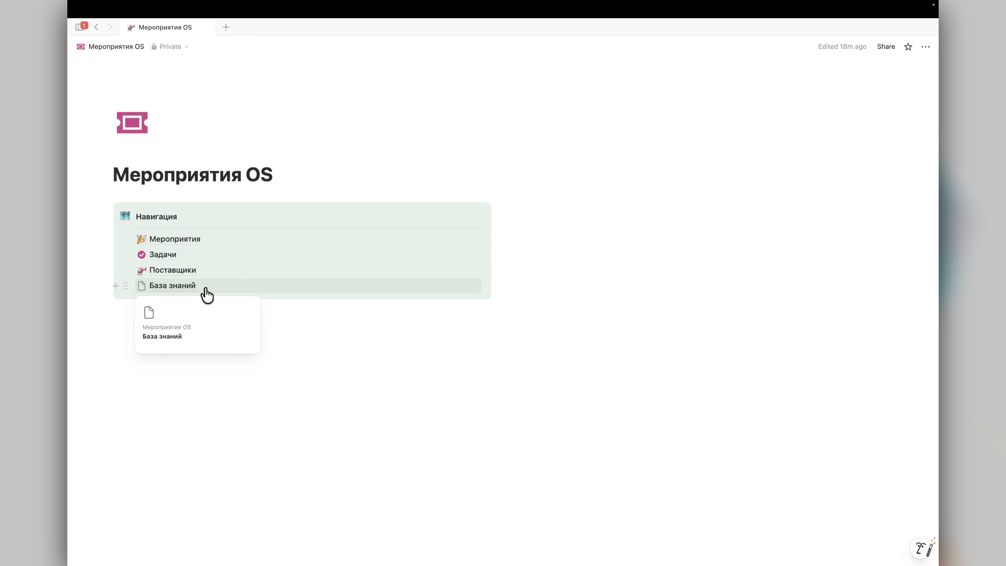
{"action": "left_click", "coordinate": [206, 289]}
{"action": "left_click", "coordinate": [124, 46]}
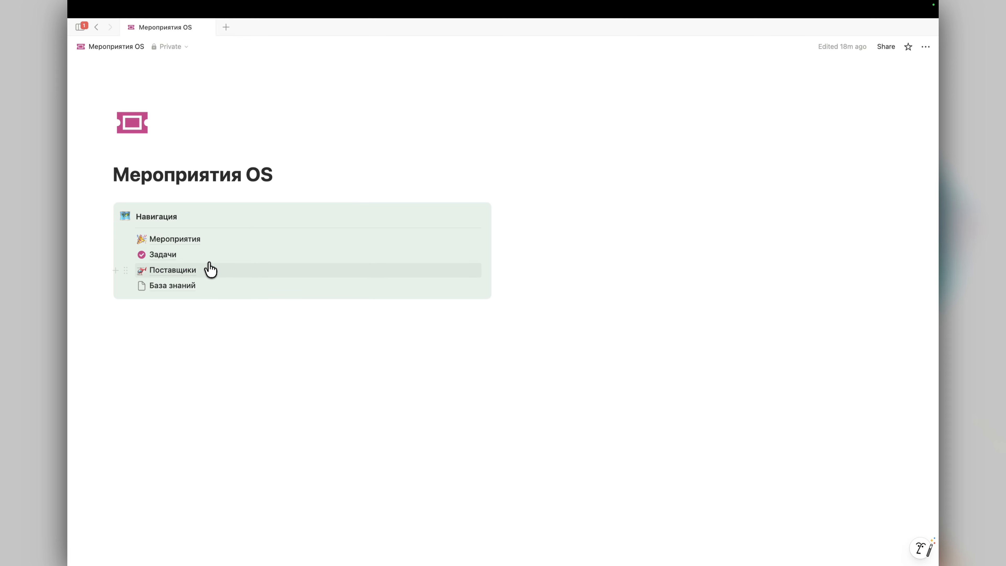
{"action": "left_click", "coordinate": [191, 239]}
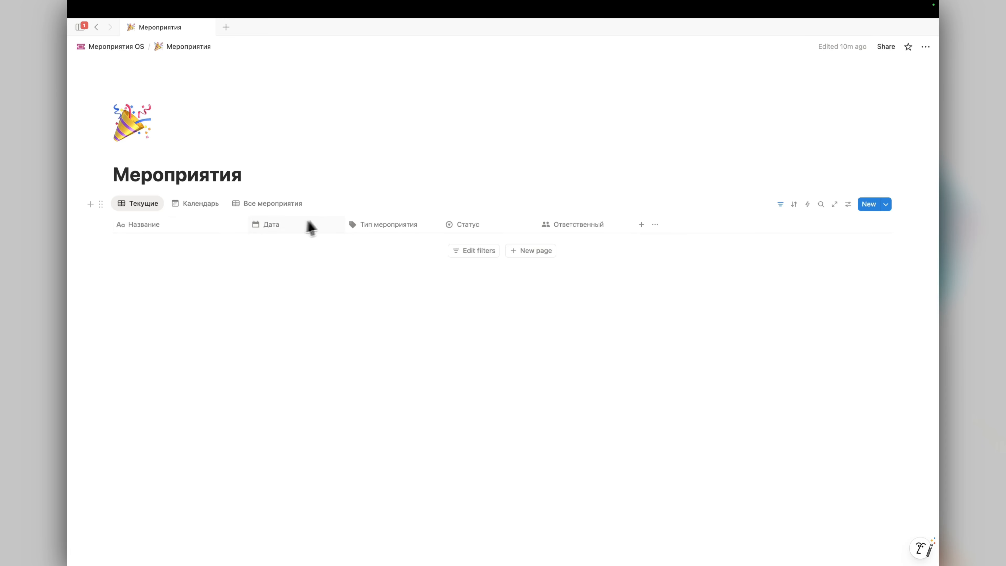
Step: Insert an empty callout block directly under the Мероприятия title
{"action": "left_click", "coordinate": [269, 171]}
{"action": "key", "text": "Return"}
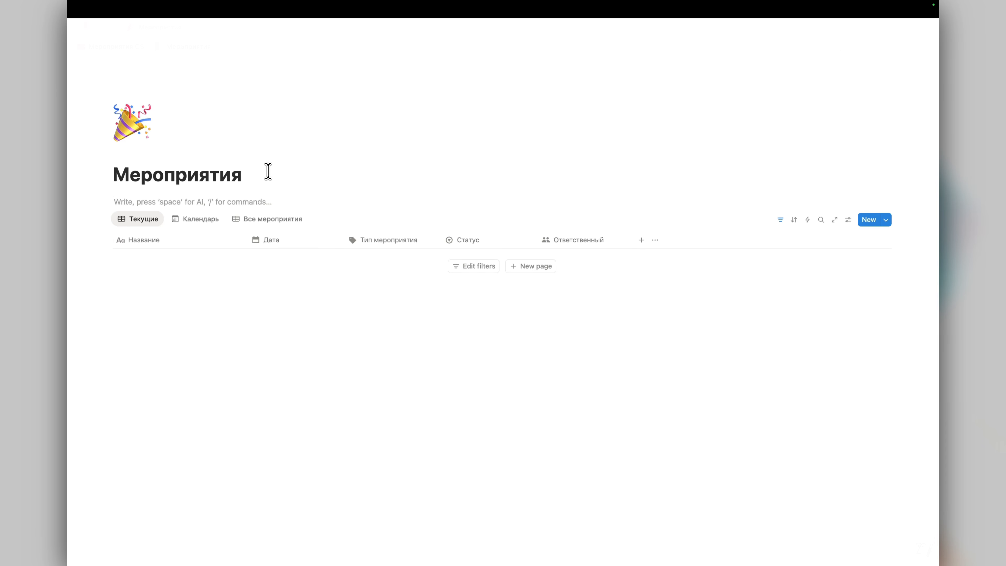
{"action": "type", "text": "/cal"}
{"action": "key", "text": "Return"}
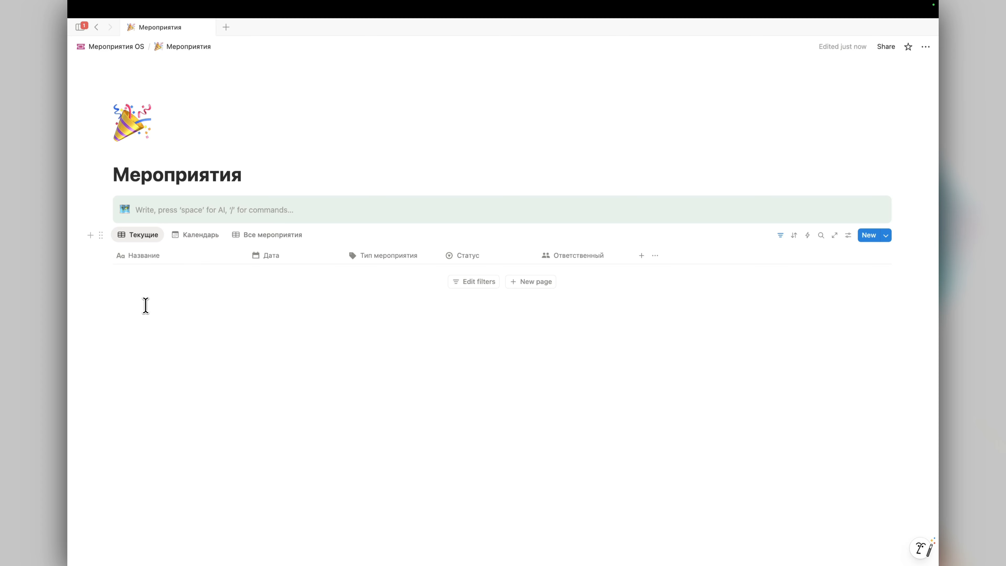
Step: Add a collapsed toggle heading 'Заметка 1' containing a bullet below the database
{"action": "left_click", "coordinate": [175, 369]}
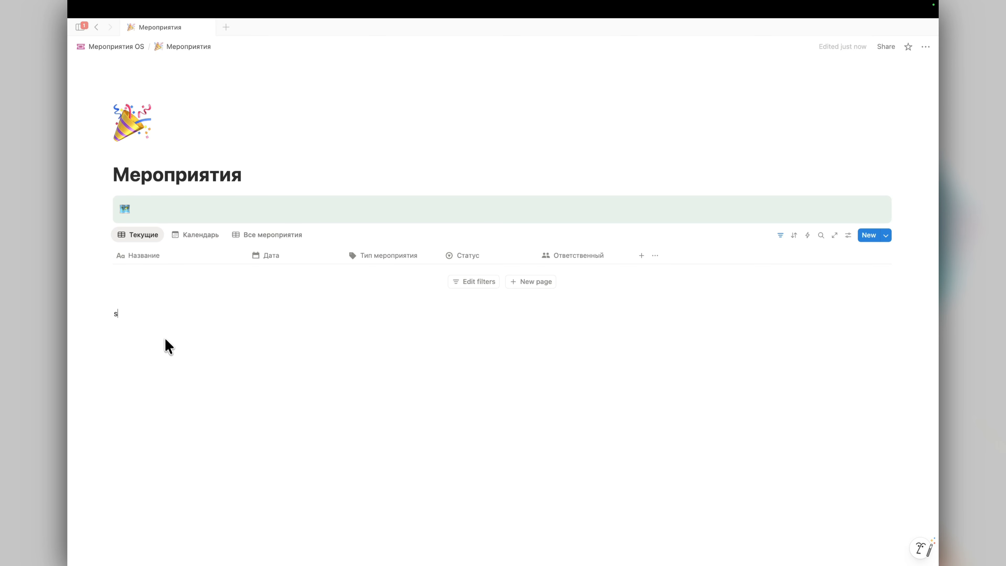
{"action": "type", "text": "Заметка 1"}
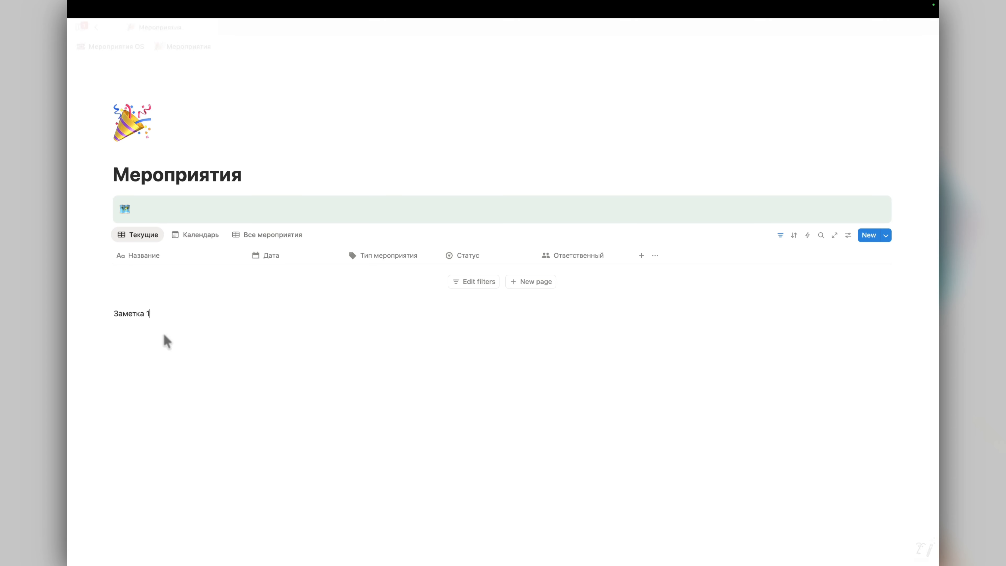
{"action": "left_click", "coordinate": [104, 313]}
{"action": "left_click", "coordinate": [273, 280]}
{"action": "left_click", "coordinate": [246, 337]}
{"action": "type", "text": "-"}
{"action": "left_click", "coordinate": [119, 322]}
{"action": "left_click", "coordinate": [151, 368]}
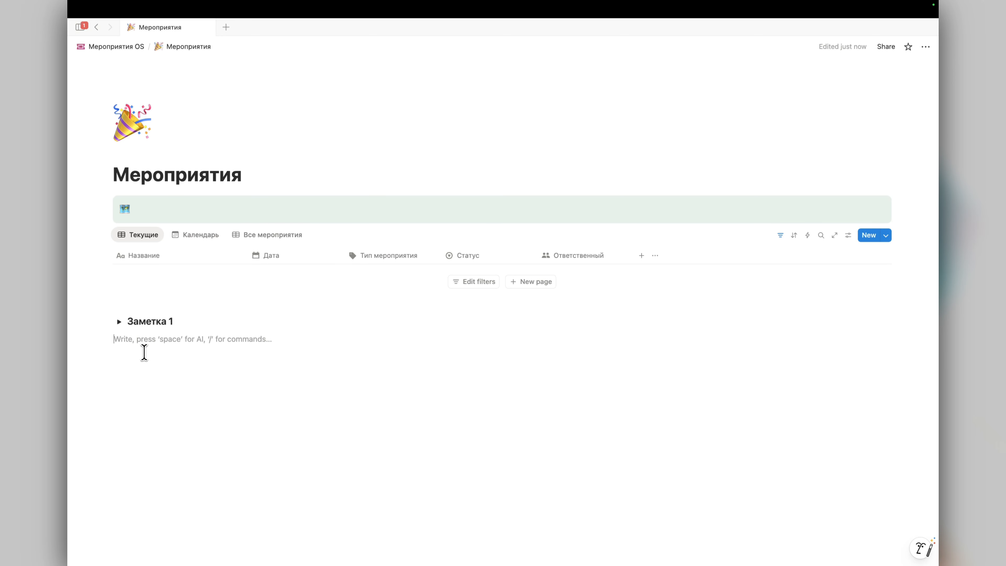
{"action": "type", "text": "ю"}
{"action": "key", "text": "BackSpace"}
{"action": "type", "text": "/"}
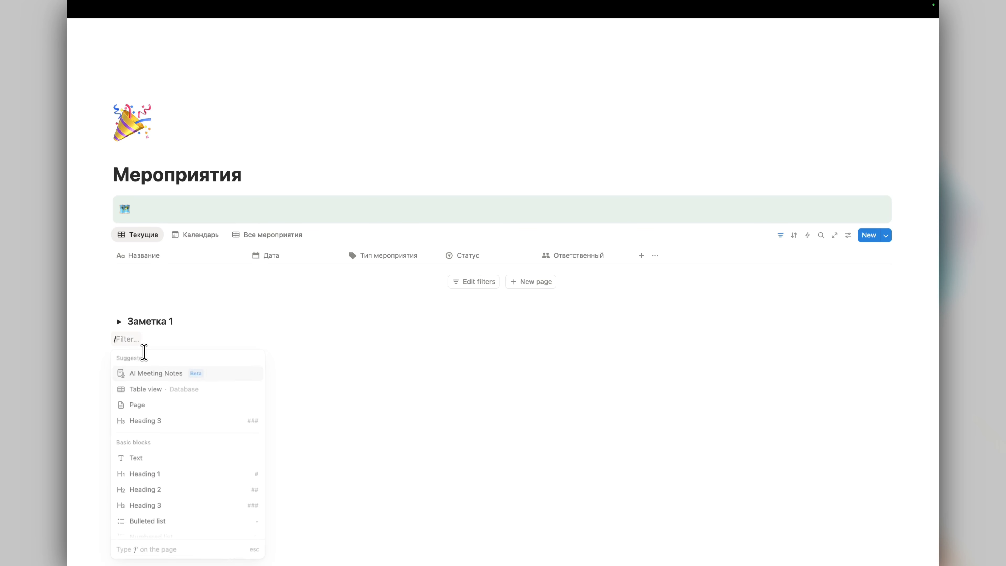
{"action": "key", "text": "BackSpace"}
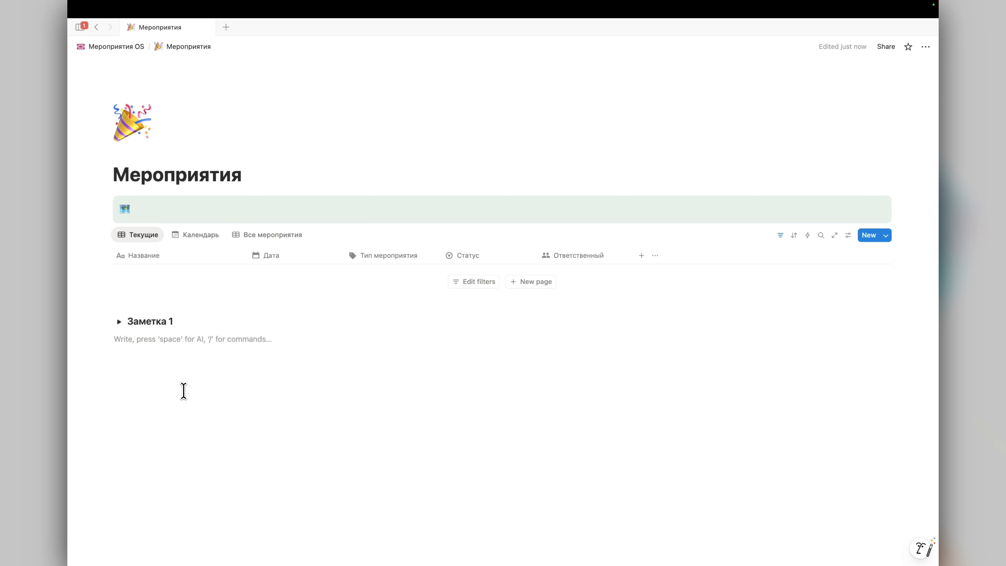
Step: Open База знаний from Мероприятия OS and create an Empty database there from the templates
{"action": "left_click", "coordinate": [133, 46]}
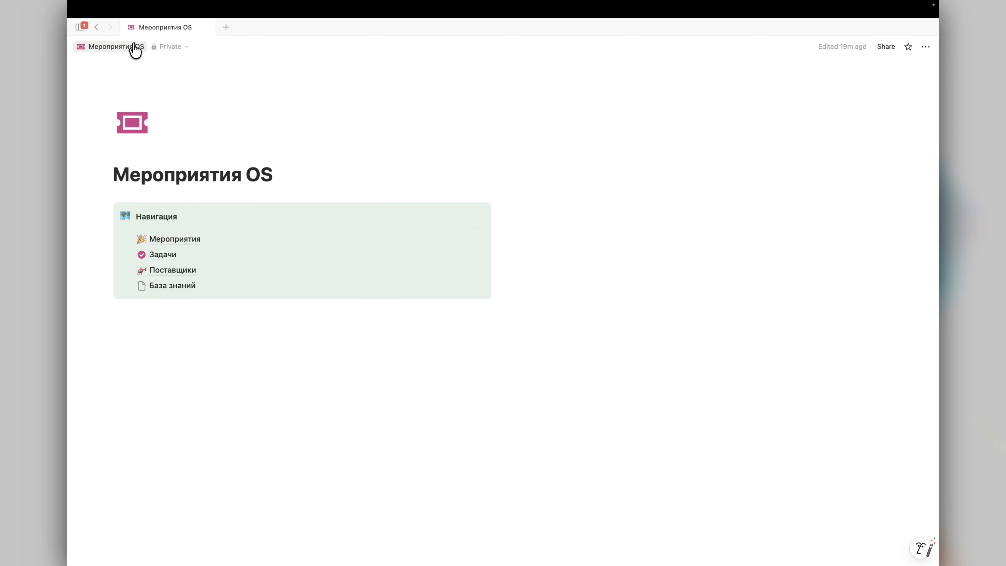
{"action": "left_click", "coordinate": [213, 293]}
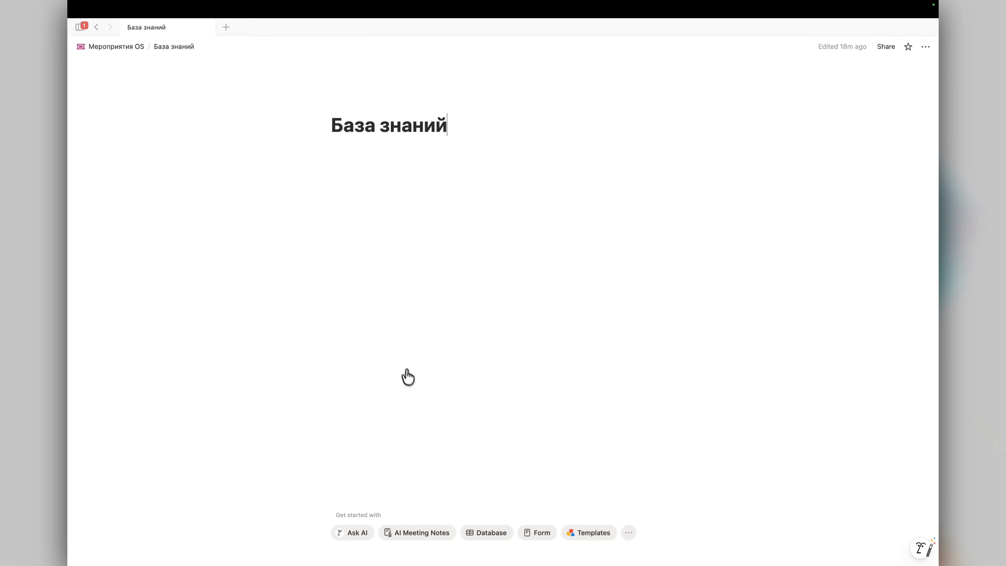
{"action": "left_click", "coordinate": [490, 539]}
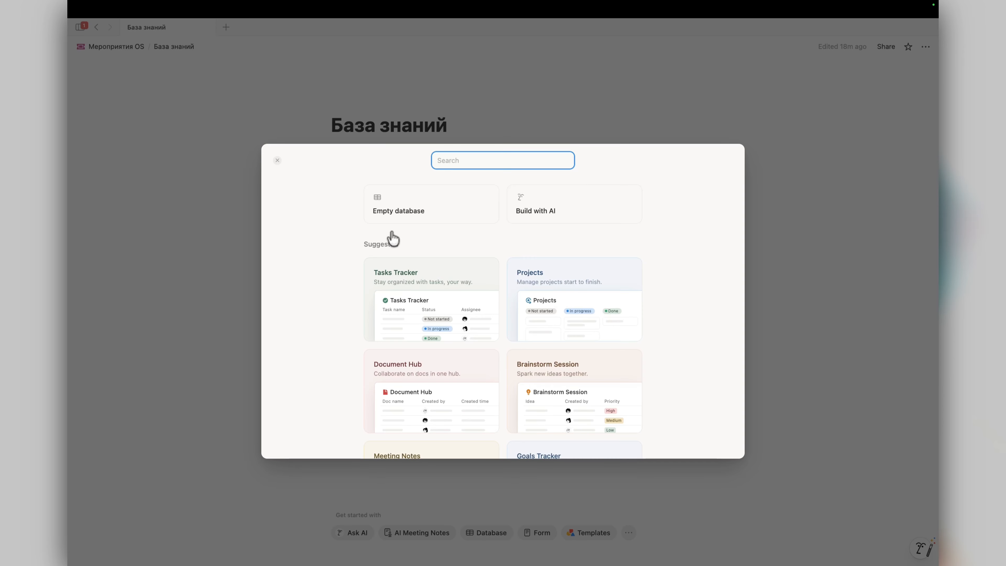
{"action": "left_click", "coordinate": [399, 218]}
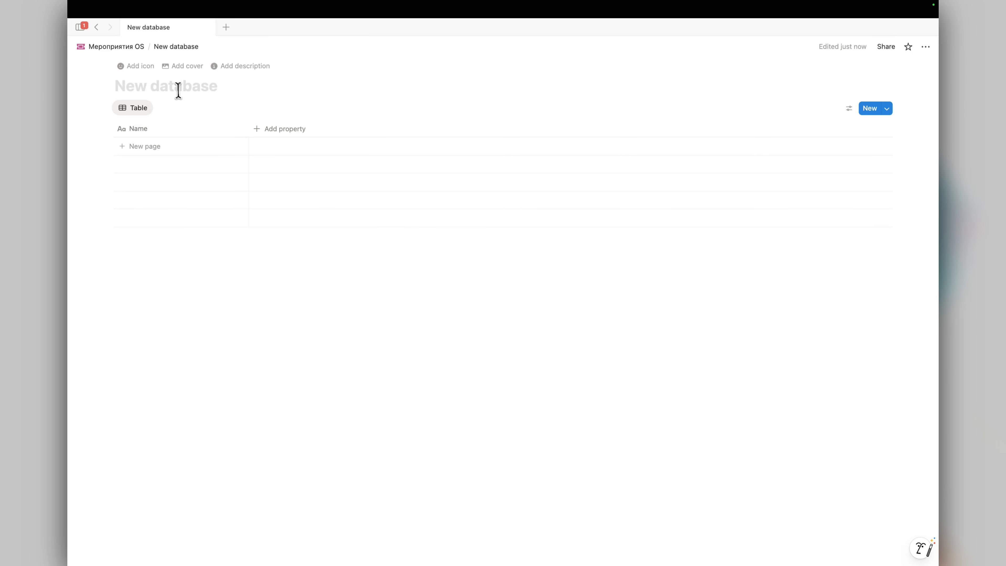
Step: Create a stray subpage containing '/table vi' and move it to Trash
{"action": "left_click", "coordinate": [129, 57]}
{"action": "left_click", "coordinate": [115, 283]}
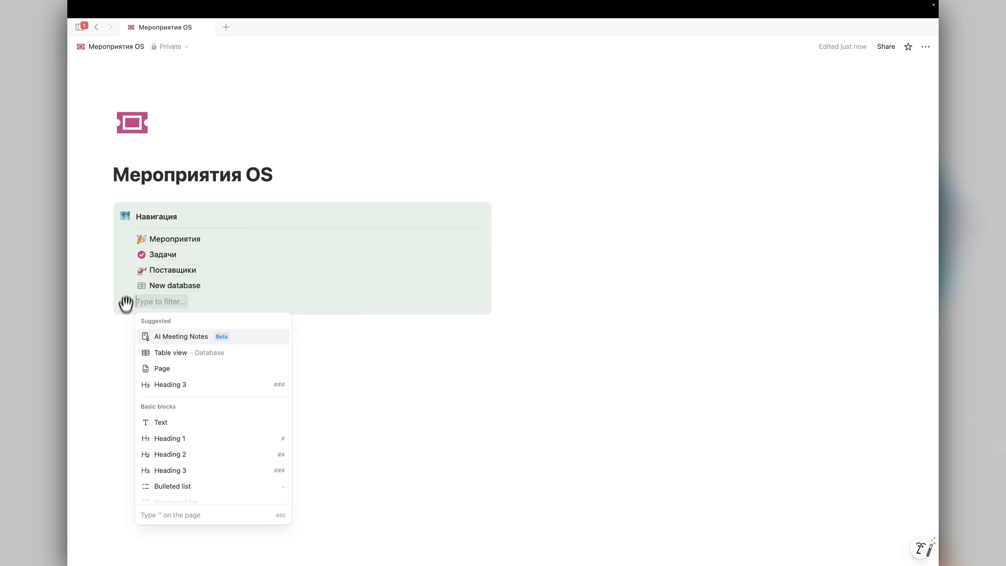
{"action": "scroll", "coordinate": [169, 420], "scroll_direction": "down", "scroll_amount": 5}
{"action": "left_click", "coordinate": [166, 444]}
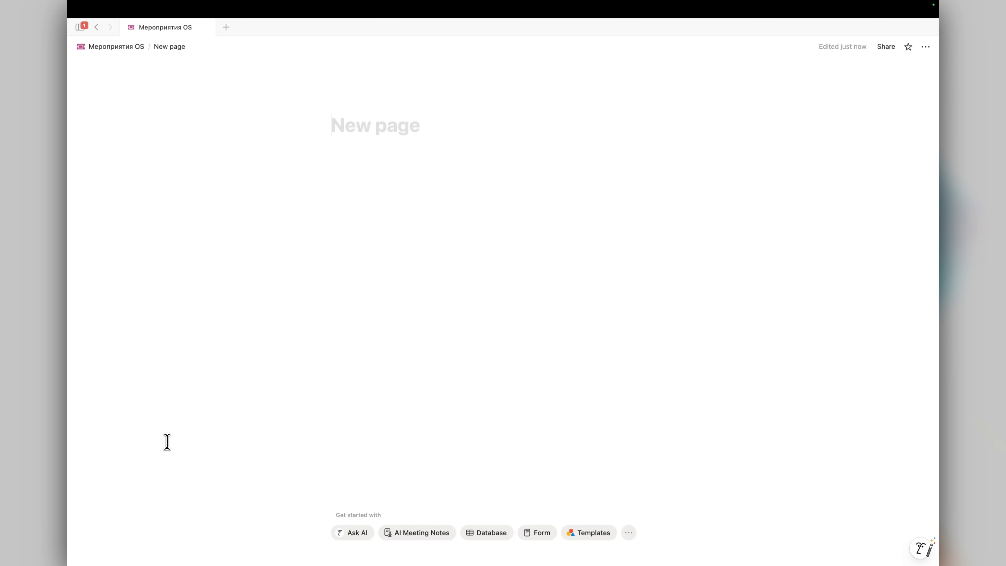
{"action": "left_click", "coordinate": [359, 166]}
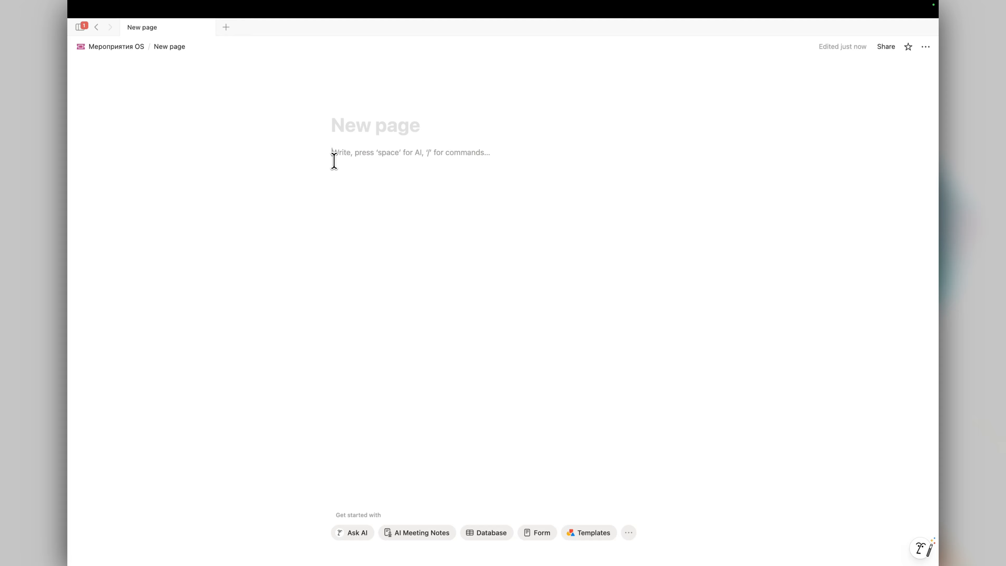
{"action": "type", "text": "/table view"}
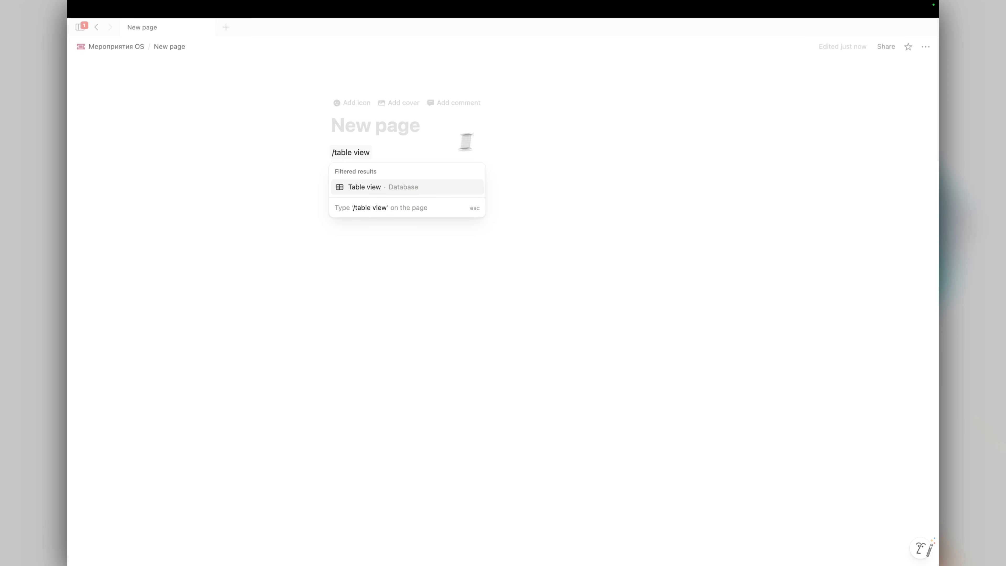
{"action": "left_click", "coordinate": [926, 49]}
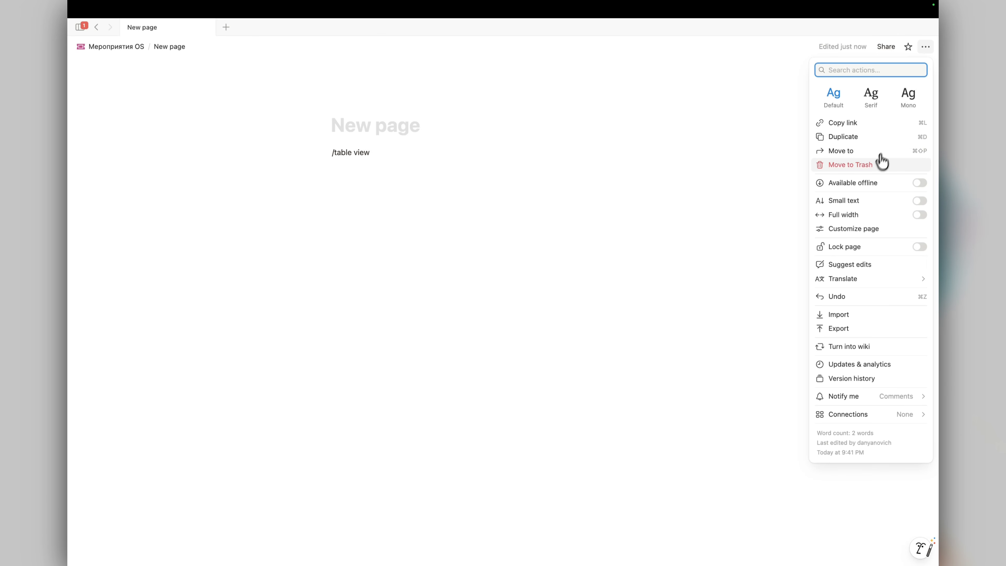
{"action": "left_click", "coordinate": [878, 164]}
Step: Open the New database as its own full page
{"action": "left_click", "coordinate": [125, 285]}
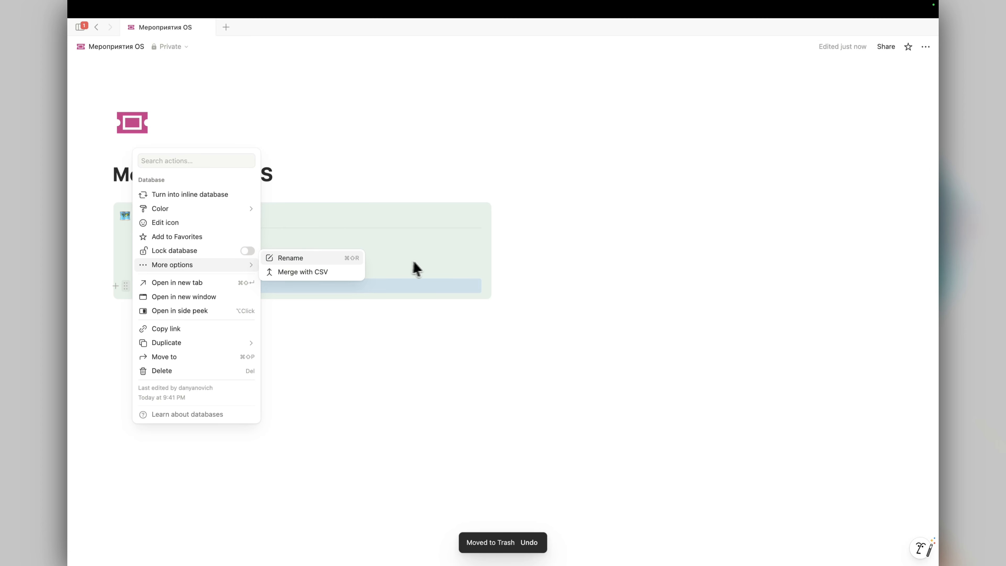
{"action": "left_click", "coordinate": [427, 264]}
{"action": "left_click", "coordinate": [364, 292]}
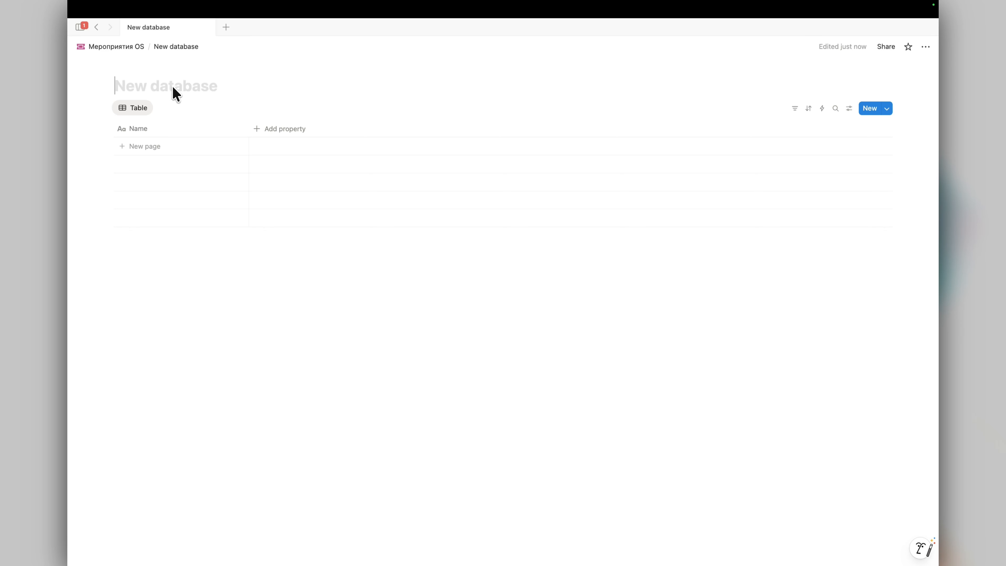
Step: Title the database 'База Знаний' and give it an open-book icon
{"action": "type", "text": "База З"}
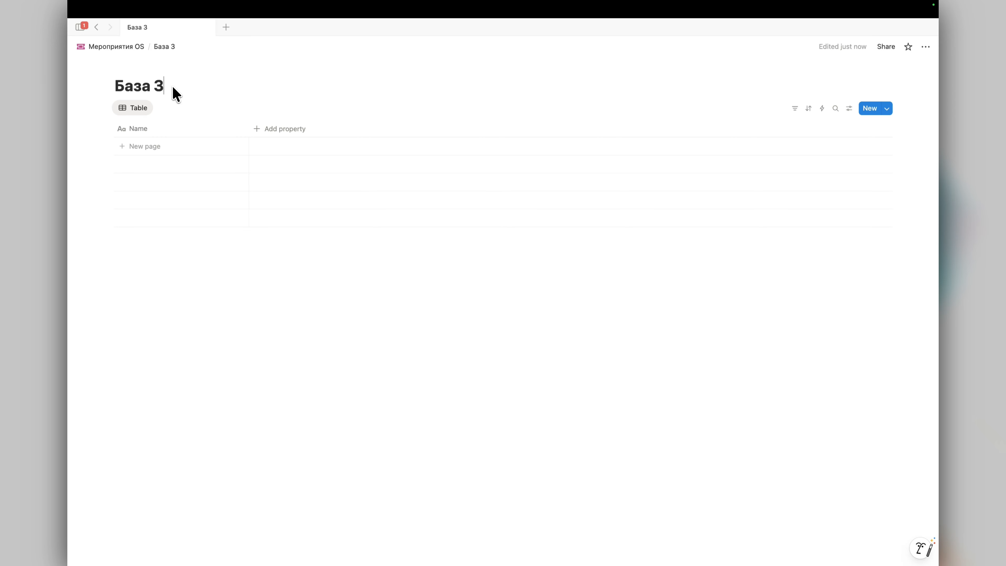
{"action": "type", "text": "наний"}
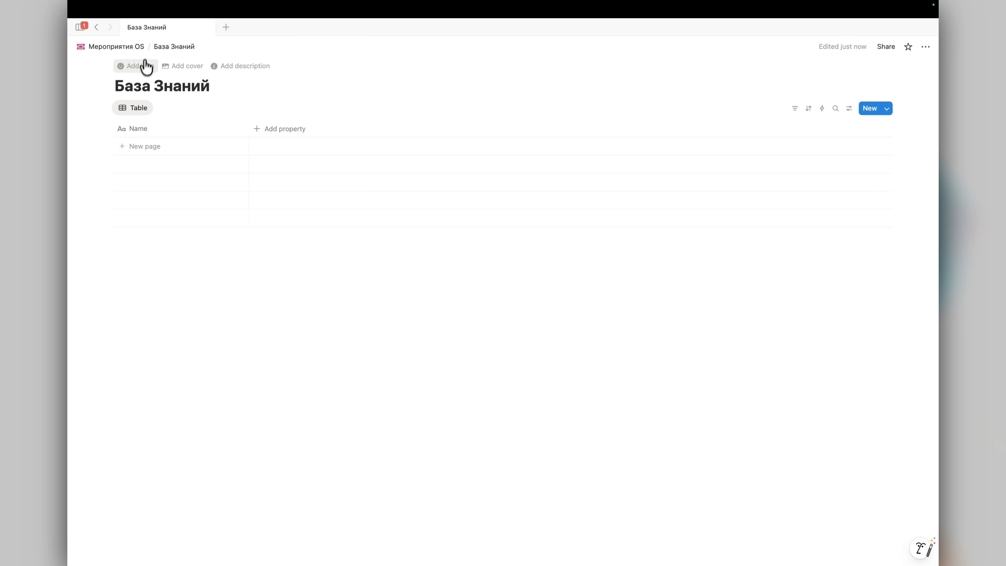
{"action": "left_click", "coordinate": [143, 66]}
{"action": "left_click", "coordinate": [114, 106]}
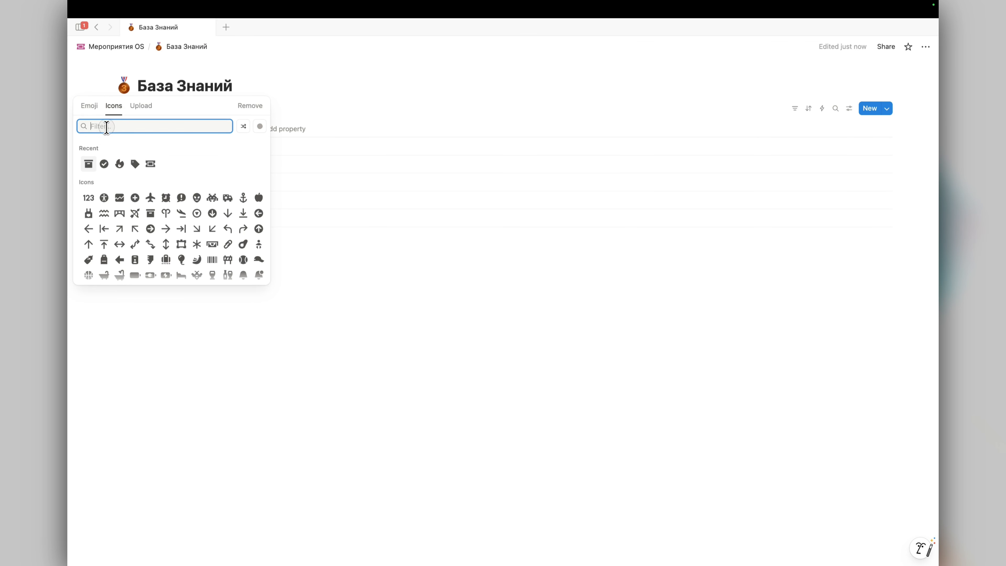
{"action": "type", "text": "book"}
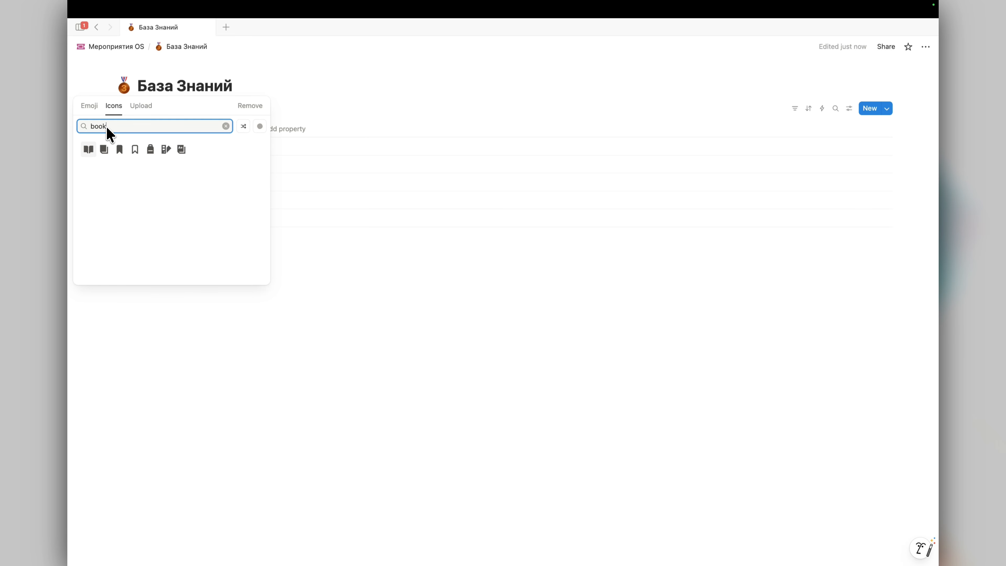
{"action": "key", "text": "Return"}
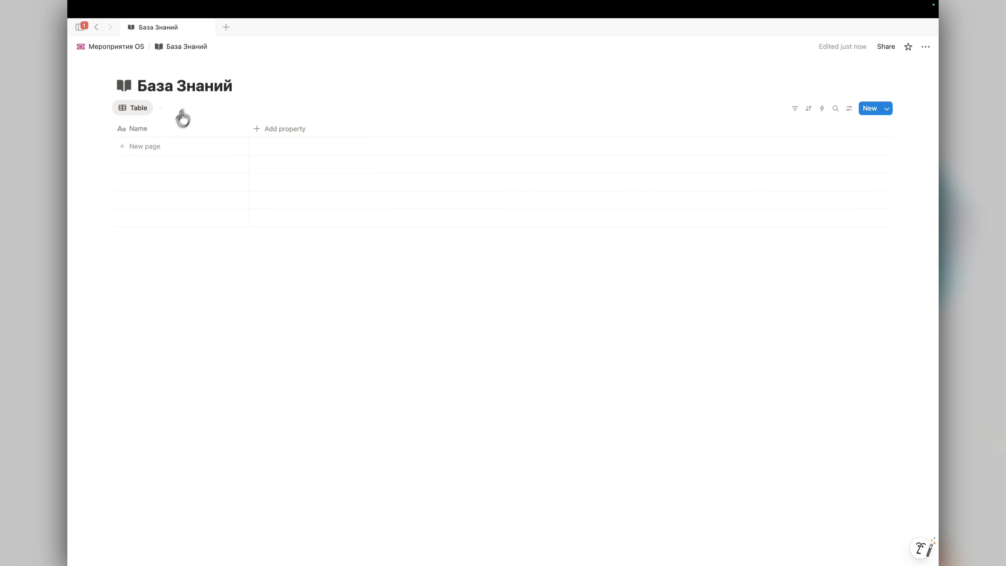
Step: Rename the table view to 'Все материалы'
{"action": "left_click", "coordinate": [137, 113]}
{"action": "left_click", "coordinate": [137, 128]}
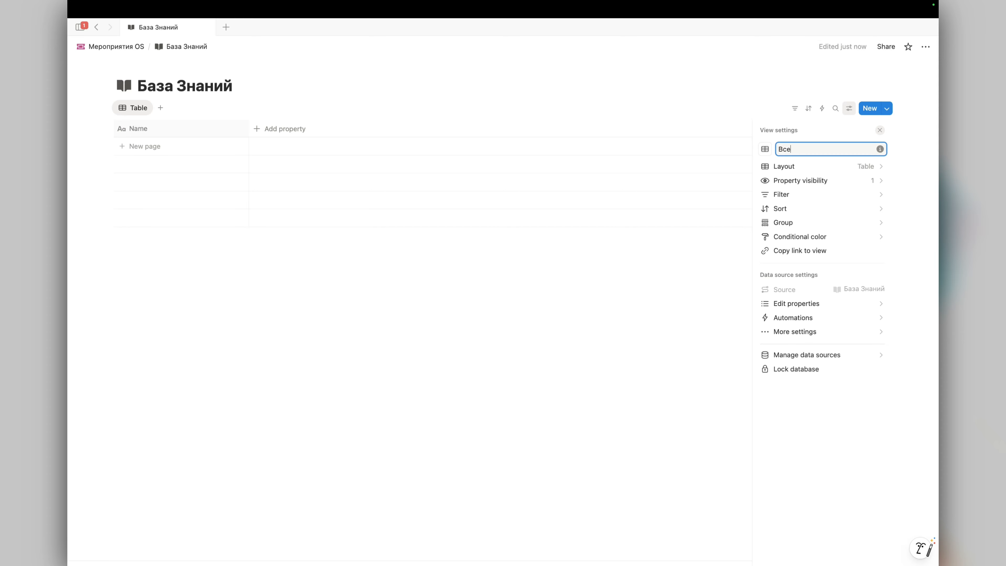
{"action": "type", "text": "Все материалы"}
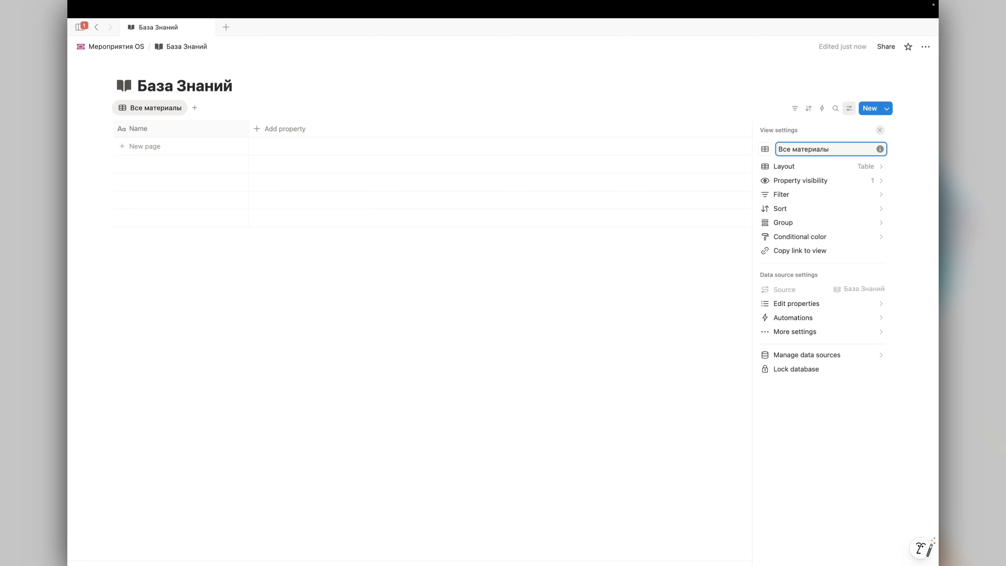
Step: Rename the Name column to Название and turn off its page icons
{"action": "left_click", "coordinate": [223, 132]}
{"action": "left_click", "coordinate": [147, 130]}
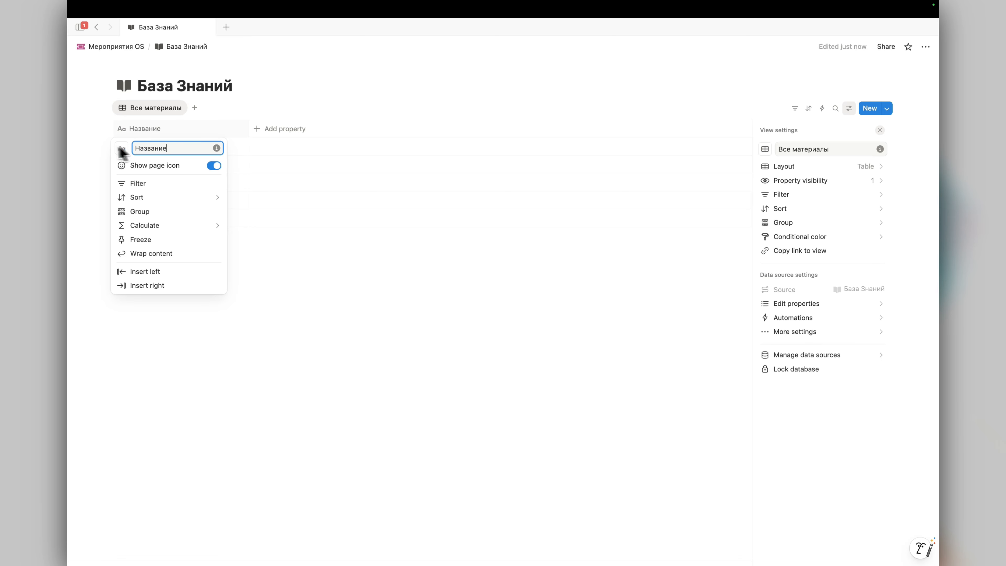
{"action": "left_click", "coordinate": [206, 165]}
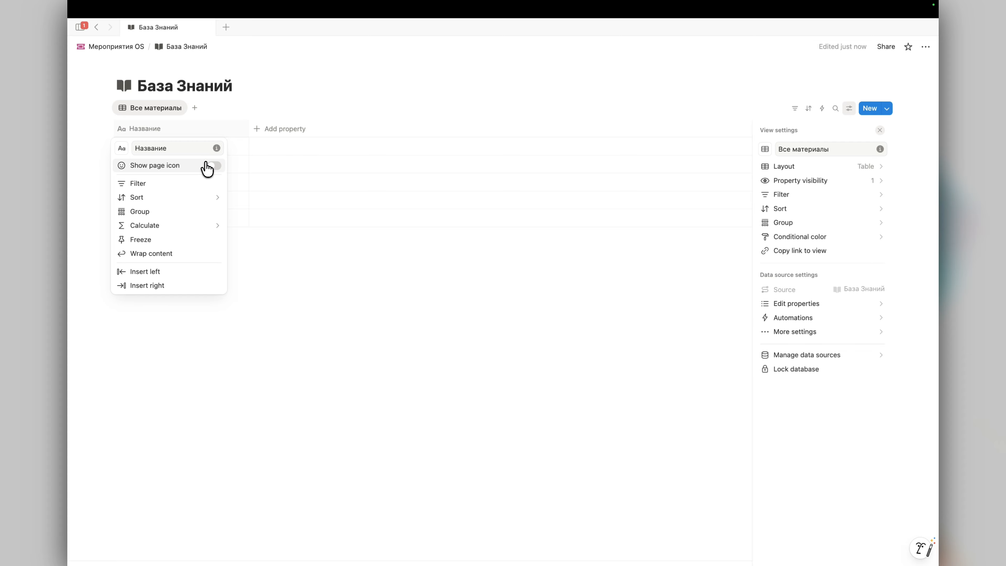
{"action": "left_click", "coordinate": [277, 133]}
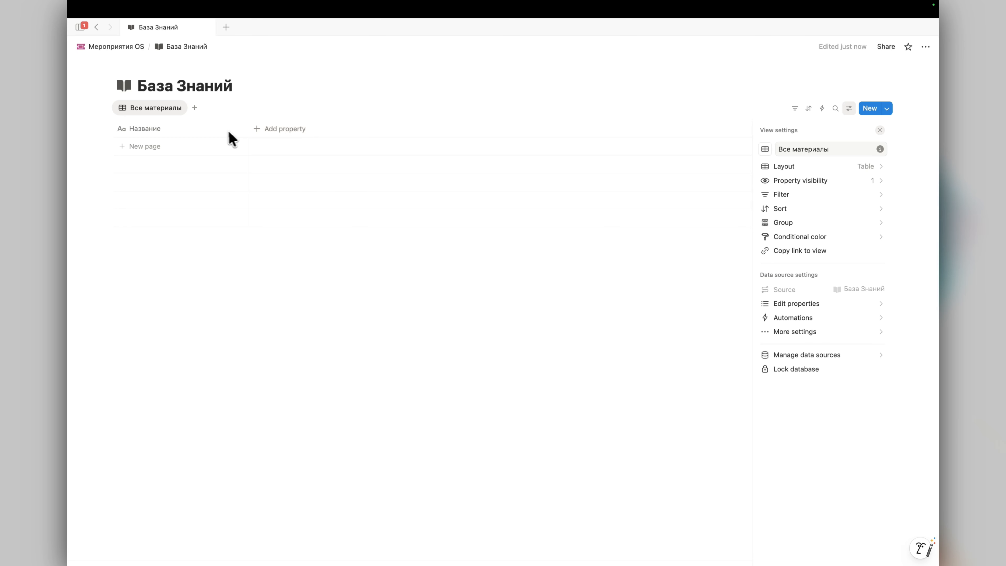
Step: Add a new select column to База Знаний and name it Тип
{"action": "left_click", "coordinate": [263, 133]}
{"action": "left_click", "coordinate": [292, 239]}
{"action": "left_click", "coordinate": [291, 135]}
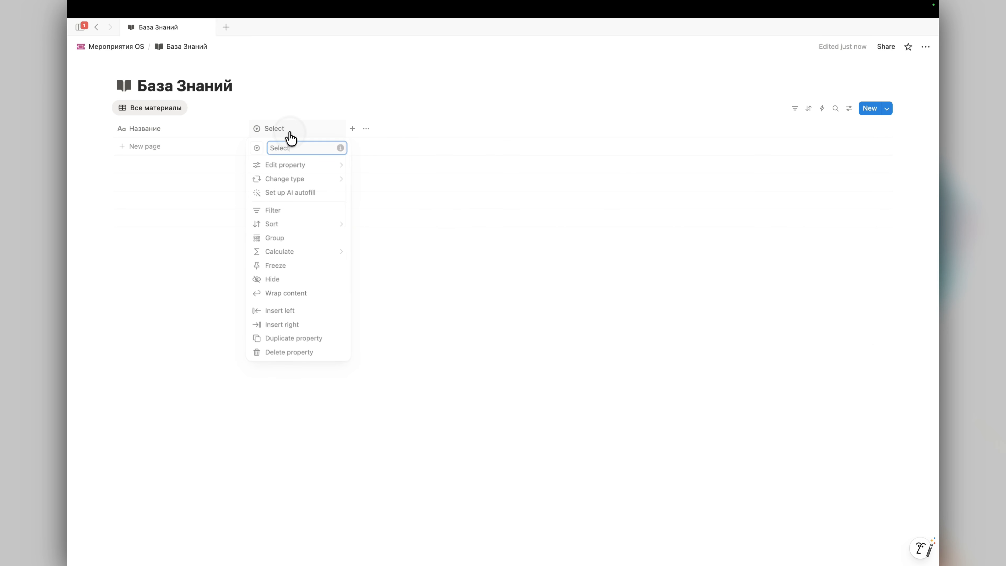
{"action": "type", "text": "Тип"}
{"action": "left_click", "coordinate": [215, 137]}
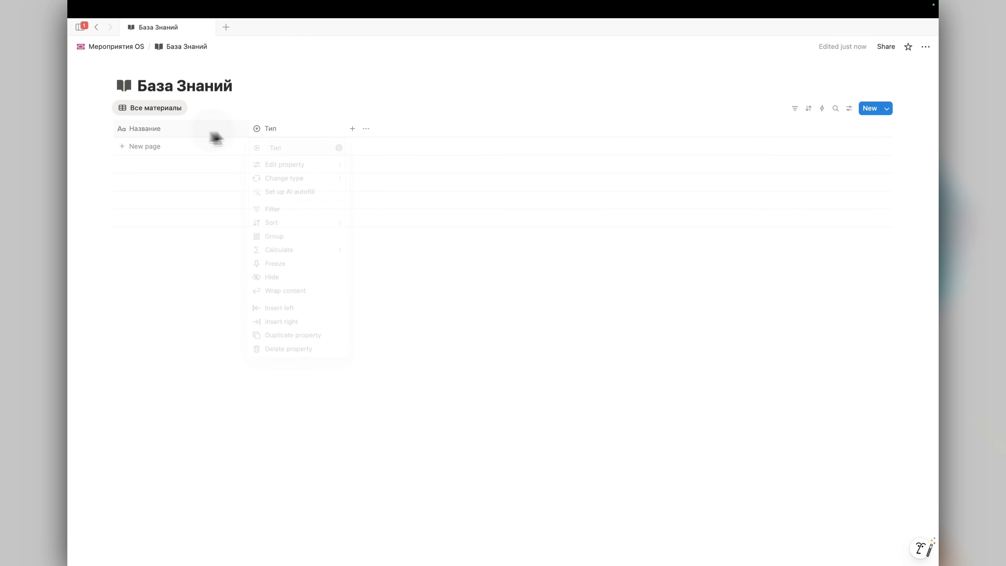
Step: Give the Тип column the options Инструкция, FAQ and Чек-лист
{"action": "left_click", "coordinate": [280, 133]}
{"action": "mouse_move", "coordinate": [283, 164]}
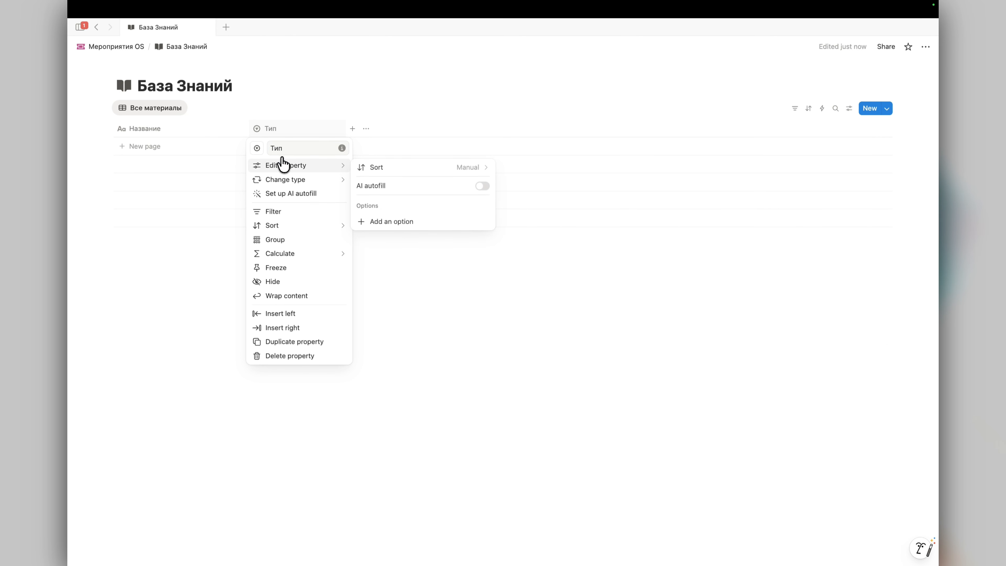
{"action": "left_click", "coordinate": [407, 222]}
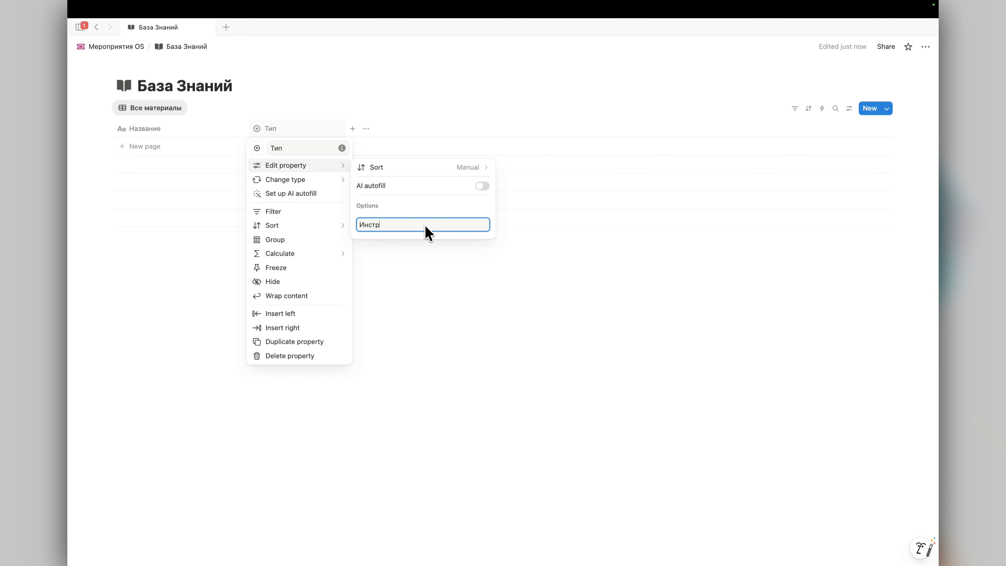
{"action": "type", "text": "Инструкция"}
{"action": "key", "text": "Return"}
{"action": "type", "text": "Fa"}
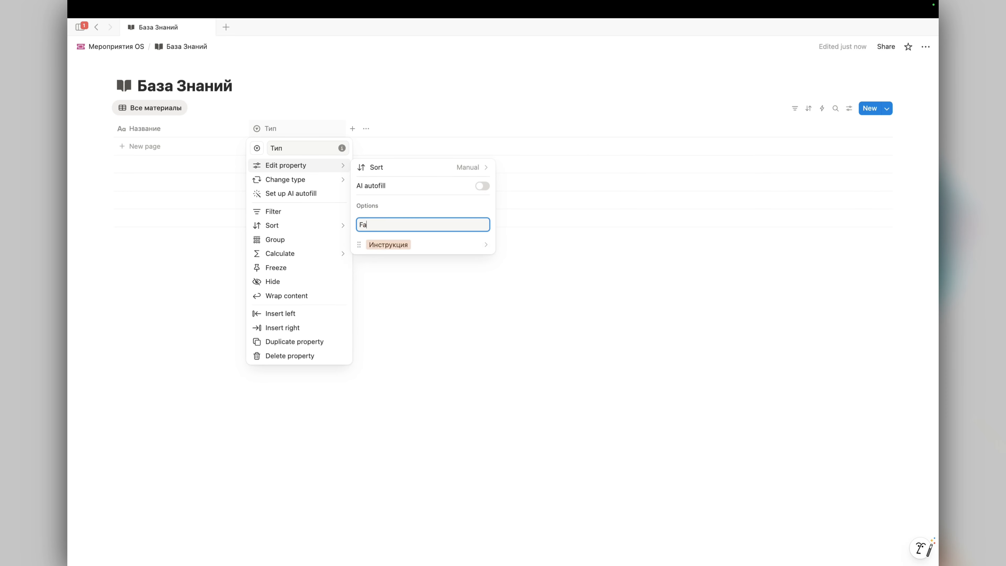
{"action": "key", "text": "Return"}
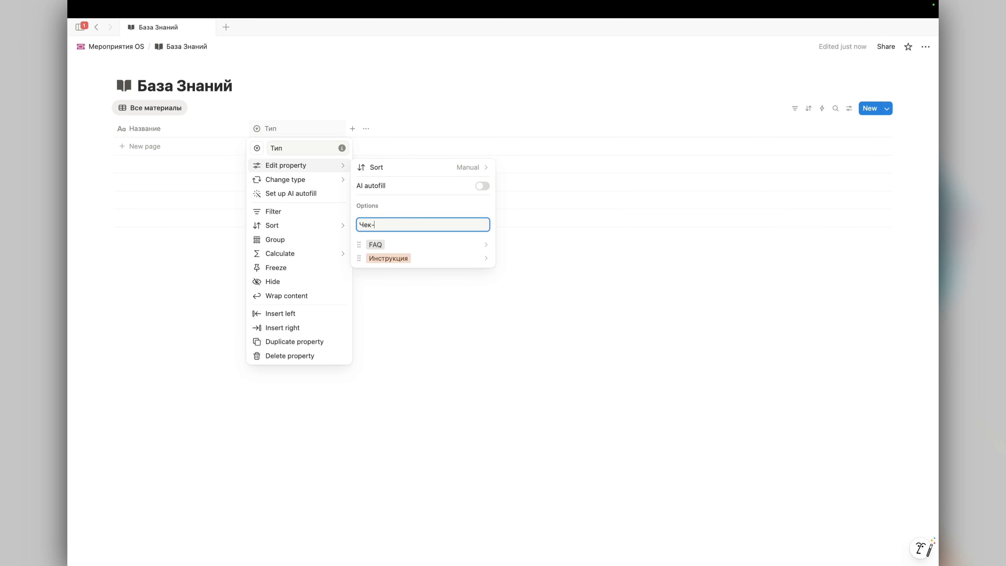
{"action": "type", "text": "Чек-лист"}
{"action": "key", "text": "Return"}
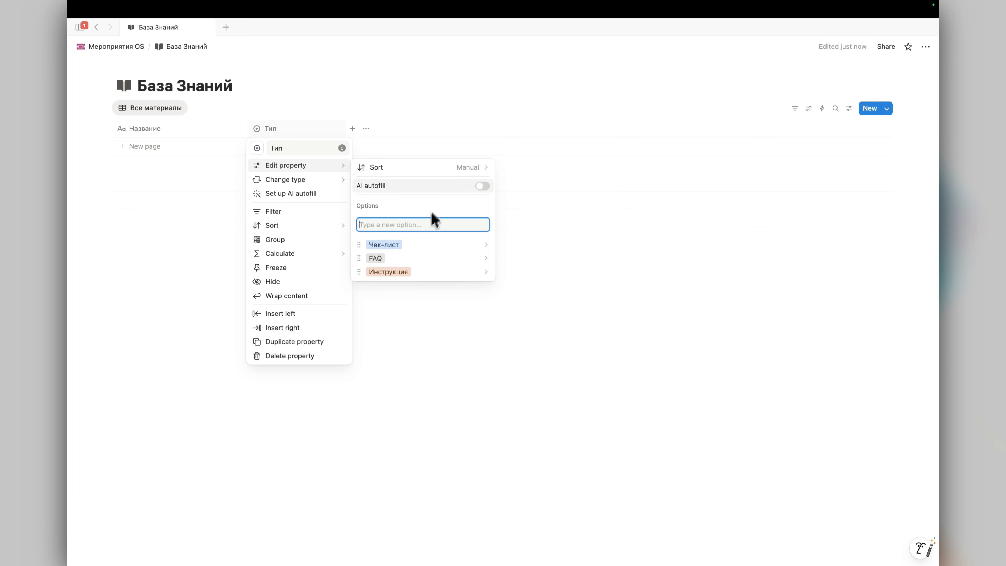
{"action": "left_click", "coordinate": [352, 128]}
Step: Add the suggested Дата создания date column and Автор person column
{"action": "left_click", "coordinate": [352, 128]}
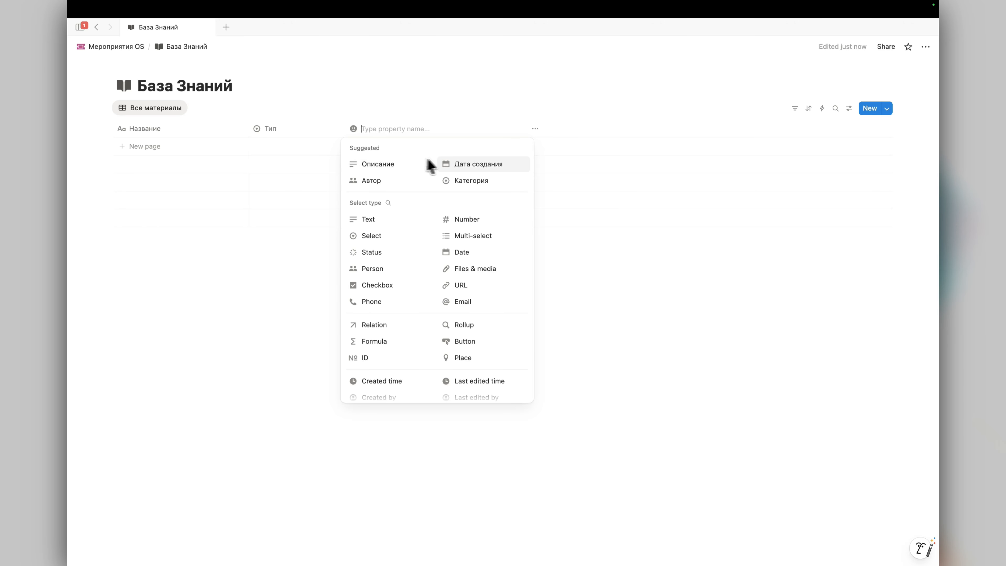
{"action": "left_click", "coordinate": [474, 167]}
{"action": "left_click", "coordinate": [396, 130]}
{"action": "key", "text": "Escape"}
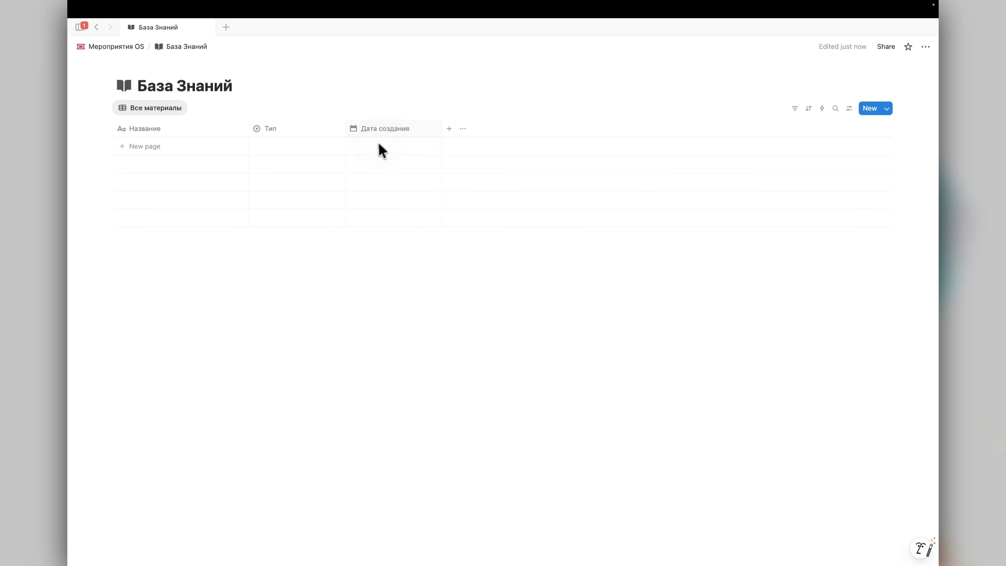
{"action": "left_click", "coordinate": [553, 167]}
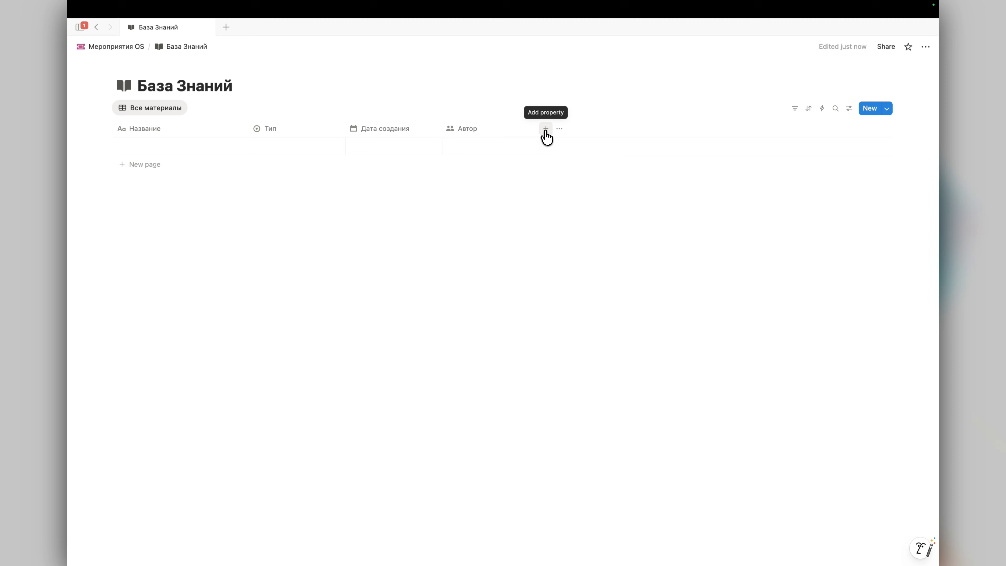
Step: Add another select column named Статус
{"action": "left_click", "coordinate": [546, 130]}
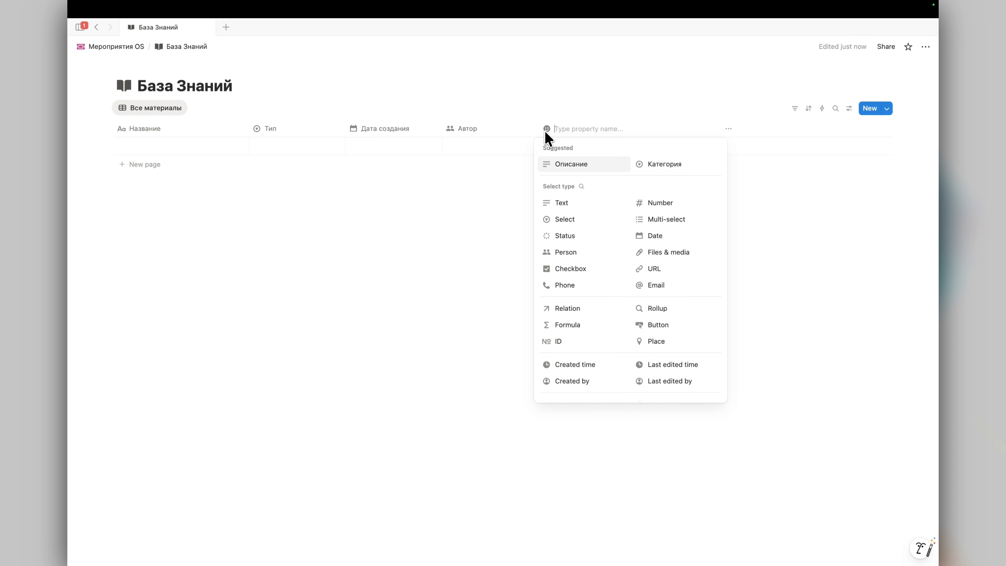
{"action": "left_click", "coordinate": [591, 229]}
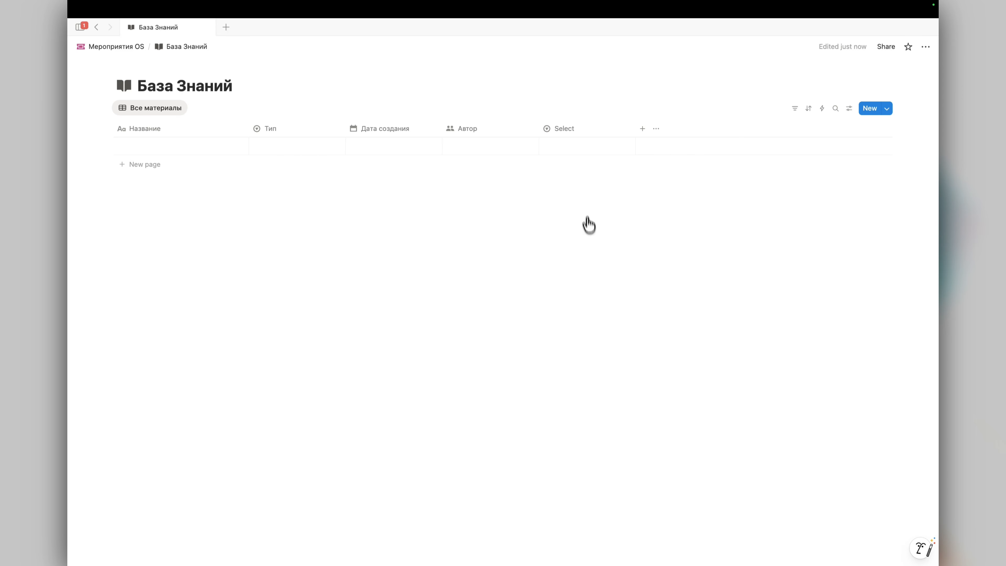
{"action": "left_click", "coordinate": [572, 133]}
{"action": "type", "text": "Статус"}
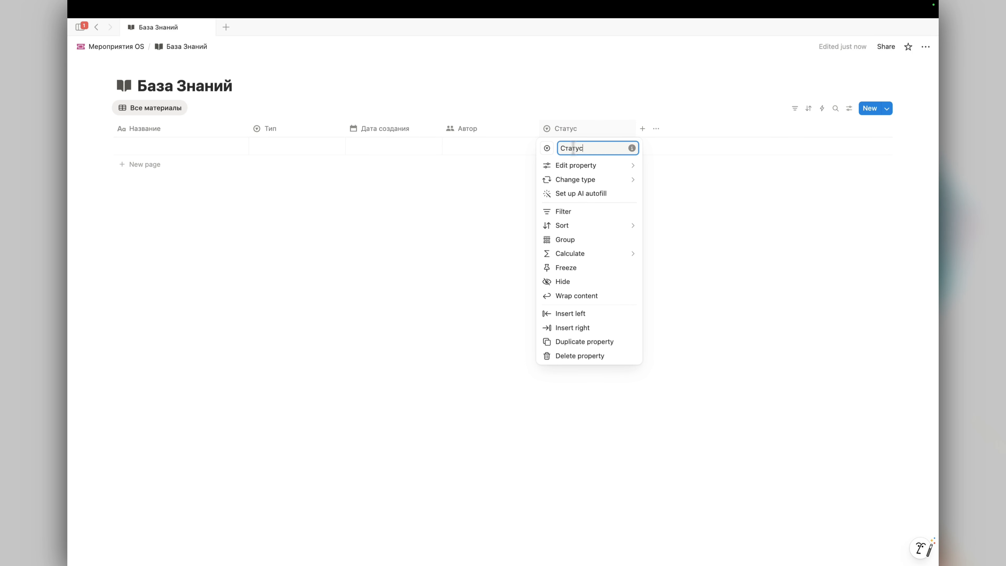
{"action": "left_click", "coordinate": [573, 133]}
Step: Create Статус options Требует обновления, Черновик and Готово, setting the first row to Готово
{"action": "left_click", "coordinate": [576, 146]}
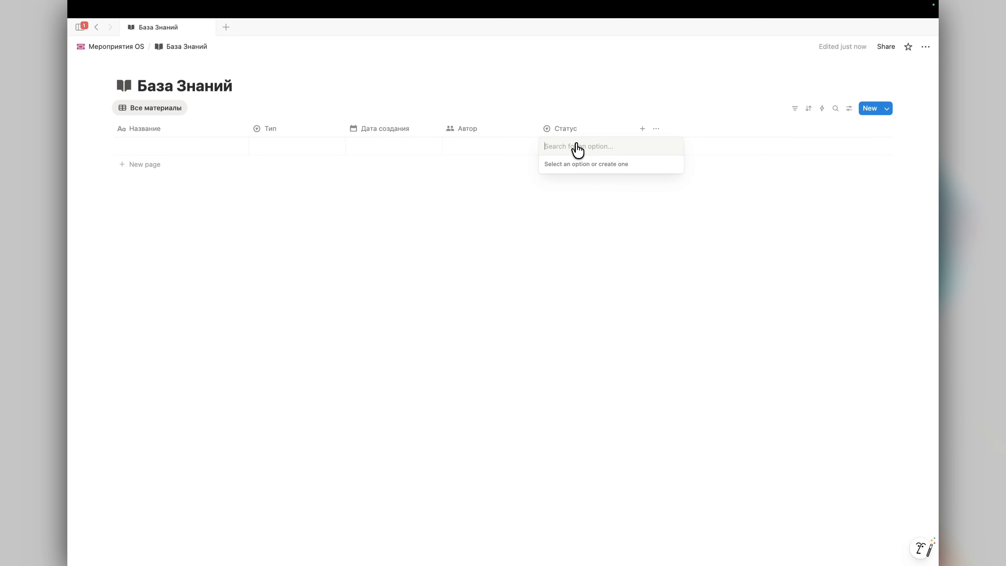
{"action": "type", "text": "Требует обновл"}
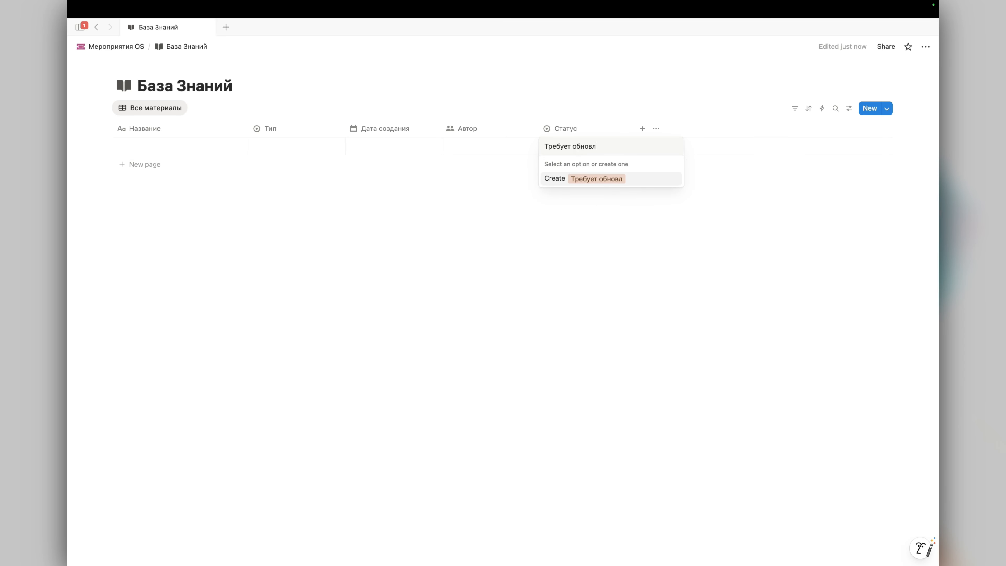
{"action": "type", "text": "ения"}
{"action": "key", "text": "Return"}
{"action": "type", "text": "Чер"}
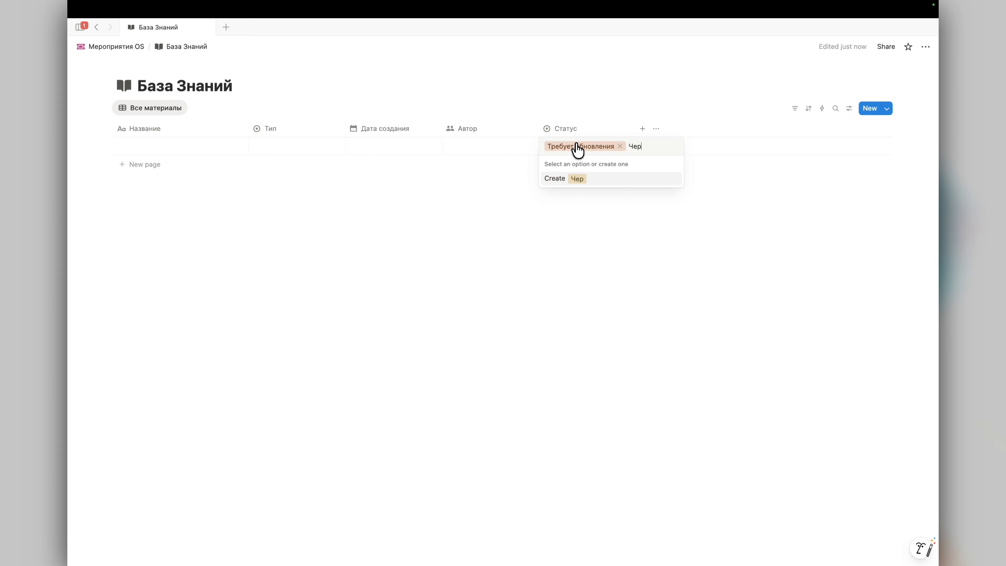
{"action": "type", "text": "новик"}
{"action": "key", "text": "Return"}
{"action": "type", "text": "Готово"}
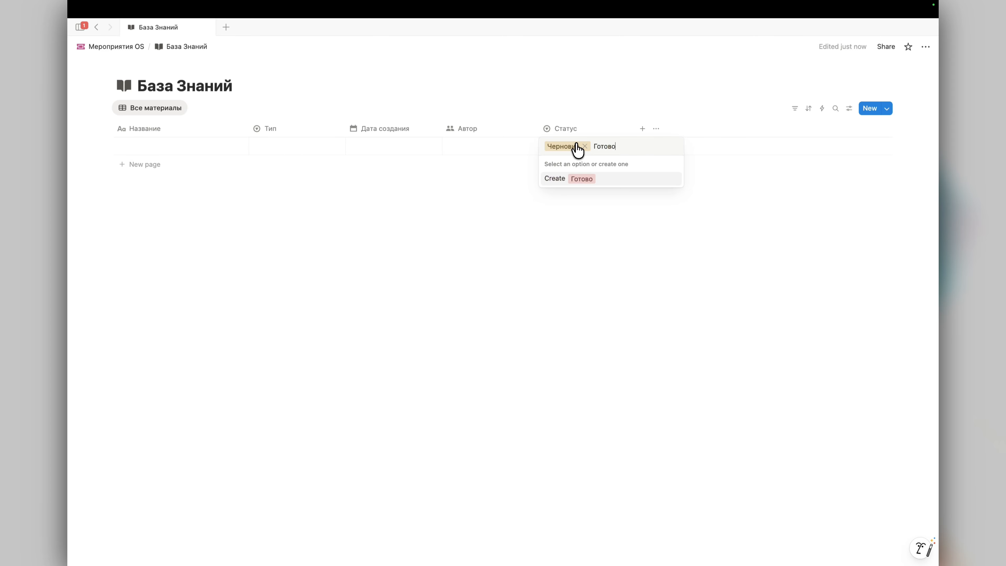
{"action": "key", "text": "Return"}
Step: Recolour the Готово tag green and change the Требует обновления colour
{"action": "left_click", "coordinate": [675, 206]}
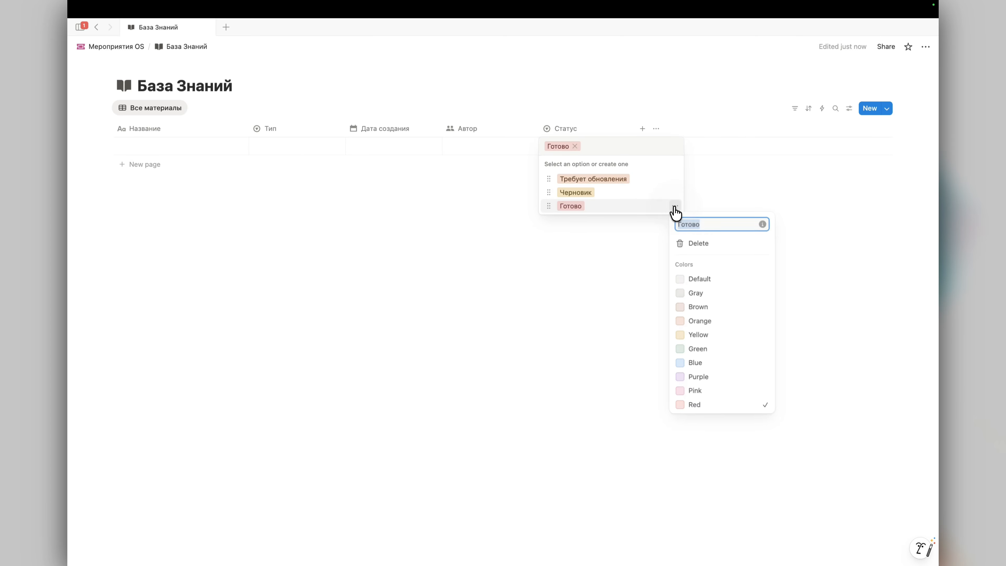
{"action": "left_click", "coordinate": [697, 339]}
{"action": "left_click", "coordinate": [696, 351]}
{"action": "left_click", "coordinate": [632, 209]}
{"action": "left_click", "coordinate": [673, 179]}
{"action": "left_click", "coordinate": [693, 378]}
{"action": "left_click", "coordinate": [447, 118]}
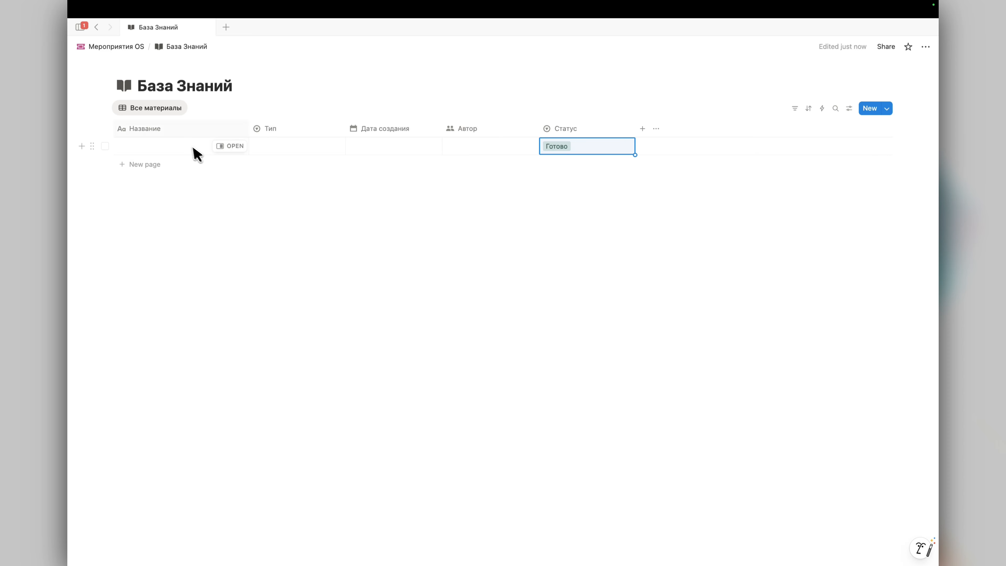
Step: Add a board view named По типу материалов and a list view to База Знаний
{"action": "left_click", "coordinate": [195, 108]}
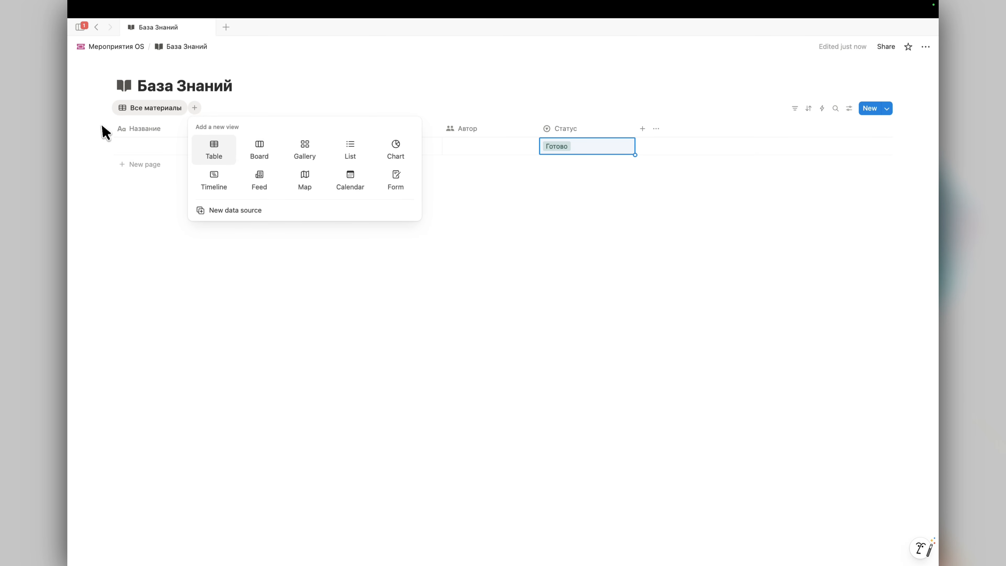
{"action": "left_click", "coordinate": [272, 155]}
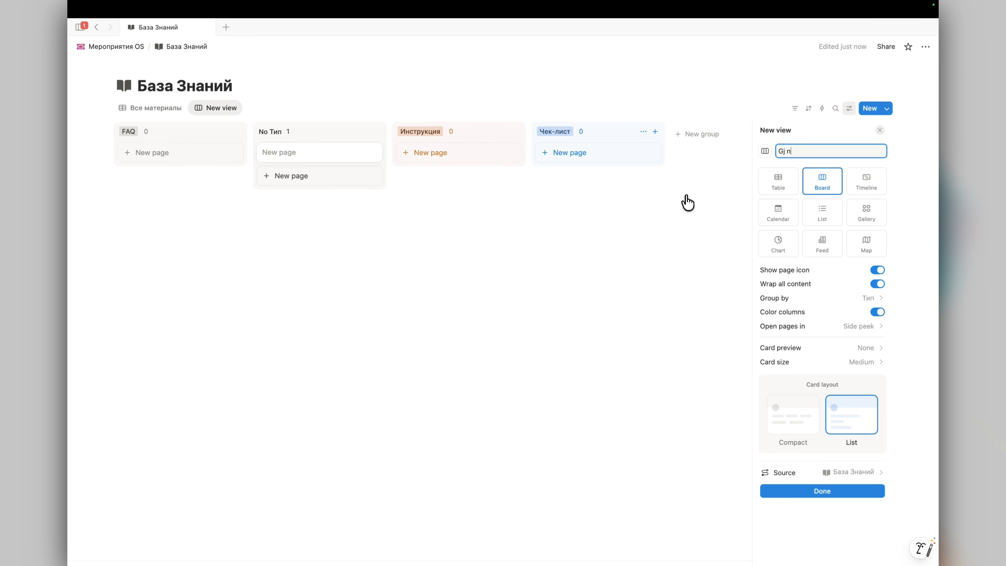
{"action": "type", "text": "По тиму"}
{"action": "key", "text": "Return"}
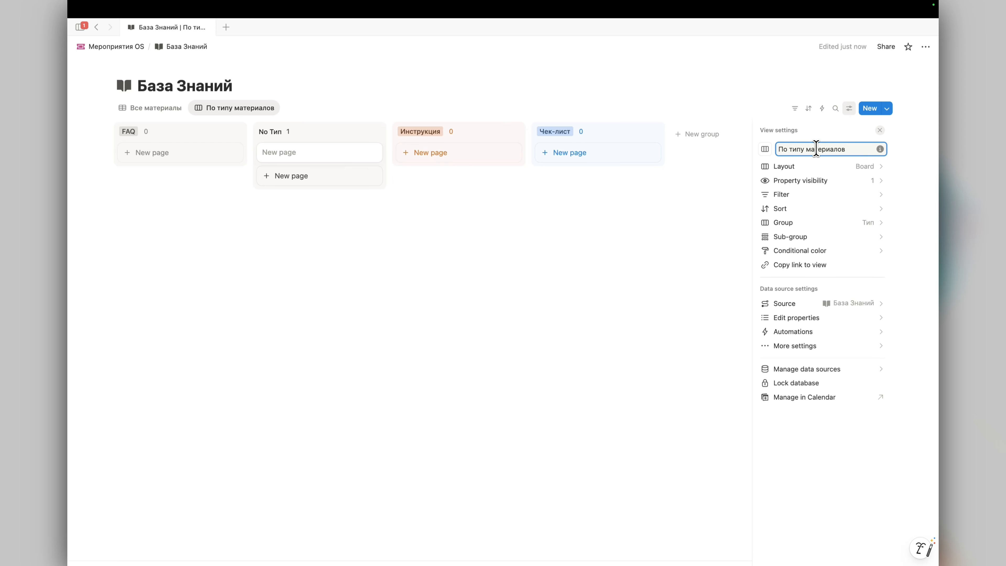
{"action": "left_click", "coordinate": [351, 100]}
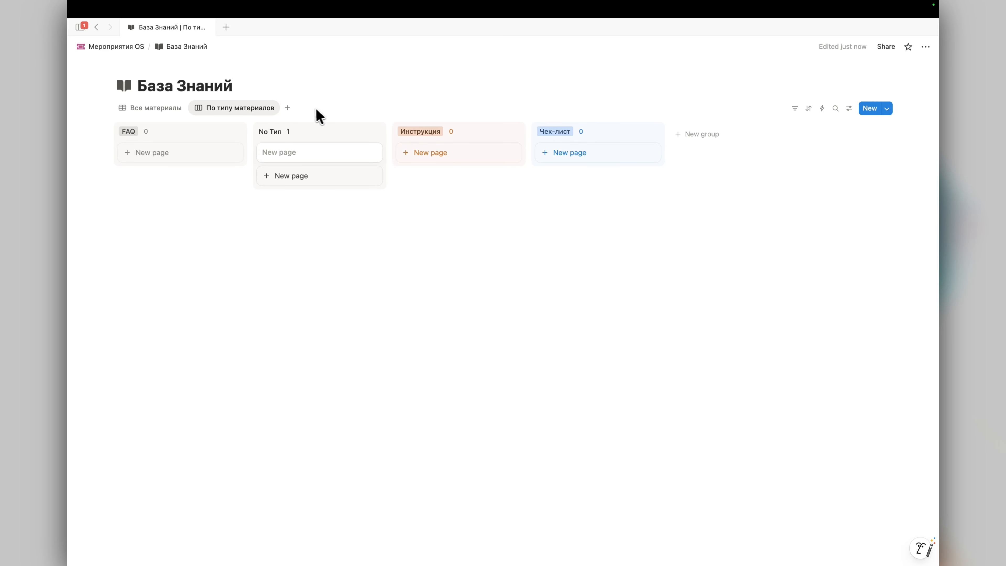
{"action": "left_click", "coordinate": [288, 109]}
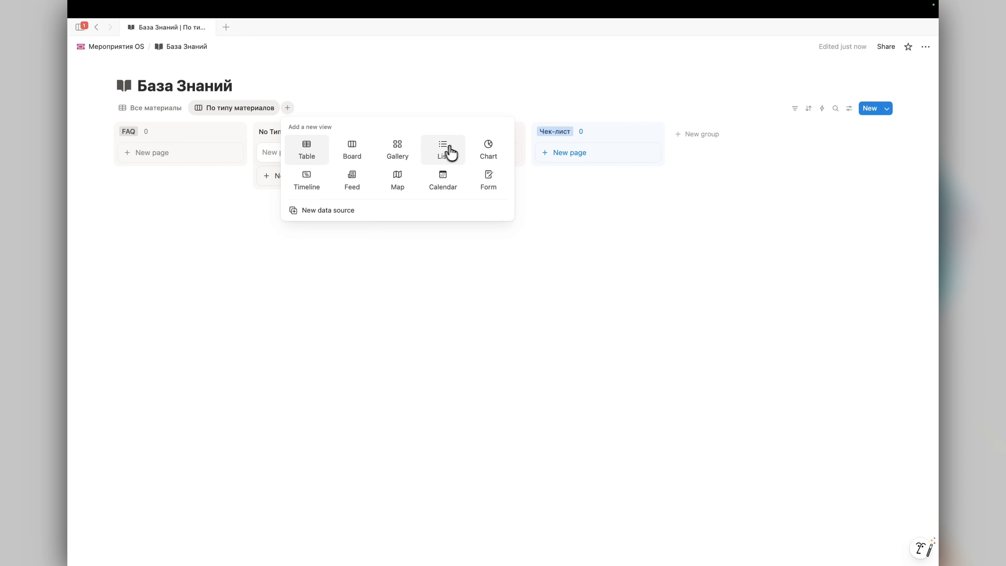
{"action": "left_click", "coordinate": [443, 150]}
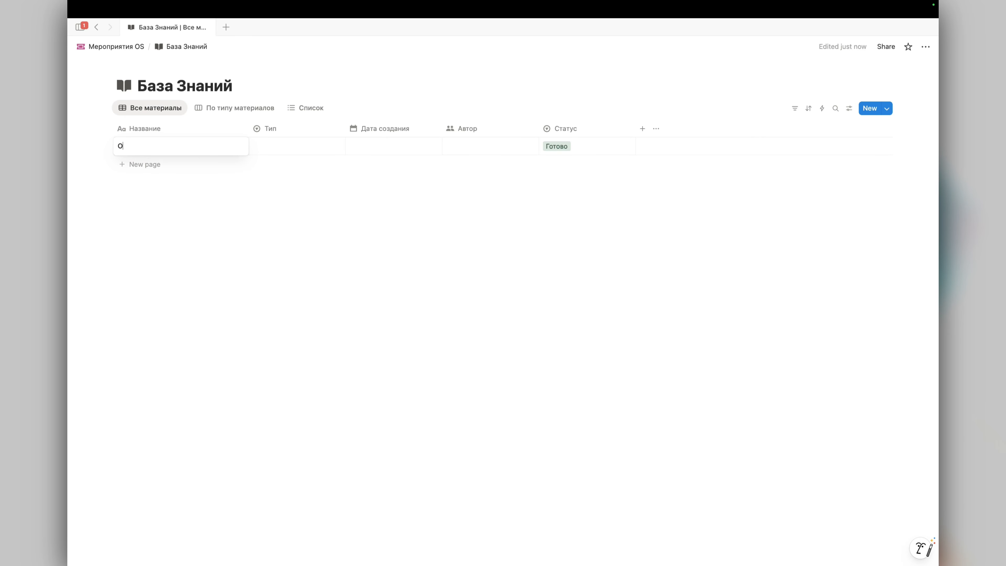
Step: Name the entries Онбординг нового сотрудника and Част задаваемые вопросы
{"action": "key", "text": "BackSpace"}
{"action": "key", "text": "Escape"}
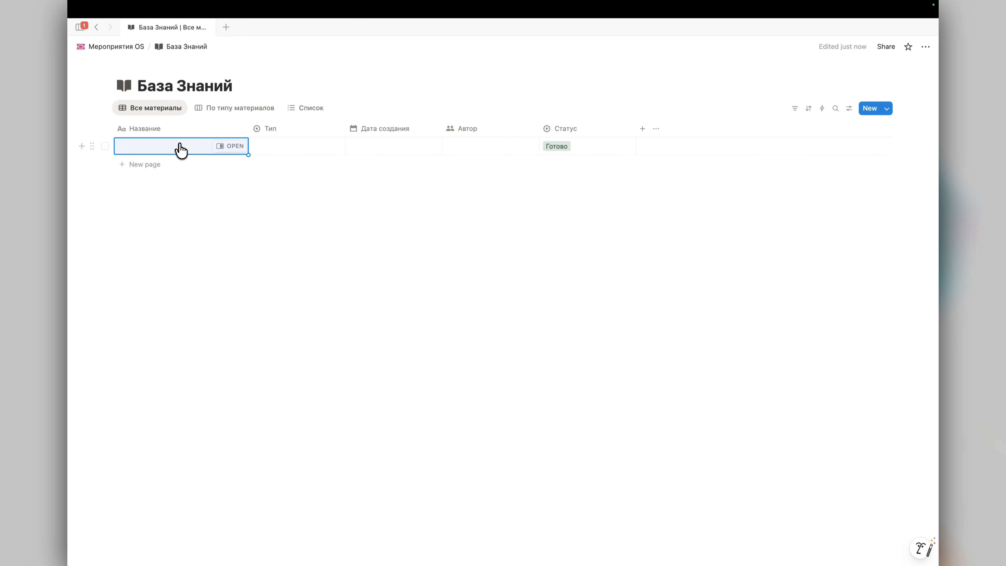
{"action": "left_click", "coordinate": [180, 150]}
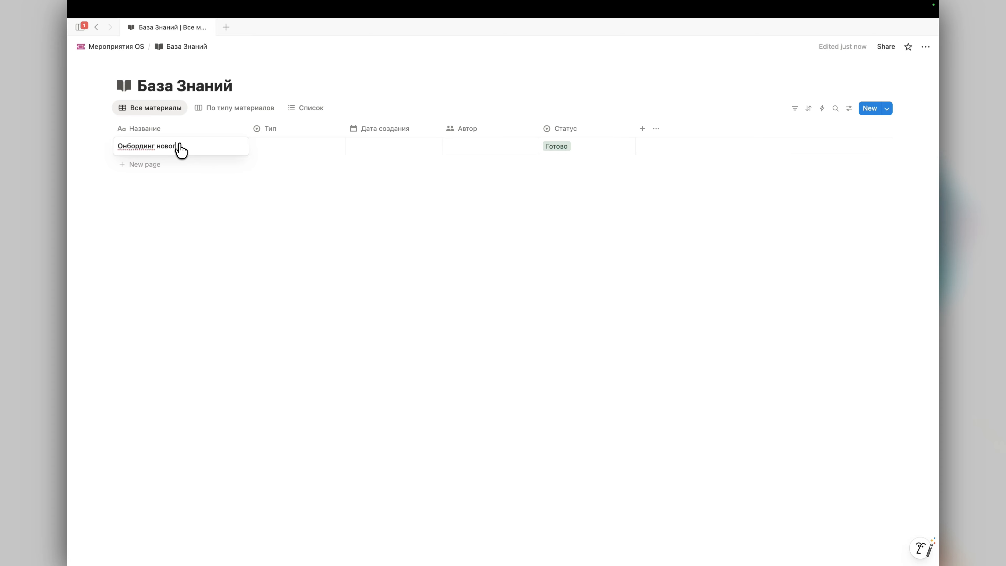
{"action": "type", "text": "о сотрудника"}
{"action": "key", "text": "Escape"}
{"action": "left_click", "coordinate": [175, 164]}
{"action": "type", "text": "Част задавае"}
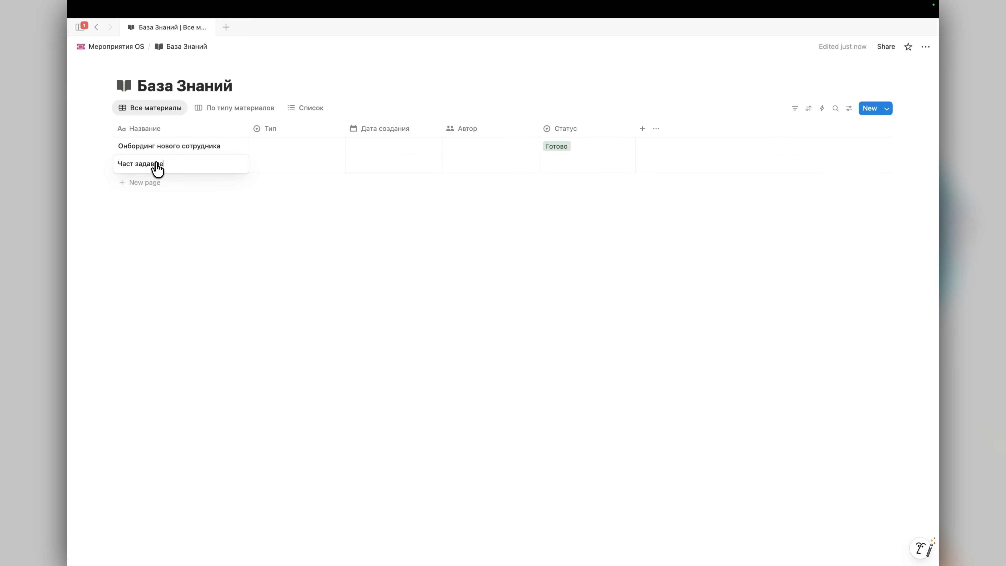
{"action": "type", "text": "мые вопросы"}
Step: Set the types to Инструкция and FAQ, both dated December 6, 2025
{"action": "left_click", "coordinate": [269, 146]}
{"action": "left_click", "coordinate": [288, 205]}
{"action": "left_click", "coordinate": [269, 164]}
{"action": "left_click", "coordinate": [277, 209]}
{"action": "left_click", "coordinate": [392, 146]}
{"action": "left_click", "coordinate": [392, 164]}
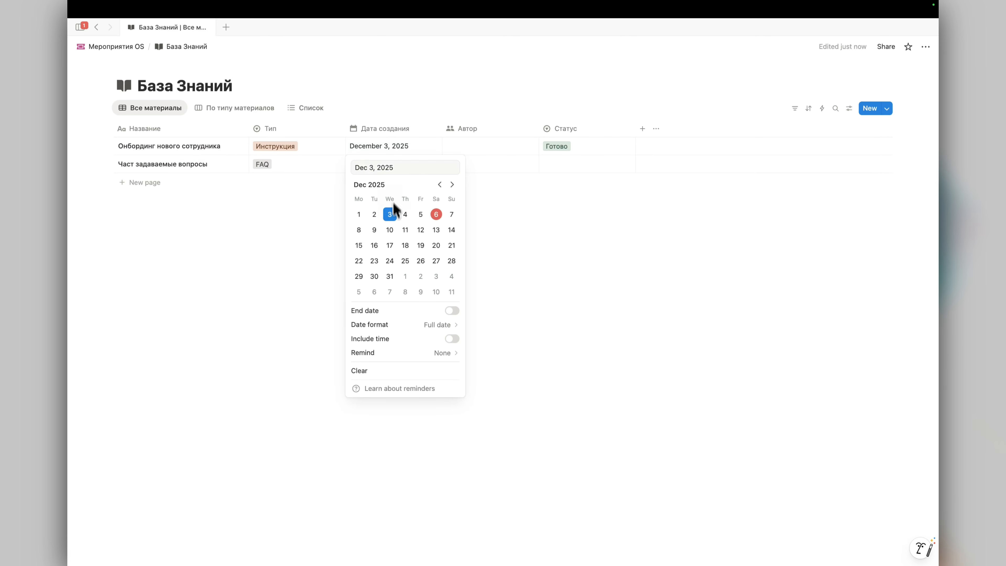
{"action": "left_click", "coordinate": [436, 232]}
Step: Assign an author to both entries and set both statuses to Черновик
{"action": "left_click", "coordinate": [468, 147]}
{"action": "left_click", "coordinate": [470, 180]}
{"action": "left_click", "coordinate": [431, 177]}
{"action": "left_click", "coordinate": [471, 164]}
{"action": "left_click", "coordinate": [478, 194]}
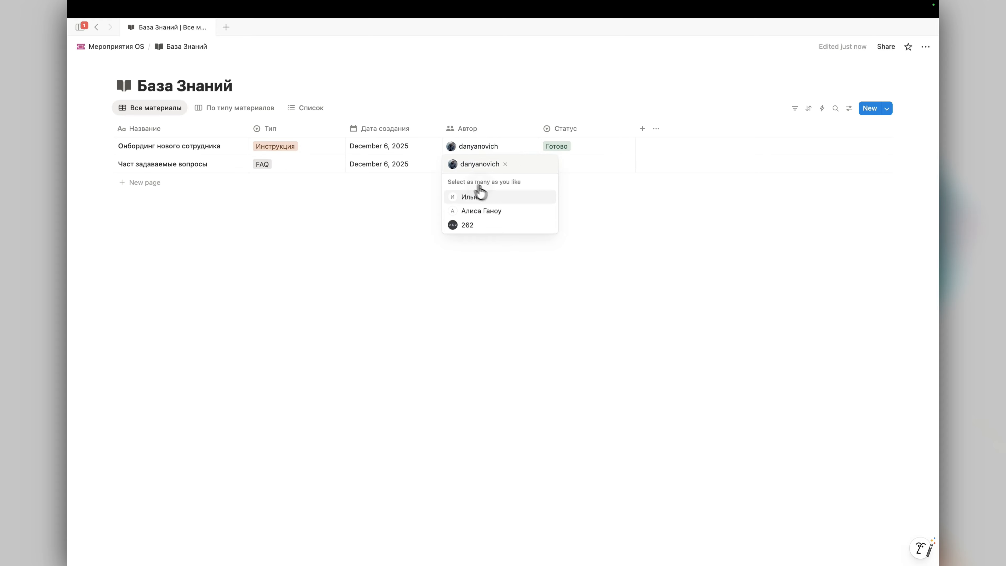
{"action": "left_click", "coordinate": [570, 164]}
{"action": "left_click", "coordinate": [575, 204]}
{"action": "left_click", "coordinate": [571, 147]}
{"action": "left_click", "coordinate": [571, 189]}
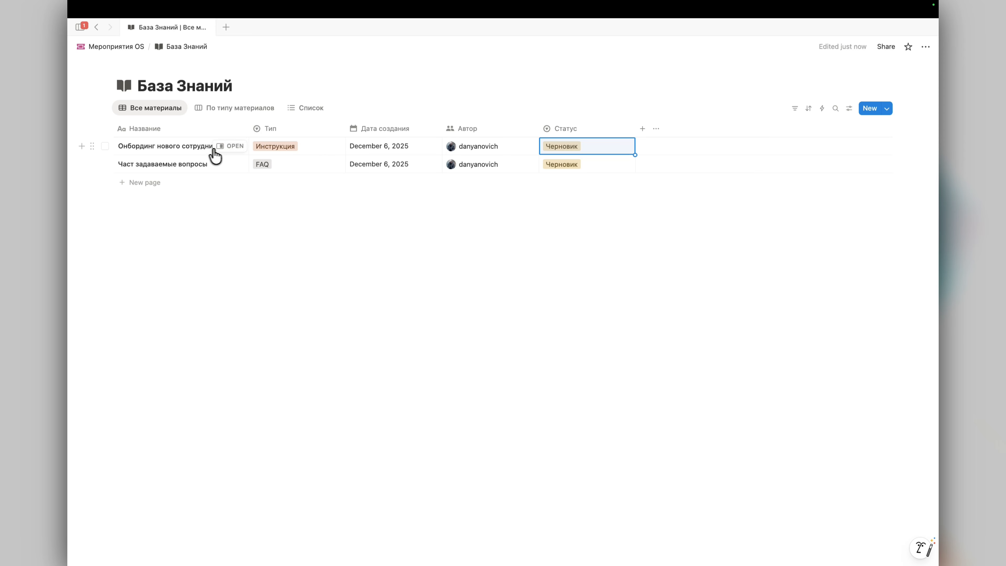
Step: Open the Онбординг нового сотрудника page and add an H3 heading Обучение
{"action": "left_click", "coordinate": [233, 147]}
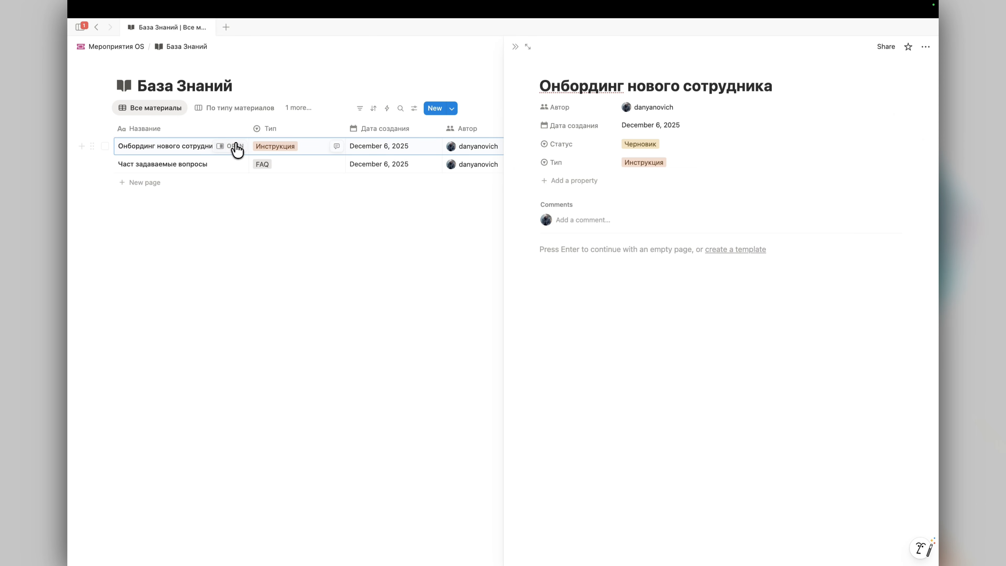
{"action": "left_click", "coordinate": [565, 253]}
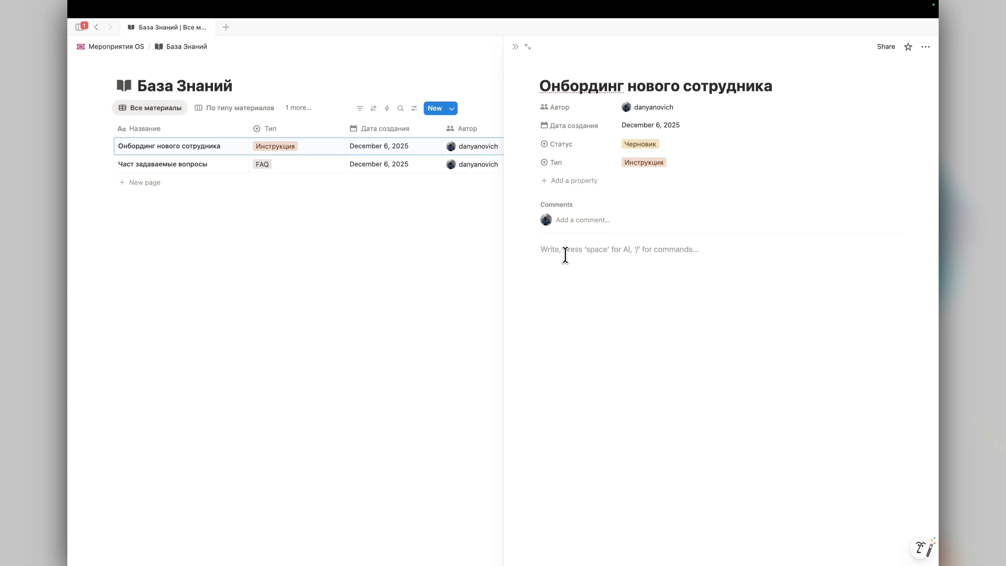
{"action": "type", "text": "/h3"}
{"action": "key", "text": "Return"}
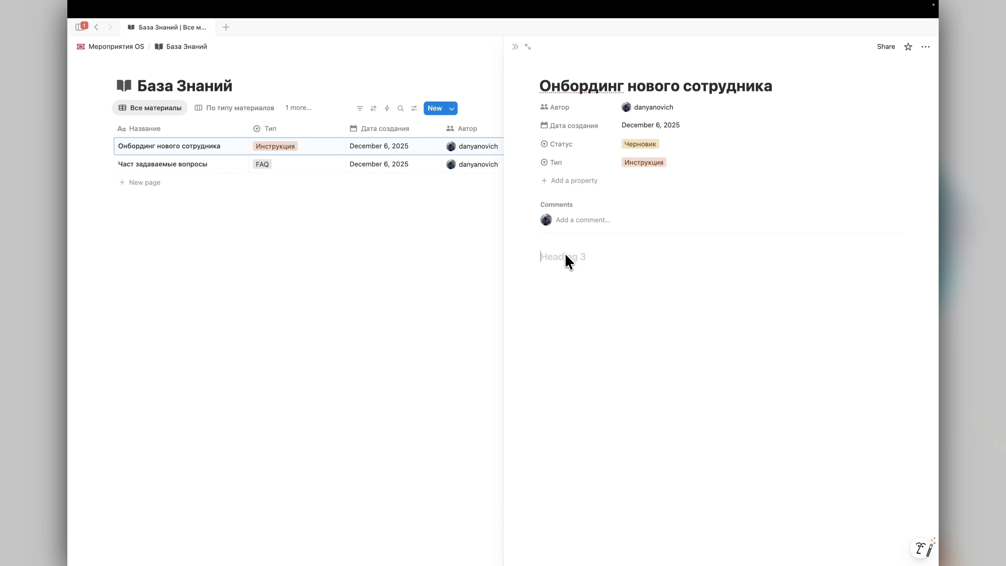
{"action": "type", "text": "ы"}
{"action": "key", "text": "BackSpace"}
{"action": "type", "text": "/"}
{"action": "key", "text": "BackSpace"}
{"action": "type", "text": "Обучение"}
{"action": "key", "text": "Return"}
Step: Add an H3 heading Первые инструкции with bullet items below it, ending in Выпить кофе
{"action": "type", "text": "/h3"}
{"action": "key", "text": "Return"}
{"action": "type", "text": "Первые инструкции"}
{"action": "key", "text": "Return"}
{"action": "type", "text": "- ырийти на работу"}
{"action": "key", "text": "Return"}
{"action": "type", "text": "Ознакомиться с тех"}
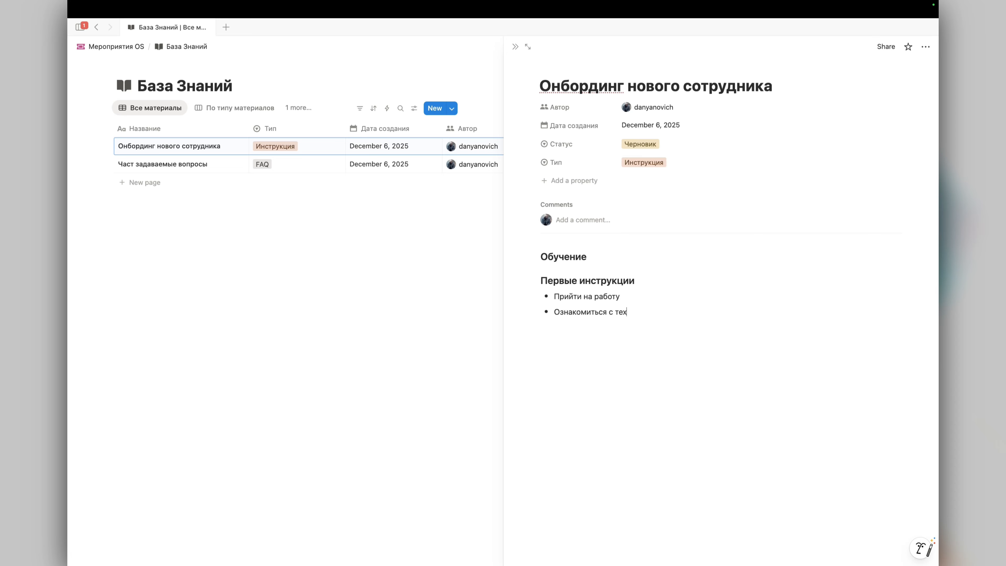
{"action": "type", "text": ". регламентами Выпить кофе"}
Step: Turn Выпить кофе into a to-do and return to the Мероприятия OS home page
{"action": "left_click", "coordinate": [531, 328]}
{"action": "mouse_move", "coordinate": [496, 273]}
{"action": "left_click", "coordinate": [570, 238]}
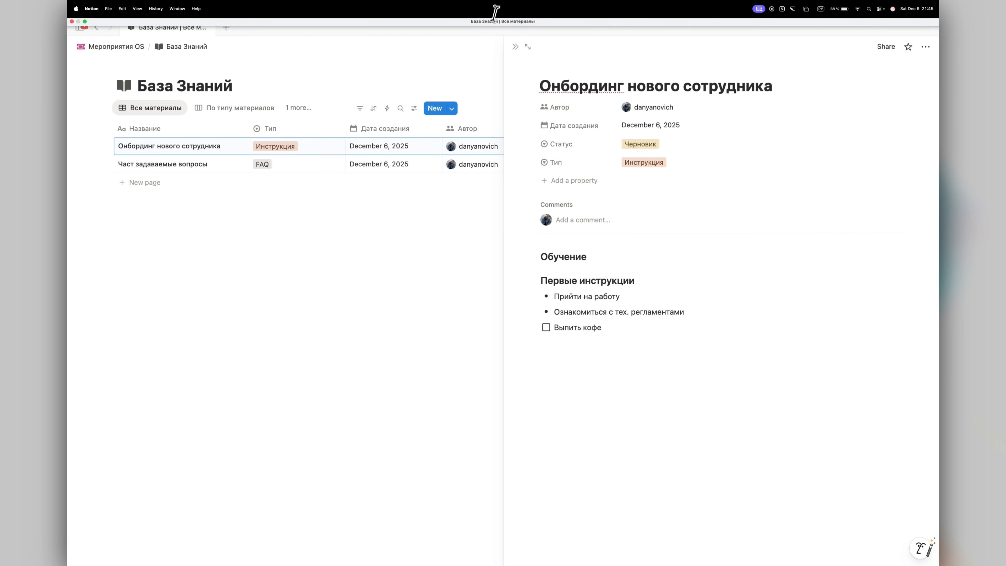
{"action": "left_click", "coordinate": [100, 46]}
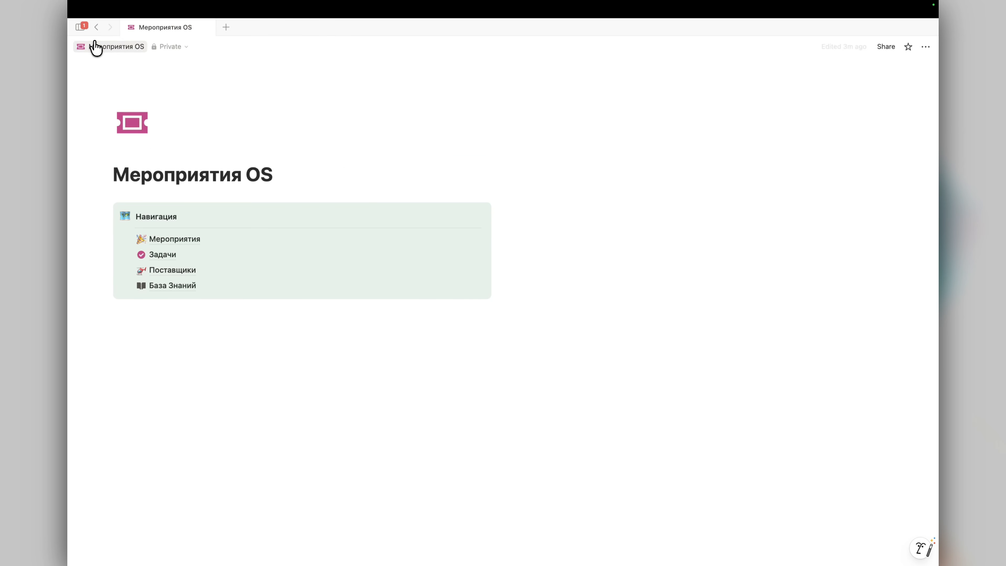
Step: Open Мероприятия, add the entry Пример Страницы to Текущие, and start a new property column
{"action": "left_click", "coordinate": [248, 246]}
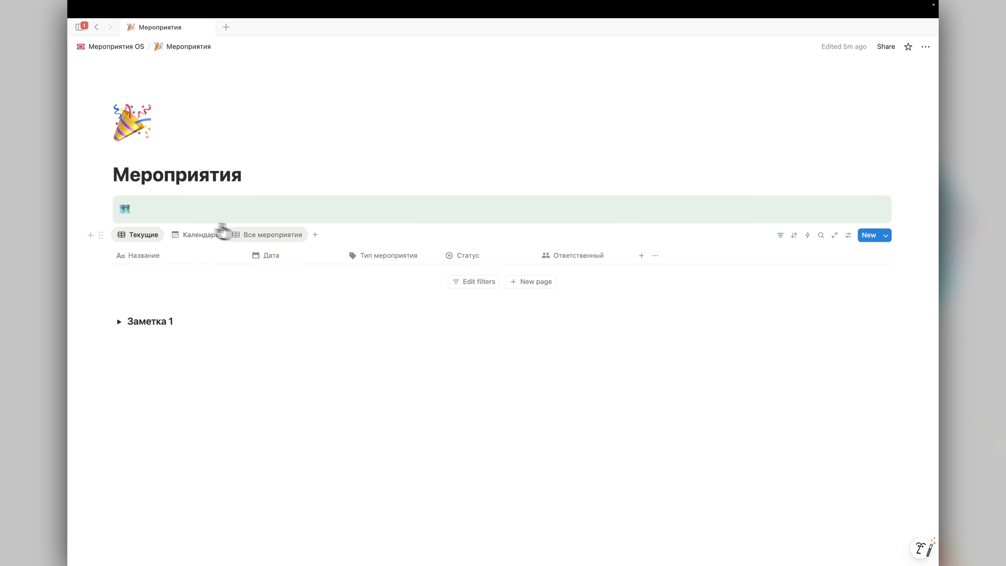
{"action": "left_click", "coordinate": [530, 256]}
{"action": "type", "text": "Пример"}
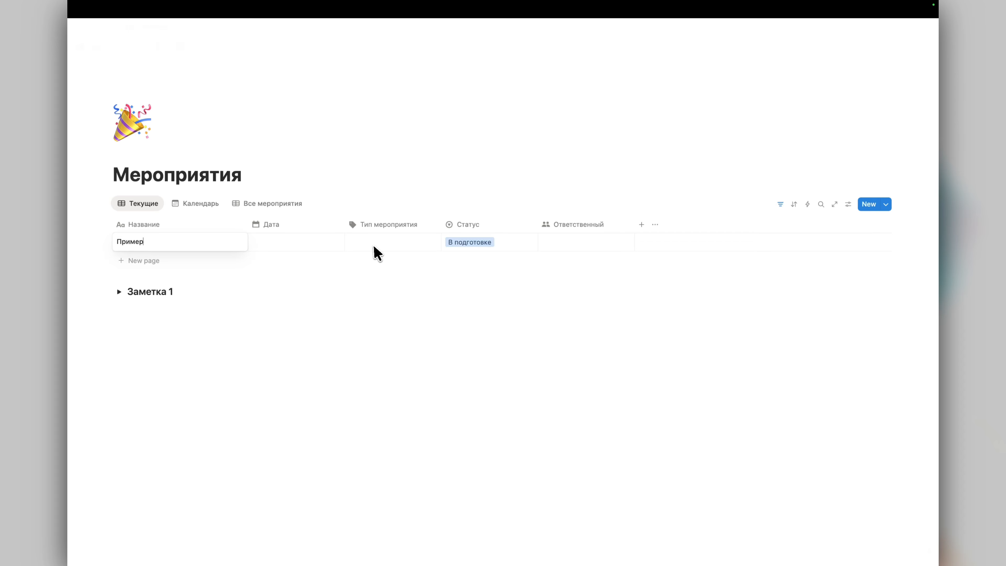
{"action": "type", "text": " Страницы"}
{"action": "key", "text": "Escape"}
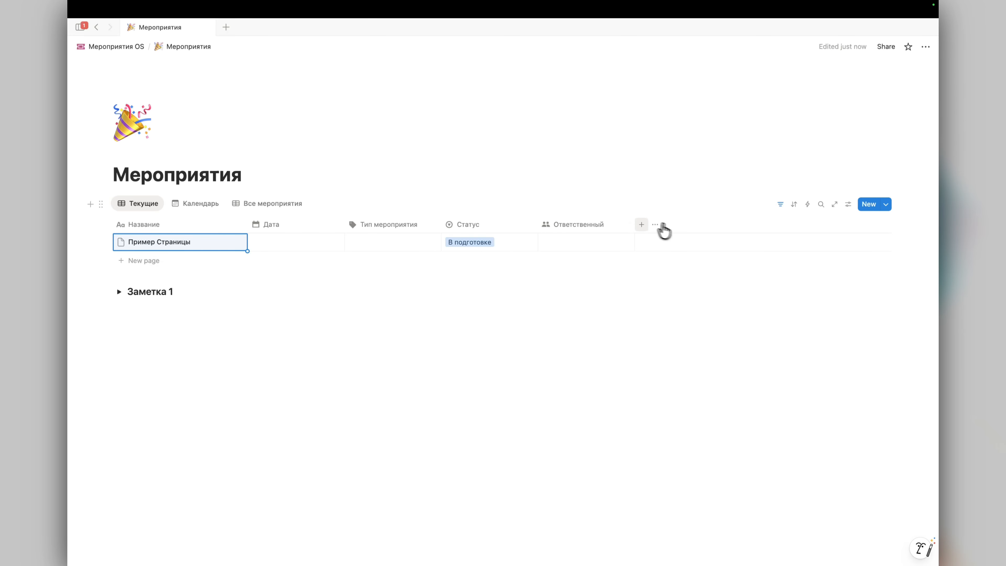
{"action": "left_click", "coordinate": [642, 225]}
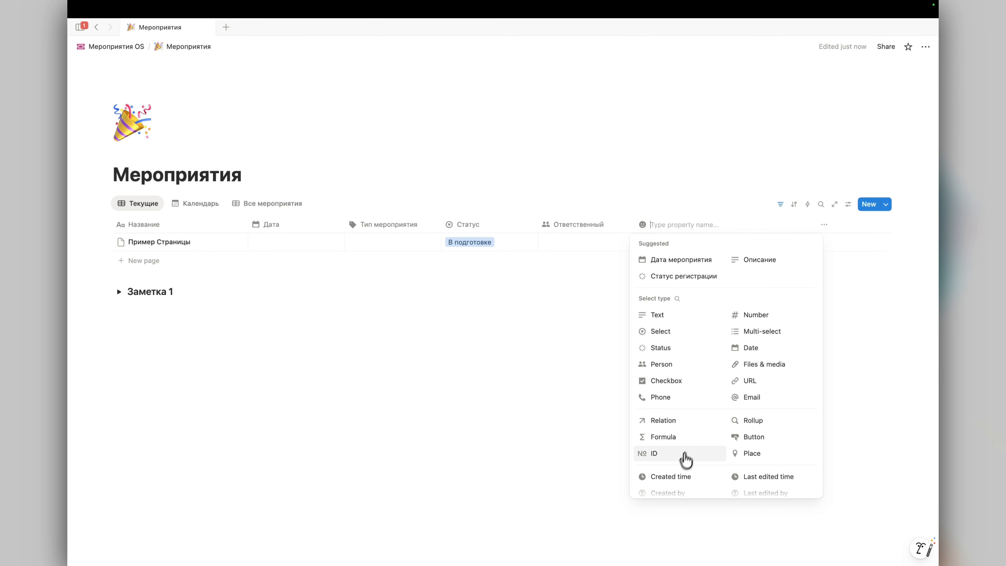
Step: Set up a two-way, no-limit relation to Задачи [бд] named Задачи, reverse name starting 'Меро'
{"action": "left_click", "coordinate": [665, 426]}
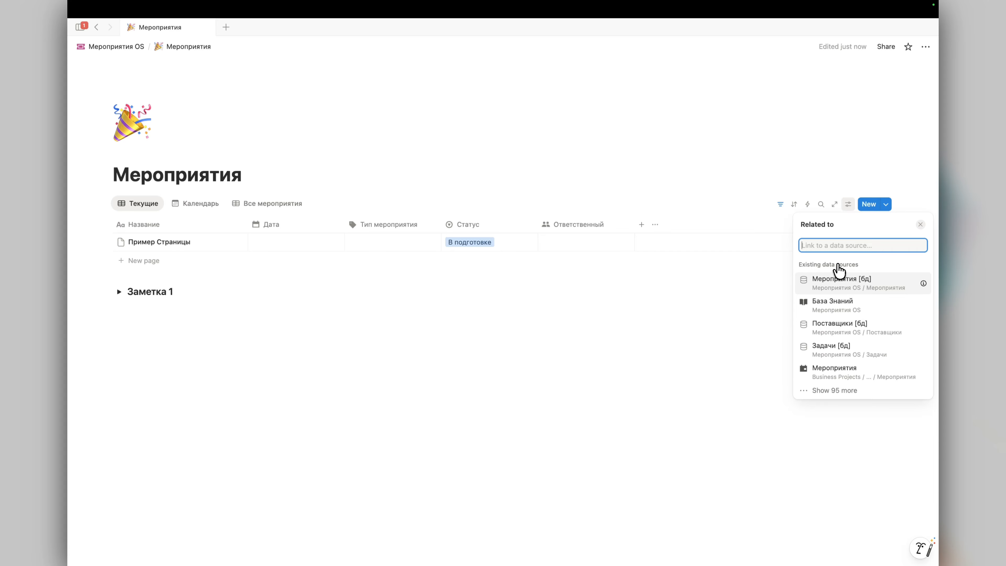
{"action": "type", "text": "Задачи"}
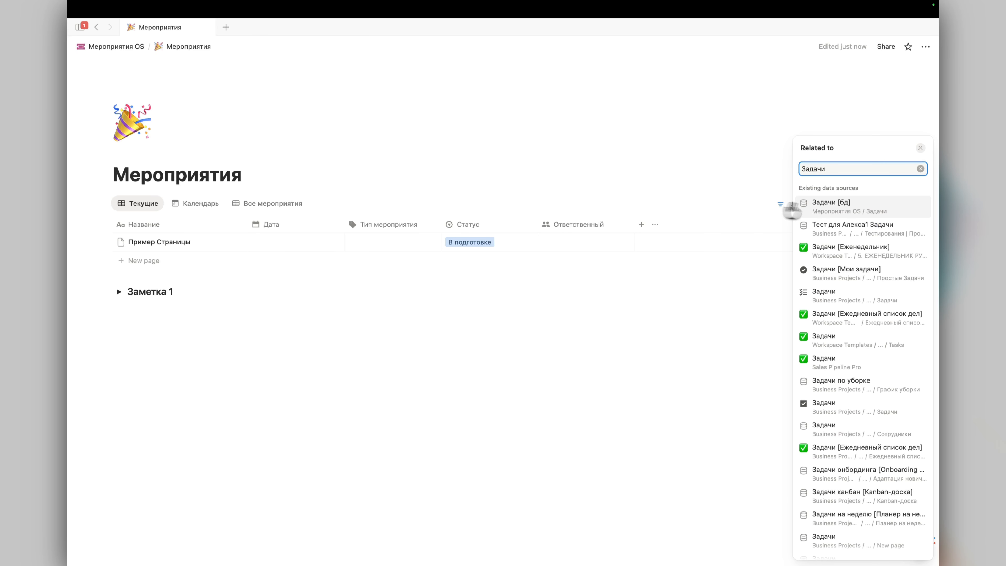
{"action": "key", "text": "Return"}
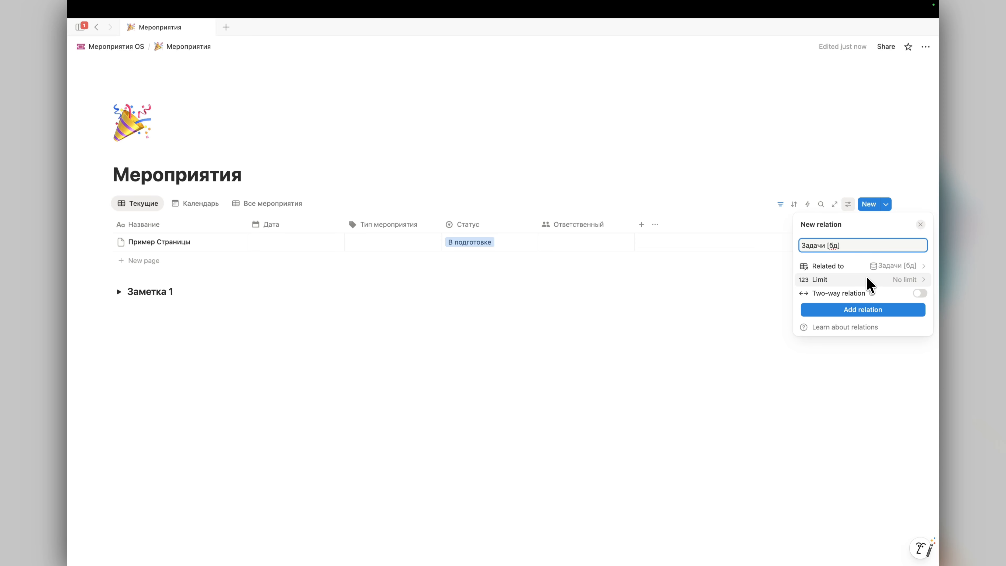
{"action": "left_click", "coordinate": [899, 280]}
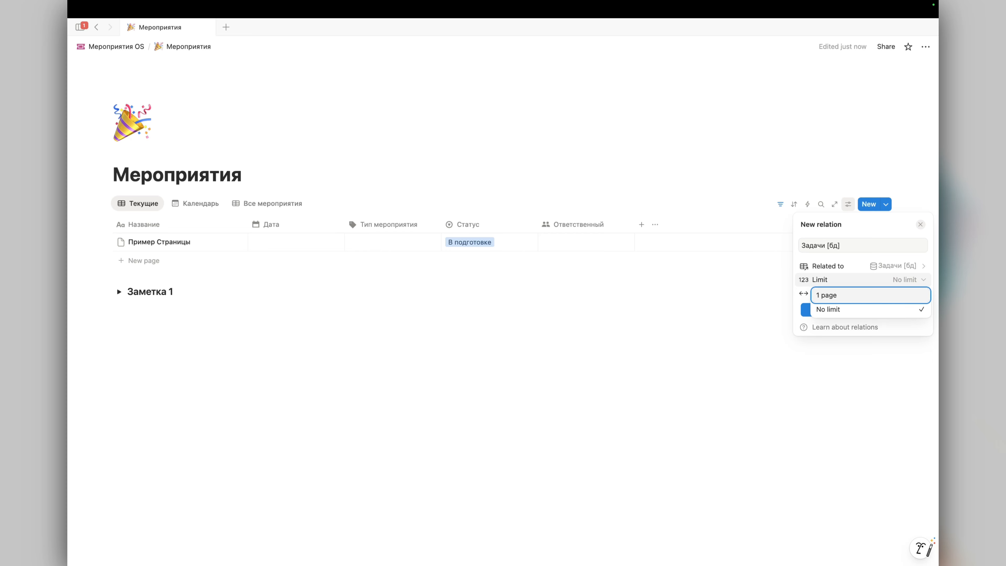
{"action": "left_click", "coordinate": [859, 311]}
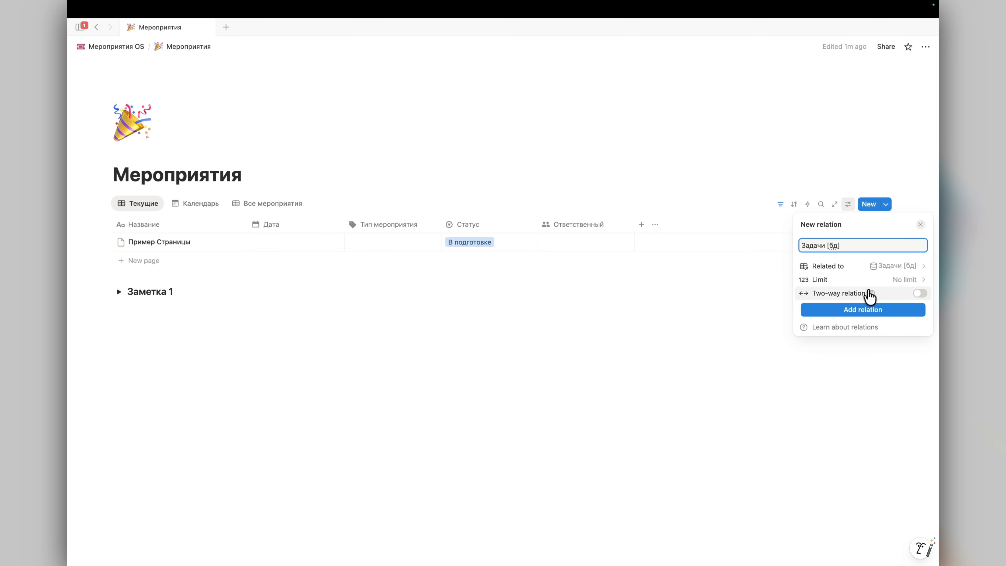
{"action": "left_click", "coordinate": [920, 293]}
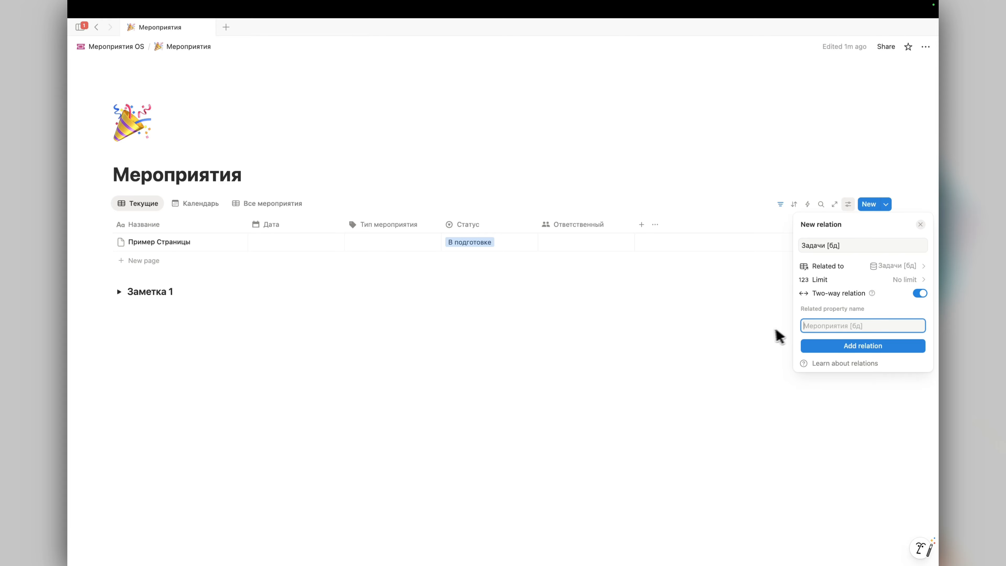
{"action": "left_click", "coordinate": [848, 247]}
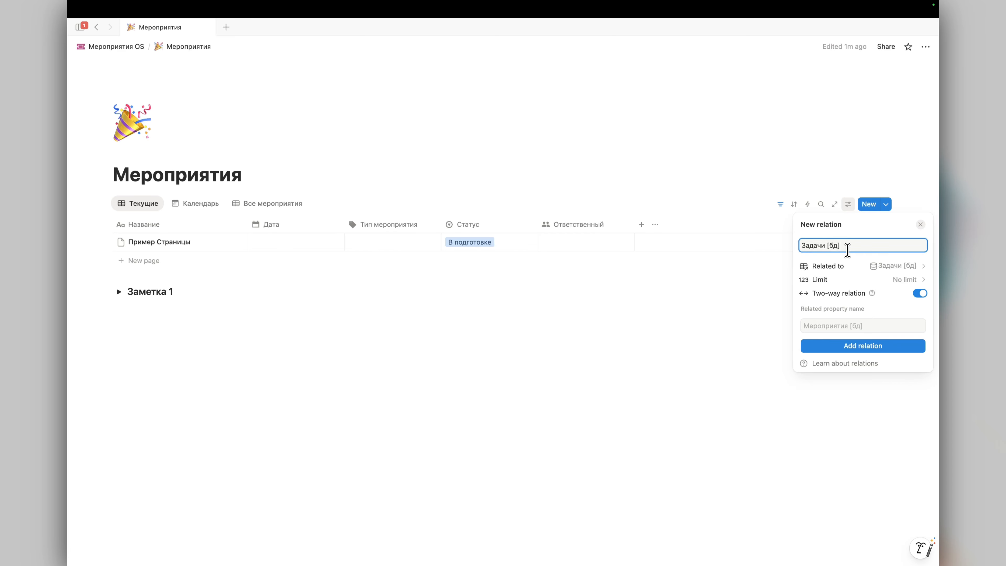
{"action": "key", "text": "BackSpace"}
{"action": "key", "text": "BackSpace"}
{"action": "key", "text": "BackSpace"}
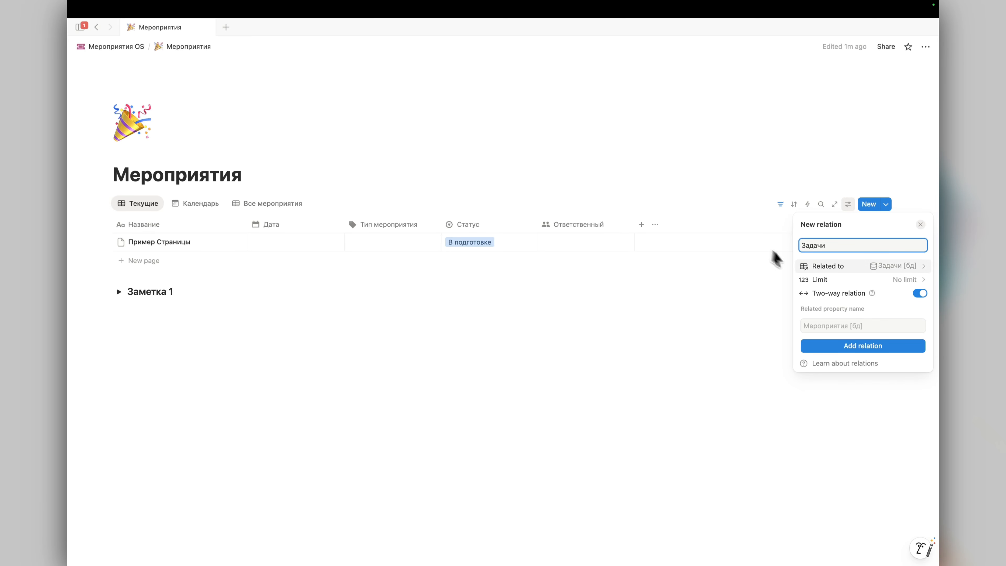
{"action": "left_click", "coordinate": [833, 326]}
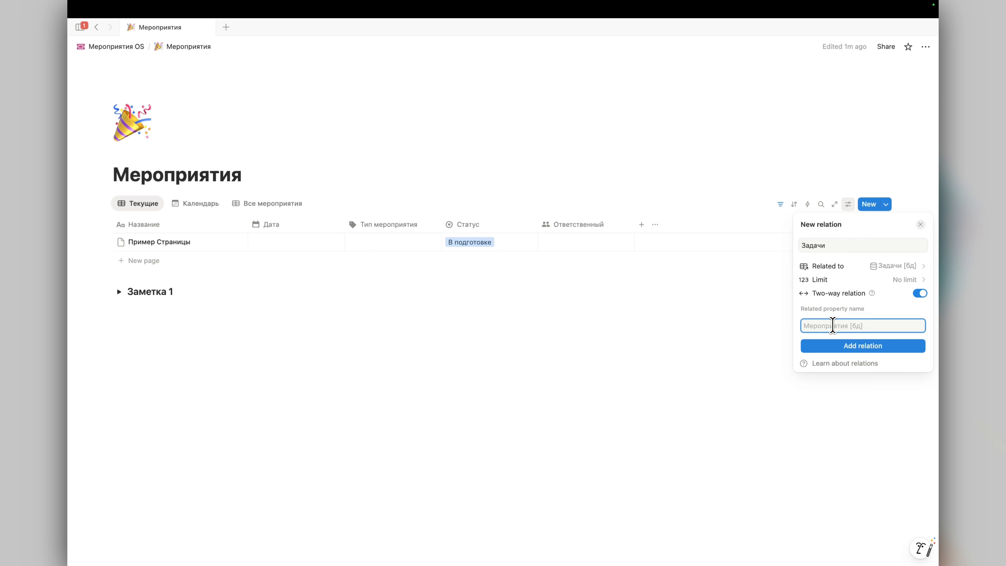
{"action": "type", "text": "Мероприятие"}
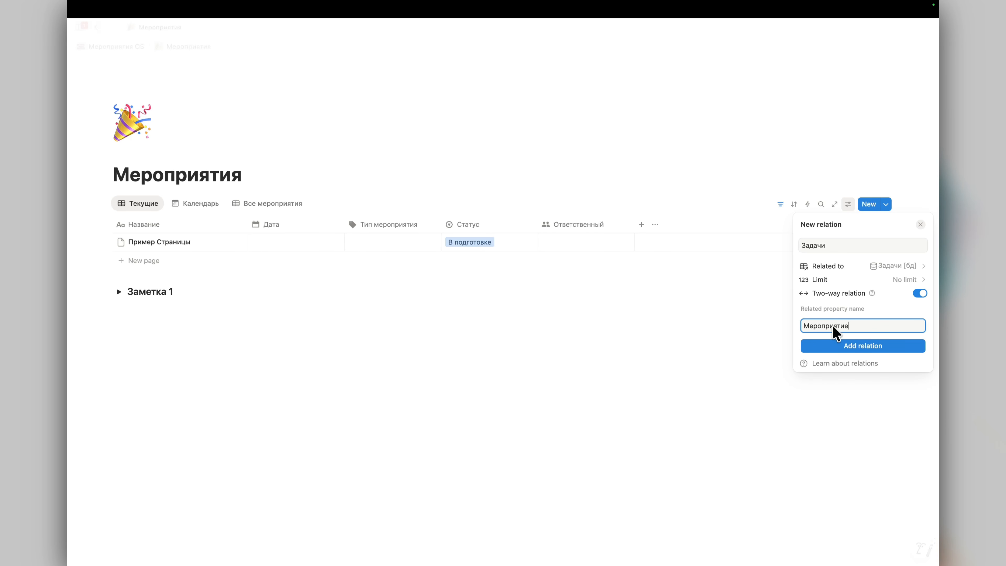
Step: Create the Задачи column and link Задача 1 plus a newly created Задача 2 to Пример Страницы
{"action": "left_click", "coordinate": [842, 346]}
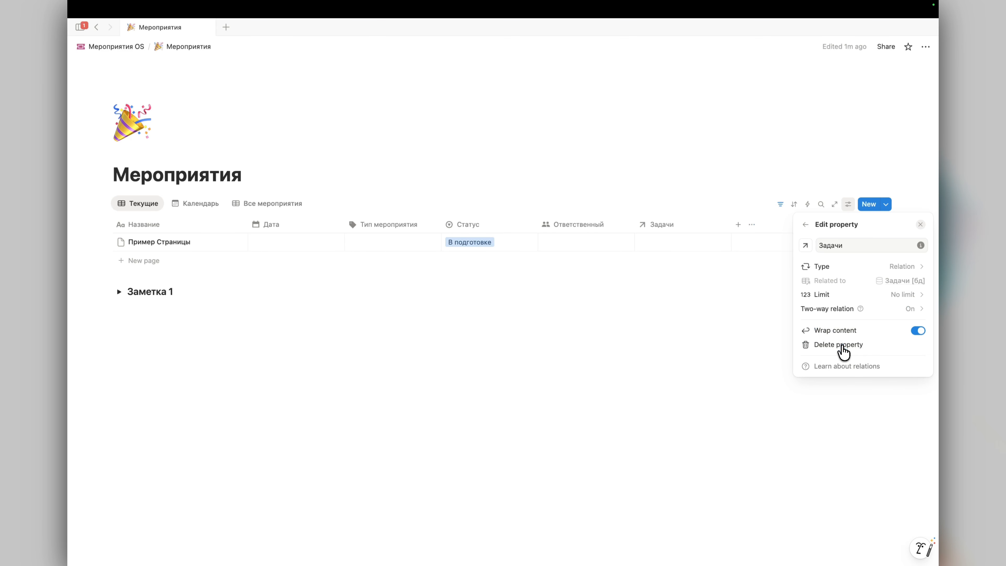
{"action": "left_click", "coordinate": [669, 241]}
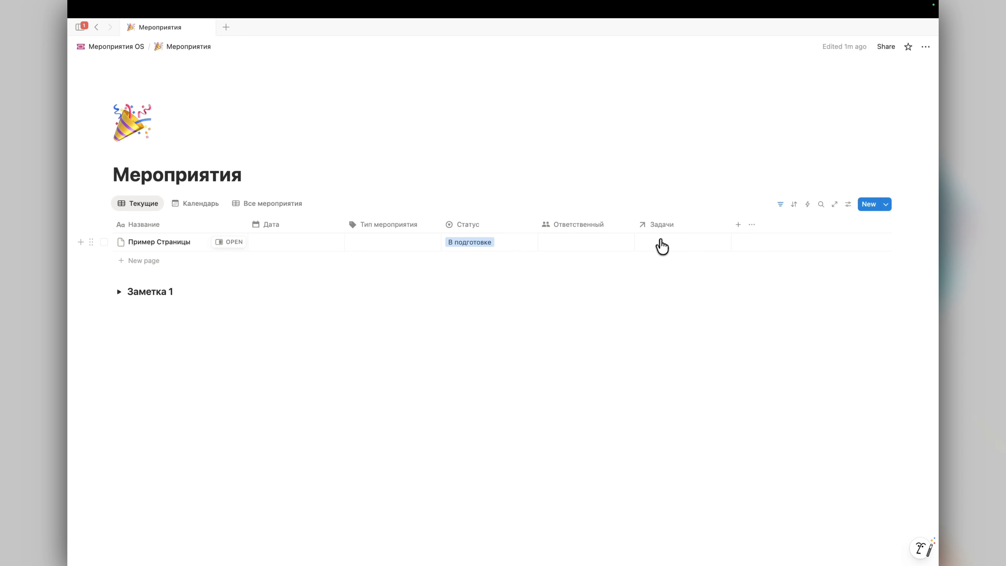
{"action": "left_click", "coordinate": [659, 248]}
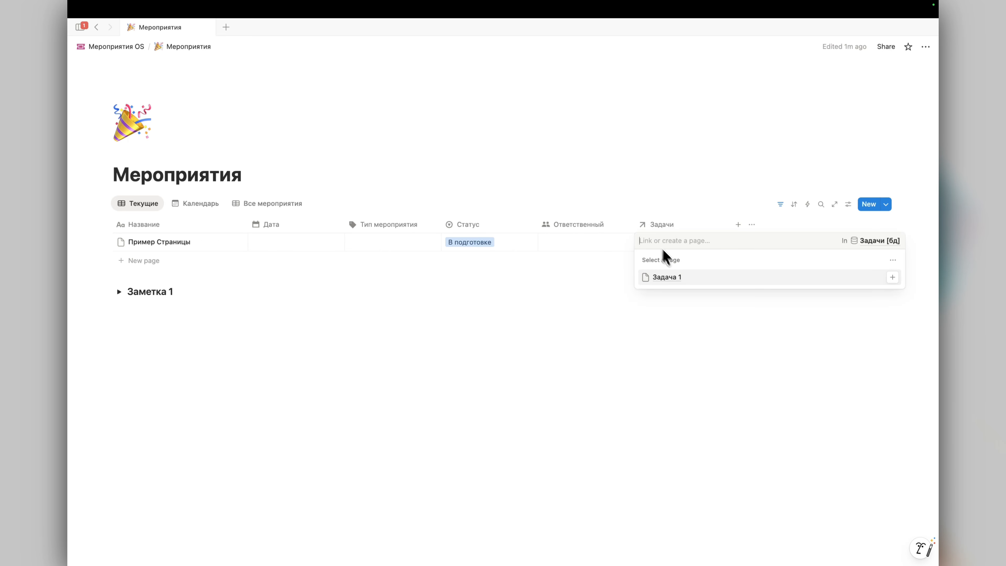
{"action": "left_click", "coordinate": [686, 278]}
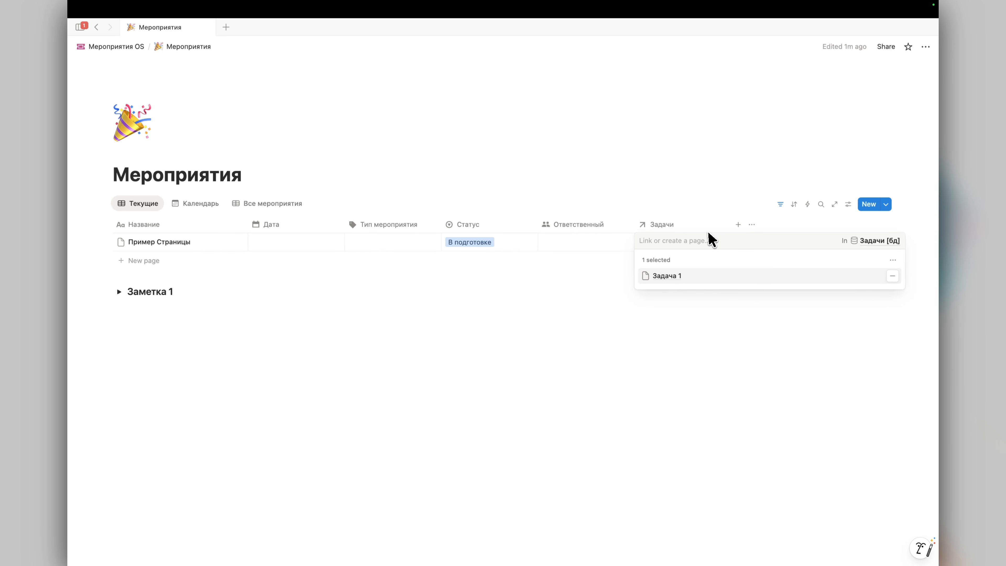
{"action": "left_click", "coordinate": [655, 241]}
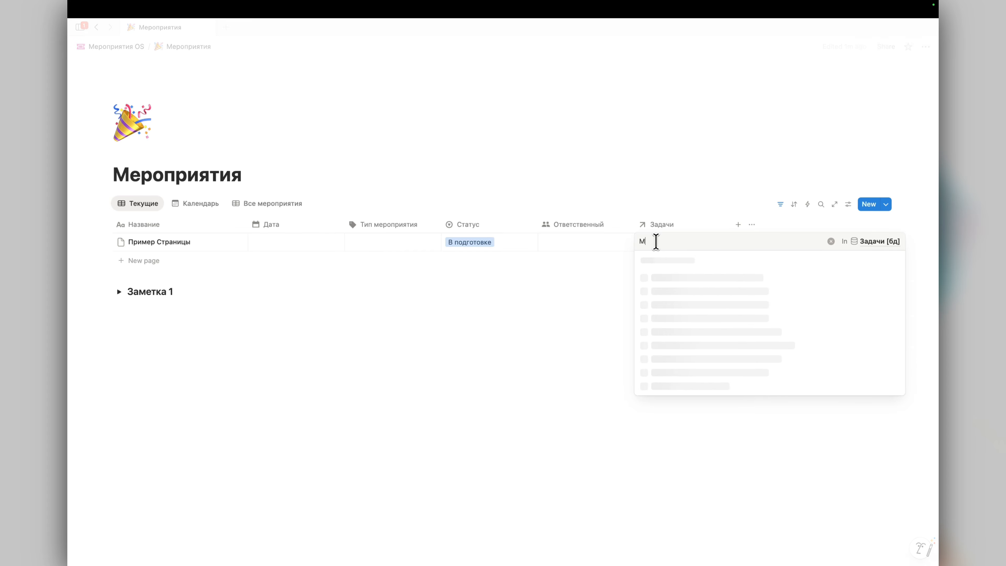
{"action": "type", "text": "Задача 2"}
{"action": "left_click", "coordinate": [696, 305]}
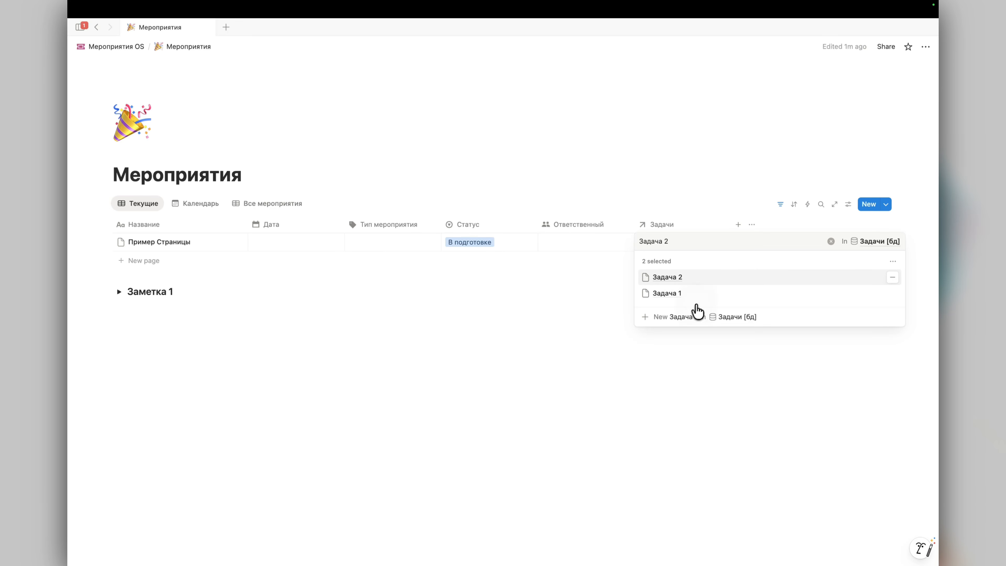
{"action": "left_click", "coordinate": [628, 269]}
Step: Preview Задача 1 and review the event's linked tasks list
{"action": "left_click", "coordinate": [682, 241]}
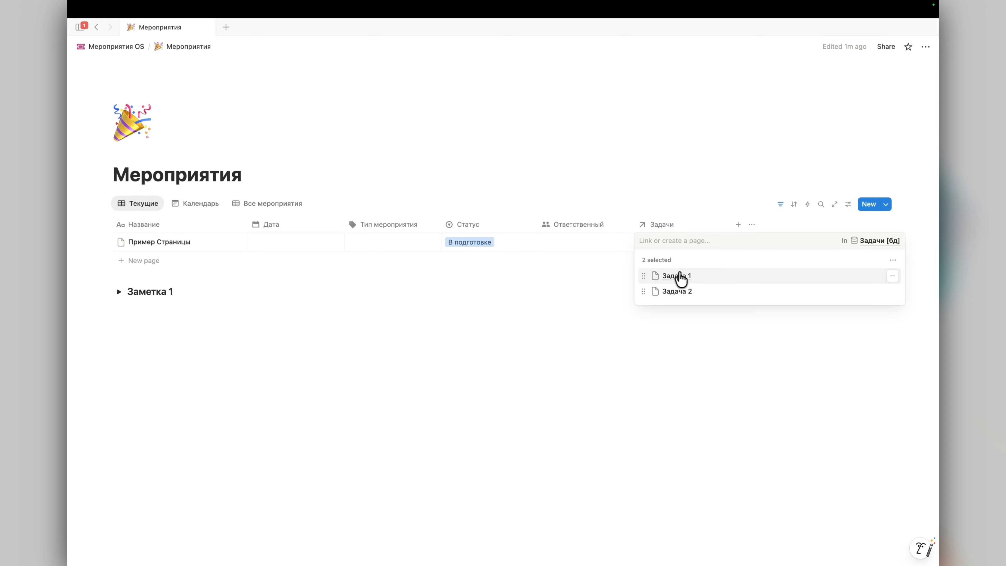
{"action": "left_click", "coordinate": [726, 279]}
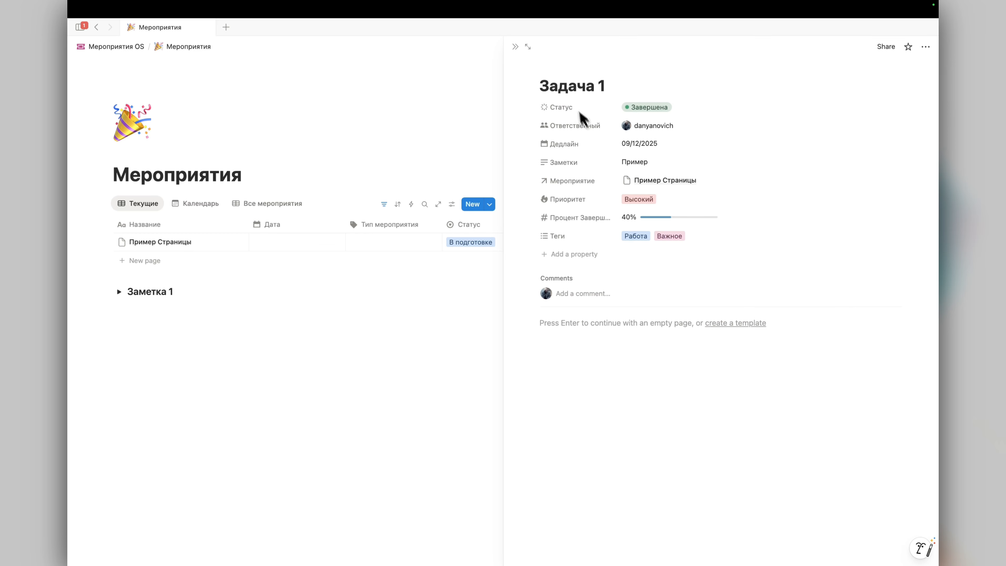
{"action": "key", "text": "Escape"}
{"action": "left_click", "coordinate": [709, 243]}
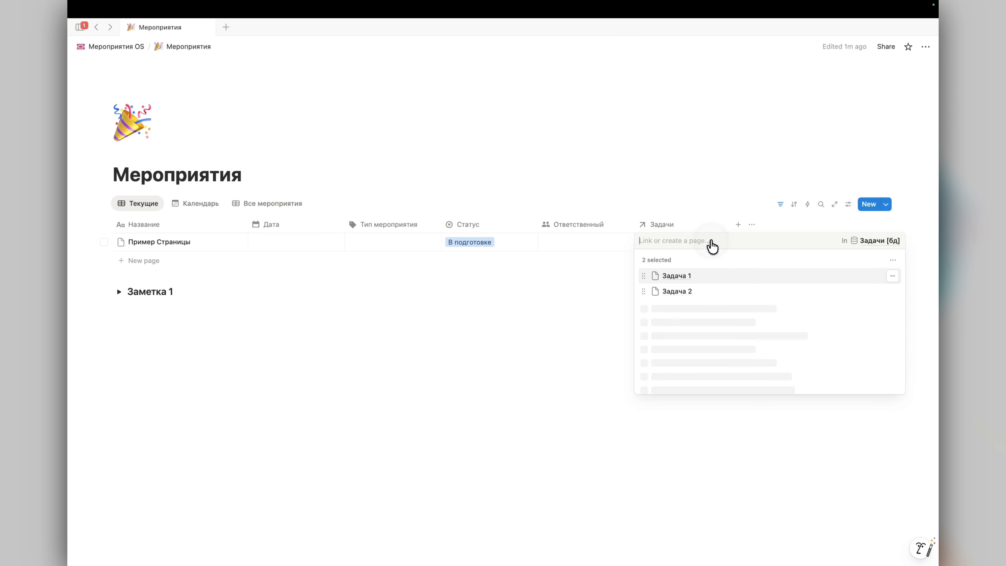
{"action": "key", "text": "Escape"}
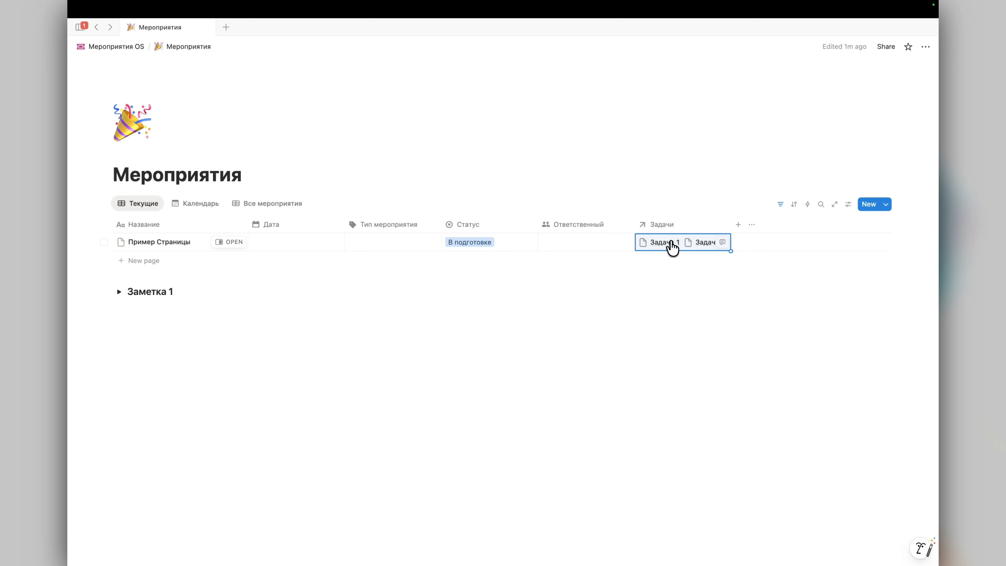
{"action": "left_click", "coordinate": [671, 244]}
Step: Open Задача 2, assign a responsible person, status В работе and deadline 13 December 2025
{"action": "left_click", "coordinate": [674, 292]}
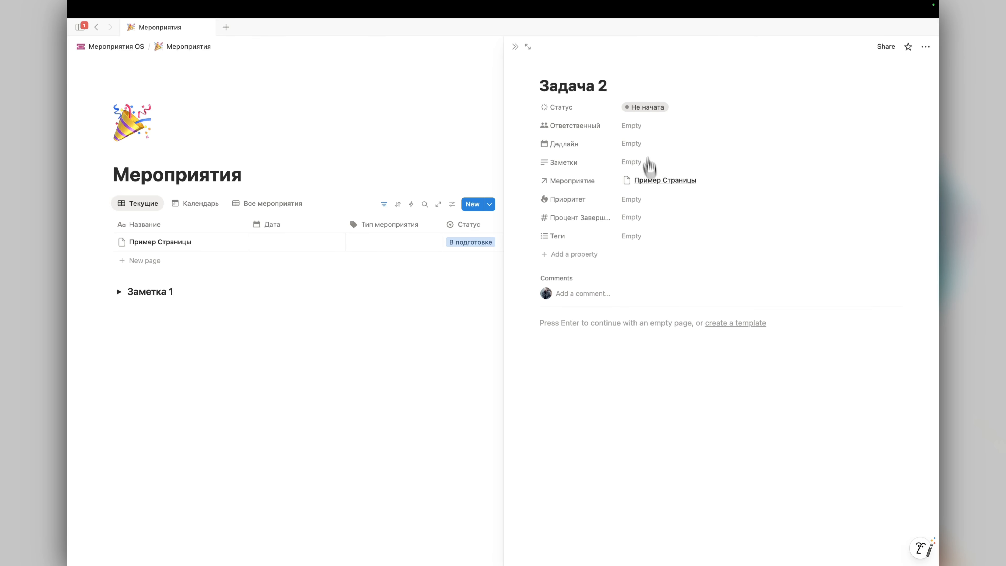
{"action": "left_click", "coordinate": [646, 127]}
{"action": "left_click", "coordinate": [650, 158]}
{"action": "left_click", "coordinate": [644, 108]}
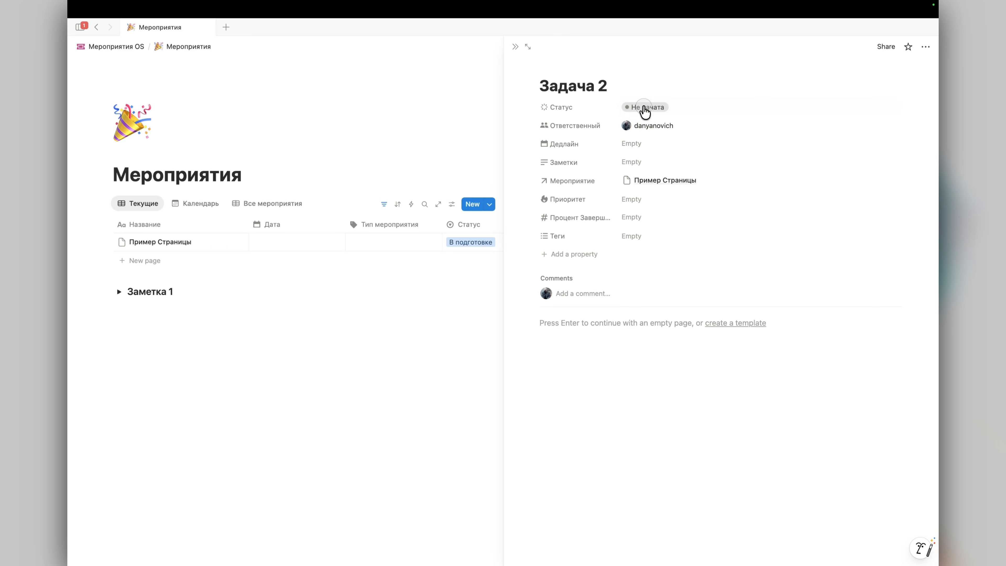
{"action": "left_click", "coordinate": [638, 109]}
{"action": "left_click", "coordinate": [652, 177]}
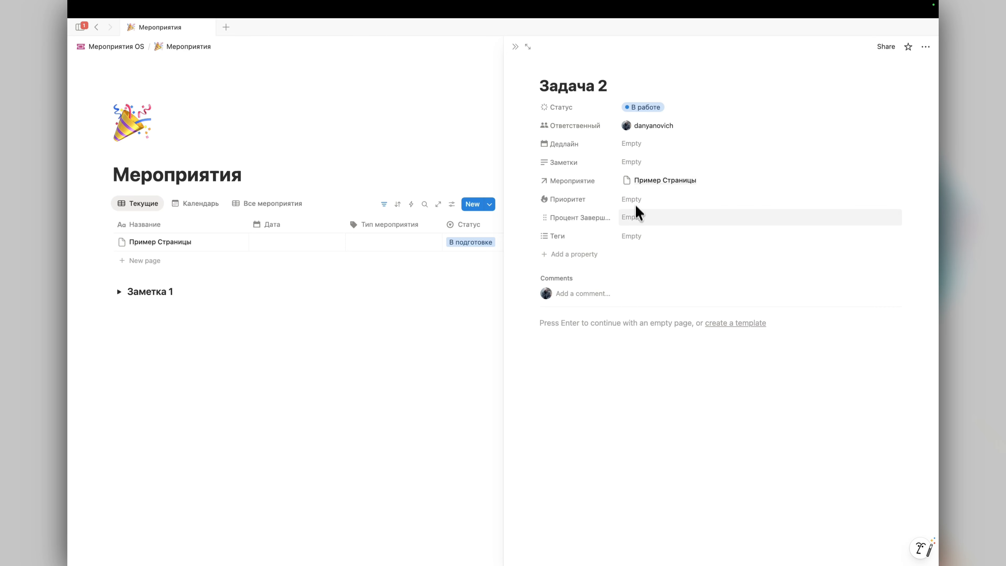
{"action": "left_click", "coordinate": [634, 148]}
{"action": "left_click", "coordinate": [707, 225]}
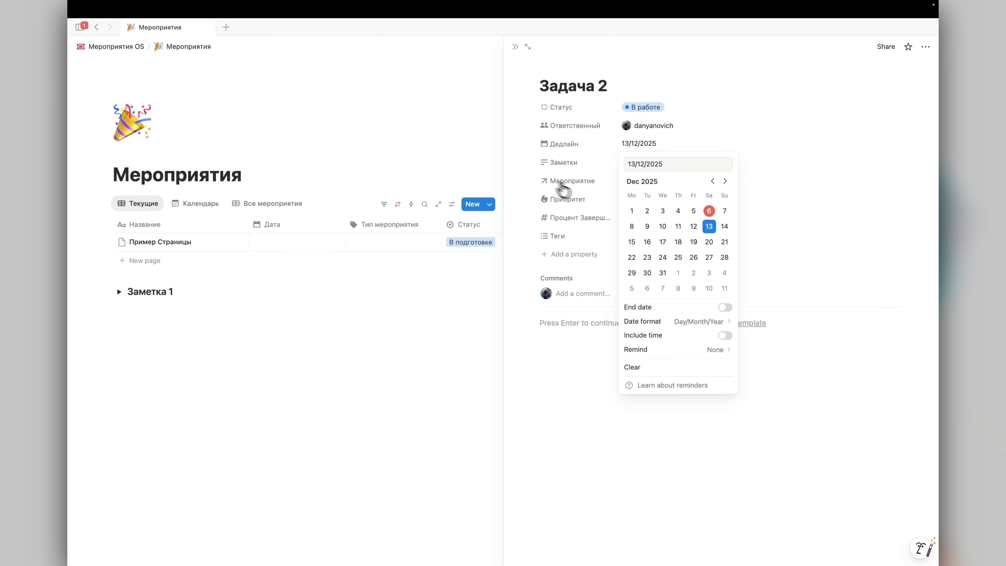
{"action": "left_click", "coordinate": [563, 187]}
Step: Set priority Средний, completion 0%, tag Важное, and note 'Сделать все'
{"action": "left_click", "coordinate": [661, 202]}
{"action": "left_click", "coordinate": [662, 239]}
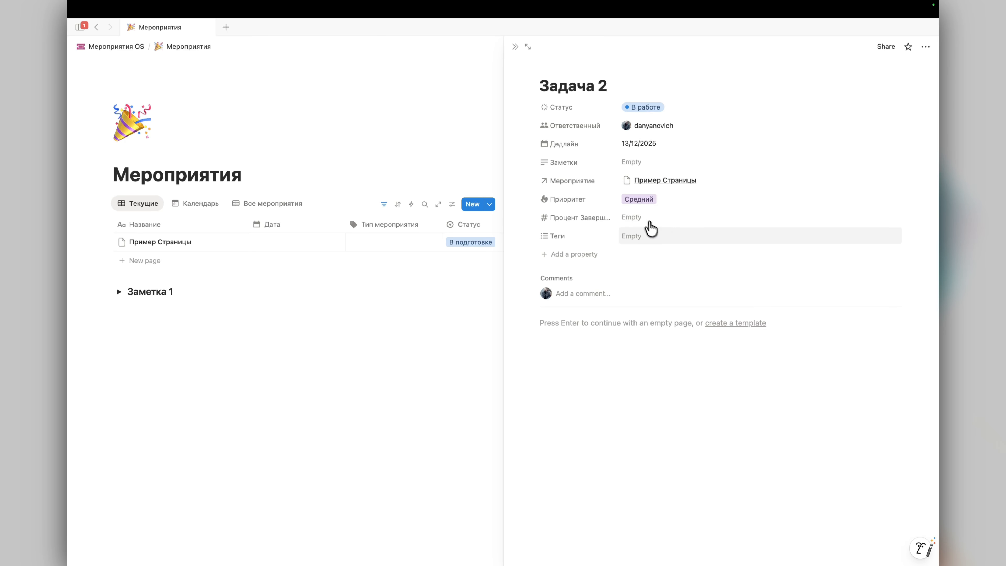
{"action": "left_click", "coordinate": [644, 218]}
{"action": "key", "text": "Return"}
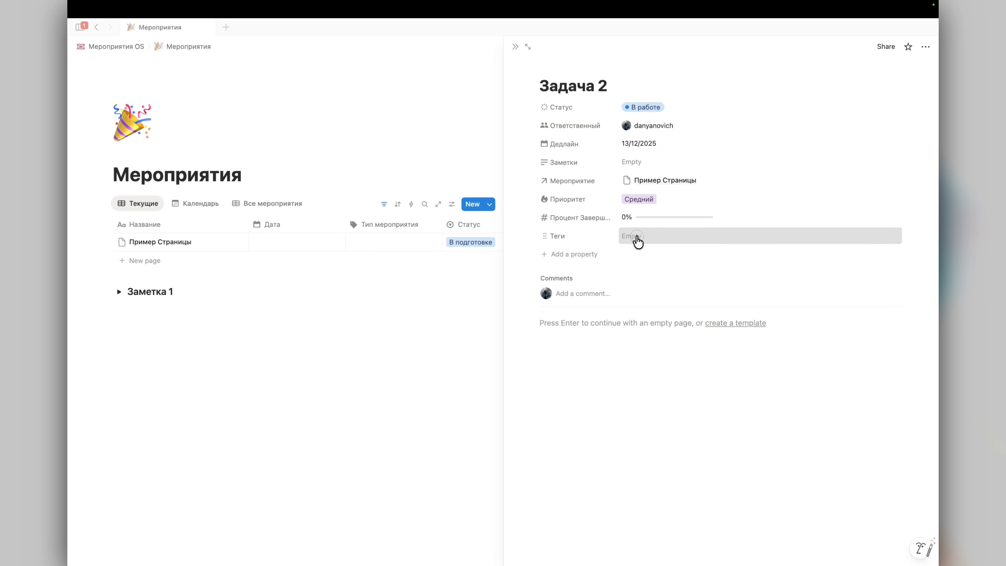
{"action": "left_click", "coordinate": [639, 237]}
{"action": "left_click", "coordinate": [669, 281]}
{"action": "left_click", "coordinate": [550, 169]}
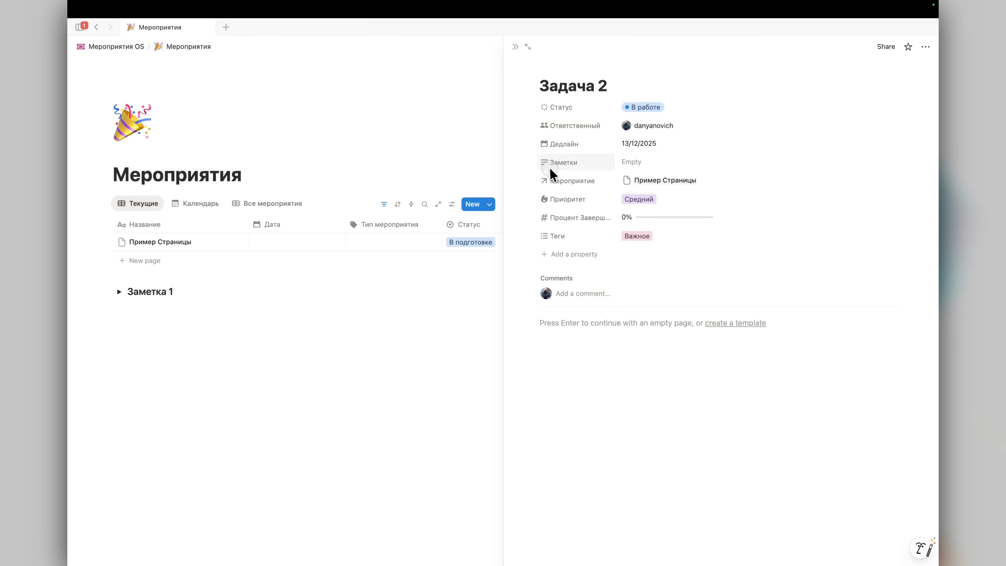
{"action": "left_click", "coordinate": [641, 164]}
{"action": "type", "text": "Сделать все"}
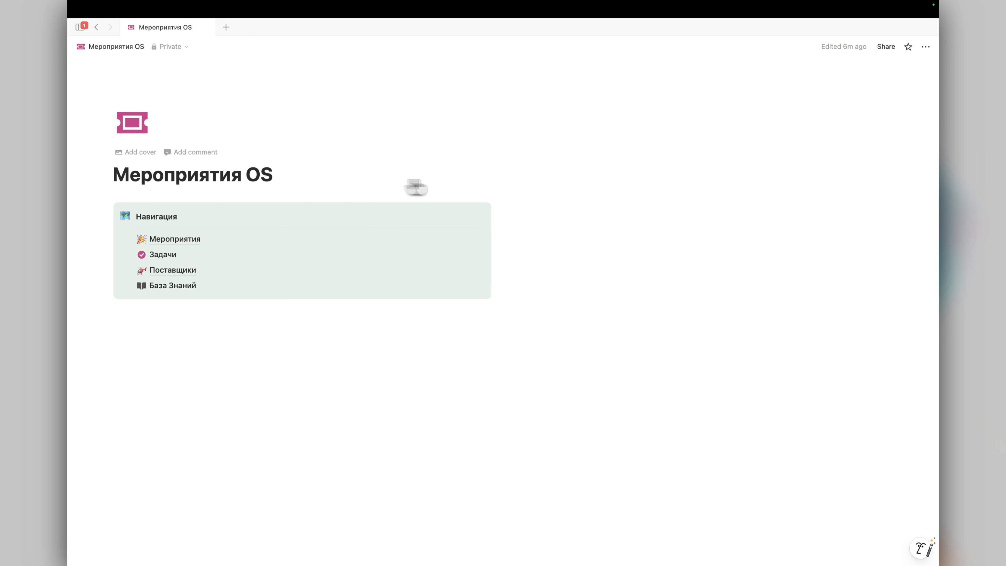
Step: Return to the Мероприятия OS home page with its Навигация list
{"action": "mouse_move", "coordinate": [252, 237]}
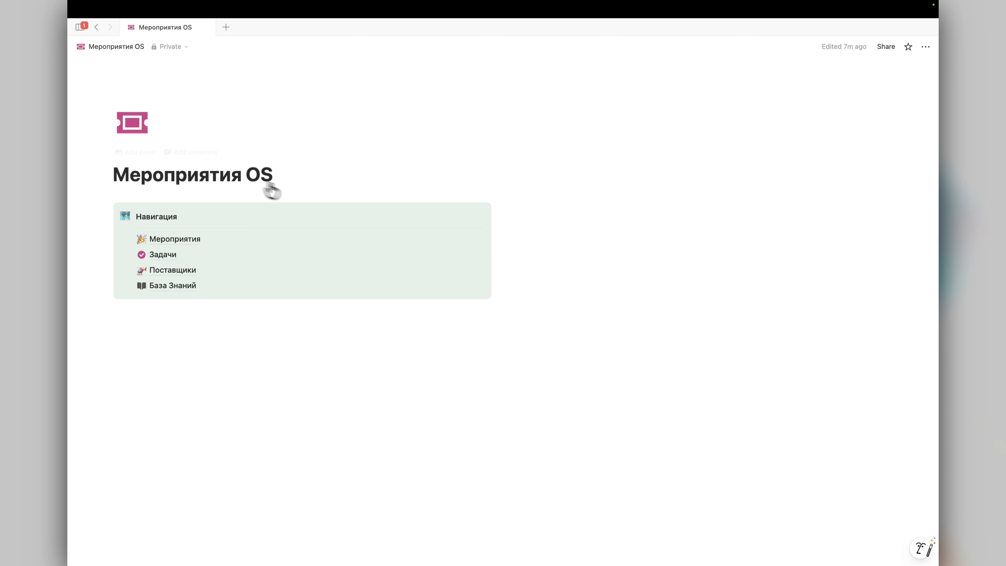
Step: Copy a link to the Текущие view of the Мероприятия database, then return home
{"action": "left_click", "coordinate": [303, 241]}
{"action": "left_click", "coordinate": [139, 207]}
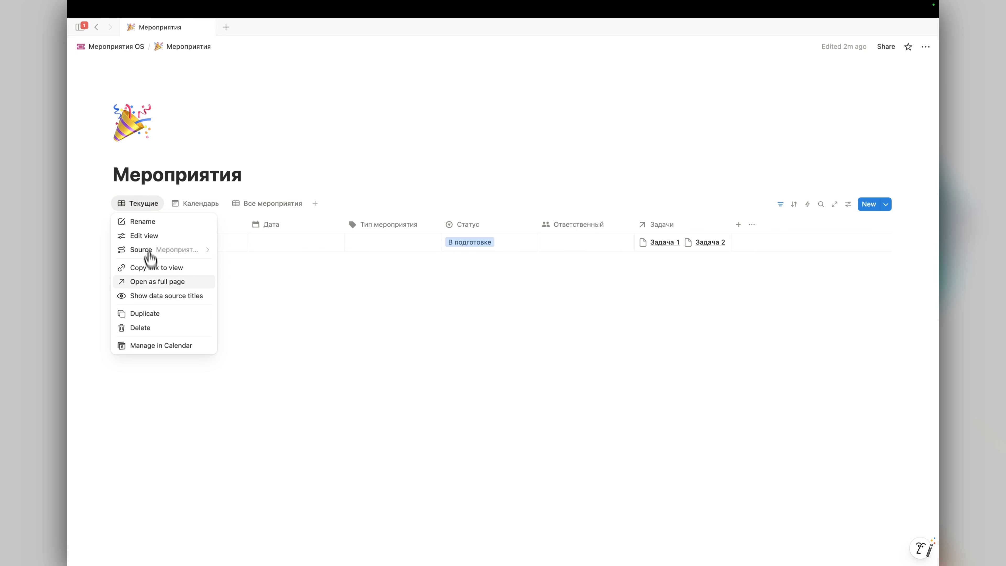
{"action": "left_click", "coordinate": [257, 269]}
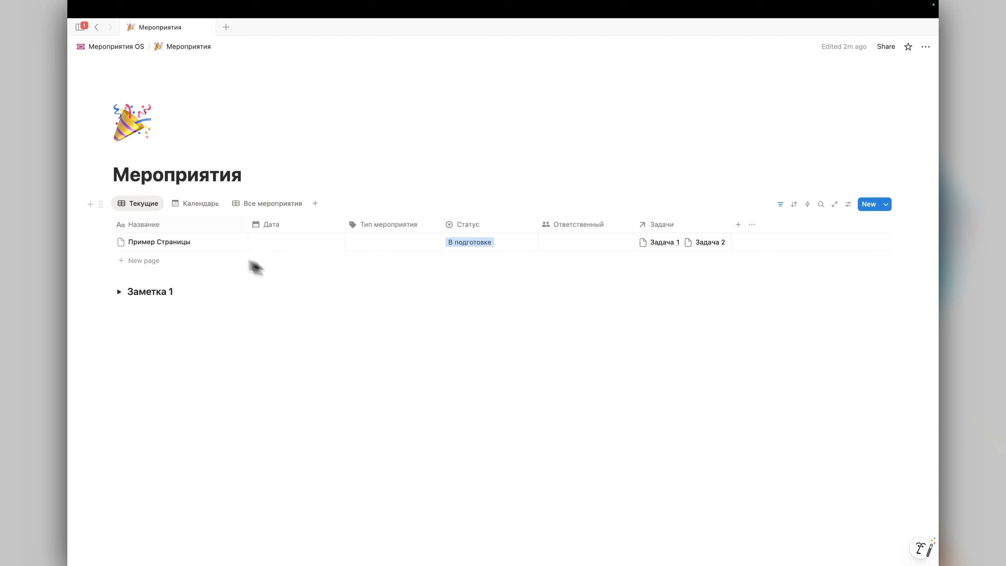
{"action": "left_click", "coordinate": [144, 206]}
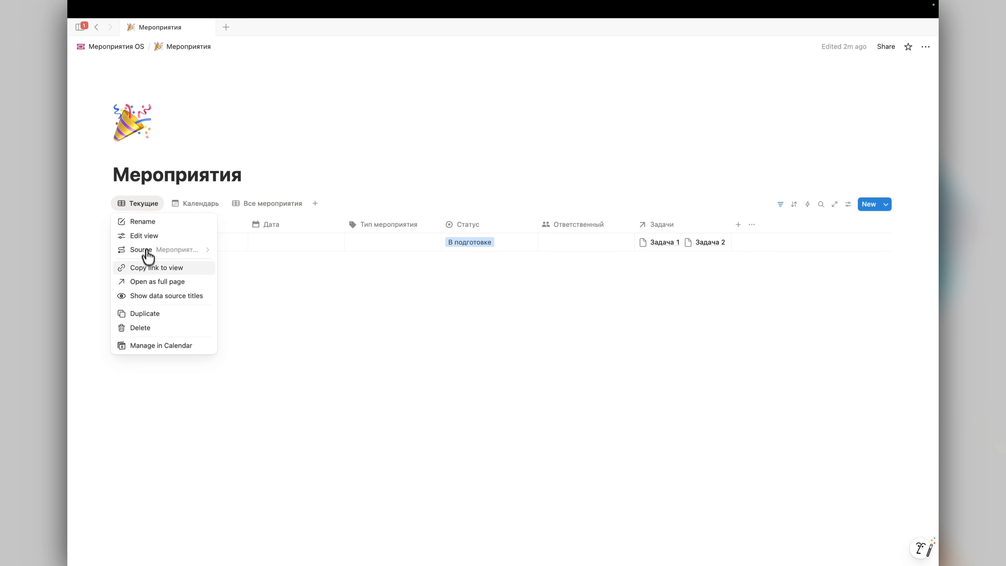
{"action": "left_click", "coordinate": [174, 269]}
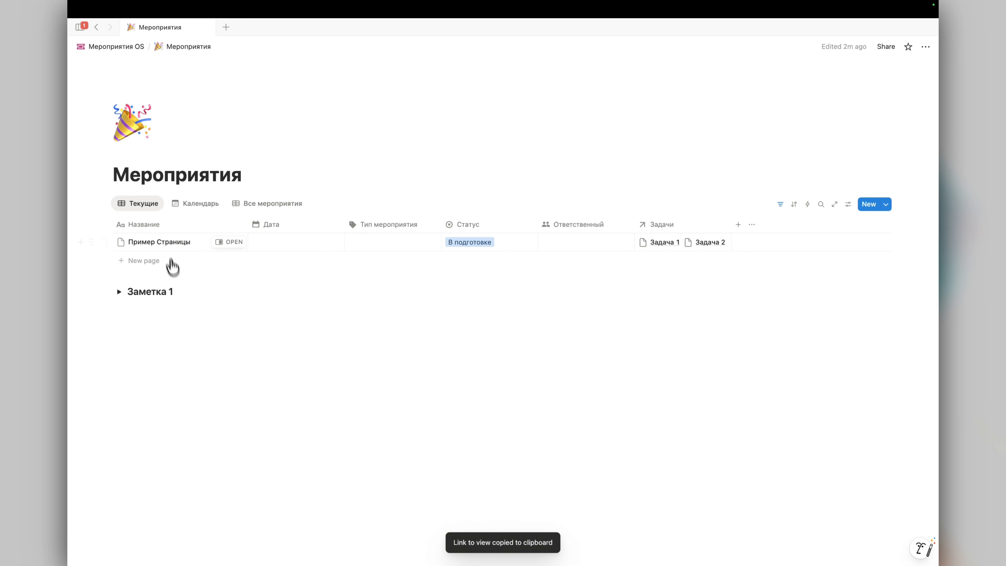
{"action": "left_click", "coordinate": [132, 49]}
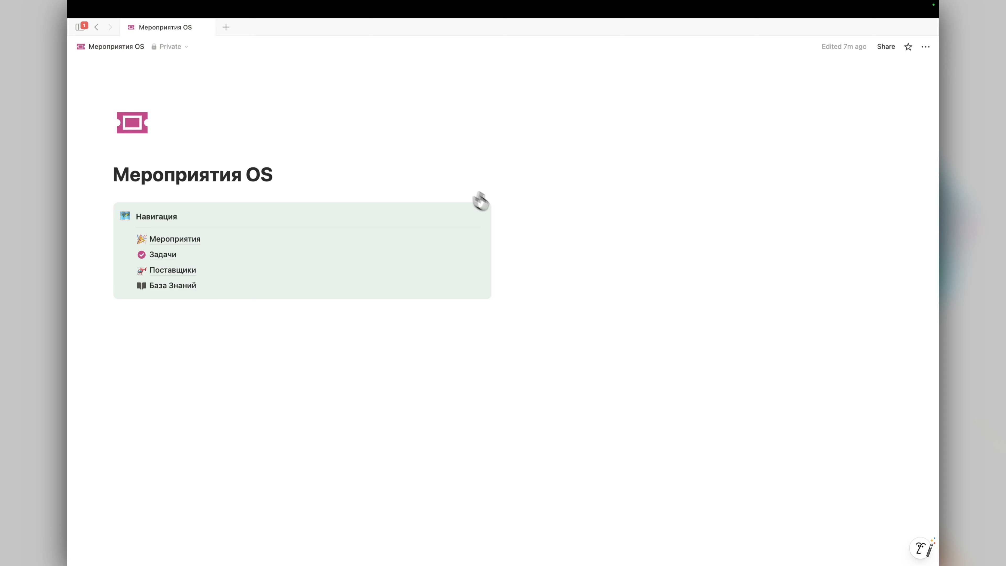
Step: Paste the link beside the callout as a linked table view, then drag it away
{"action": "left_click", "coordinate": [505, 208]}
{"action": "left_click", "coordinate": [548, 212]}
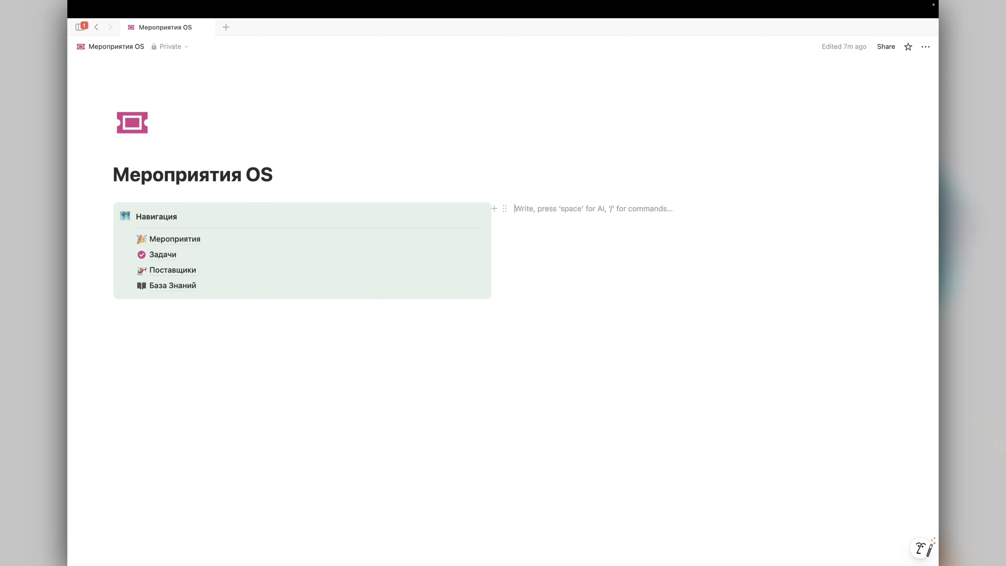
{"action": "key", "text": "super+v"}
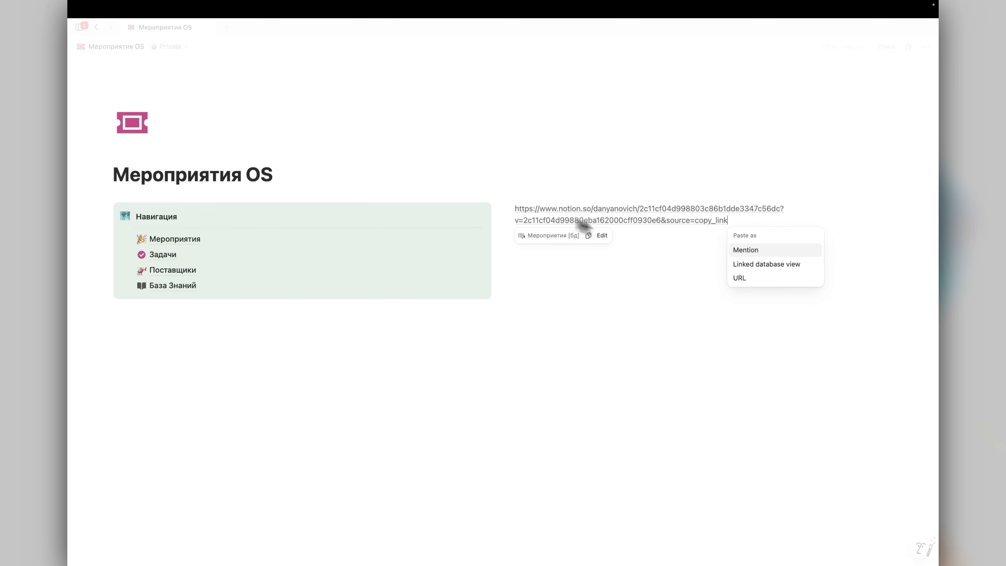
{"action": "left_click", "coordinate": [772, 264]}
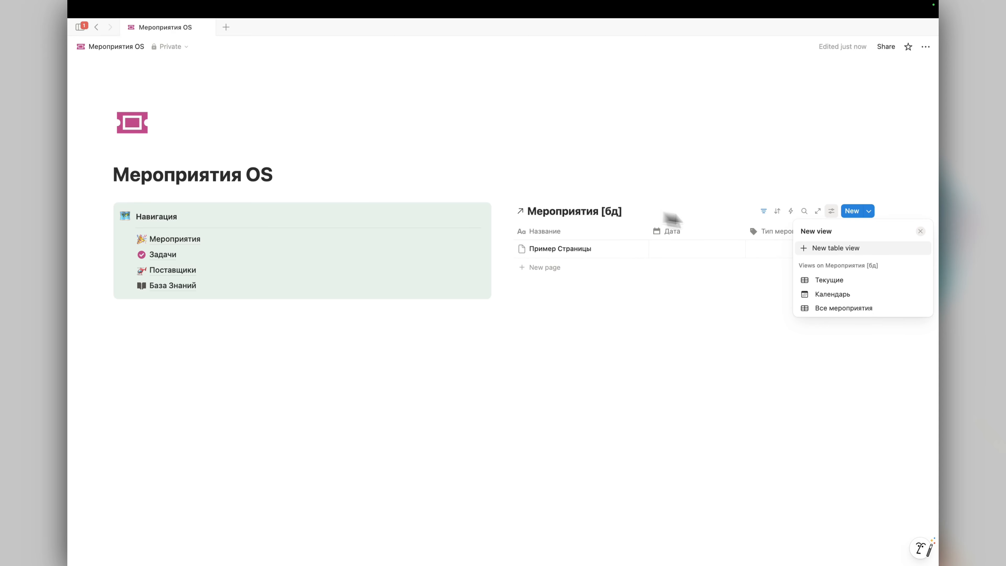
{"action": "left_click", "coordinate": [817, 249]}
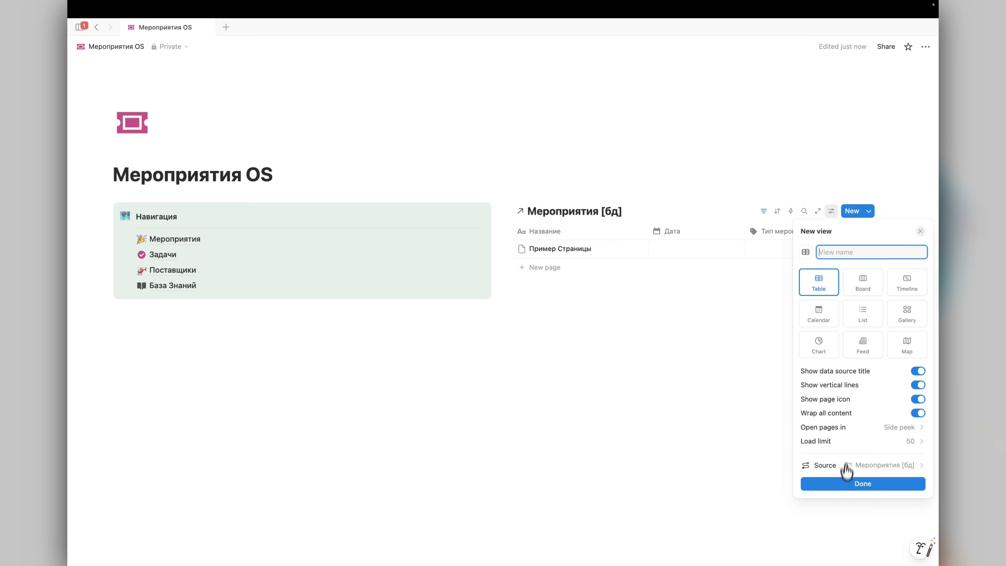
{"action": "left_click", "coordinate": [847, 487]}
{"action": "left_click", "coordinate": [523, 221]}
{"action": "left_click_drag", "start_coordinate": [505, 209], "coordinate": [216, 239]}
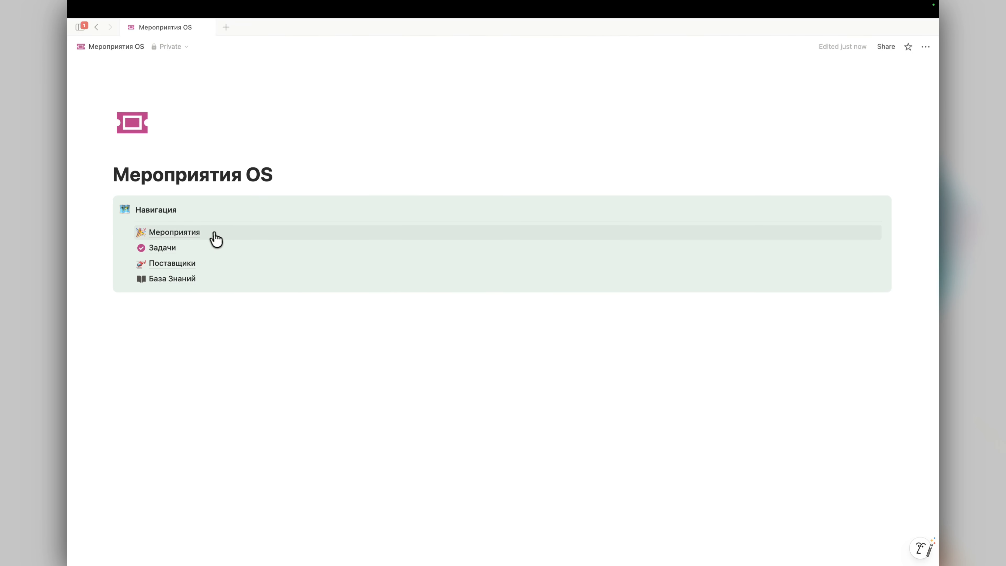
Step: Paste the Текущие link below the callout as a new linked table and drag it into a column right of Навигация
{"action": "left_click", "coordinate": [214, 238]}
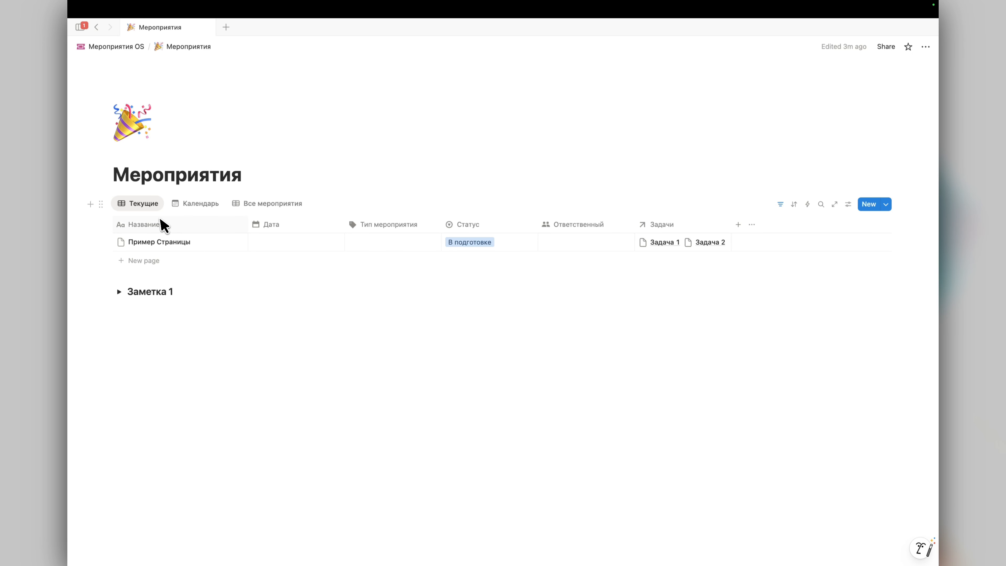
{"action": "key", "text": "super+bracketleft"}
{"action": "left_click", "coordinate": [149, 298]}
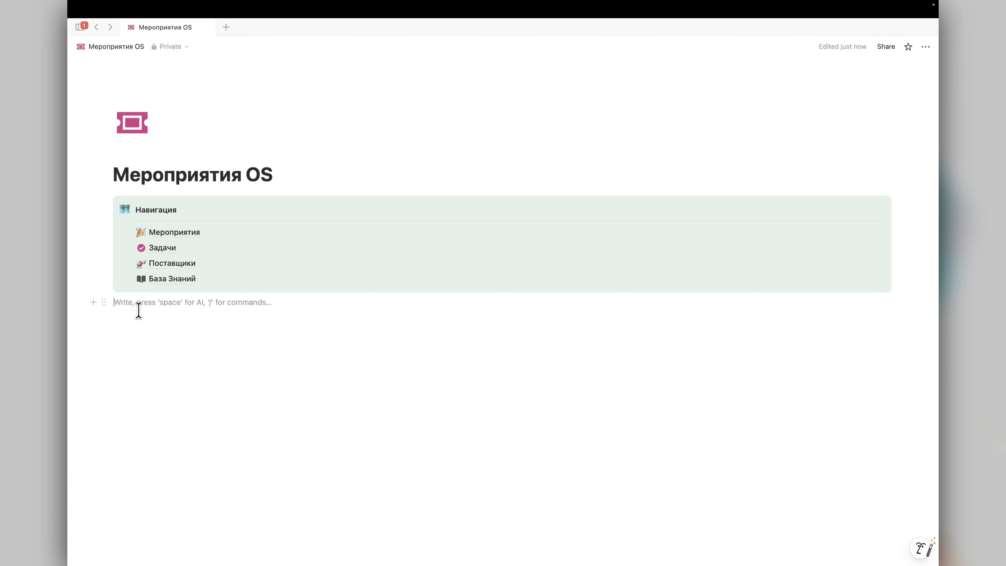
{"action": "key", "text": "super+v"}
{"action": "left_click", "coordinate": [608, 347]}
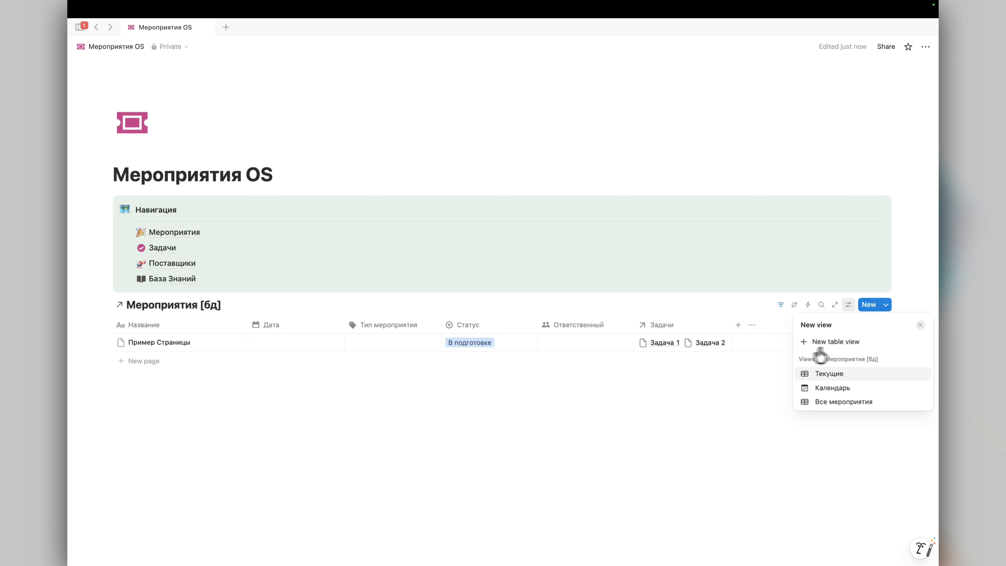
{"action": "left_click", "coordinate": [839, 346]}
{"action": "left_click", "coordinate": [108, 310]}
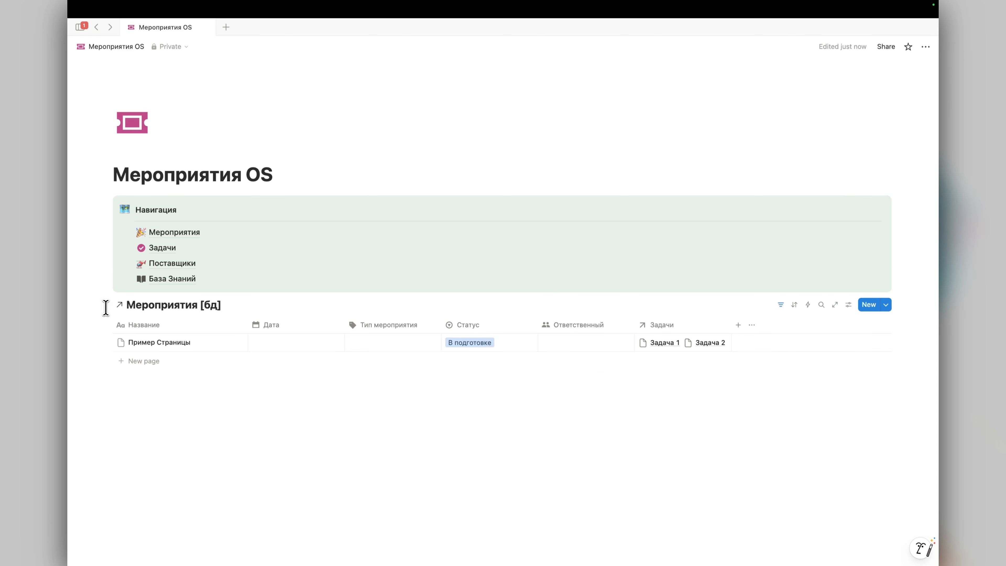
{"action": "left_click_drag", "start_coordinate": [106, 308], "coordinate": [939, 231]}
Step: Open the linked table as a full page, publish it to the web, and return home
{"action": "left_click", "coordinate": [818, 214]}
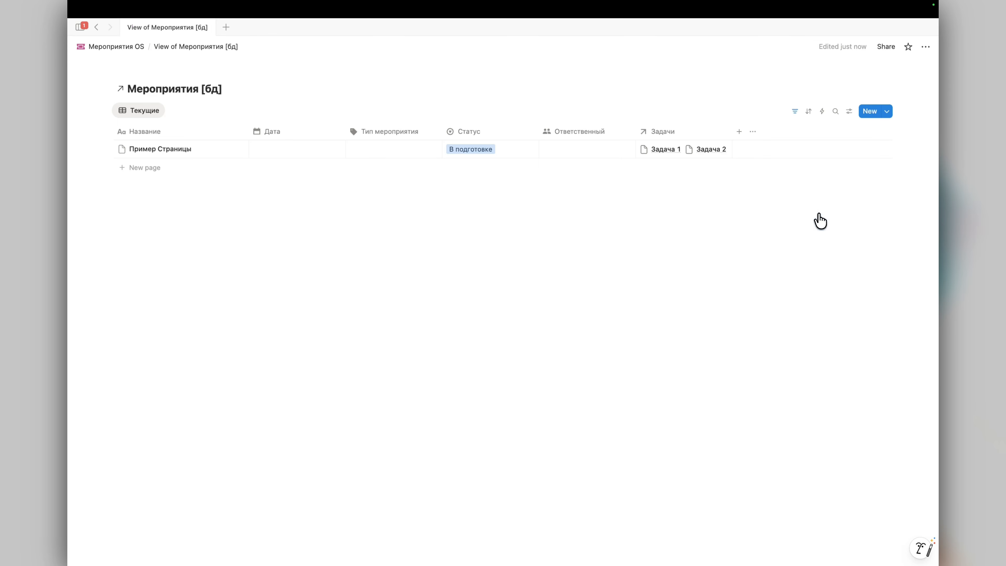
{"action": "left_click", "coordinate": [891, 48]}
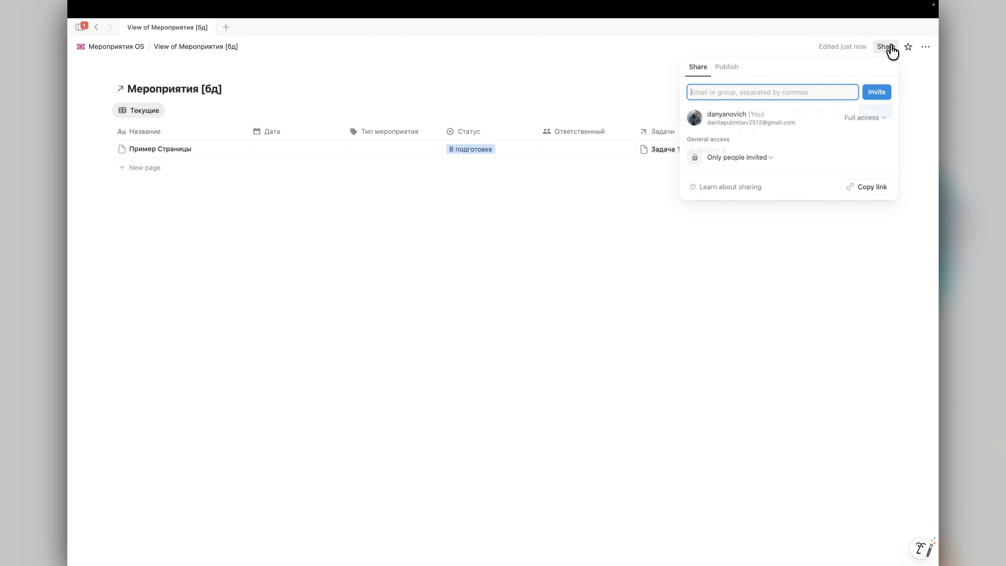
{"action": "left_click", "coordinate": [736, 93]}
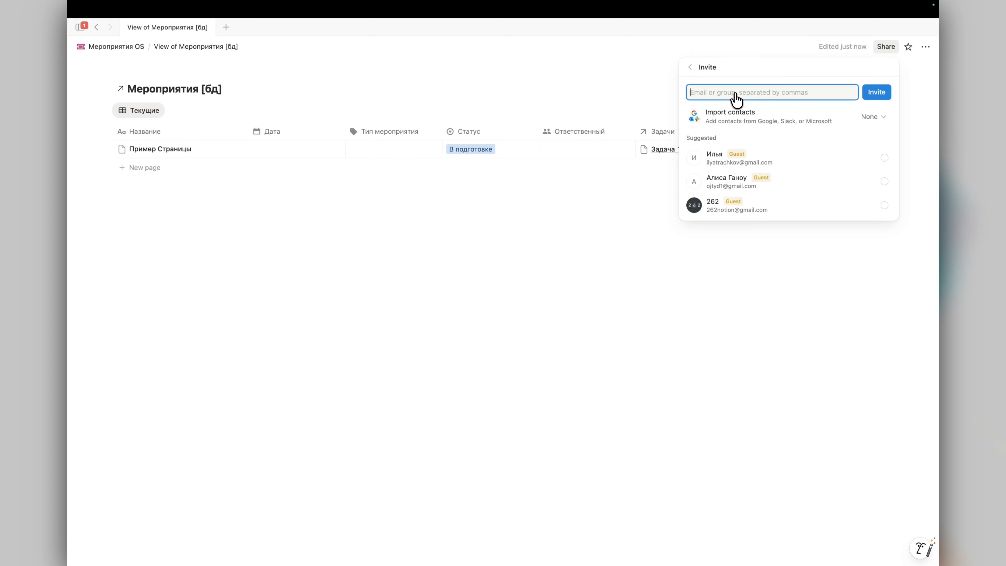
{"action": "key", "text": "Escape"}
{"action": "left_click", "coordinate": [723, 68]}
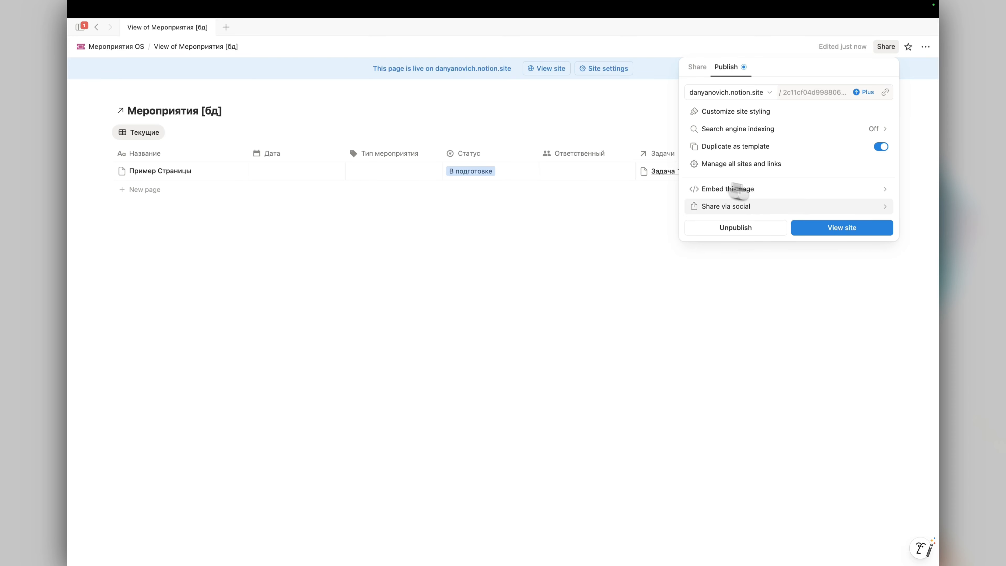
{"action": "left_click", "coordinate": [541, 196]}
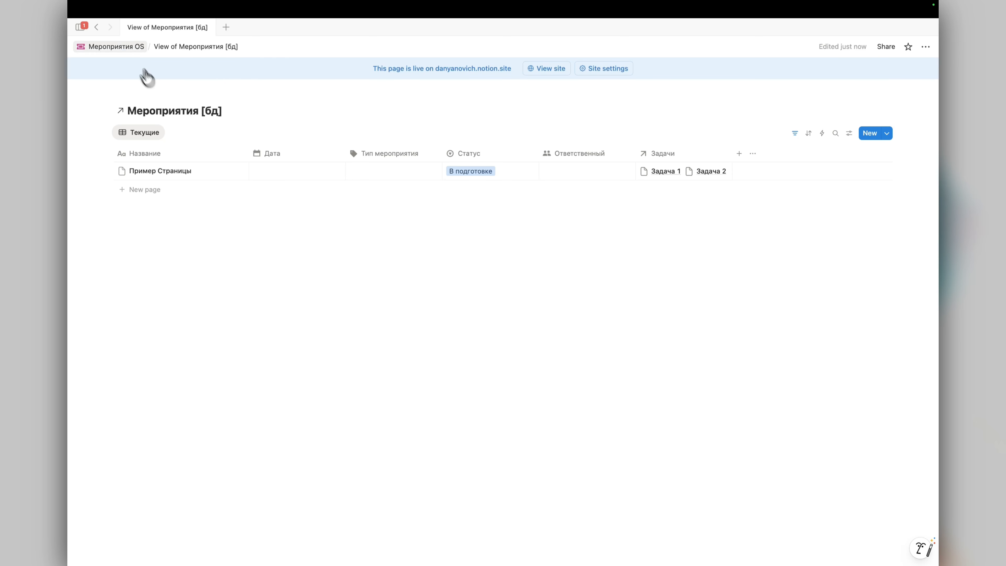
{"action": "left_click", "coordinate": [125, 46]}
Step: Review the Мероприятия page's sharing and publish-to-web options without inviting anyone
{"action": "left_click", "coordinate": [195, 239]}
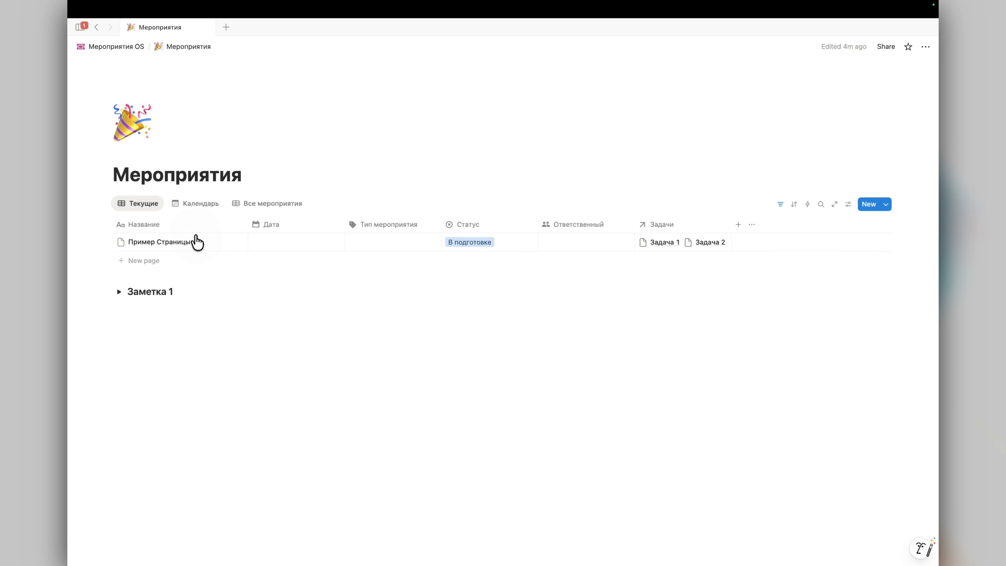
{"action": "left_click", "coordinate": [835, 204]}
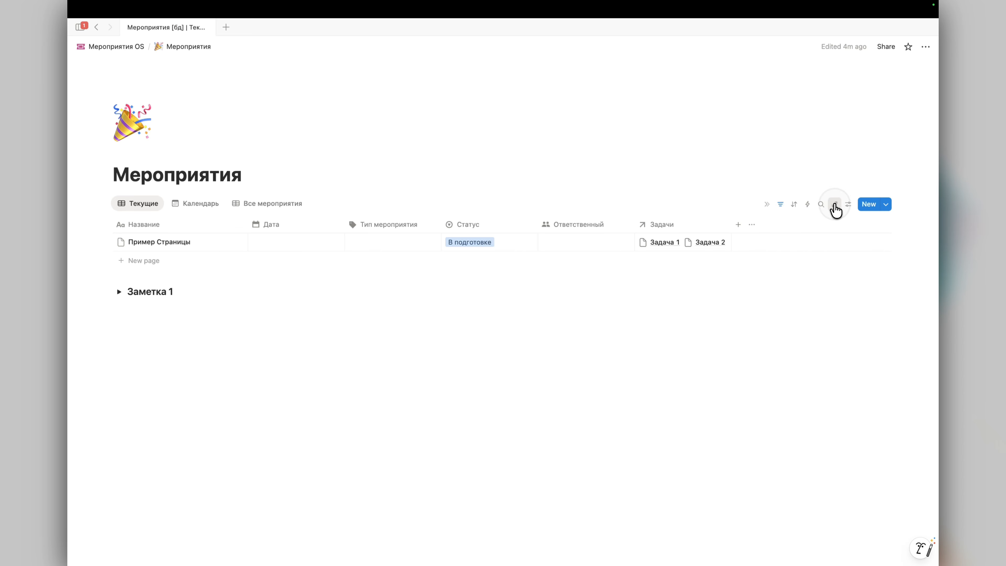
{"action": "key", "text": "super+["}
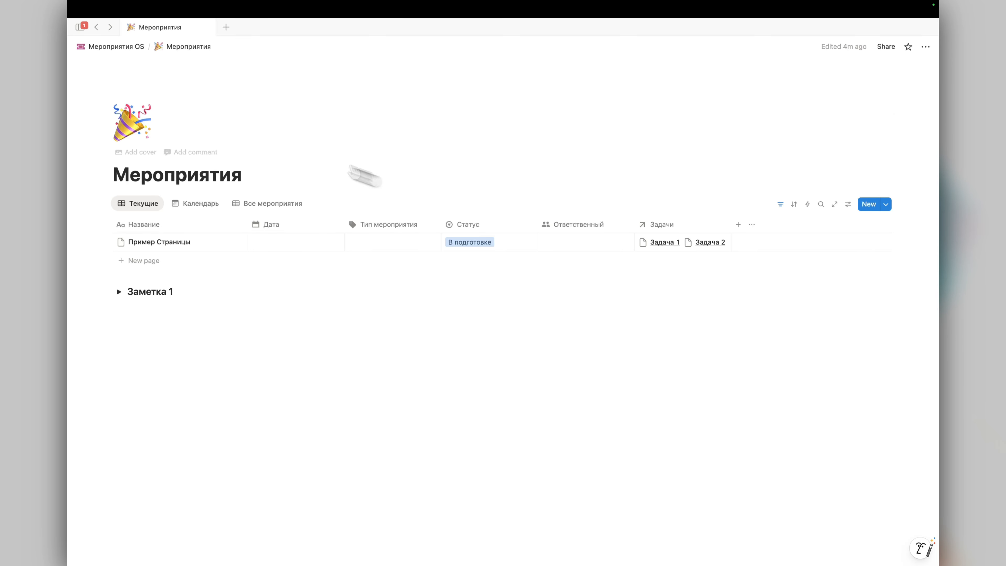
{"action": "left_click", "coordinate": [886, 46]}
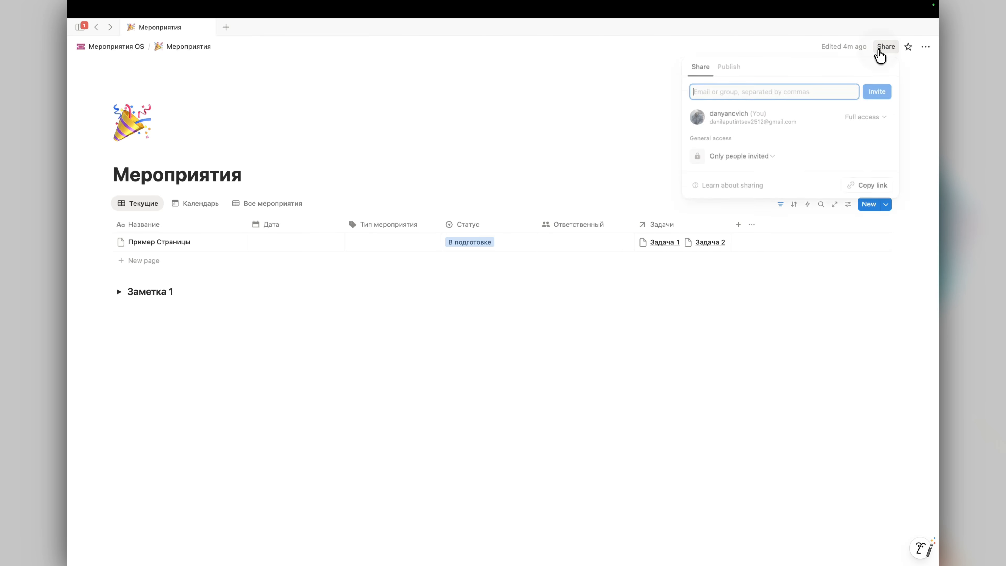
{"action": "left_click", "coordinate": [727, 67]}
{"action": "left_click", "coordinate": [705, 71]}
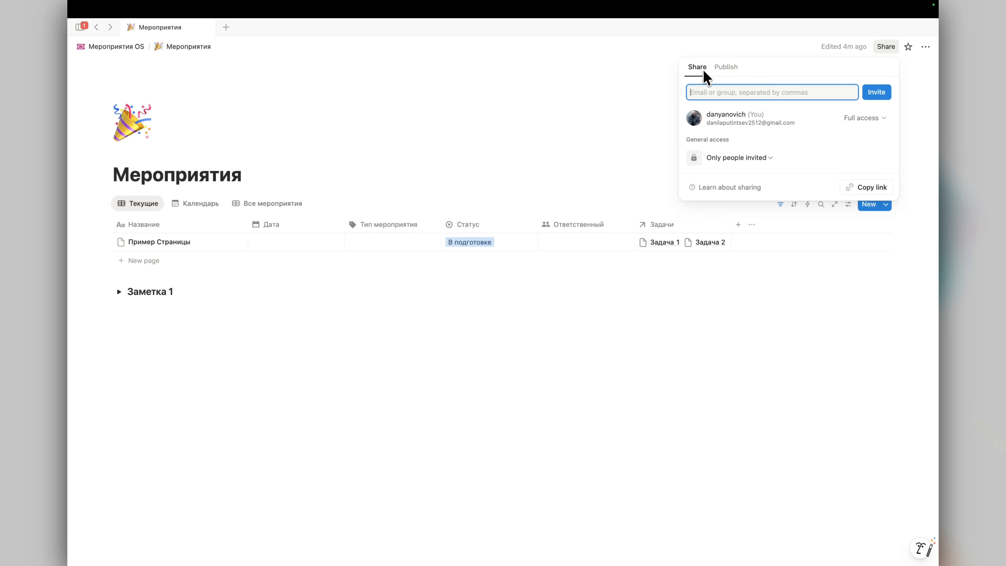
{"action": "left_click", "coordinate": [705, 92]}
{"action": "type", "text": "чйы"}
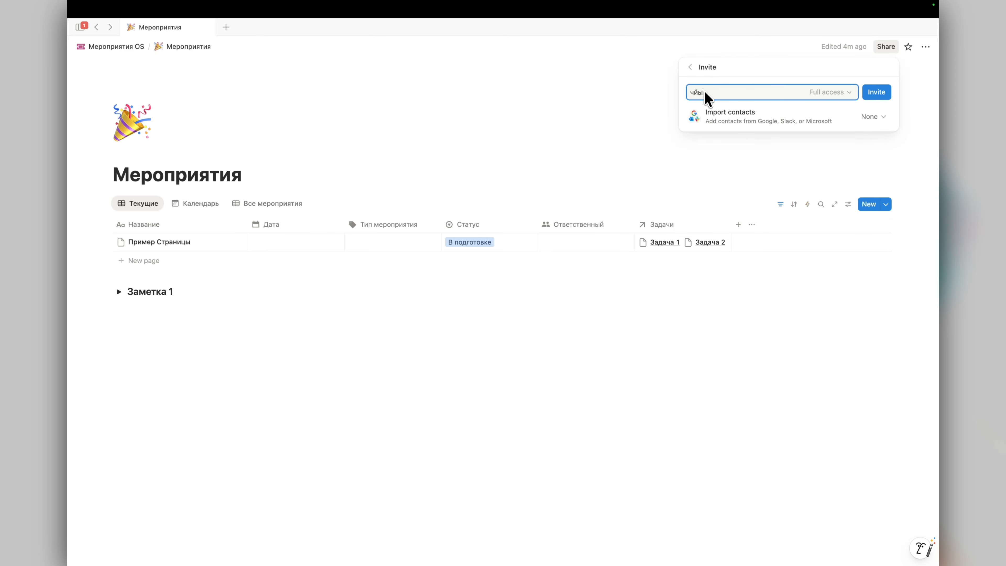
{"action": "key", "text": "BackSpace"}
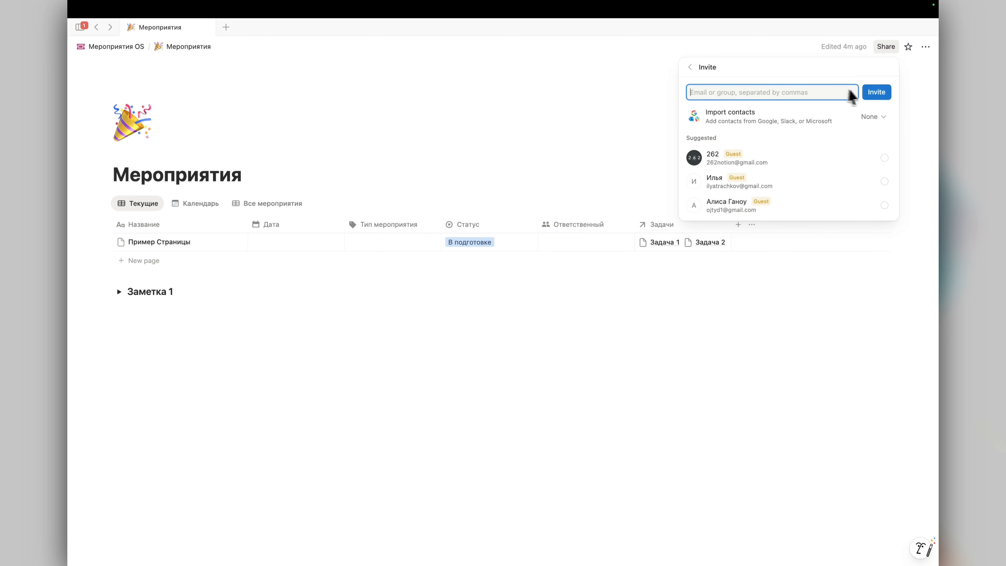
{"action": "left_click", "coordinate": [688, 70]}
{"action": "left_click", "coordinate": [729, 69]}
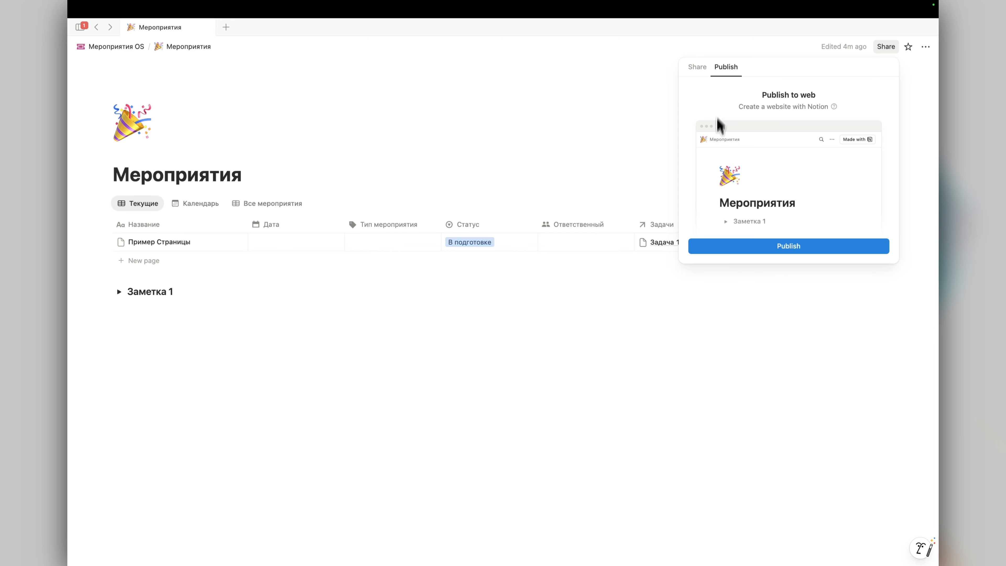
{"action": "left_click", "coordinate": [466, 198]}
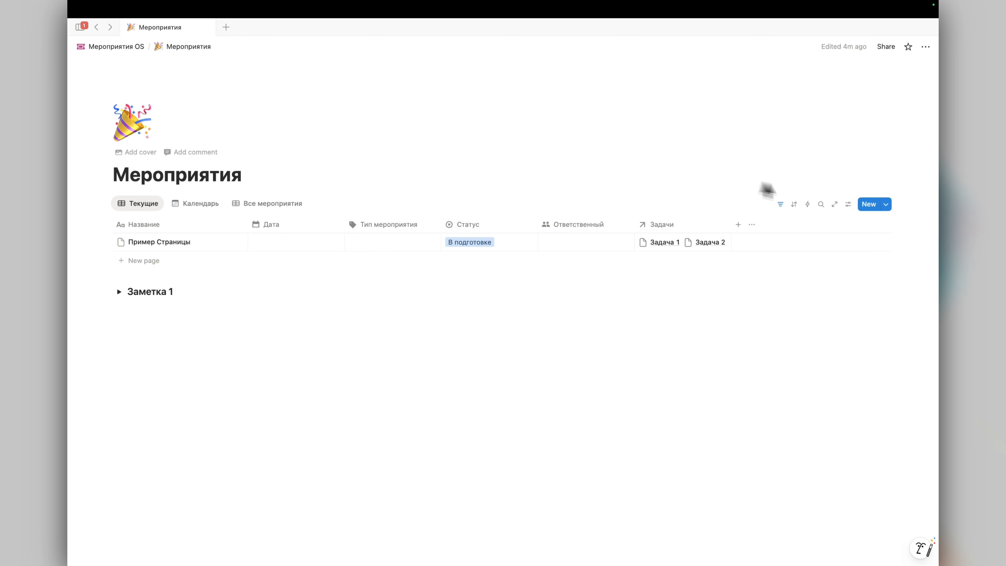
Step: Check the Мероприятия [бд] database's sharing options, then return to the Мероприятия OS home page
{"action": "left_click", "coordinate": [834, 204]}
{"action": "left_click", "coordinate": [887, 46]}
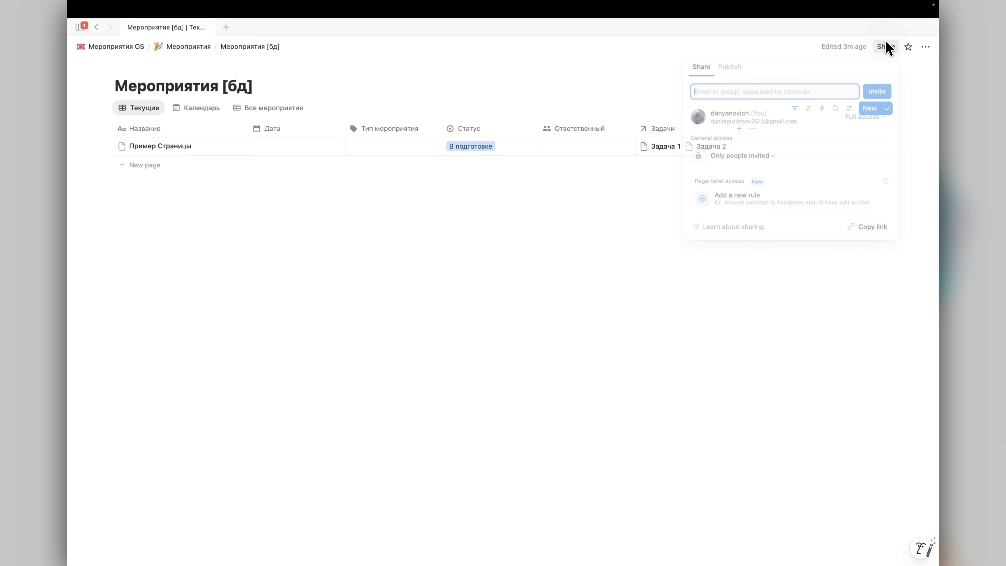
{"action": "left_click", "coordinate": [396, 92]}
{"action": "left_click", "coordinate": [123, 47]}
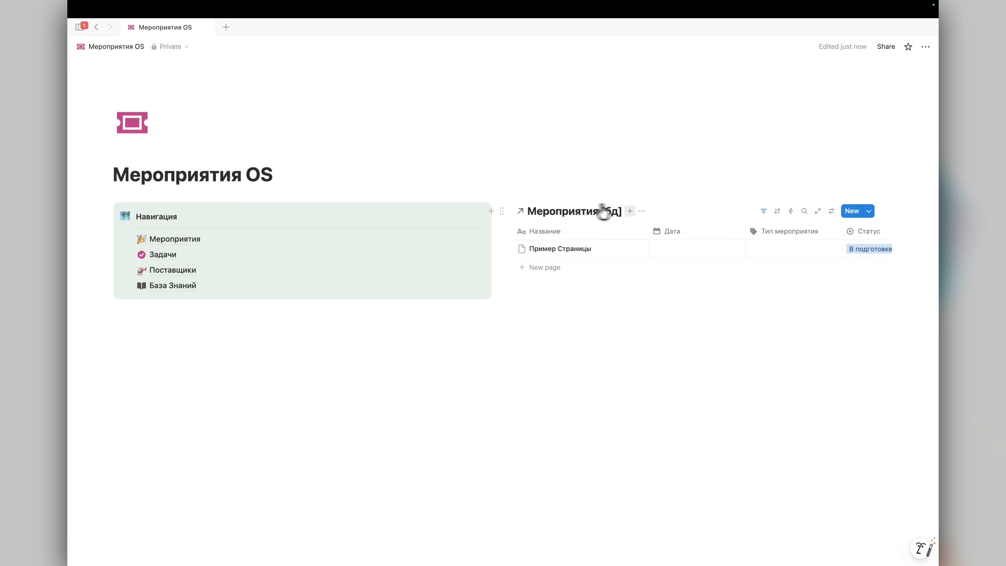
Step: Hide the linked table's database title and narrow the Навигация column so the events table widens
{"action": "left_click", "coordinate": [642, 211]}
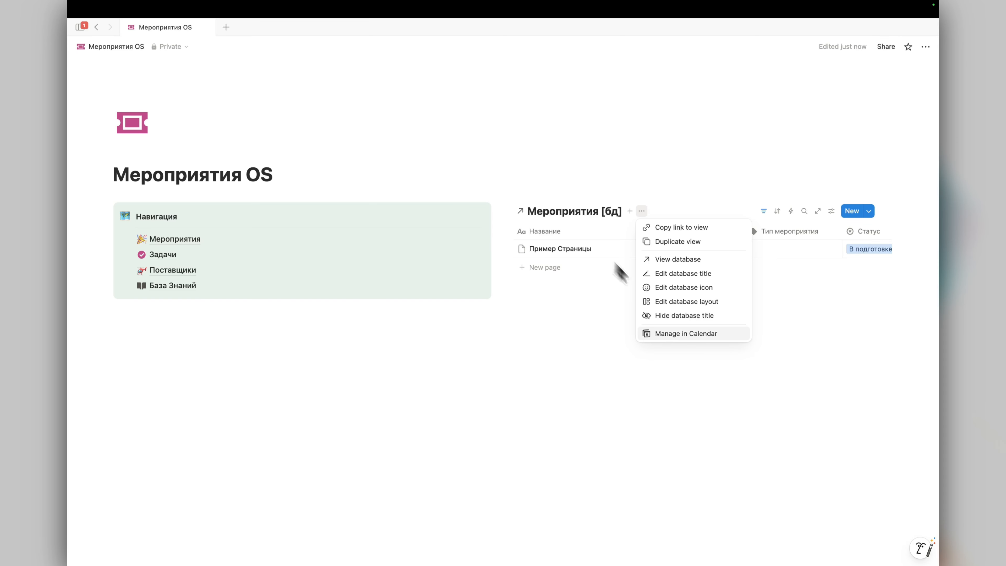
{"action": "left_click", "coordinate": [674, 316]}
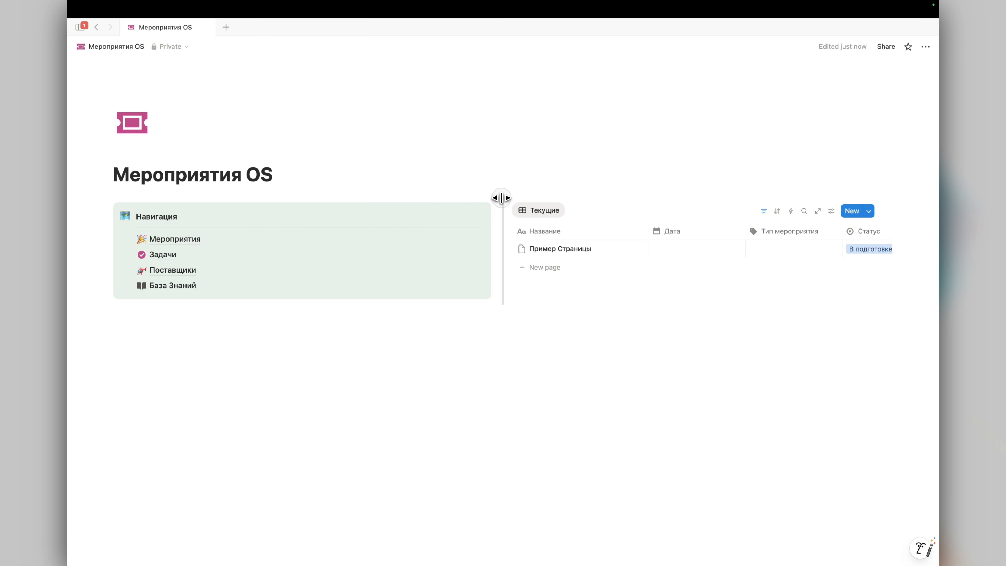
{"action": "left_click_drag", "start_coordinate": [502, 197], "coordinate": [429, 205]}
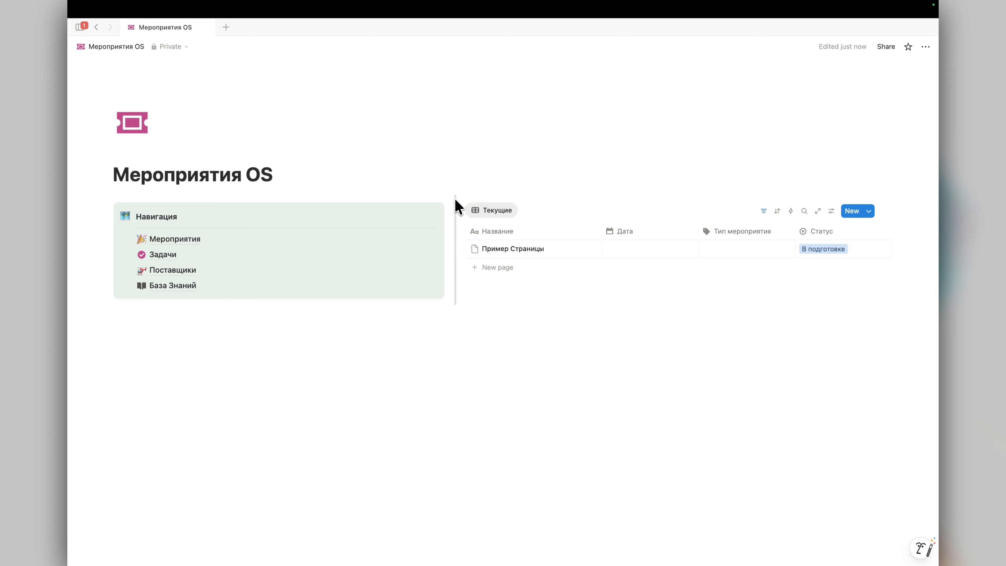
{"action": "left_click_drag", "start_coordinate": [449, 201], "coordinate": [266, 206]}
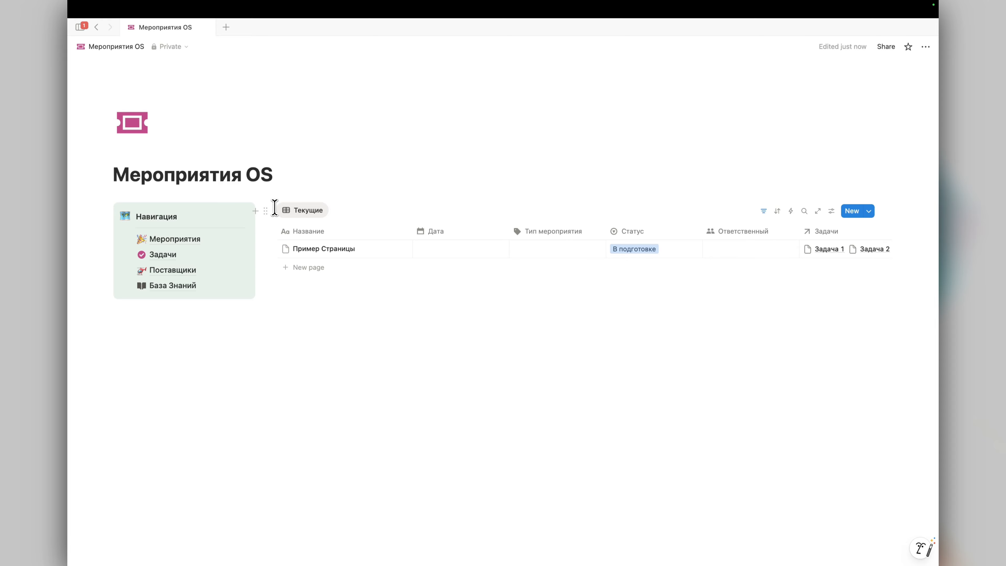
{"action": "left_click_drag", "start_coordinate": [261, 195], "coordinate": [273, 235]}
Step: Go back to Мероприятия OS and toggle the Статус filter bar on the linked Текущие table
{"action": "left_click", "coordinate": [169, 240]}
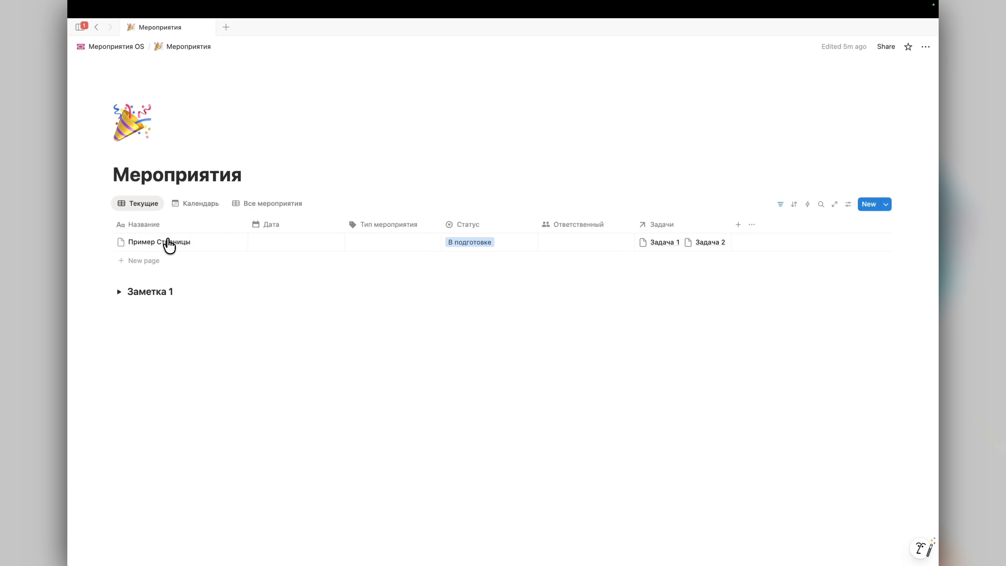
{"action": "left_click", "coordinate": [147, 212]}
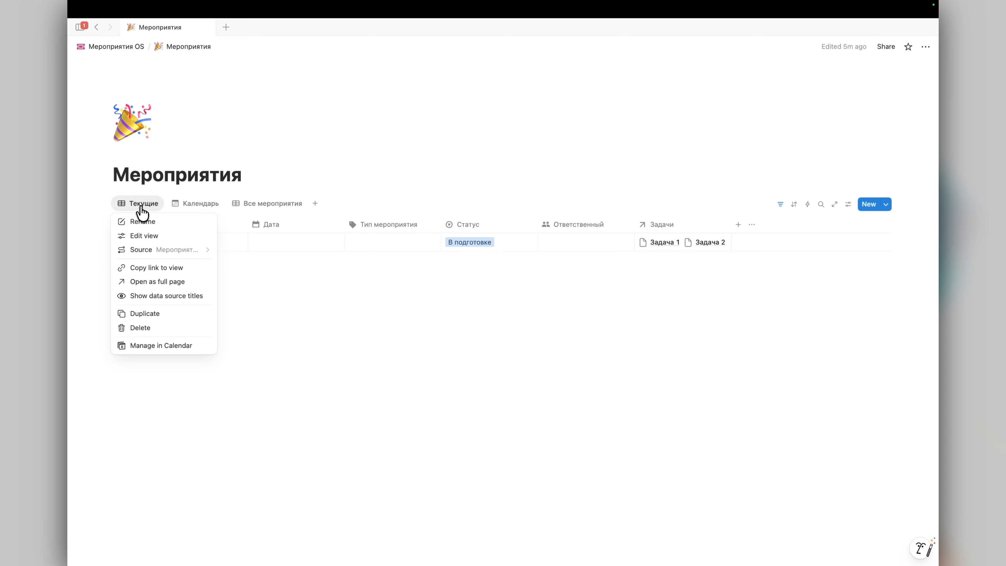
{"action": "key", "text": "super+["}
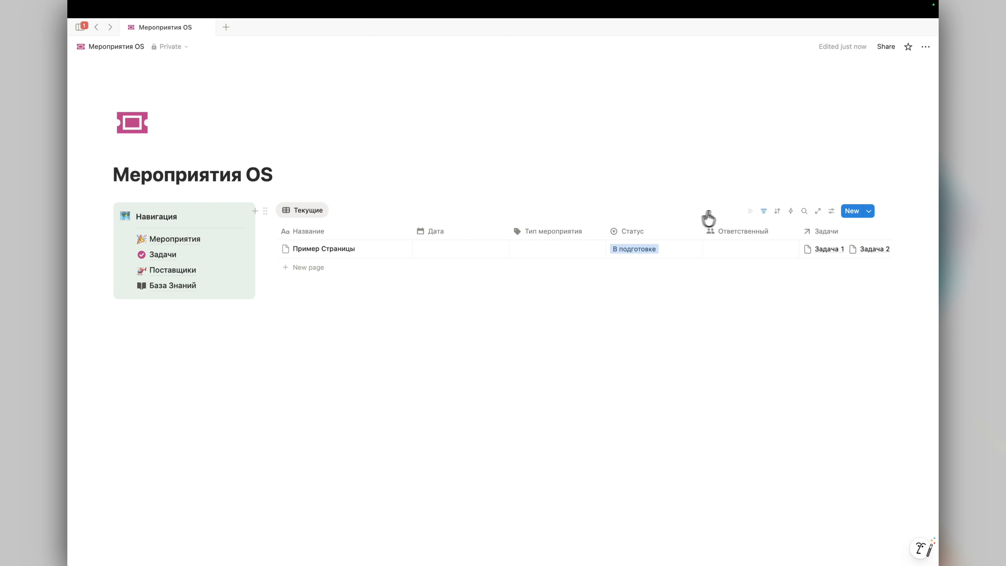
{"action": "left_click", "coordinate": [764, 211]}
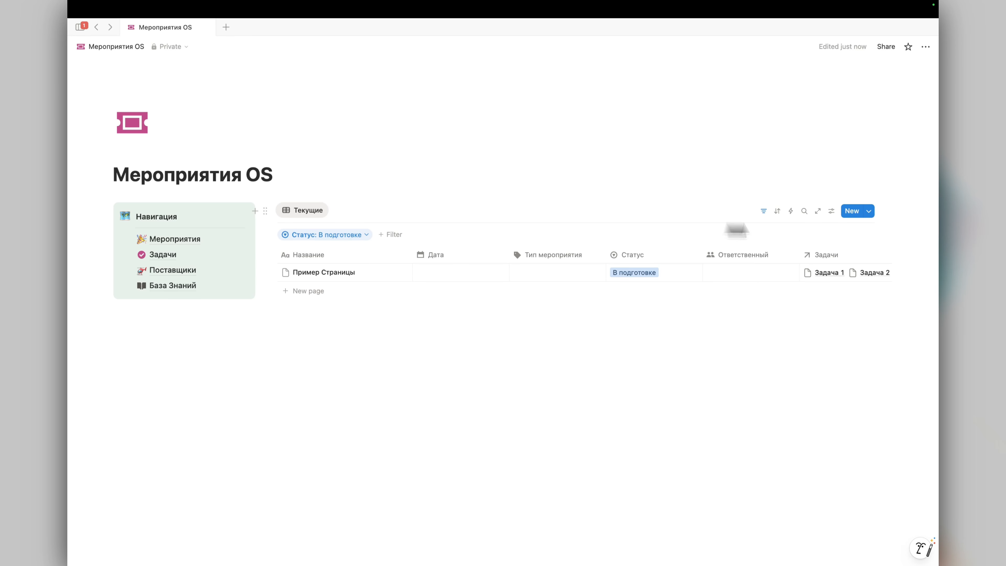
{"action": "left_click", "coordinate": [765, 214]}
{"action": "scroll", "coordinate": [745, 249], "scroll_direction": "right", "scroll_amount": 1}
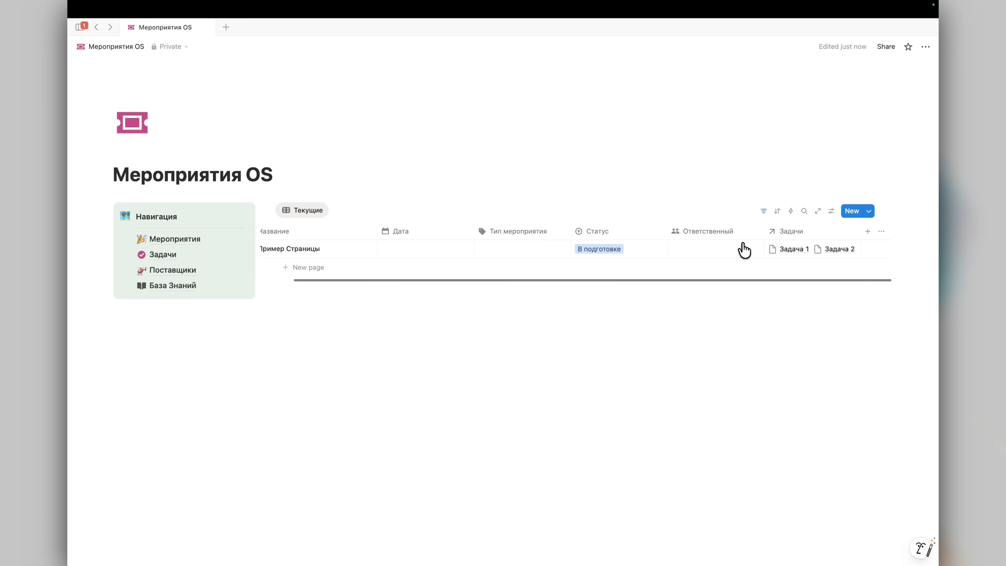
{"action": "scroll", "coordinate": [745, 250], "scroll_direction": "left", "scroll_amount": 1}
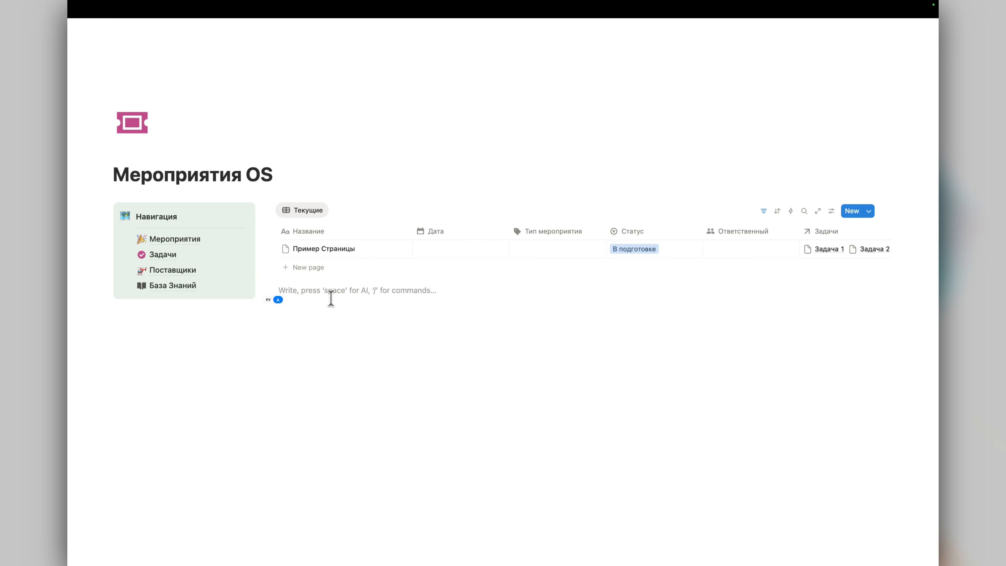
Step: Insert a table view block via '/table view' and link it to the Задачи [бд] database
{"action": "type", "text": "/ta"}
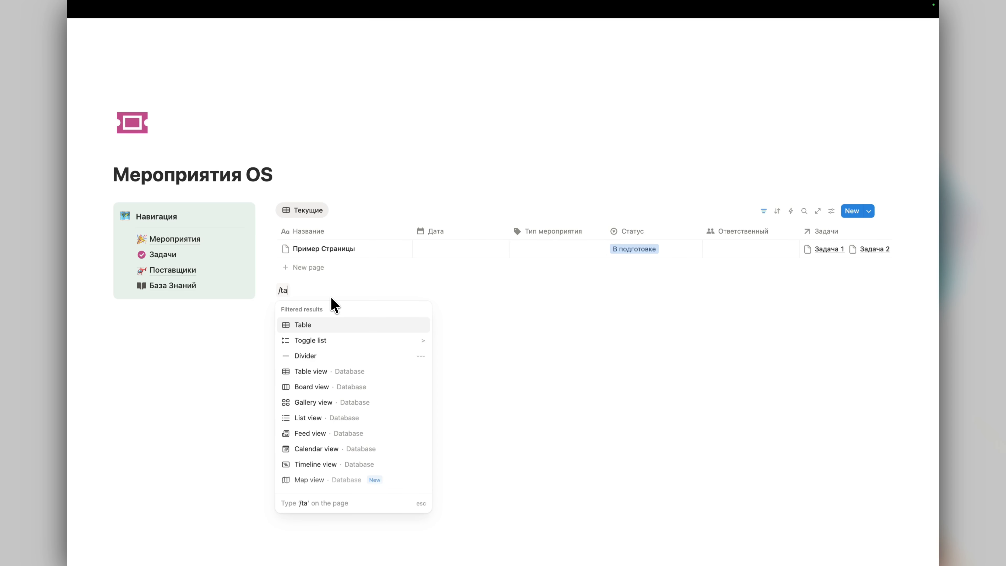
{"action": "key", "text": "BackSpace"}
{"action": "key", "text": "BackSpace"}
{"action": "key", "text": "BackSpace"}
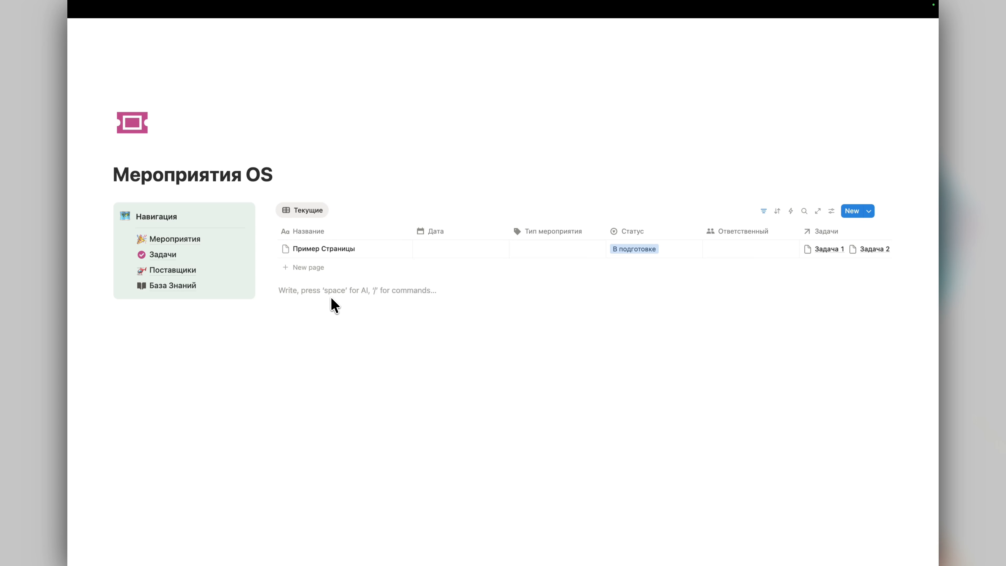
{"action": "mouse_move", "coordinate": [181, 258]}
{"action": "type", "text": "/tb"}
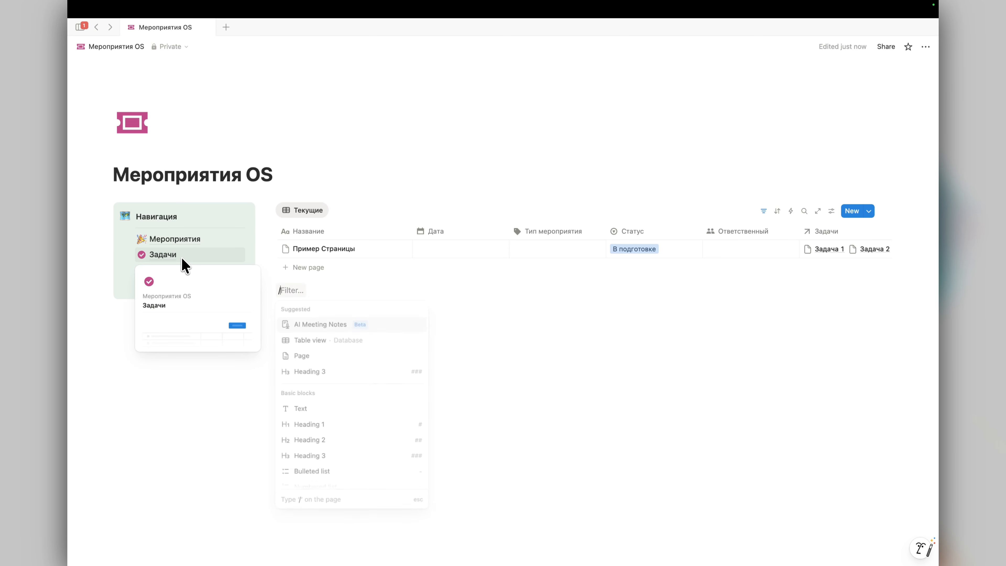
{"action": "key", "text": "BackSpace"}
{"action": "key", "text": "BackSpace"}
{"action": "type", "text": "table view"}
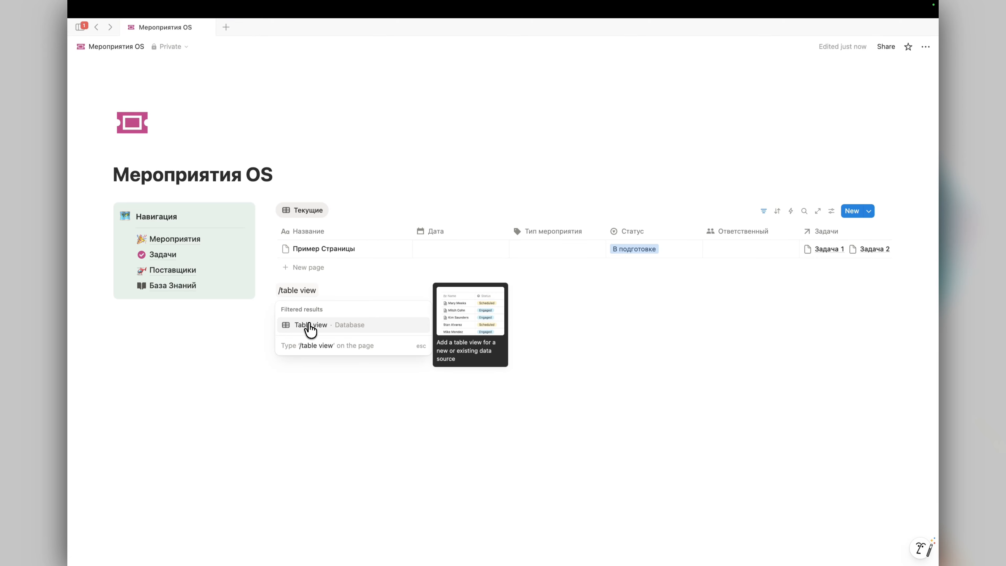
{"action": "left_click", "coordinate": [311, 329]}
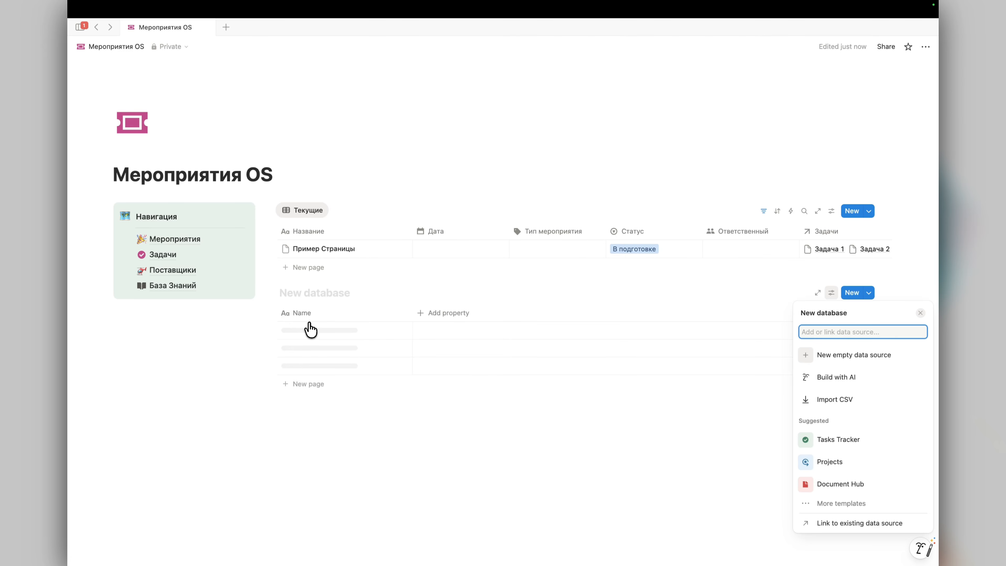
{"action": "type", "text": "задачи"}
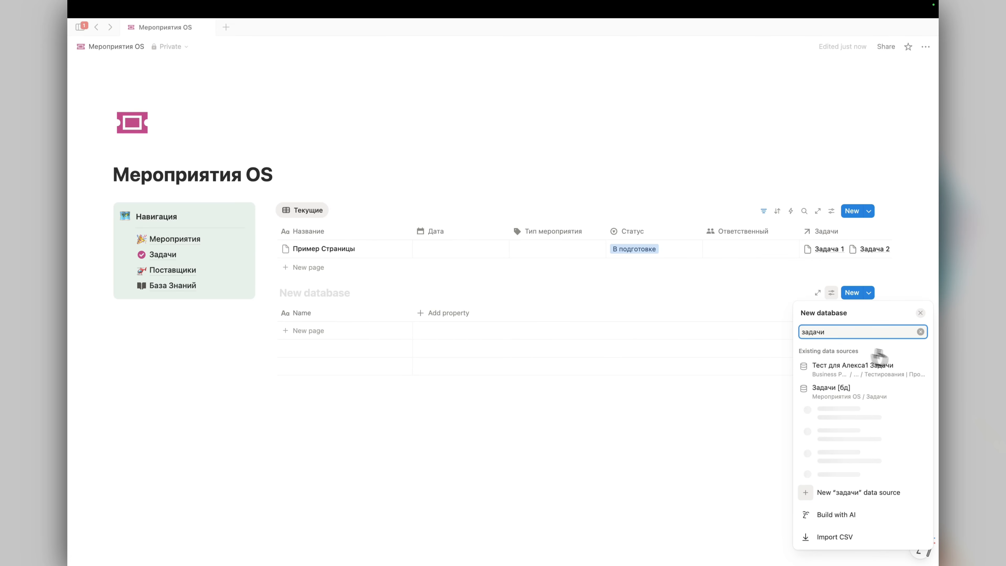
{"action": "left_click", "coordinate": [896, 392]}
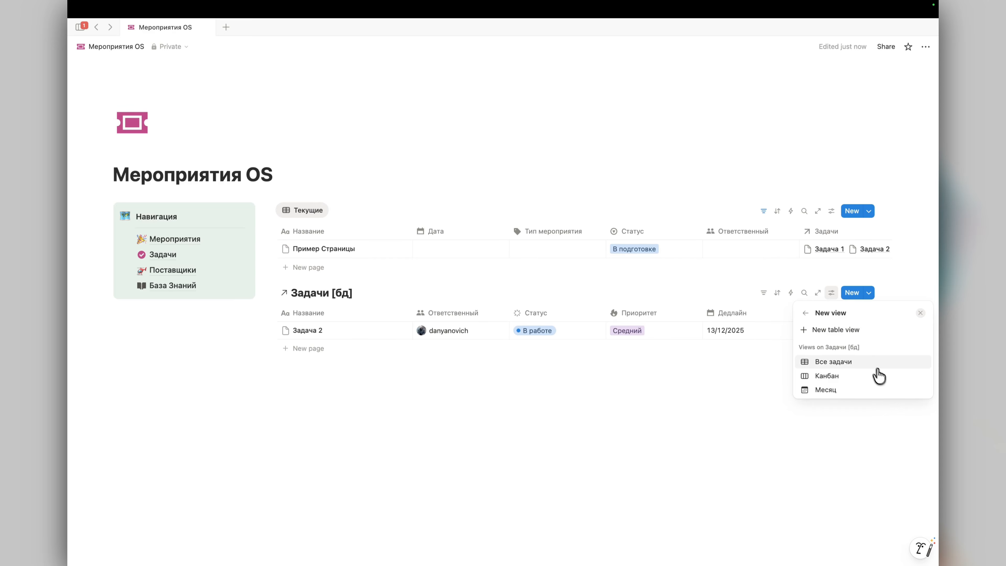
Step: Switch the tasks to the Канбан board with data source title and page icons hidden
{"action": "left_click", "coordinate": [868, 378]}
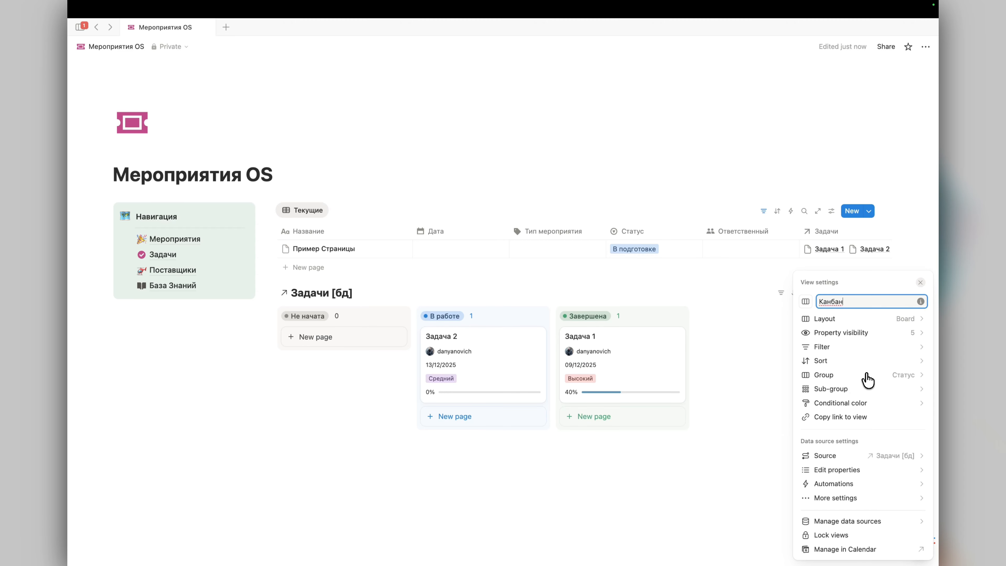
{"action": "left_click", "coordinate": [870, 323]}
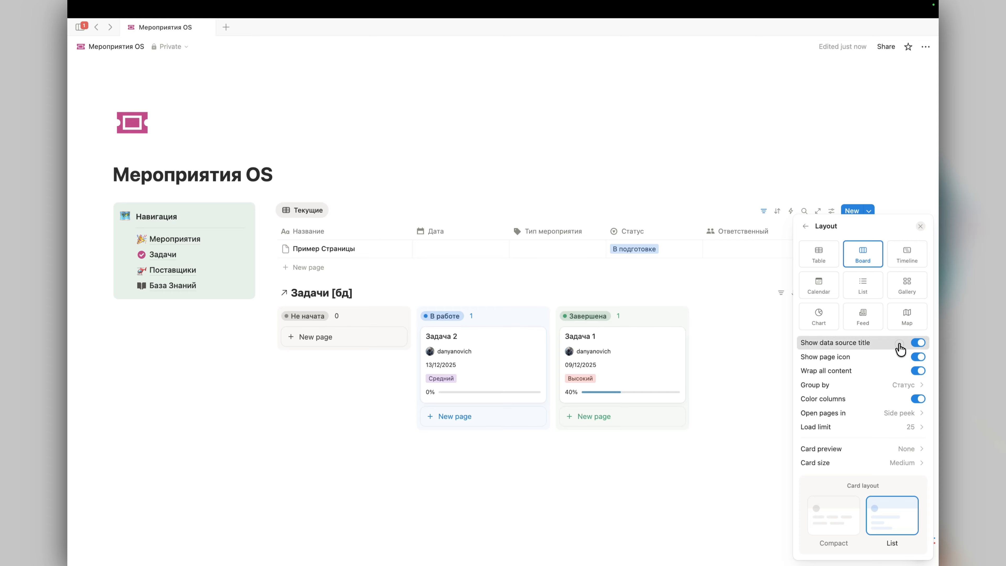
{"action": "left_click", "coordinate": [903, 345]}
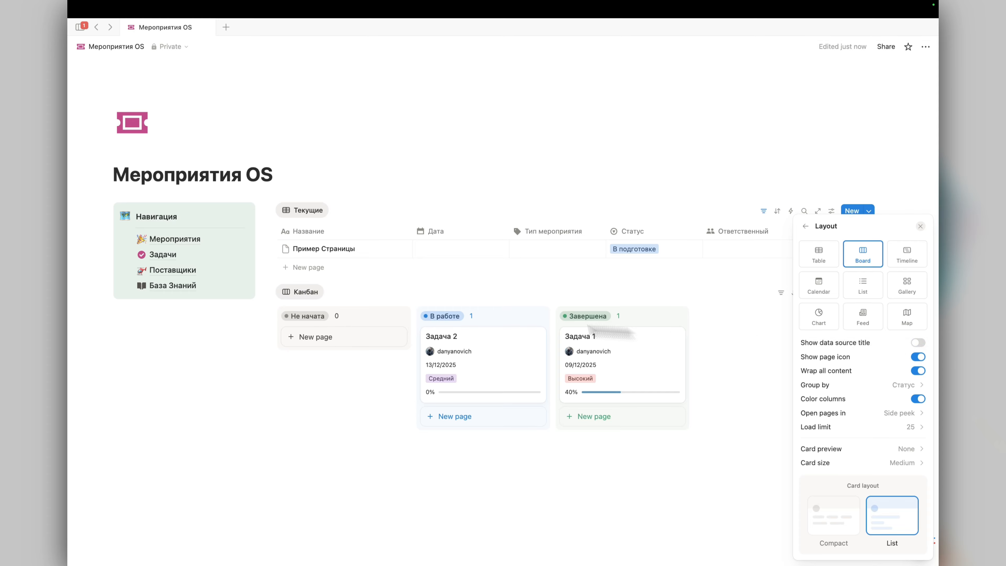
{"action": "left_click", "coordinate": [888, 359]}
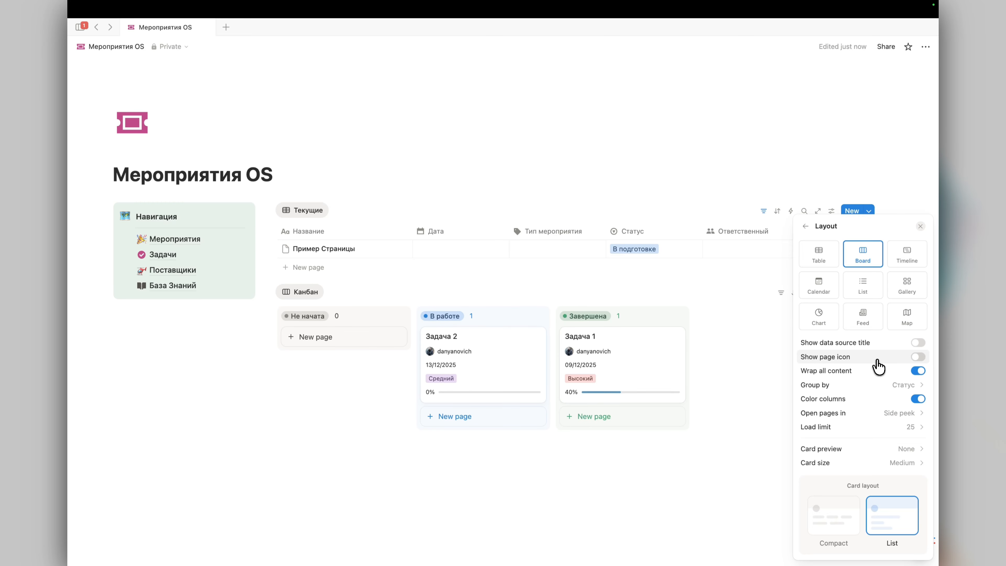
{"action": "left_click", "coordinate": [743, 285]}
{"action": "left_click", "coordinate": [736, 318]}
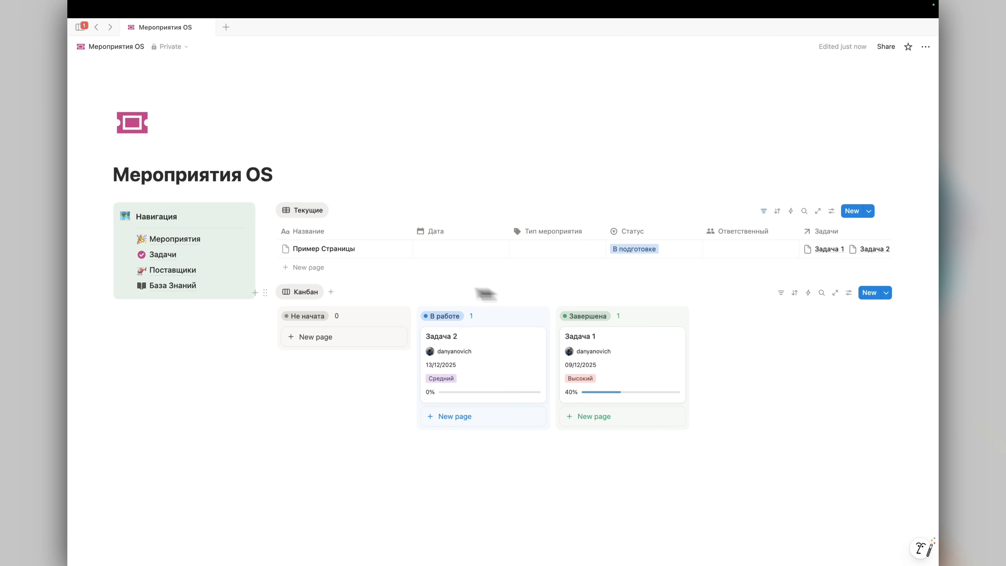
Step: Rename the Канбан view to 'Неделя'
{"action": "left_click", "coordinate": [297, 293]}
{"action": "left_click", "coordinate": [302, 311]}
{"action": "type", "text": "Неделя"}
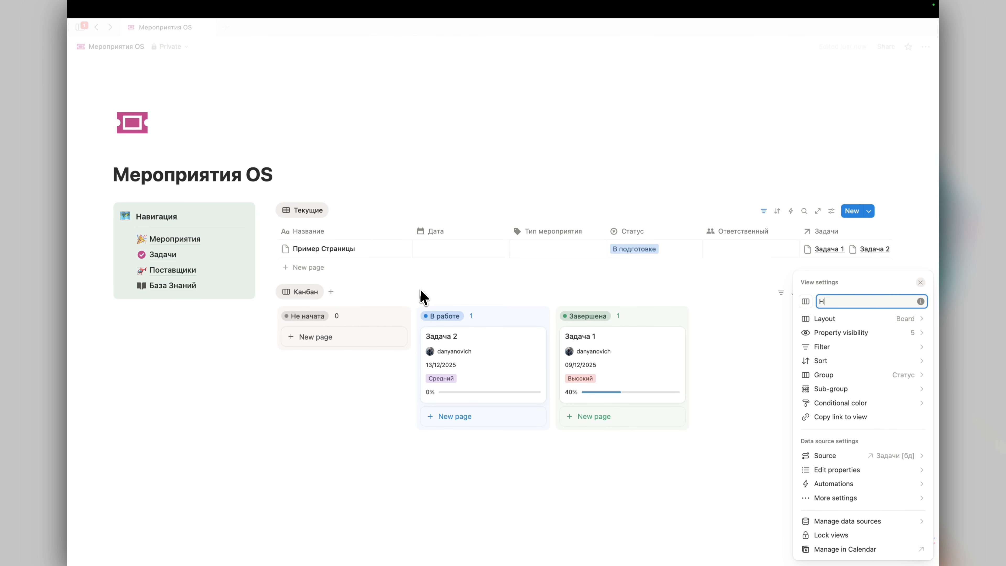
{"action": "left_click", "coordinate": [451, 292]}
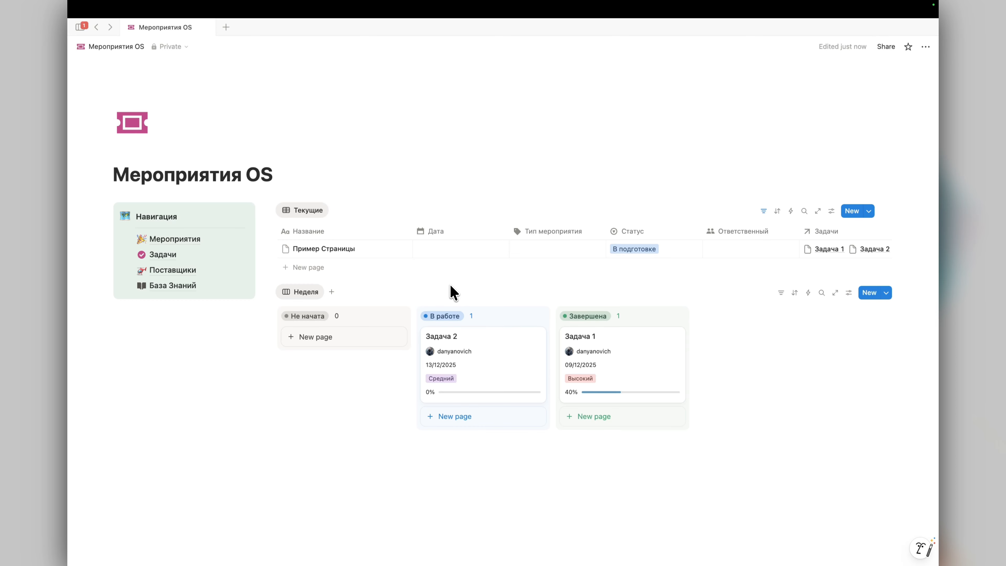
Step: Filter the board to Дедлайн: This week and add a template task card under В работе
{"action": "left_click", "coordinate": [782, 296]}
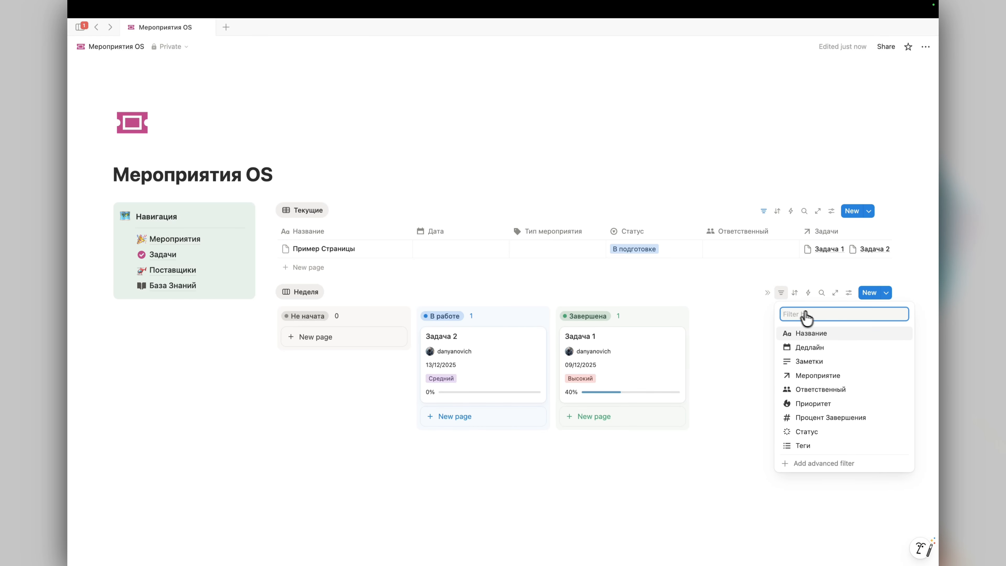
{"action": "type", "text": "дед"}
{"action": "key", "text": "Return"}
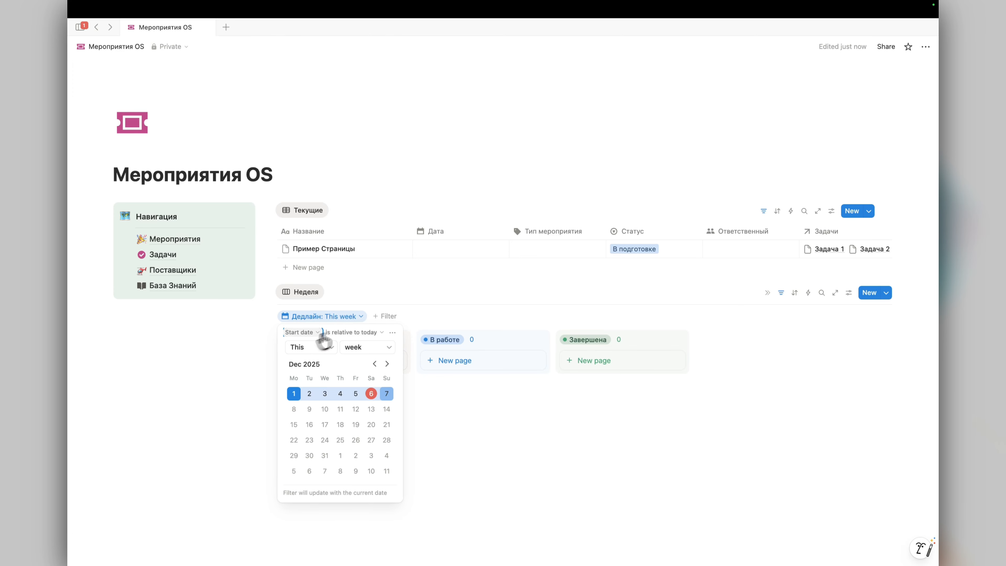
{"action": "left_click", "coordinate": [444, 315]}
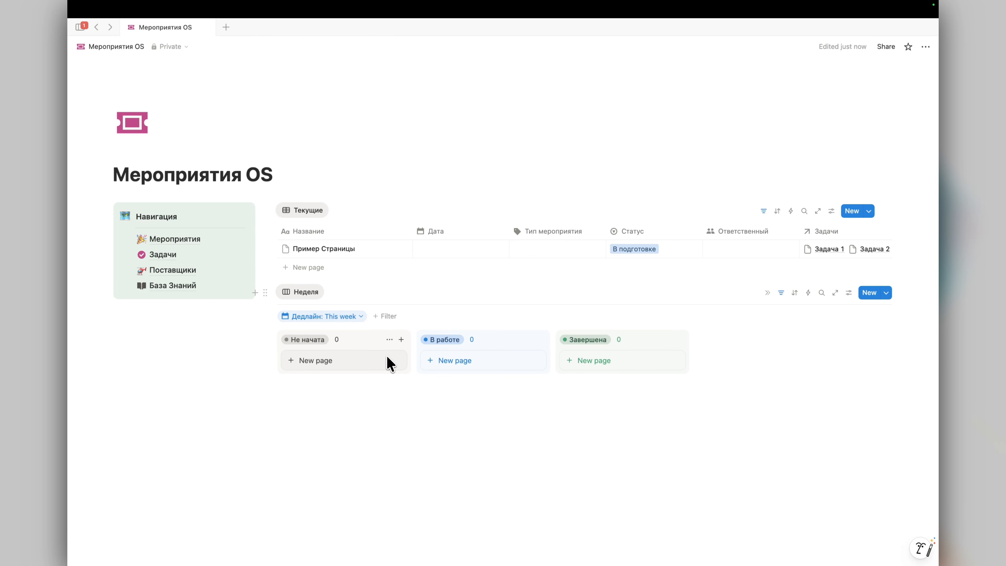
{"action": "left_click", "coordinate": [452, 361]}
{"action": "left_click", "coordinate": [460, 394]}
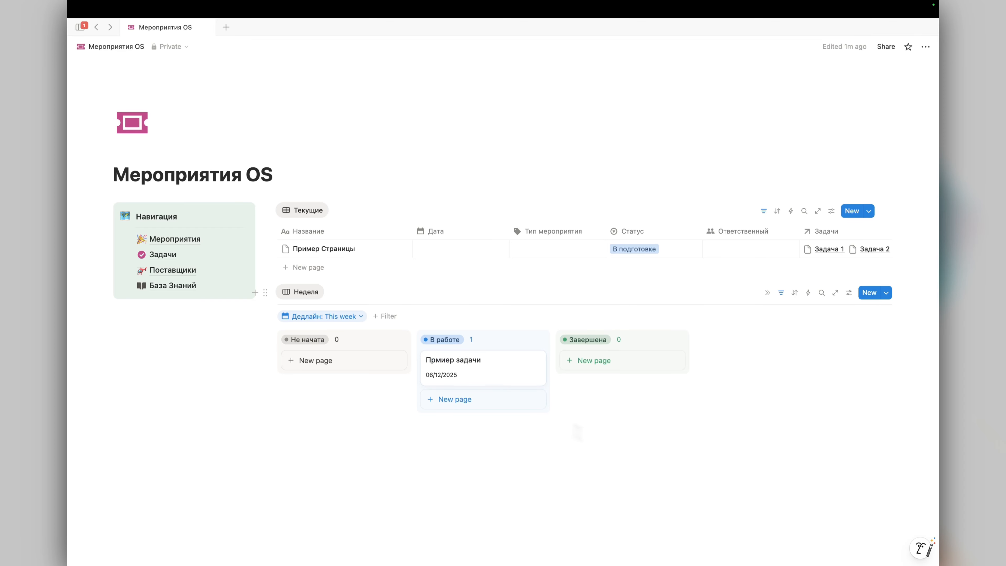